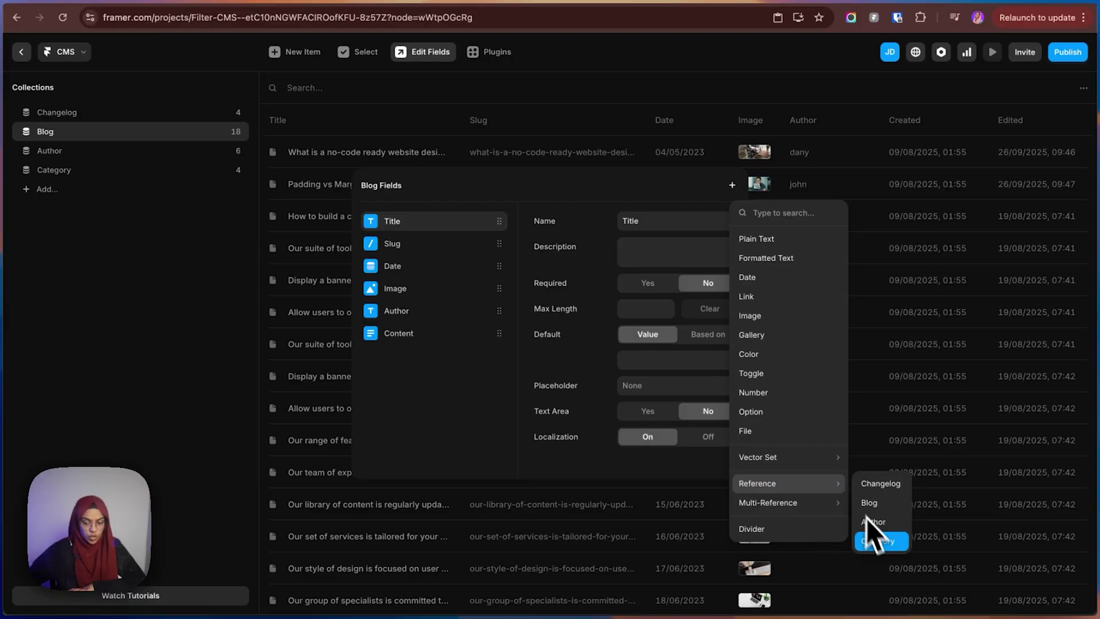
# - Add a reference field pointing to the Category collection to the Blog fields
pyautogui.click(876, 540)
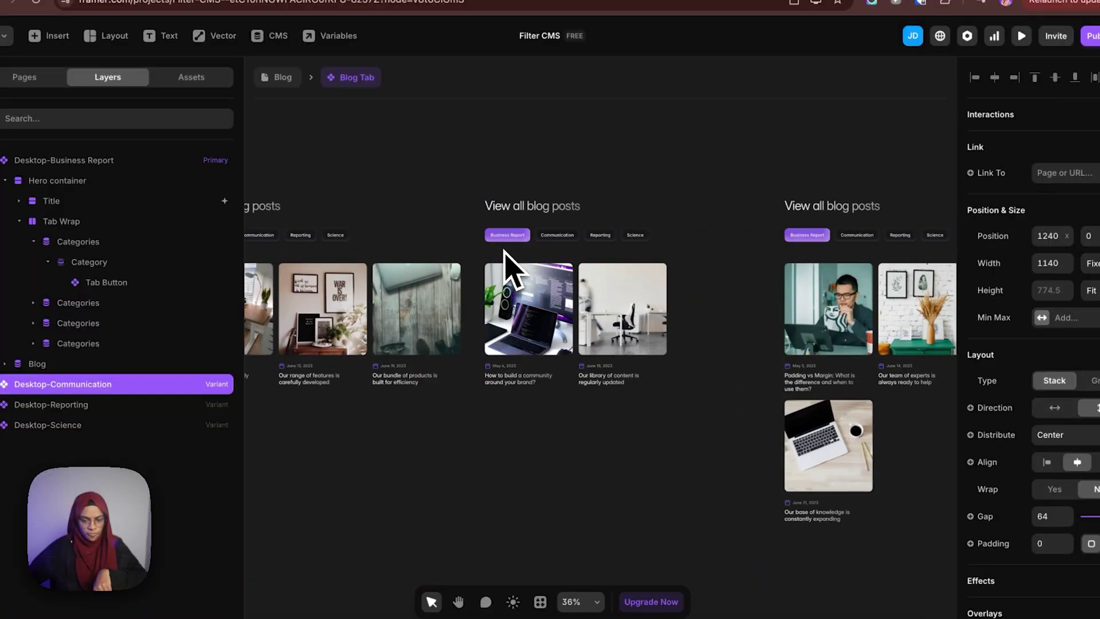
# - Adjust the tab button variants in Desktop-Communication, using the Active variant for the Communication button
pyautogui.click(507, 235)
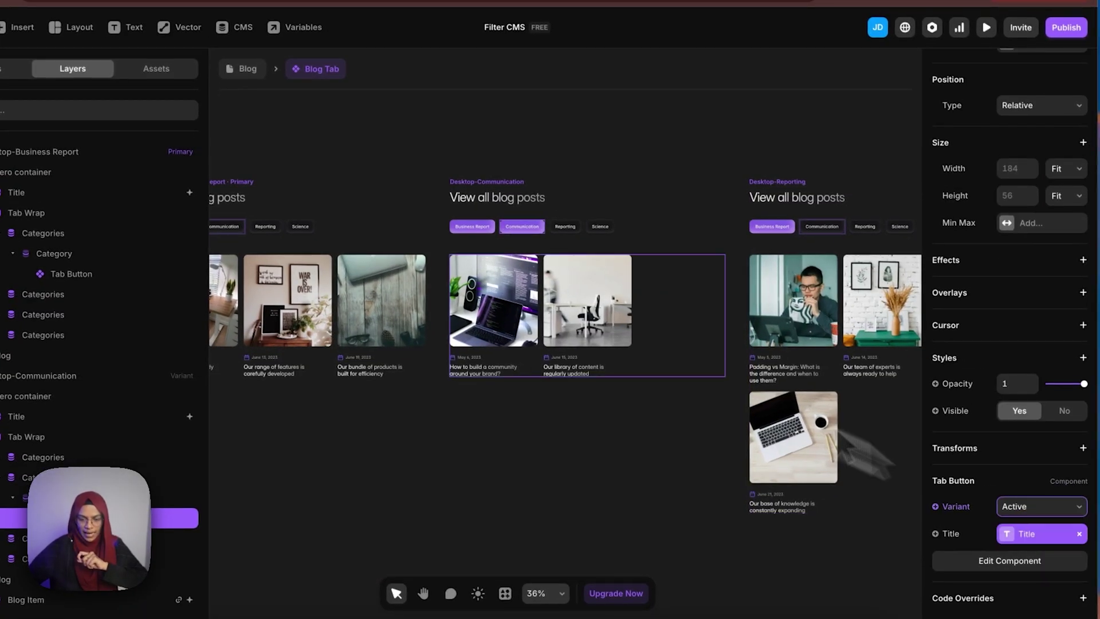
pyautogui.click(1031, 498)
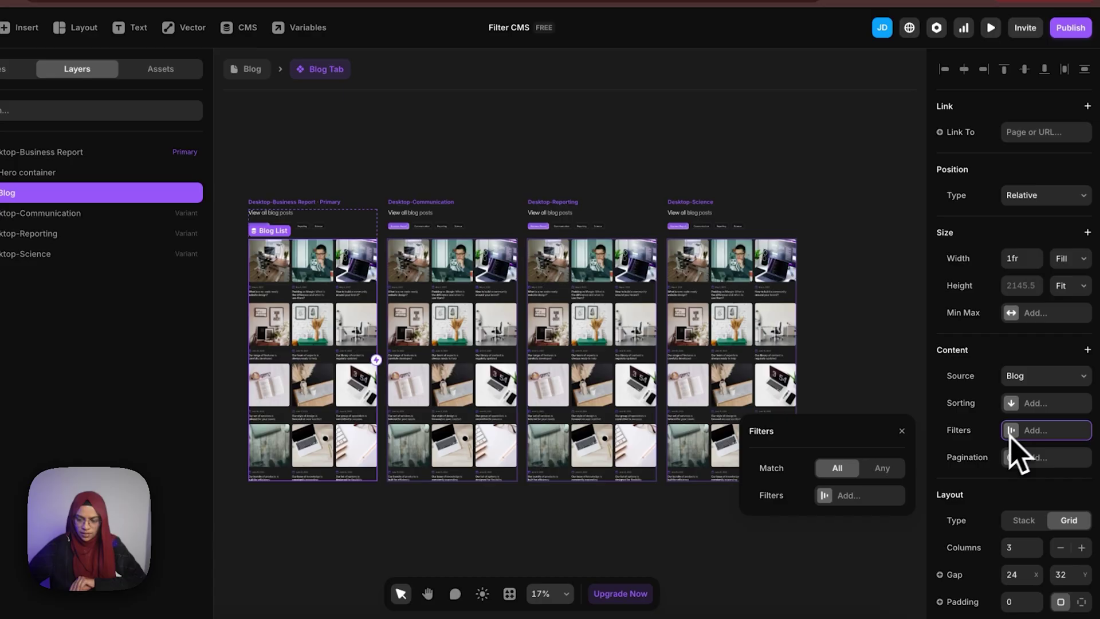
# - Filter the Blog list in the primary Desktop-Business Report variant on the Category field with the Equals condition
pyautogui.click(837, 494)
pyautogui.click(850, 470)
pyautogui.click(838, 565)
pyautogui.click(846, 495)
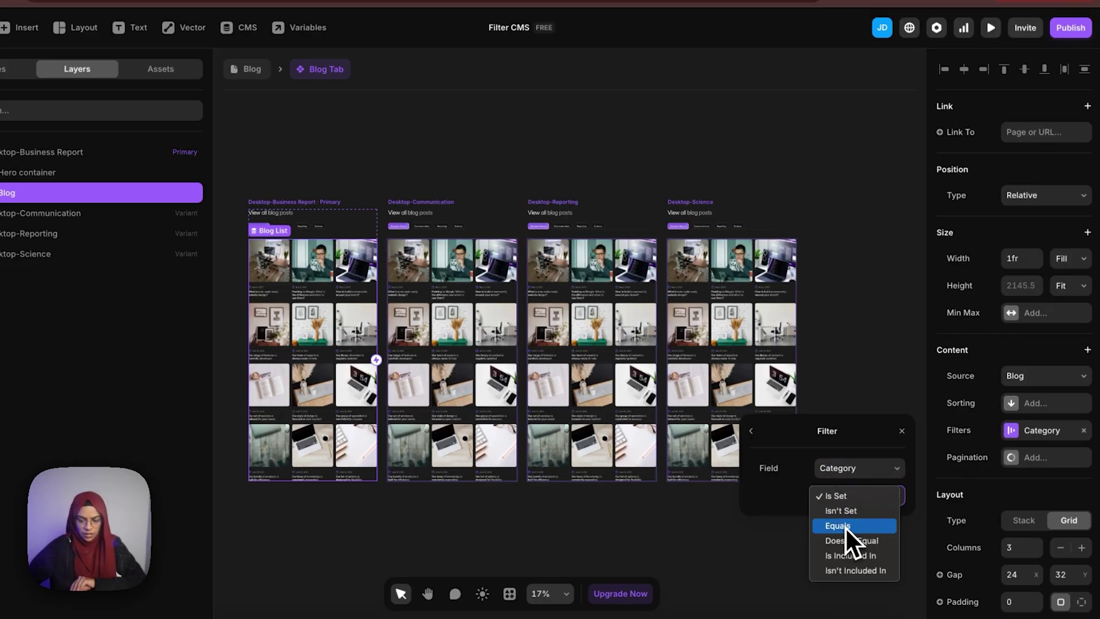
pyautogui.click(846, 524)
pyautogui.click(847, 522)
pyautogui.click(846, 496)
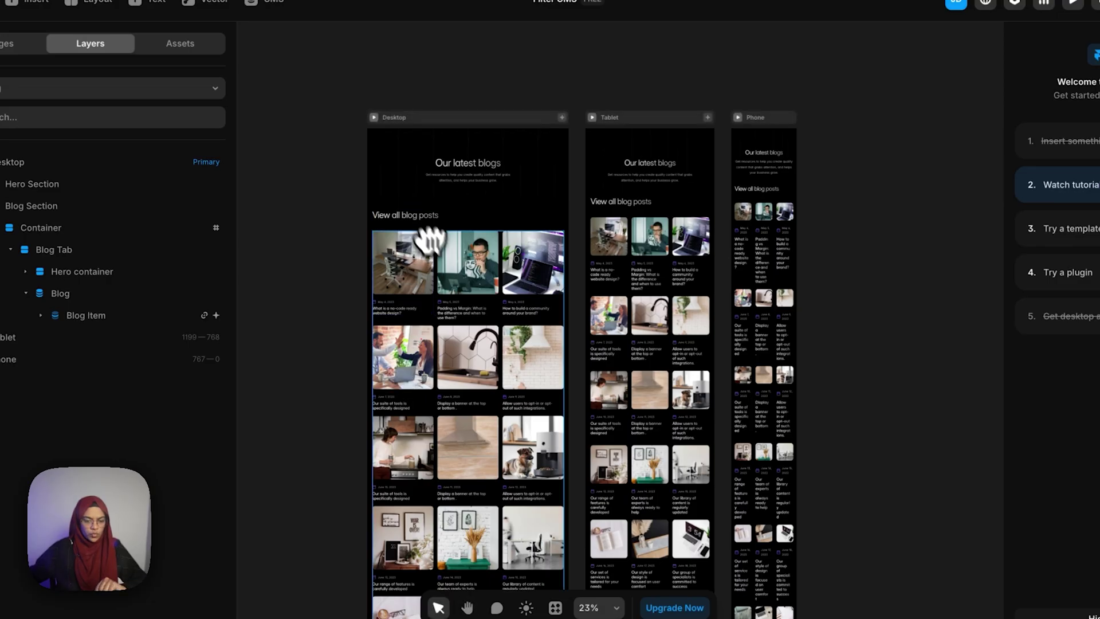
# - Examine the post grid on the blog page and the items and fields of the Blog CMS collection
pyautogui.scroll(-5, 462, 405)
pyautogui.press('v')
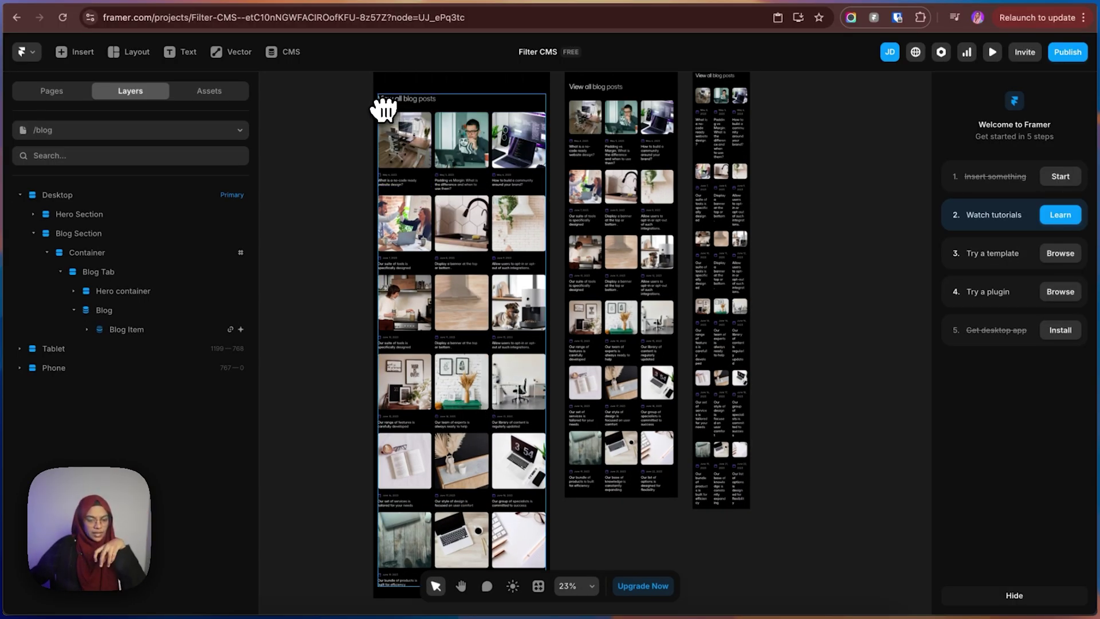
pyautogui.scroll(5, 441, 106)
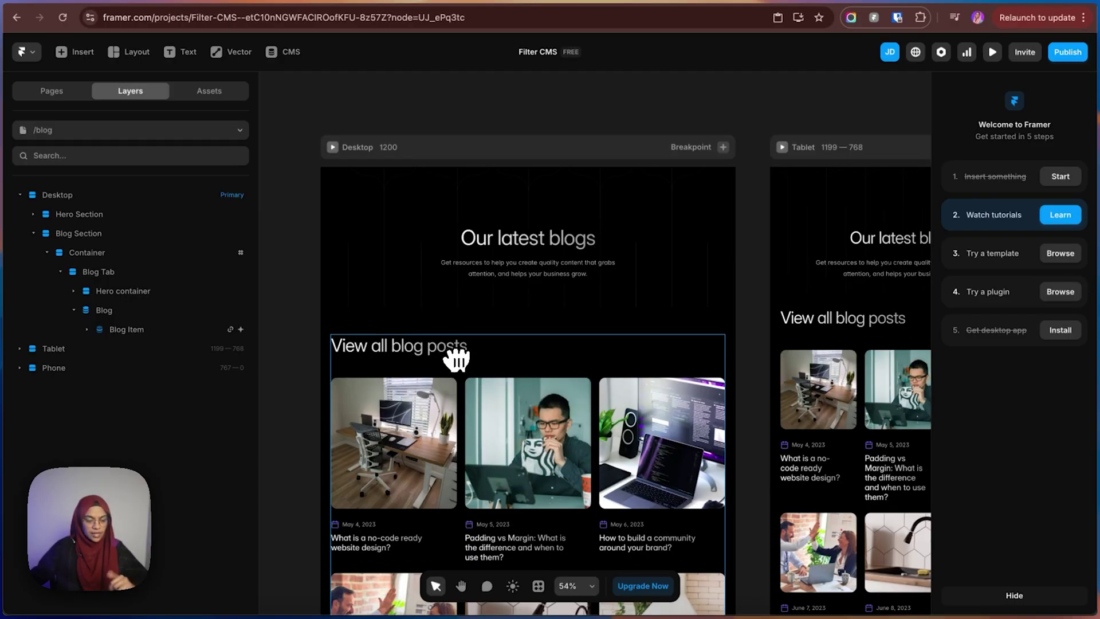
pyautogui.click(294, 50)
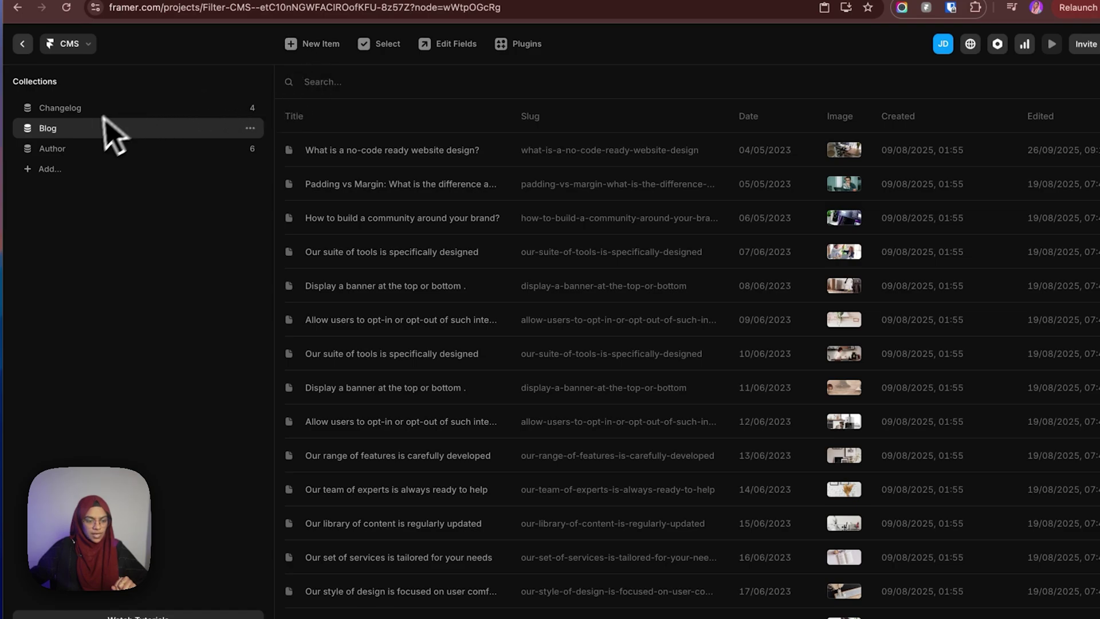
pyautogui.scroll(-3, 458, 351)
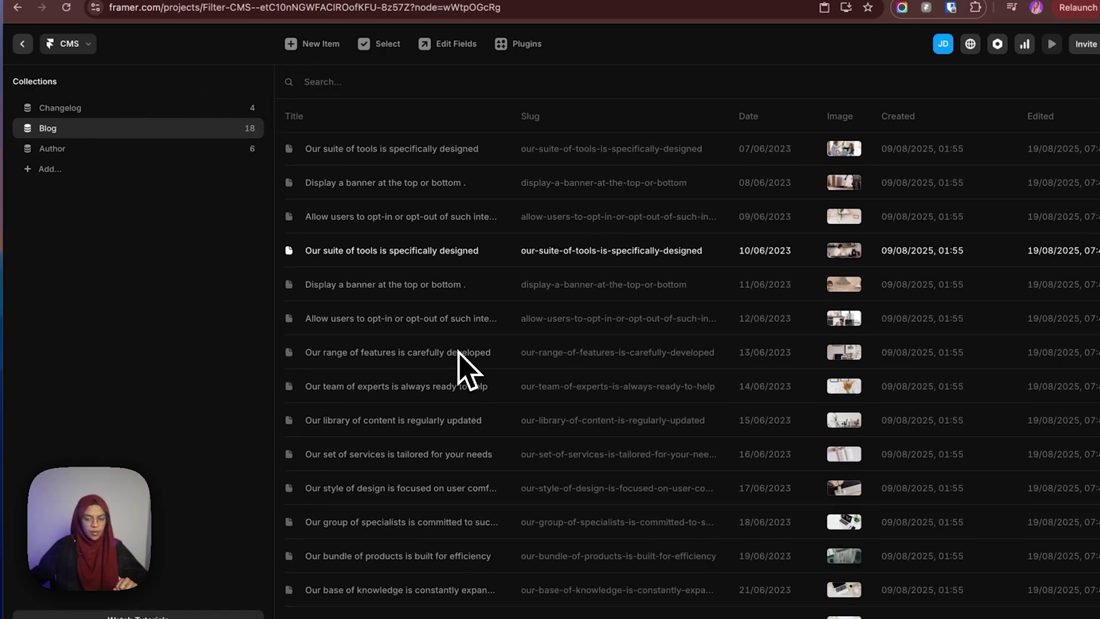
pyautogui.scroll(3, 454, 467)
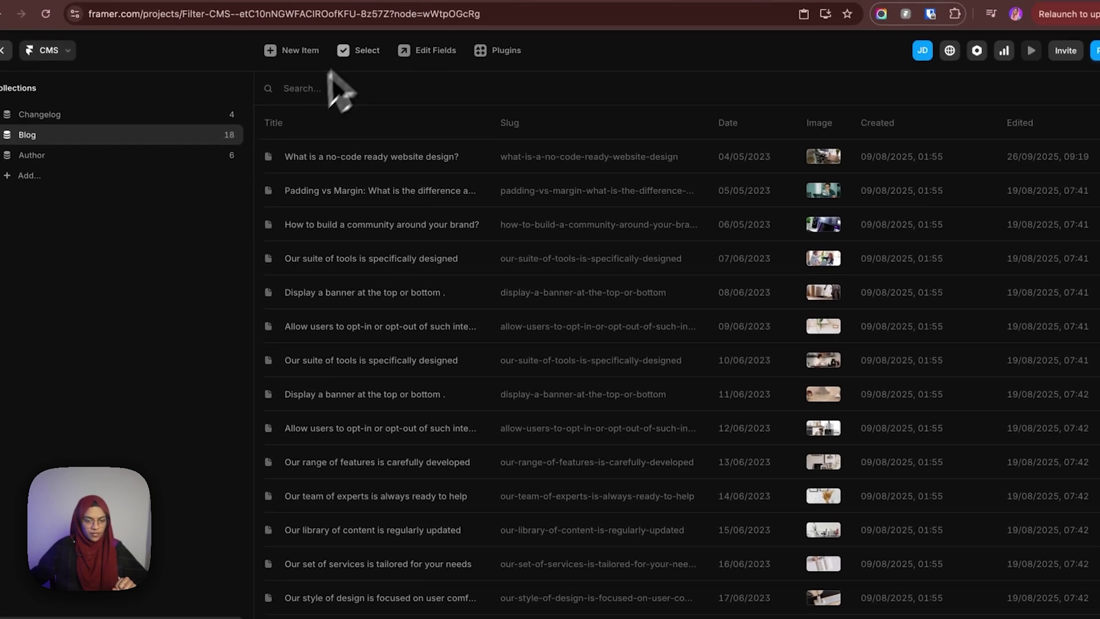
pyautogui.click(415, 57)
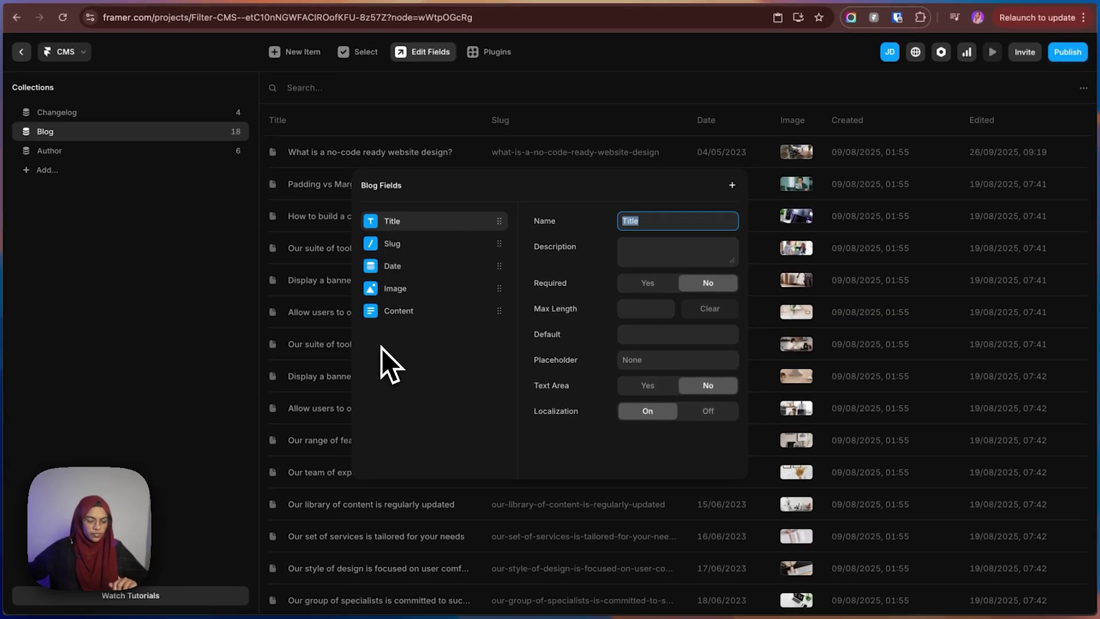
pyautogui.click(428, 132)
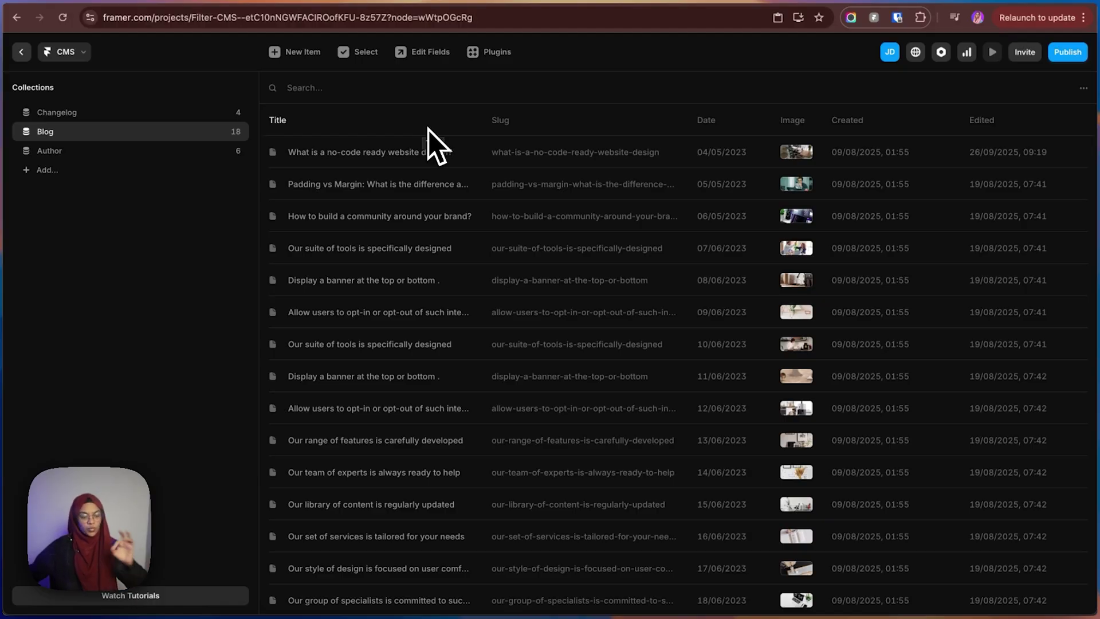
# - Examine the Author collection's entries and the fields of its first entry
pyautogui.click(51, 151)
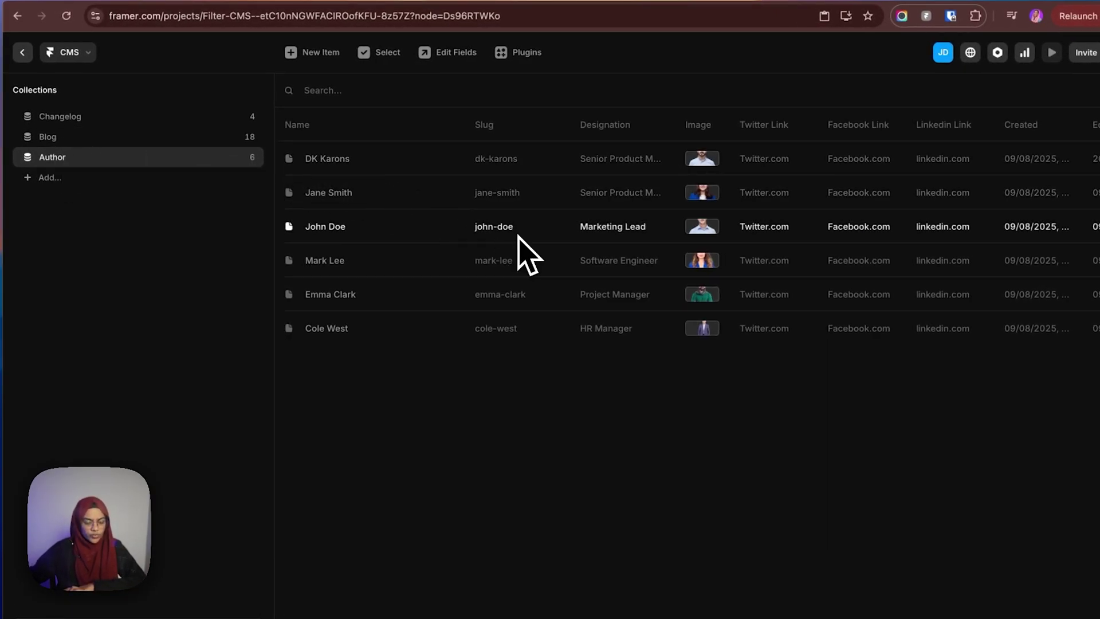
pyautogui.click(51, 183)
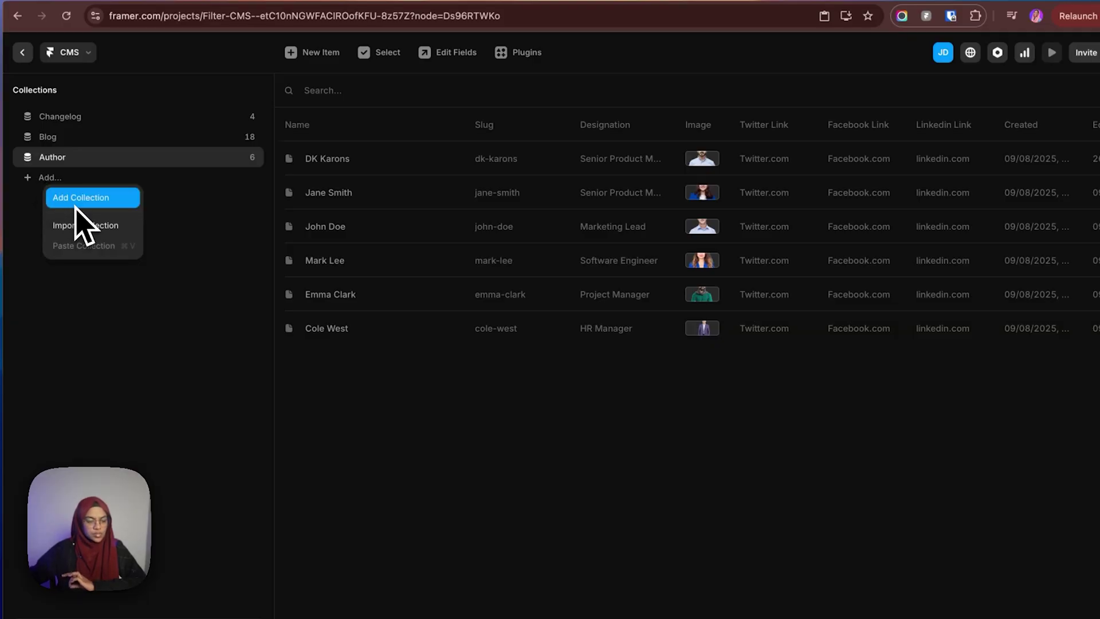
pyautogui.click(140, 332)
pyautogui.click(453, 57)
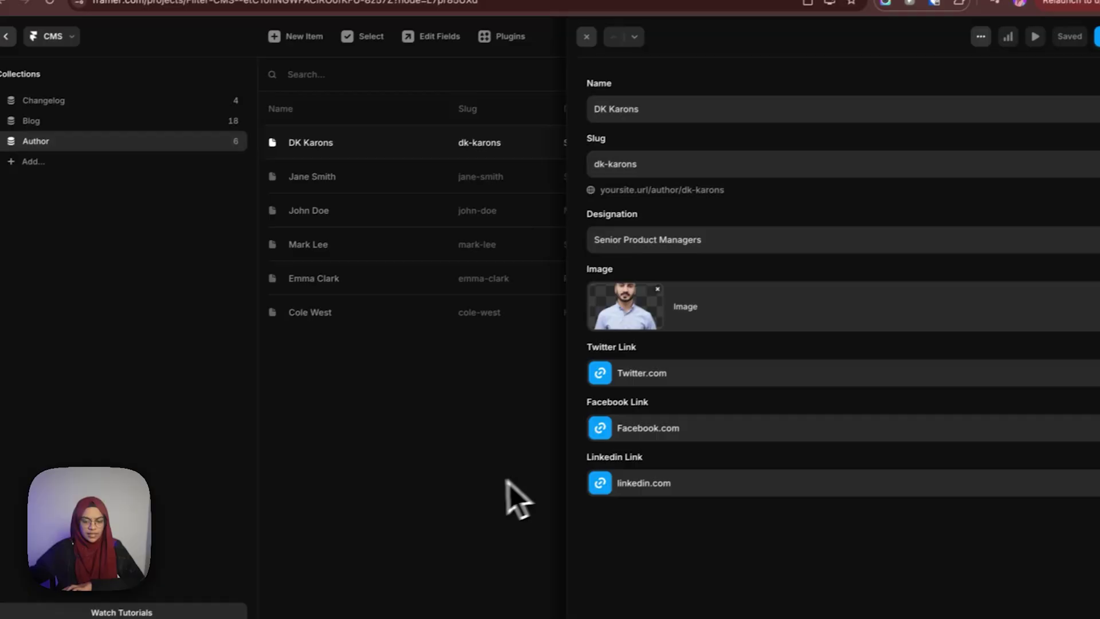
pyautogui.click(498, 483)
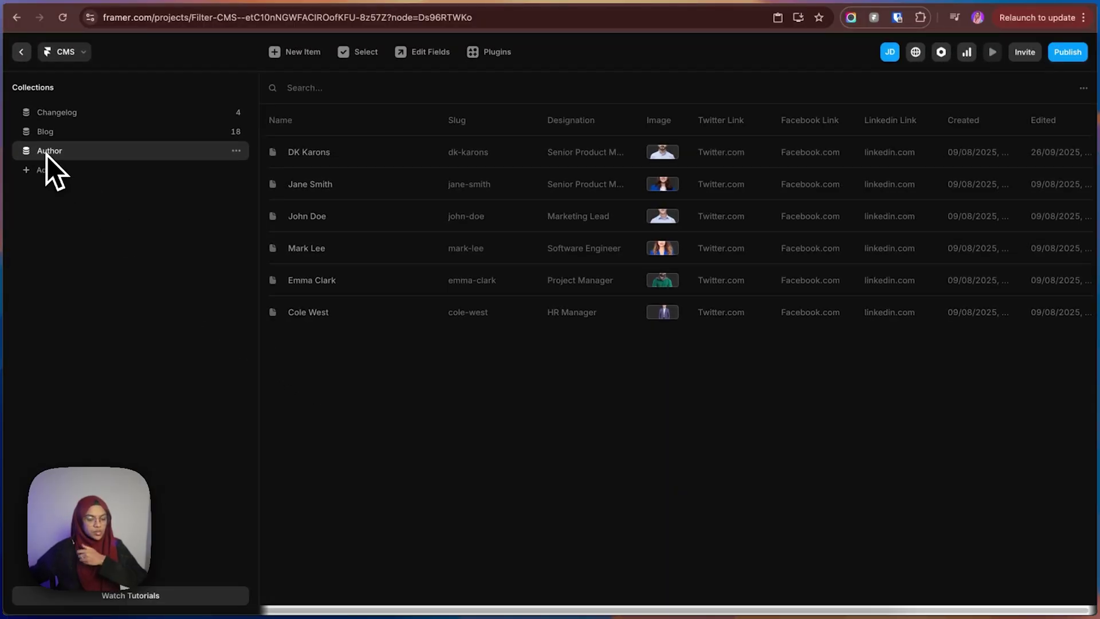
# - Add a plain text field named Author to the Blog collection
pyautogui.click(45, 132)
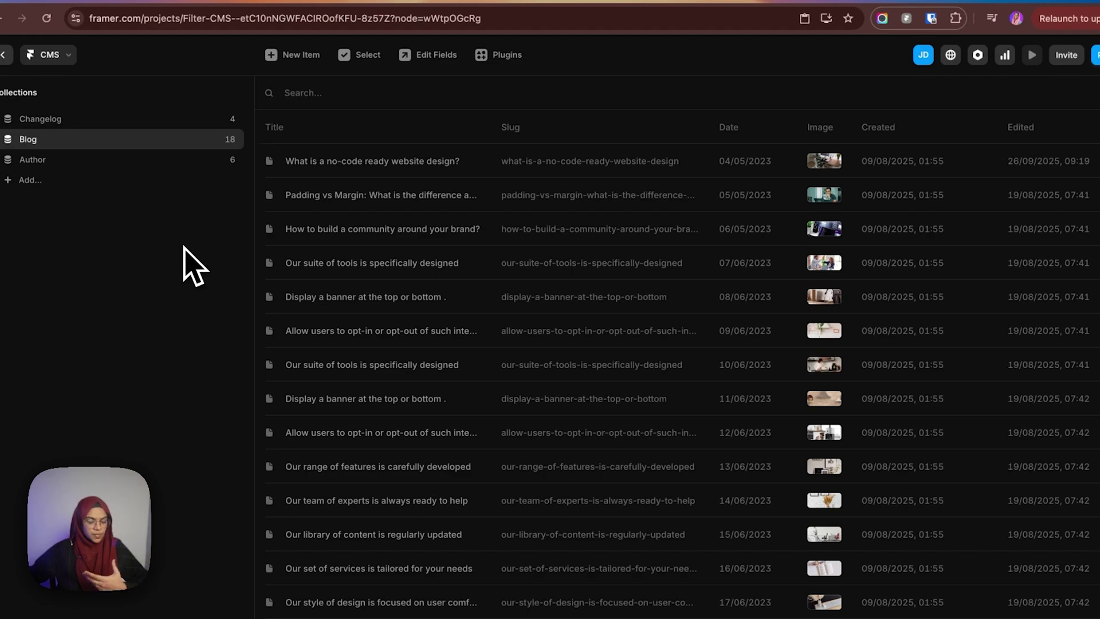
pyautogui.click(405, 57)
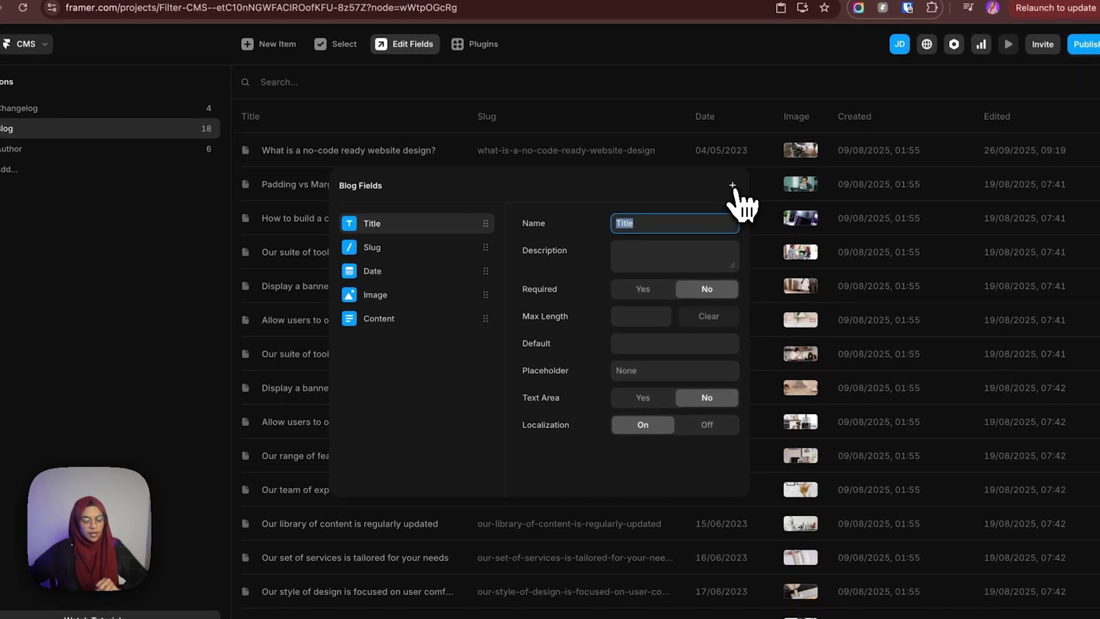
pyautogui.click(733, 186)
pyautogui.click(764, 261)
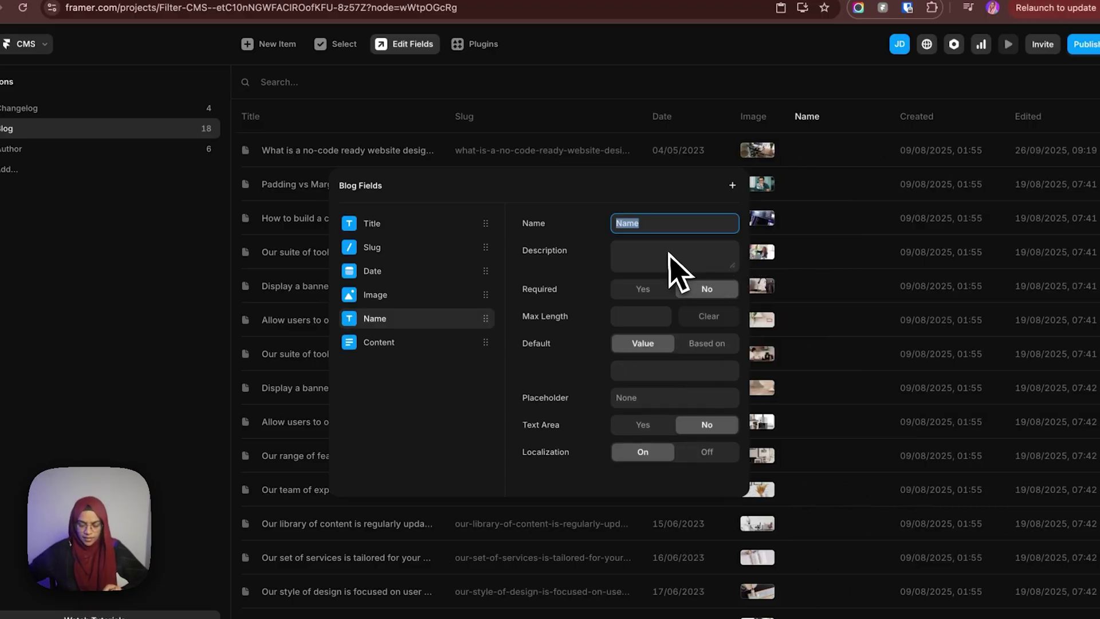
pyautogui.press('Return')
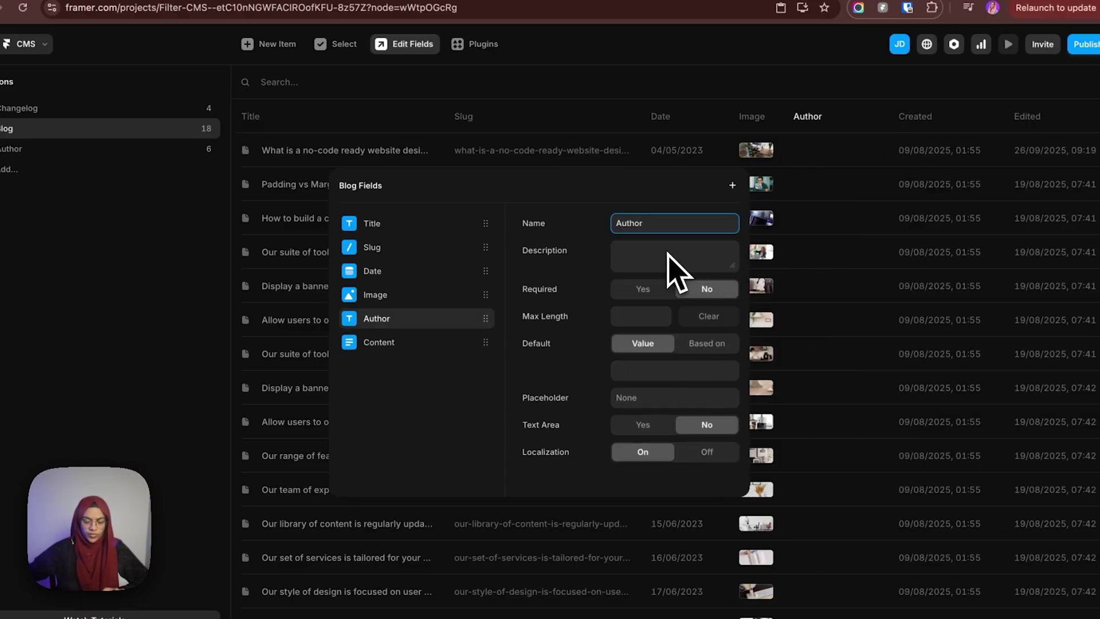
pyautogui.click(620, 92)
# - Enter an author name in the first two blog posts, "What is a no-code ready website design?" and "Padding vs Margin"
pyautogui.click(639, 153)
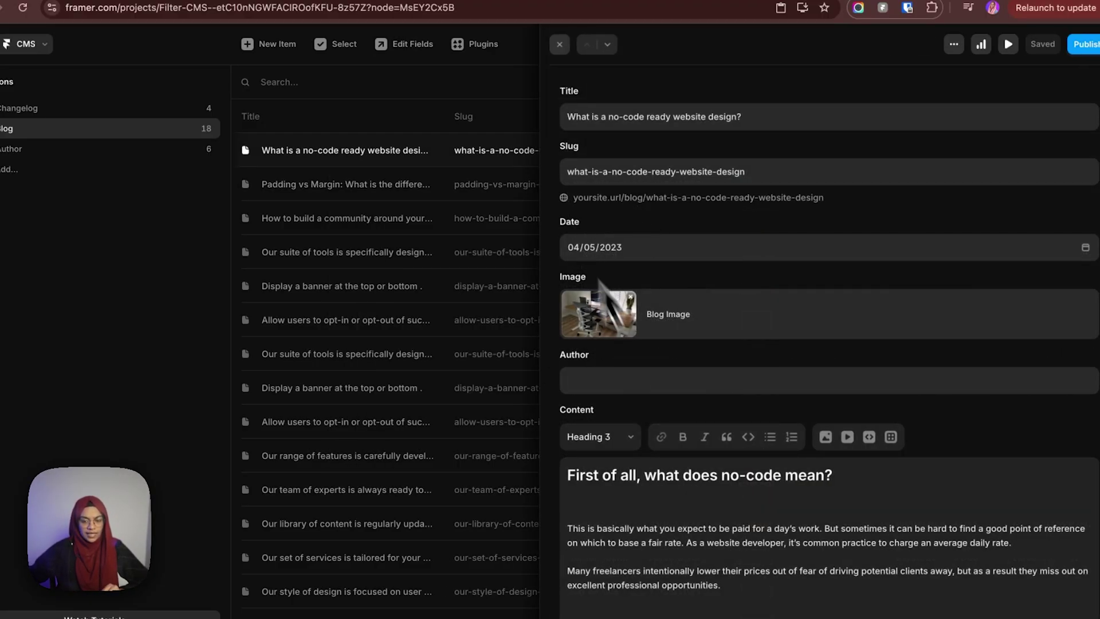
pyautogui.click(593, 378)
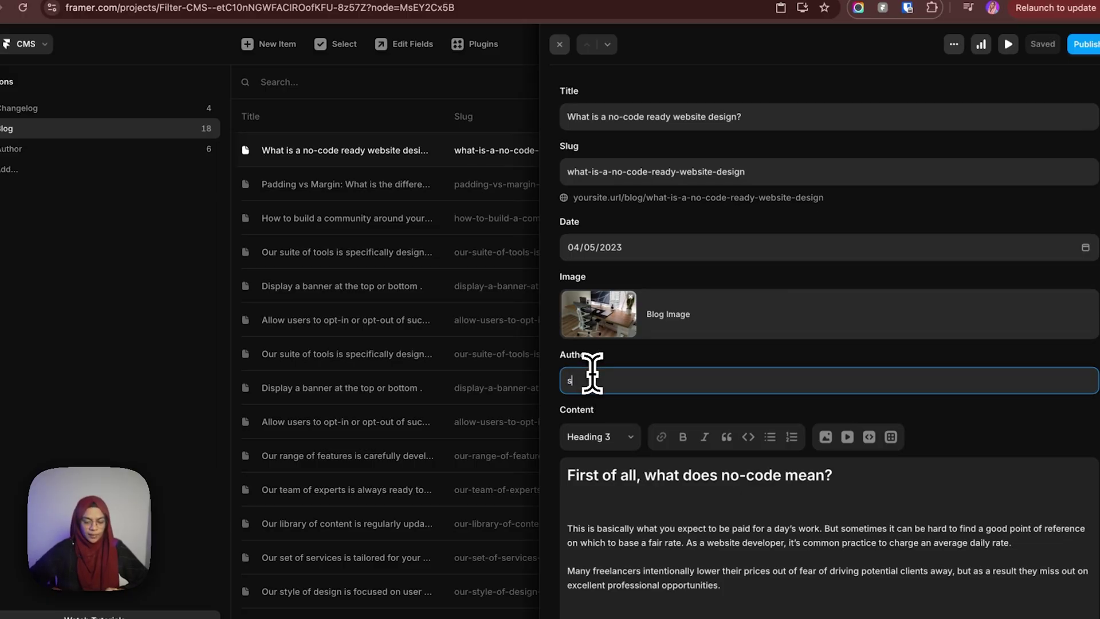
pyautogui.press('BackSpace')
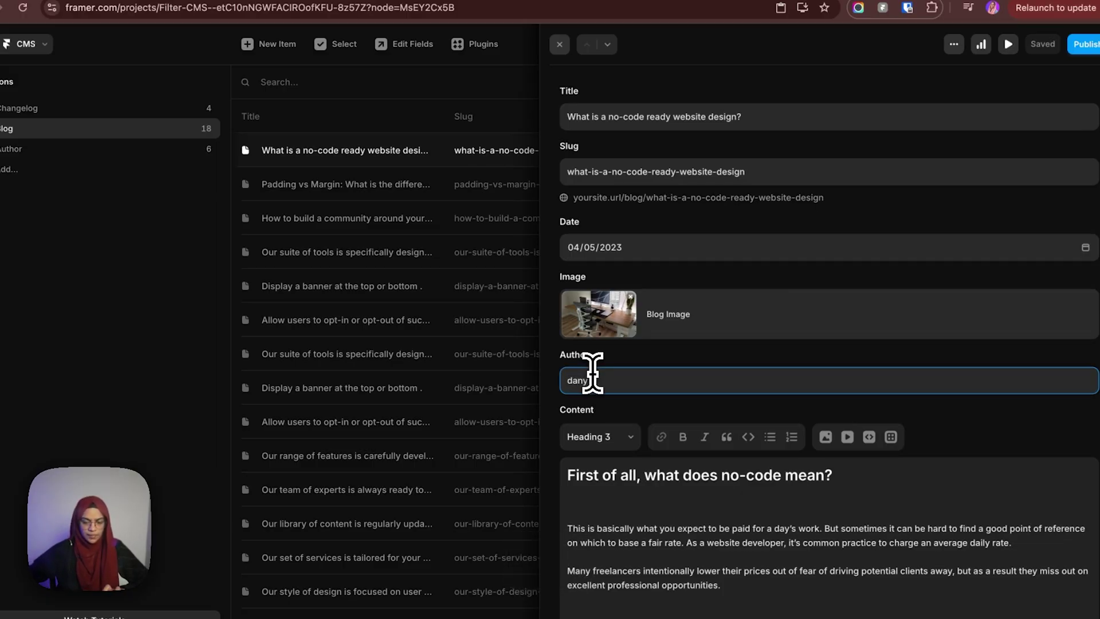
pyautogui.click(467, 198)
pyautogui.click(616, 381)
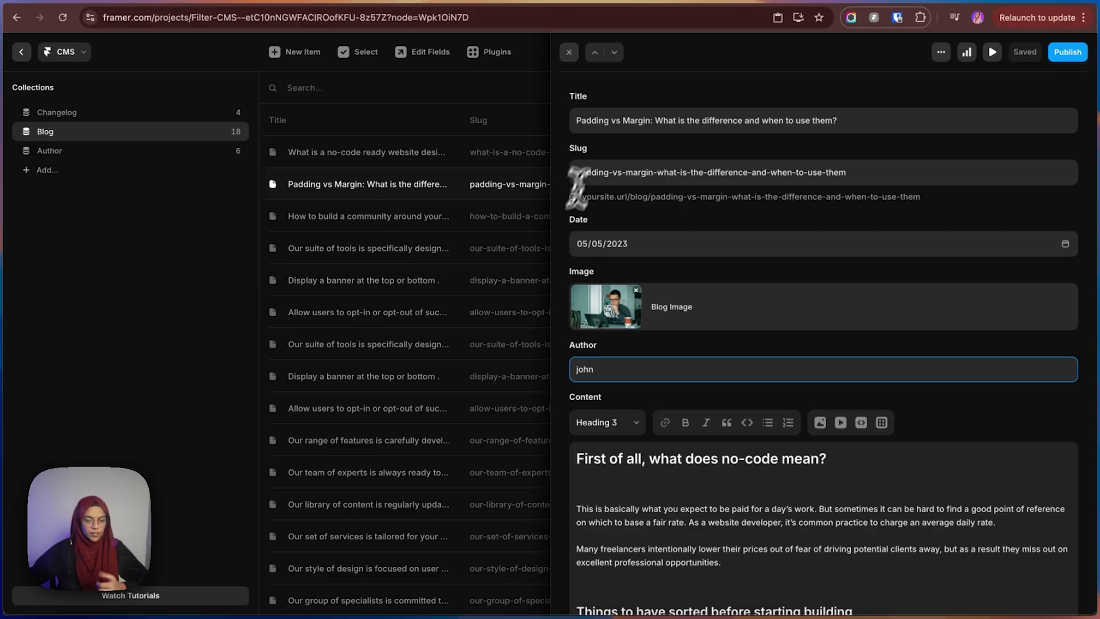
pyautogui.click(569, 52)
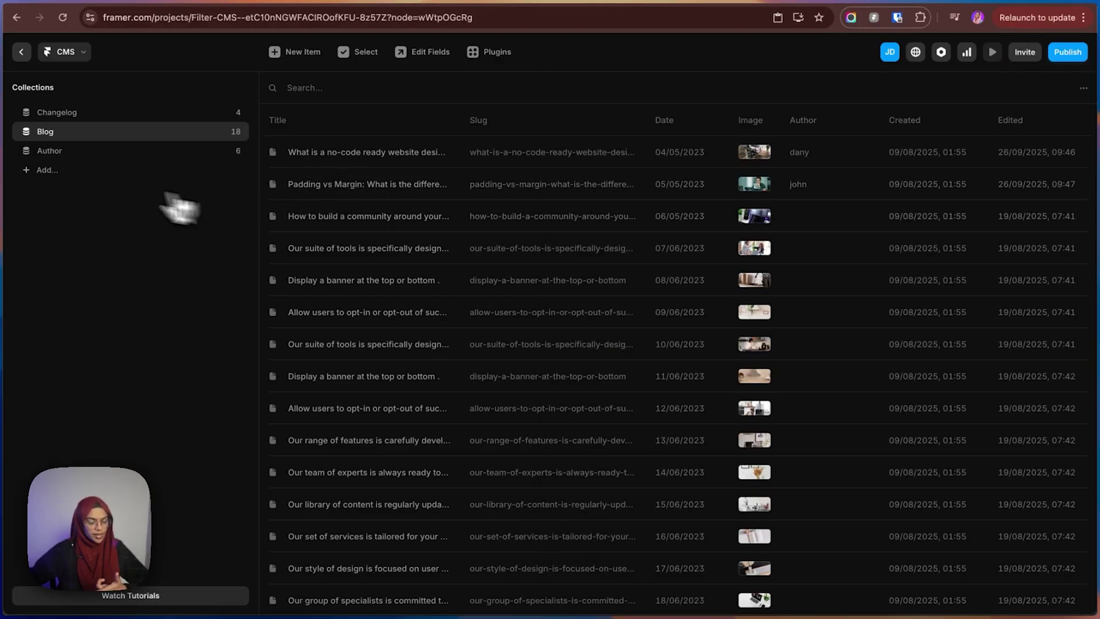
# - Compare the Author collection's entries with the Blog collection
pyautogui.click(55, 156)
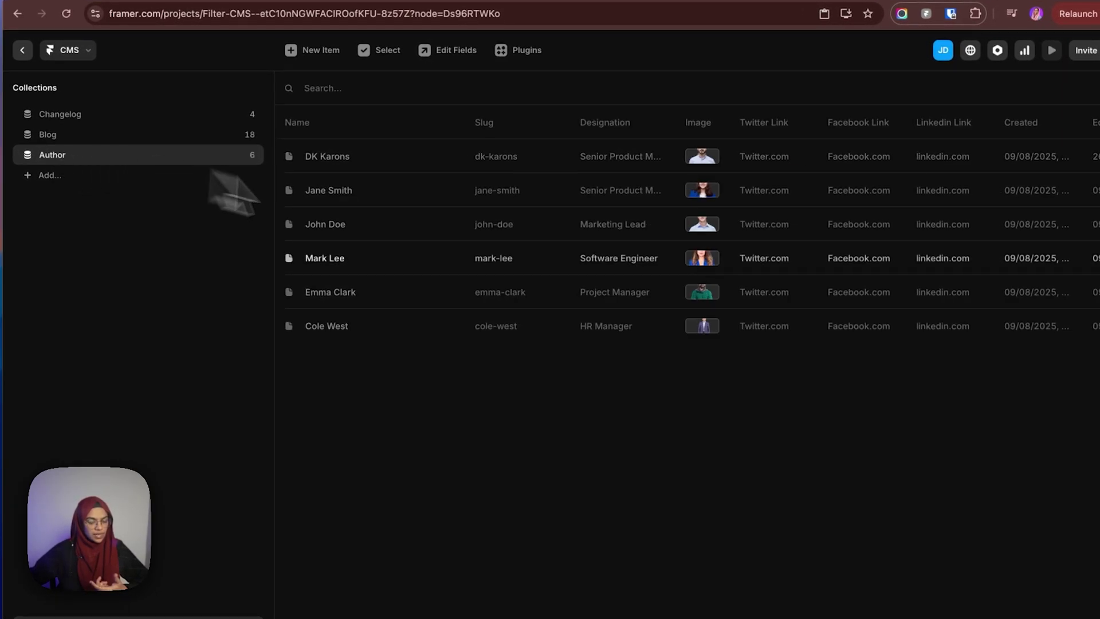
pyautogui.click(57, 135)
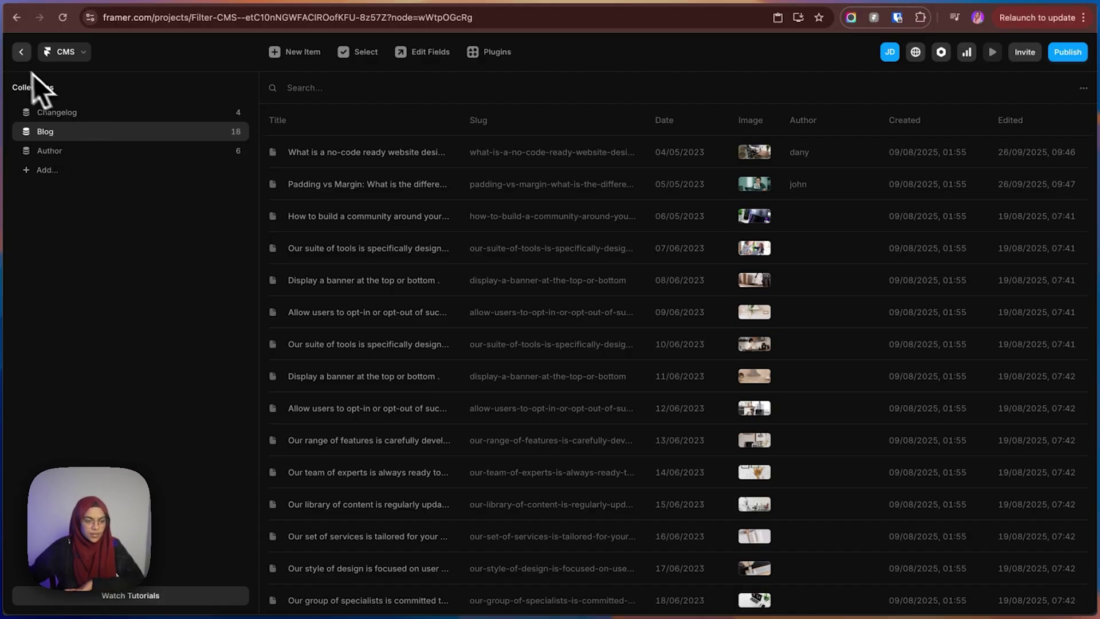
# - Draw a frame about 880 by 32 px near the "View all blog posts" heading in the blog page's Desktop breakpoint
pyautogui.click(21, 53)
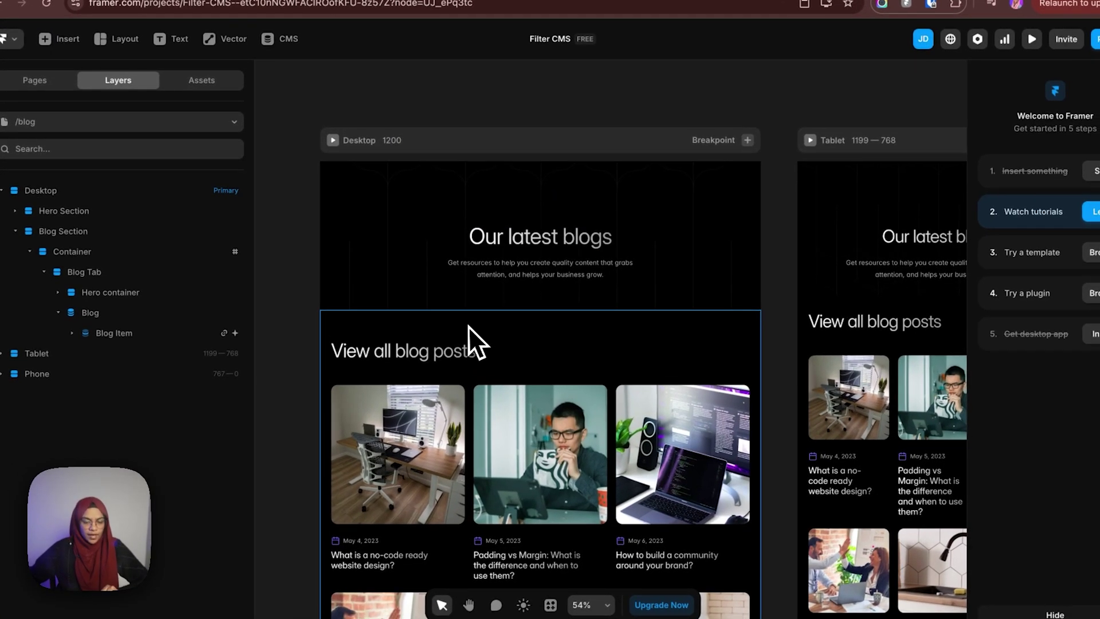
pyautogui.click(461, 322)
pyautogui.scroll(1, 468, 326)
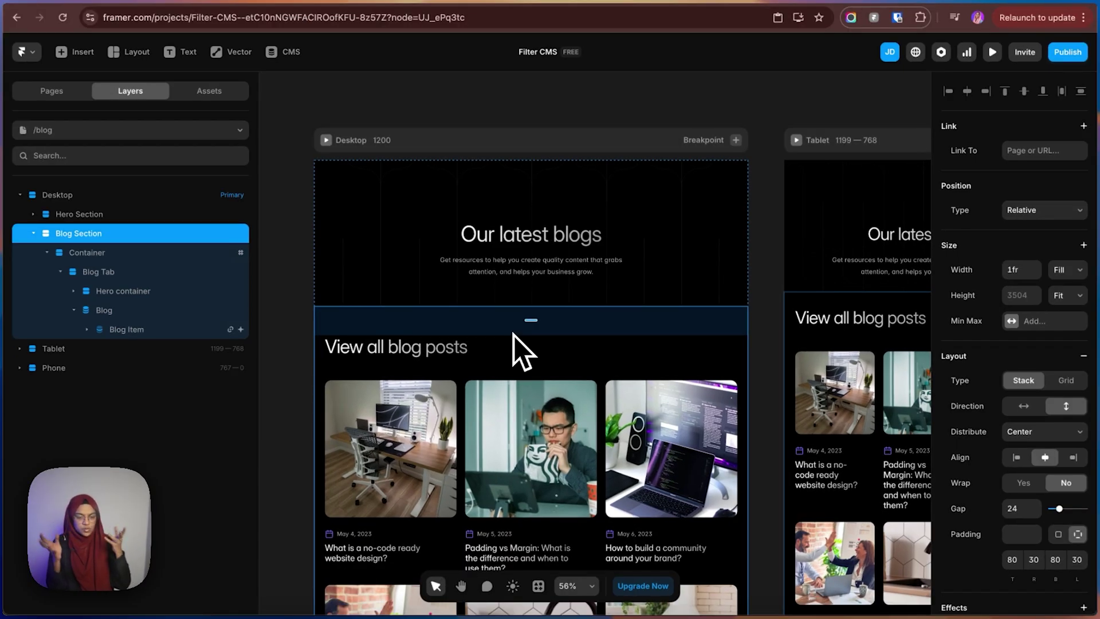
pyautogui.press('f')
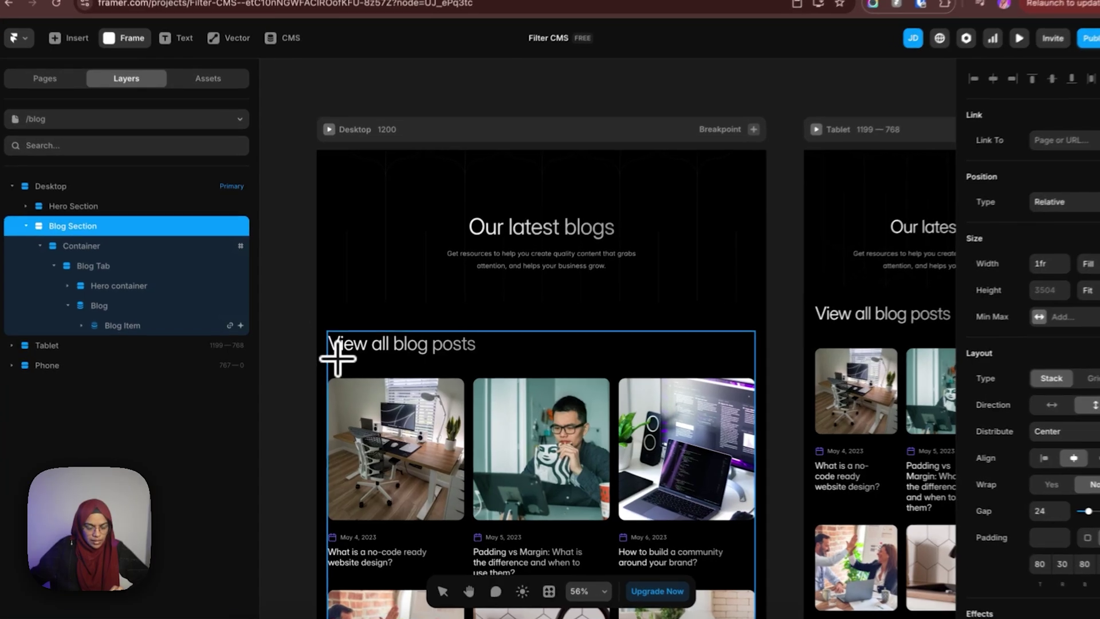
pyautogui.moveTo(336, 356); pyautogui.dragTo(677, 368)
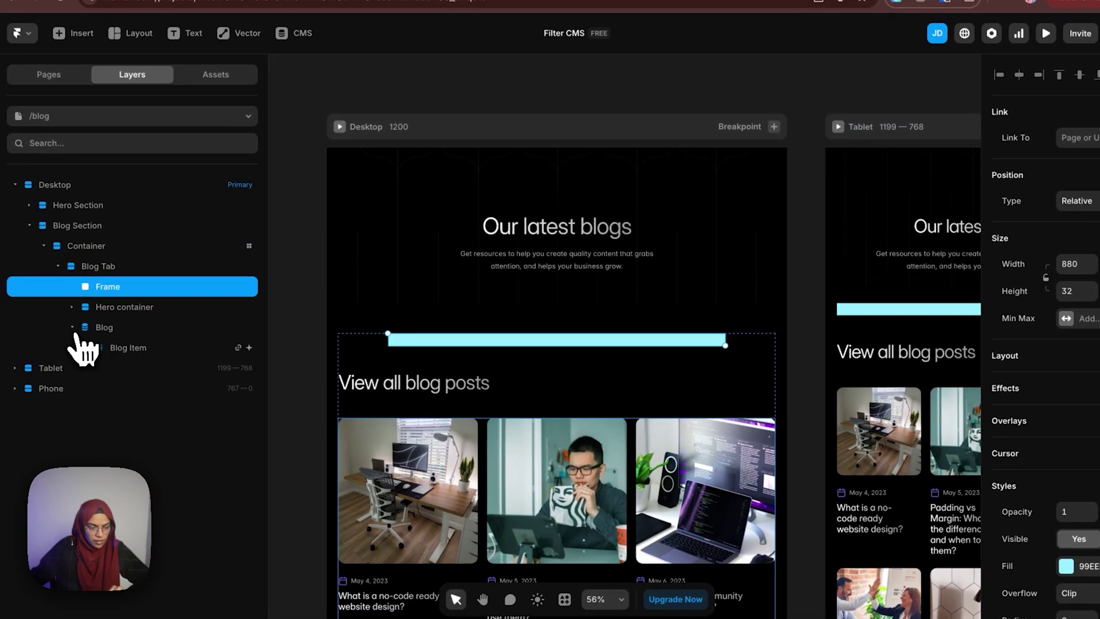
# - Move the new frame into the Hero container below Title and rename it Tab Wrap
pyautogui.click(63, 323)
pyautogui.click(63, 303)
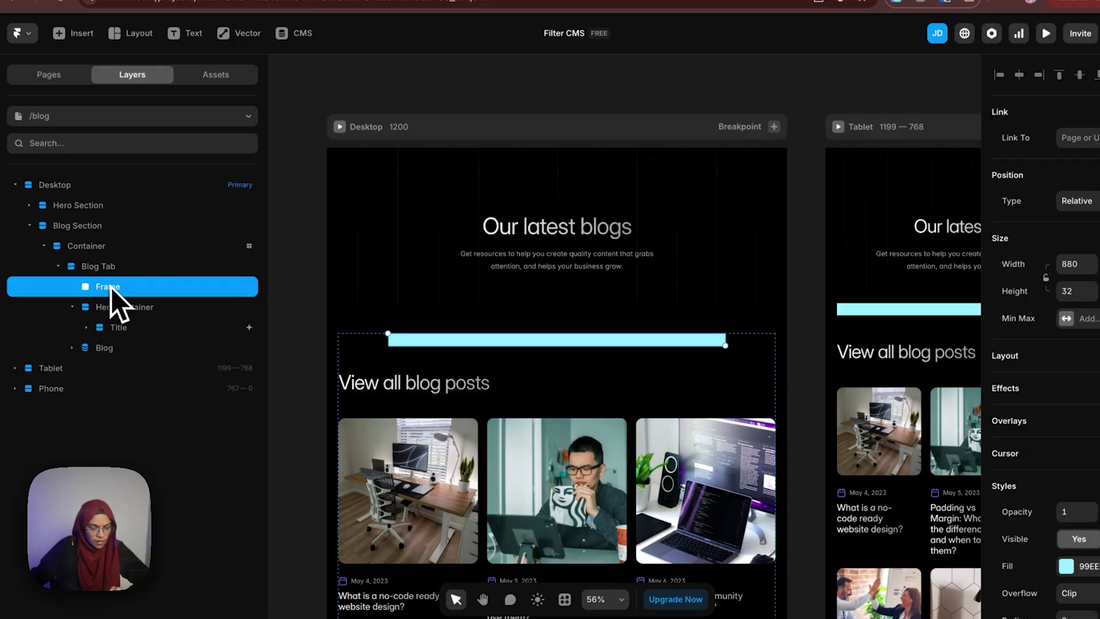
pyautogui.moveTo(111, 288); pyautogui.dragTo(134, 330)
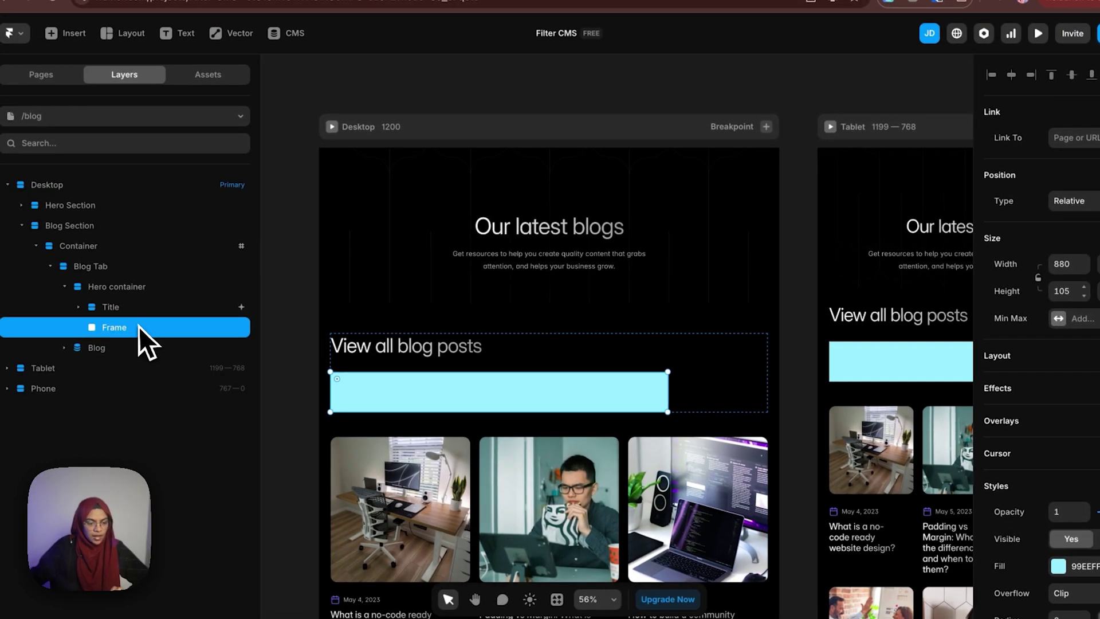
pyautogui.doubleClick(148, 329)
pyautogui.write('T')
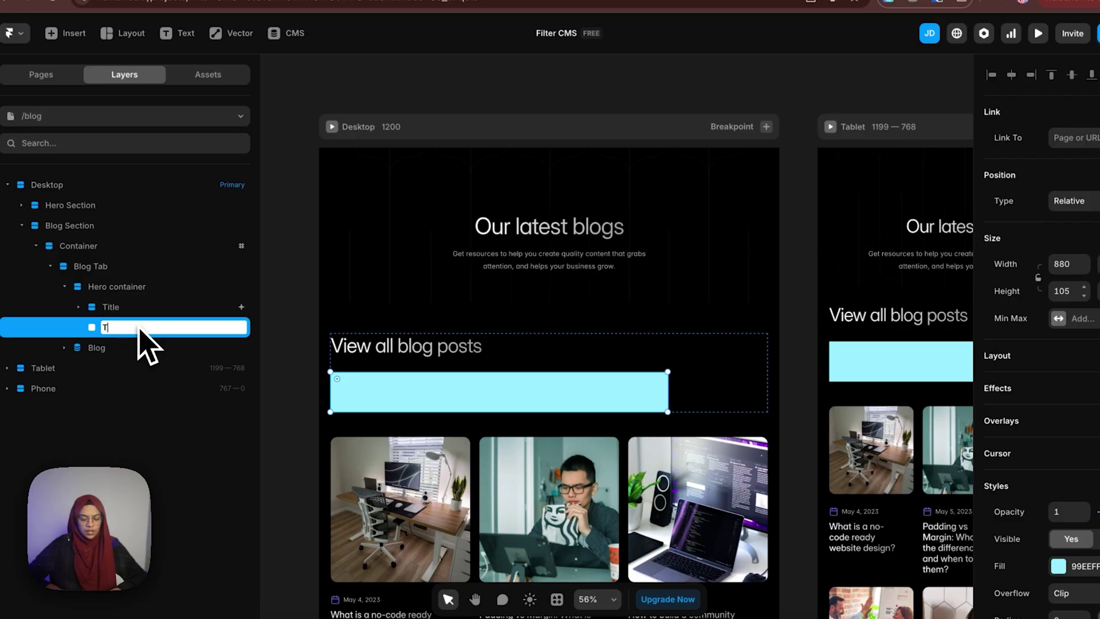
pyautogui.write('ab Wrap')
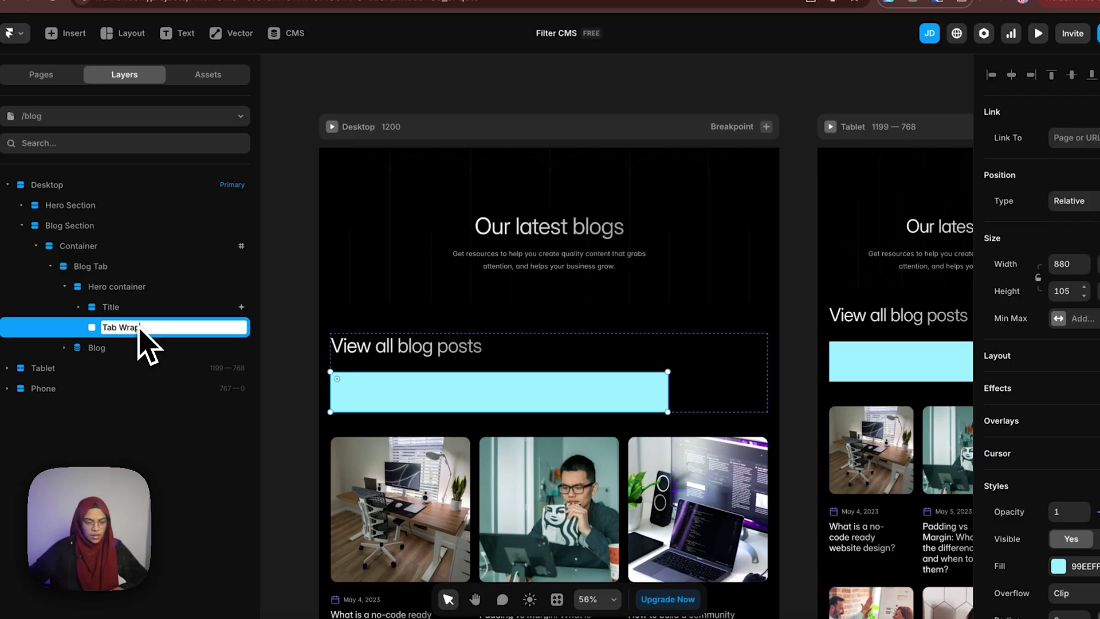
# - Set the Tab Wrap frame's width to Fill and remove its fill colour
pyautogui.press('Return')
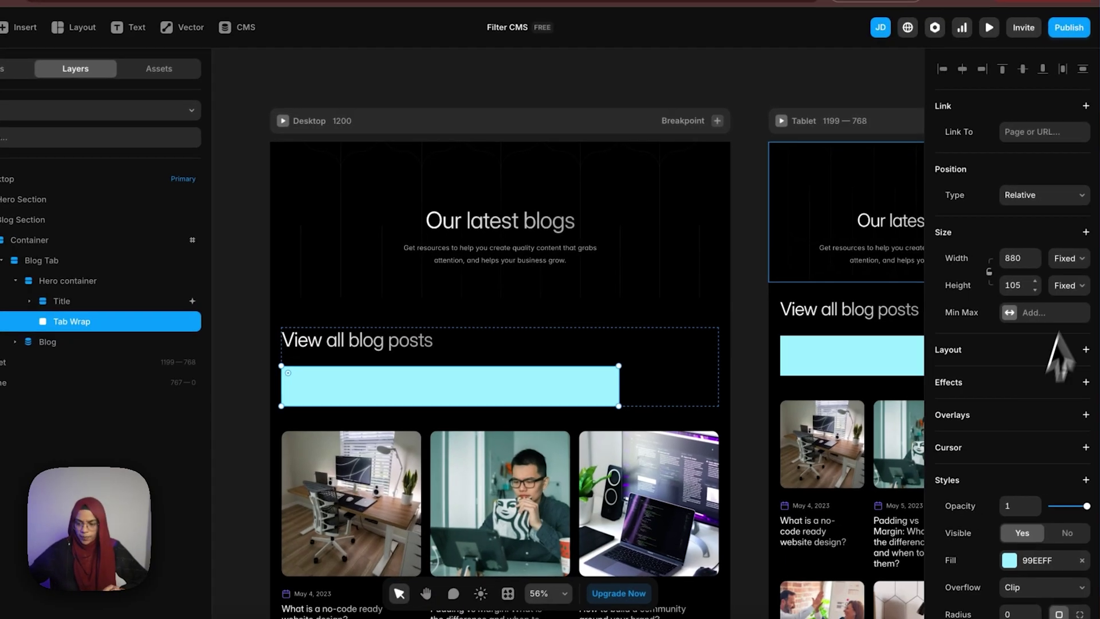
pyautogui.click(1067, 257)
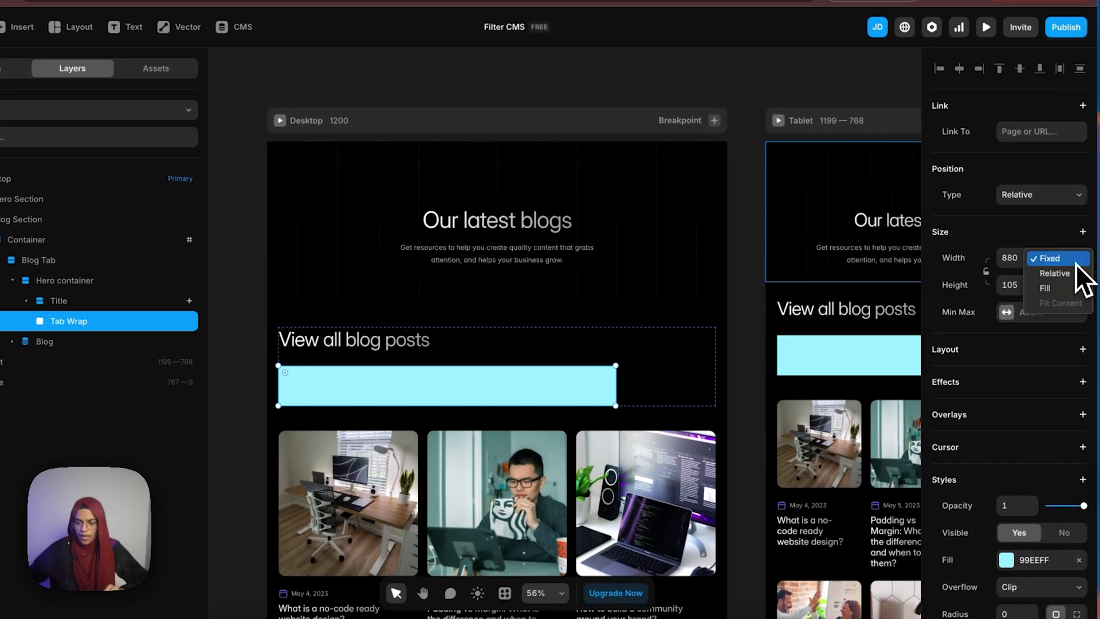
pyautogui.click(1053, 295)
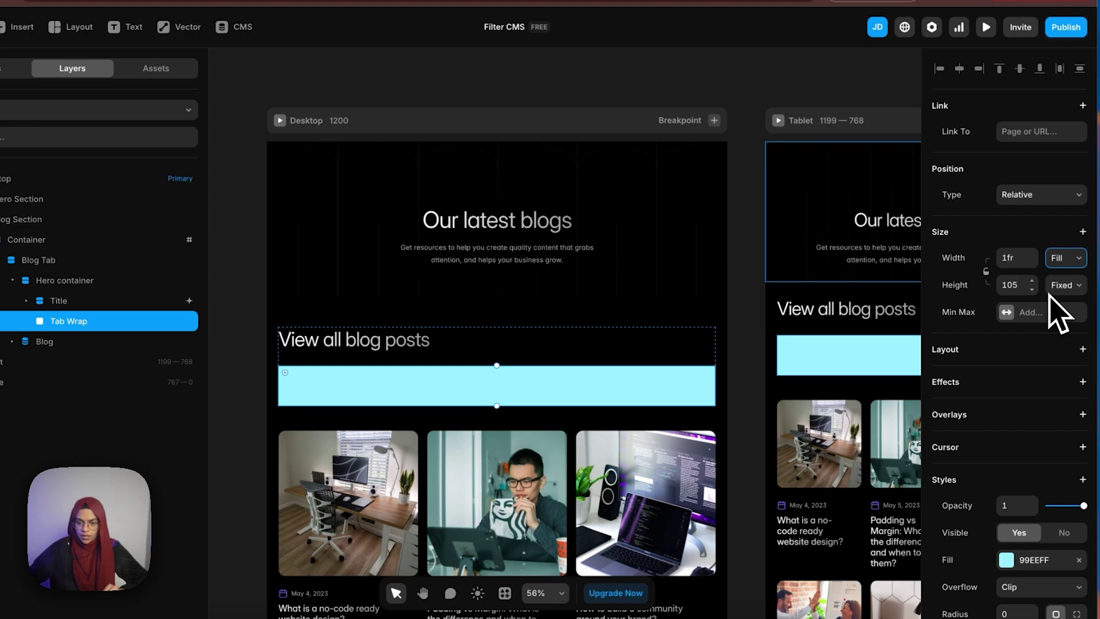
pyautogui.scroll(-2, 1053, 544)
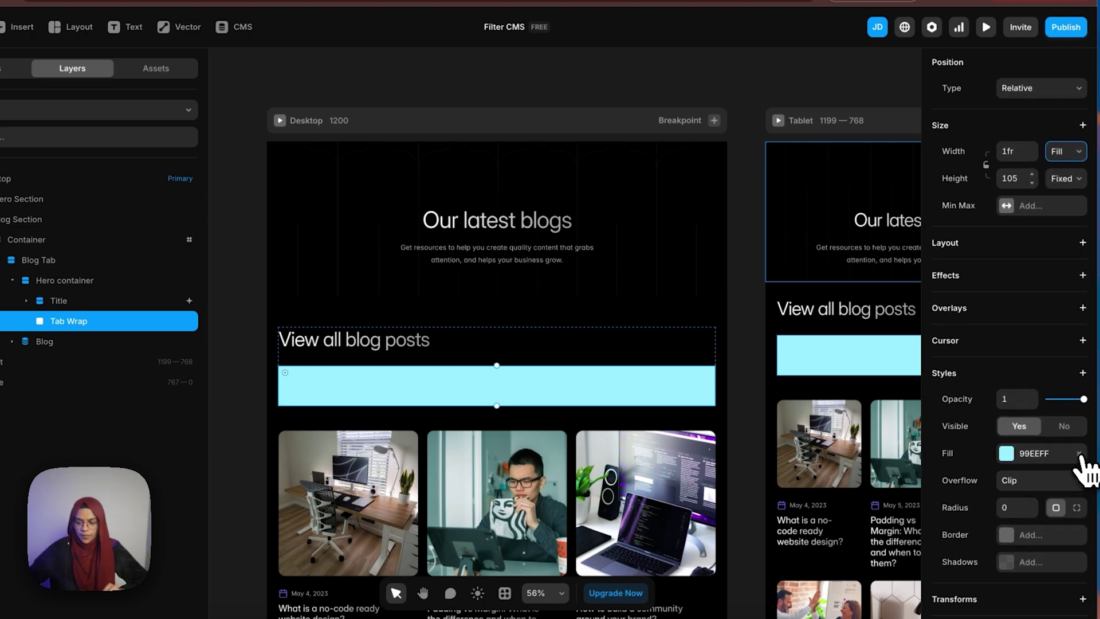
pyautogui.click(1078, 453)
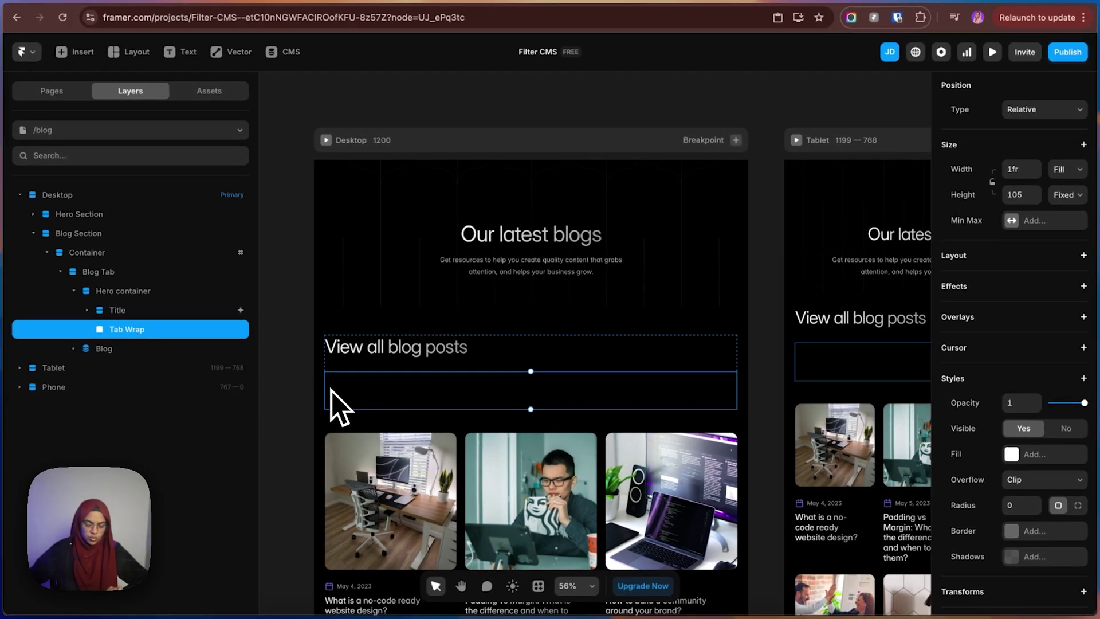
# - Draw a frame about 204 by 69 px inside Tab Wrap and rename it Tab Button
pyautogui.press('f')
pyautogui.moveTo(329, 380); pyautogui.dragTo(418, 405)
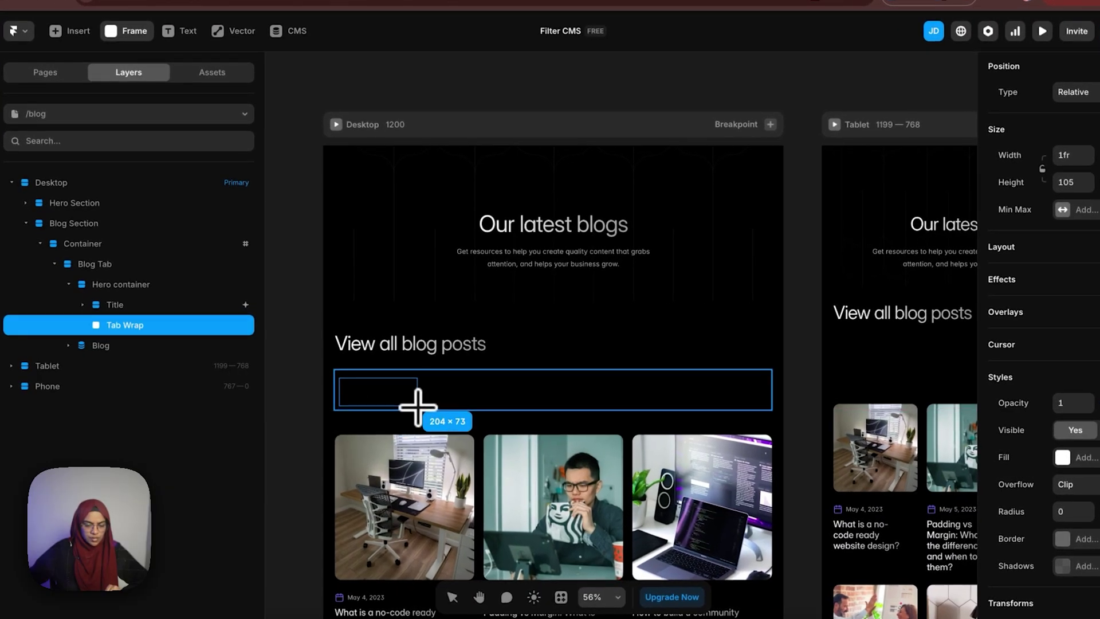
pyautogui.doubleClick(168, 346)
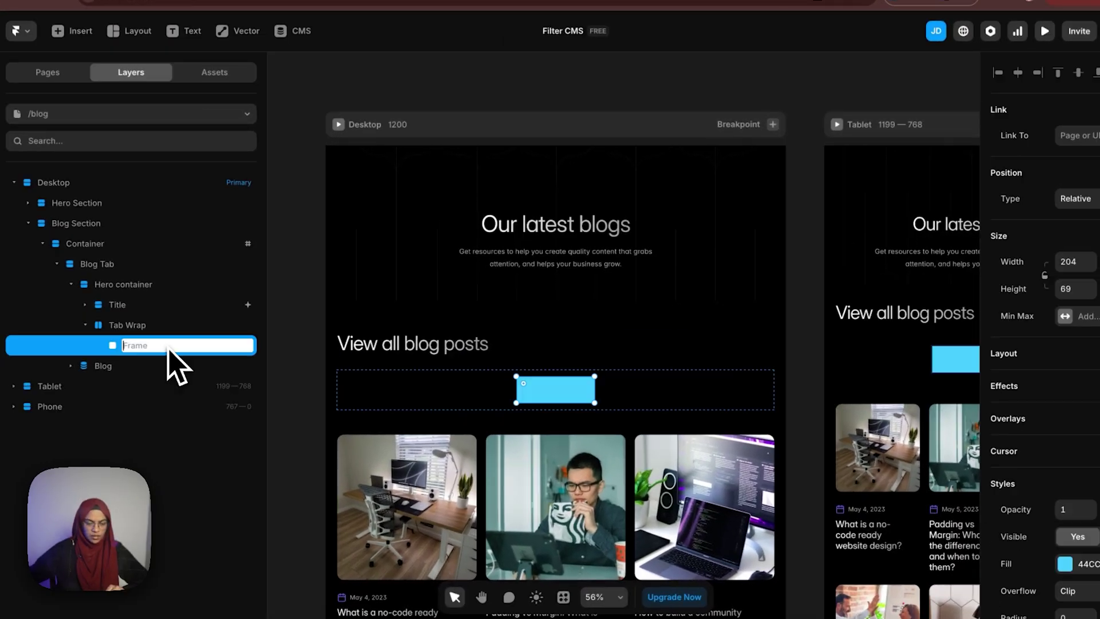
pyautogui.write('Tab Button')
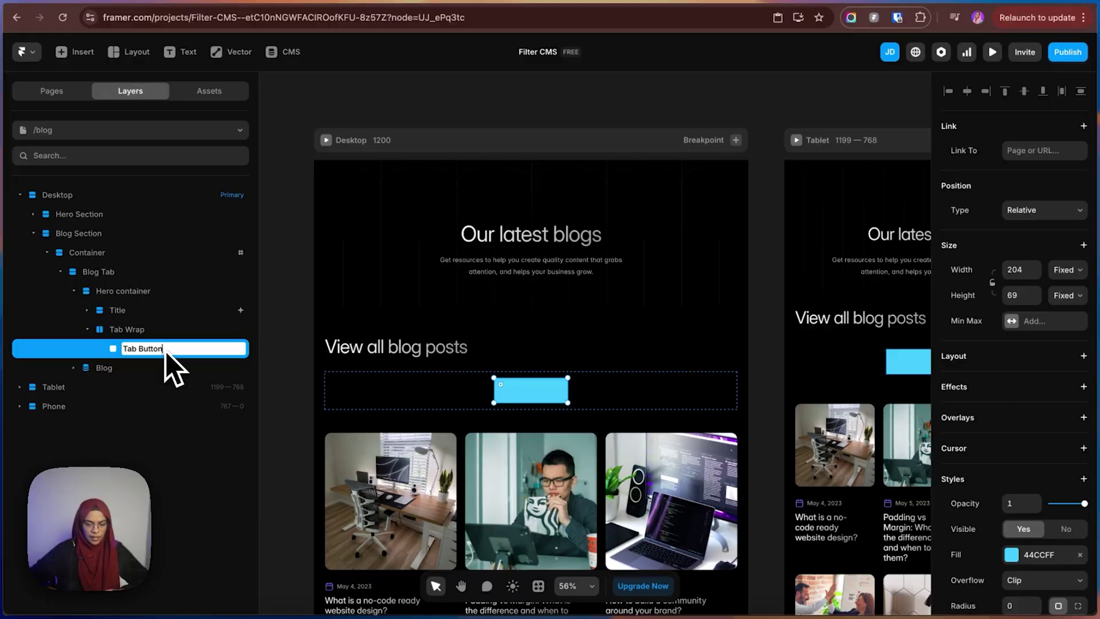
pyautogui.press('Return')
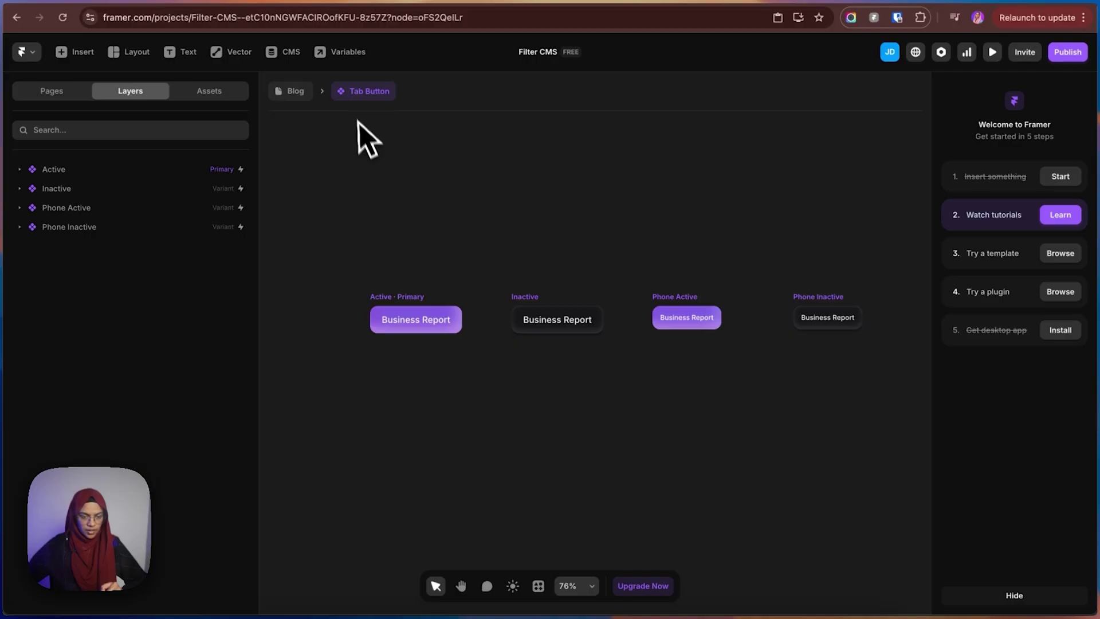
# - Examine the Tab Button component's active, inactive and phone variants and the Title variable linked to its button text
pyautogui.click(396, 315)
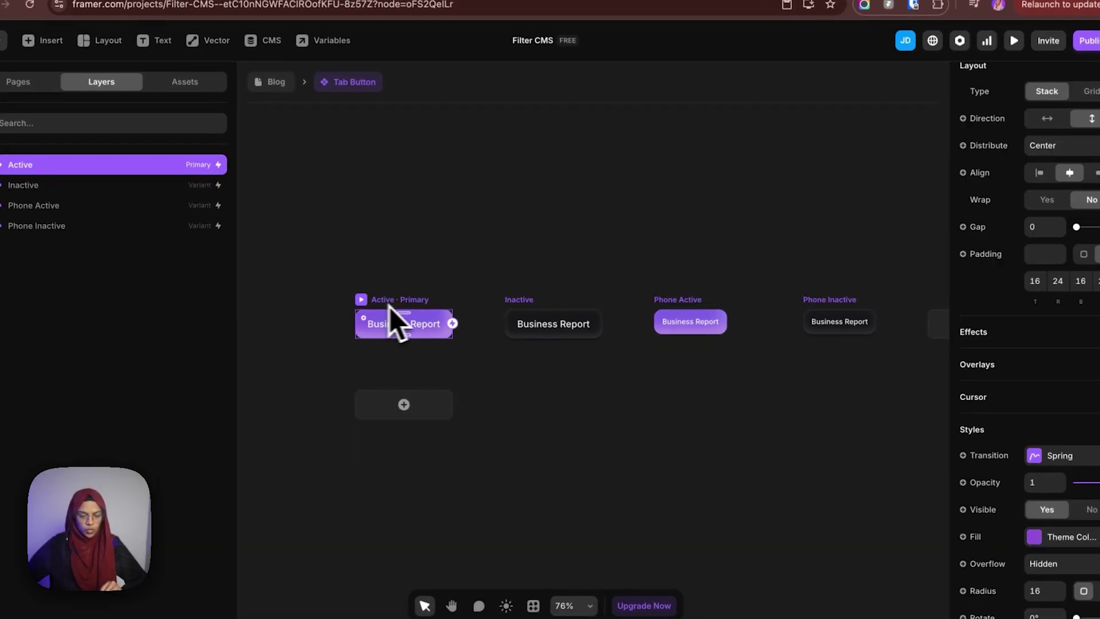
pyautogui.click(533, 319)
pyautogui.click(690, 321)
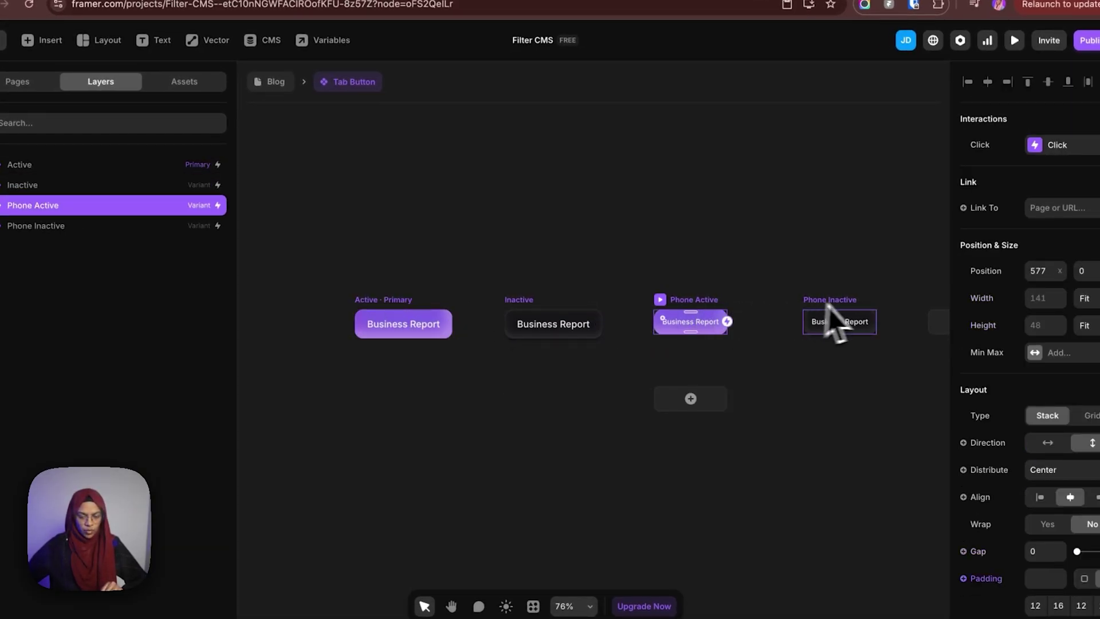
pyautogui.click(842, 323)
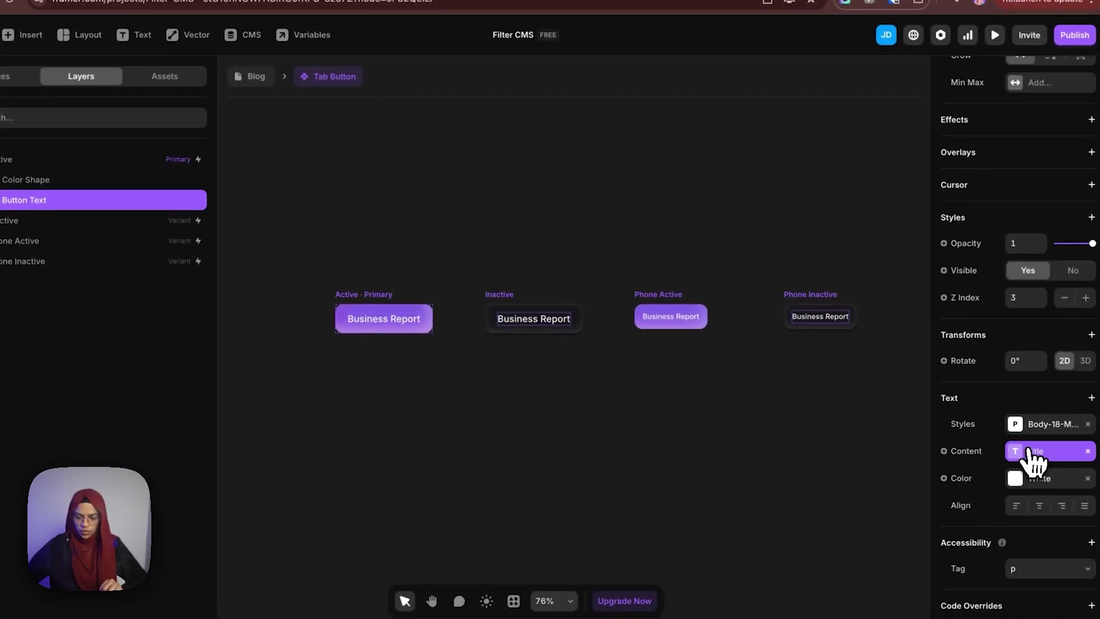
pyautogui.click(1034, 453)
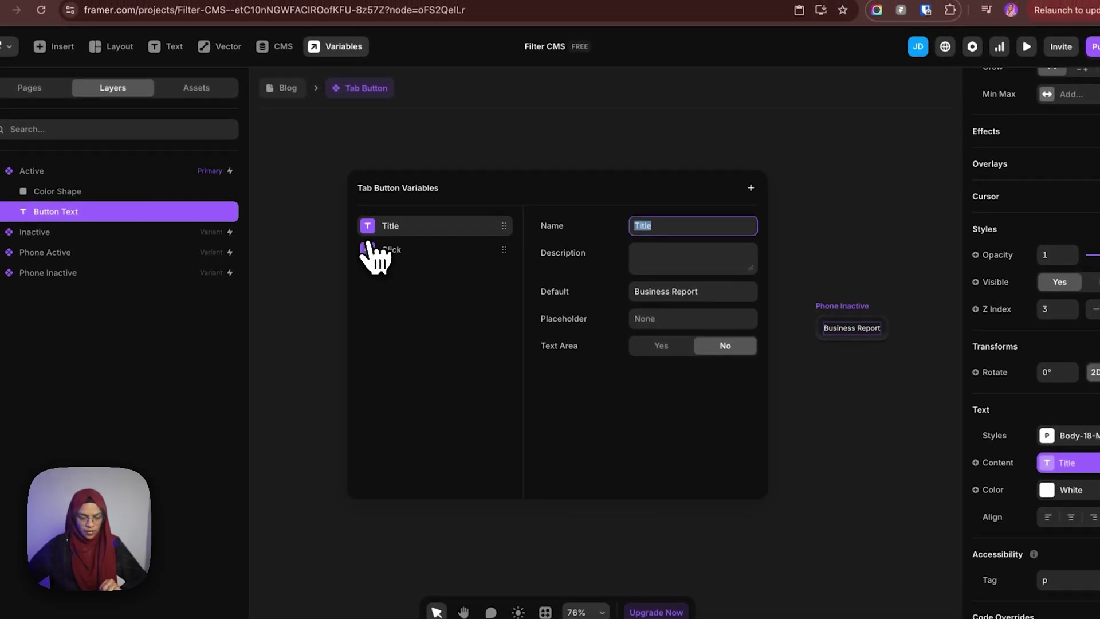
pyautogui.click(571, 116)
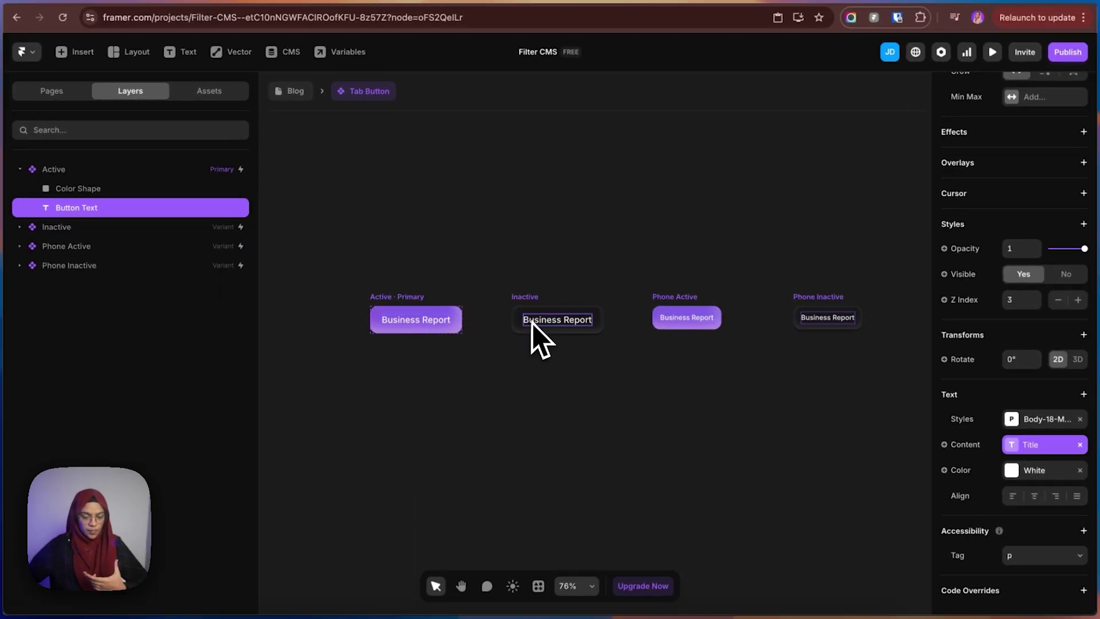
pyautogui.click(401, 223)
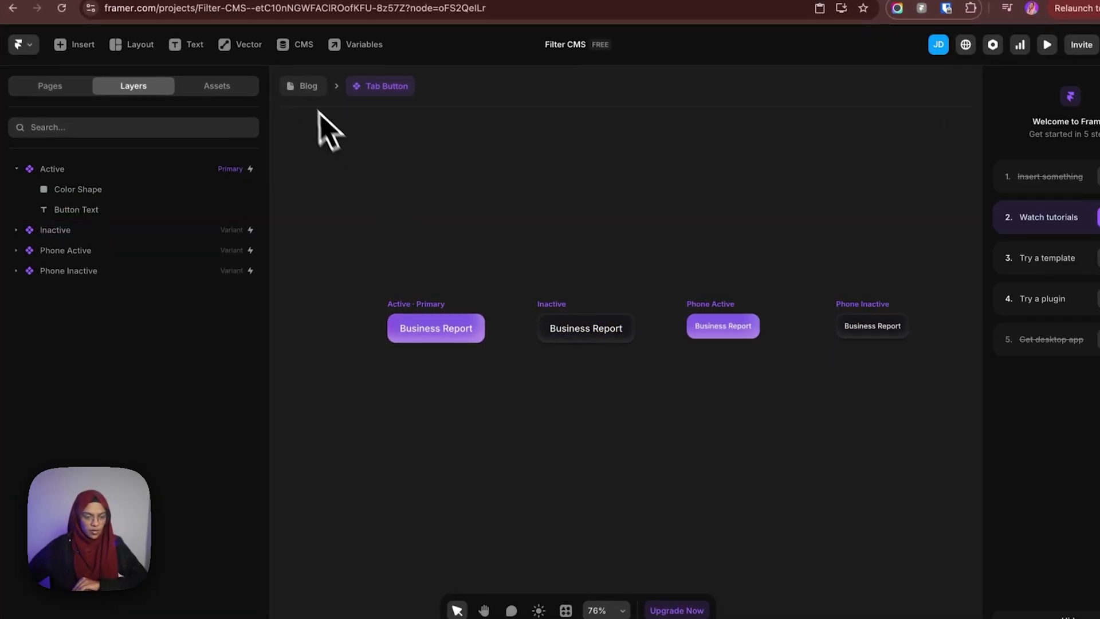
# - Return to the Blog page and duplicate the Tab Button three times inside Tab Wrap
pyautogui.click(305, 86)
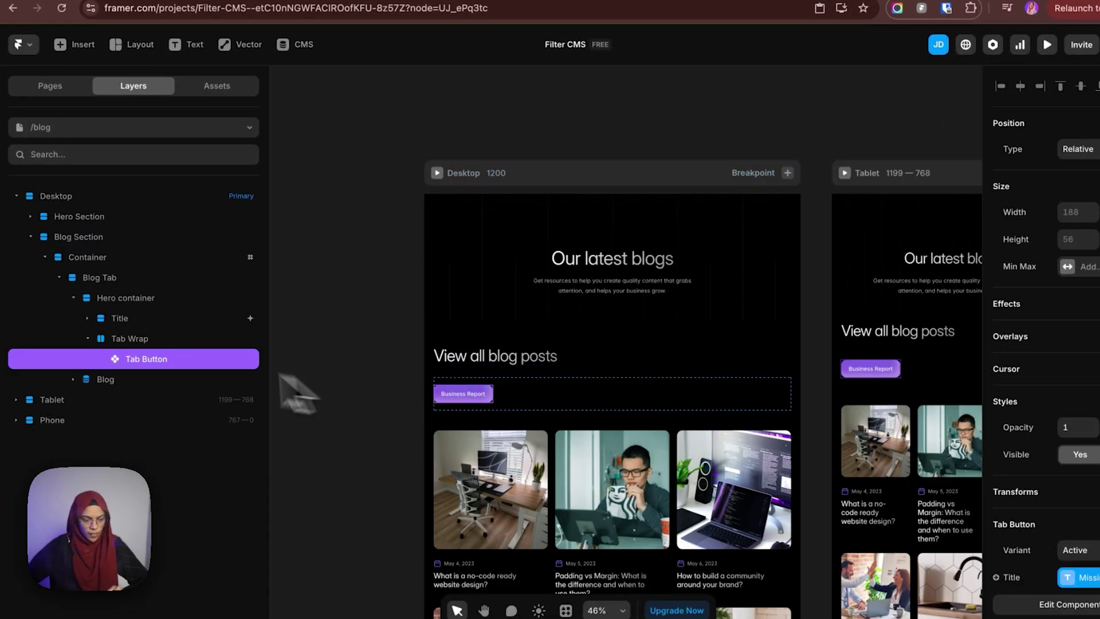
pyautogui.press('super+d')
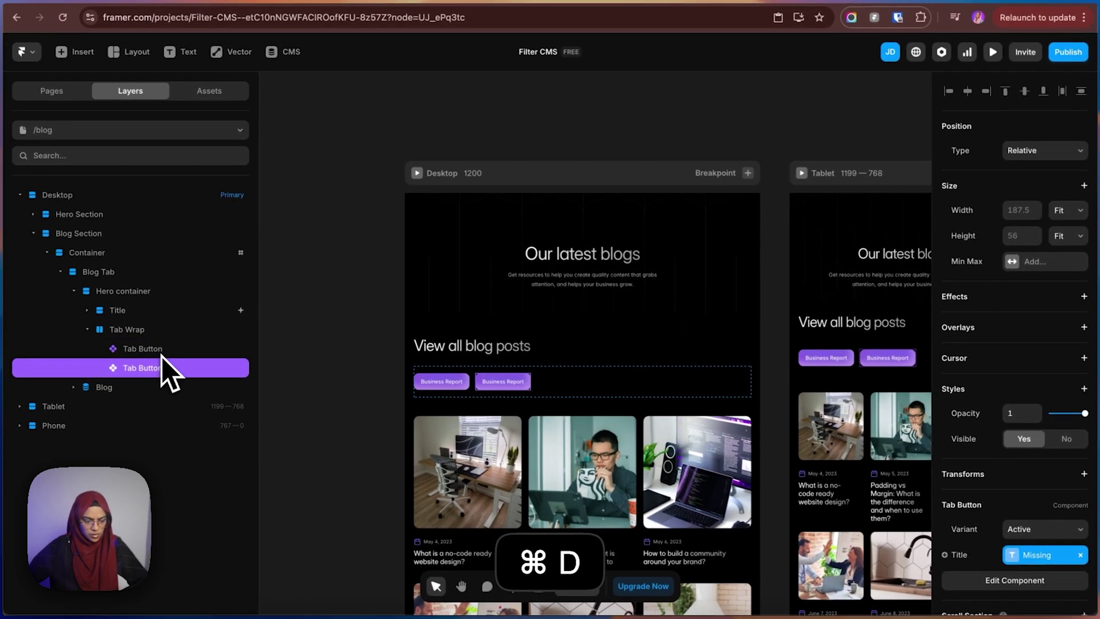
pyautogui.press('super+d')
pyautogui.press('super+d')
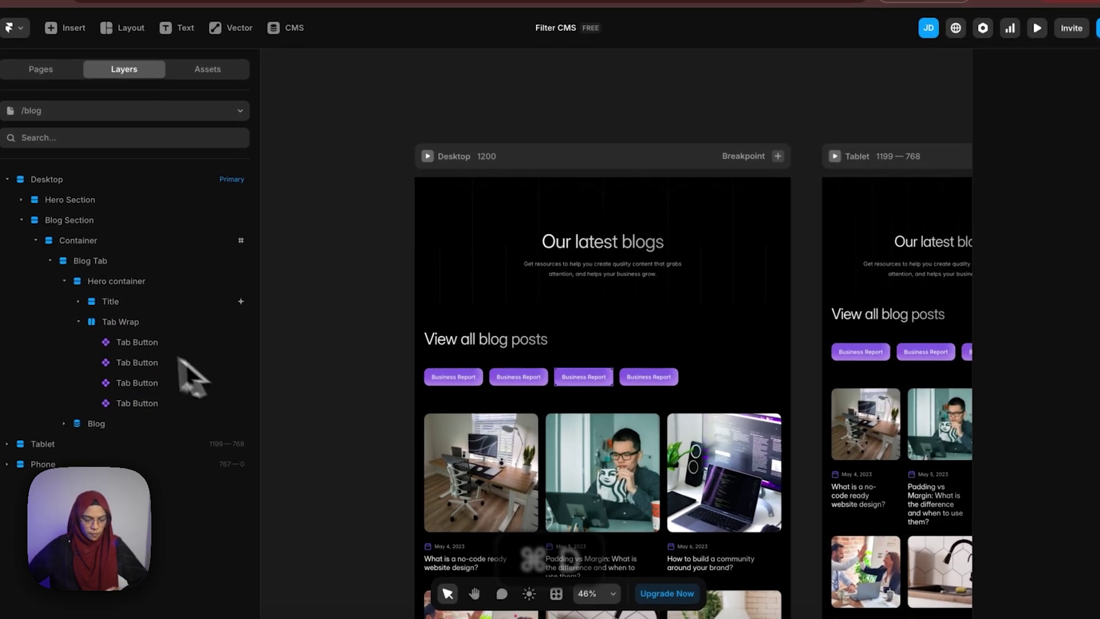
# - Set the last three Tab Buttons to the Inactive variant and clear their missing Title variable link
pyautogui.click(137, 348)
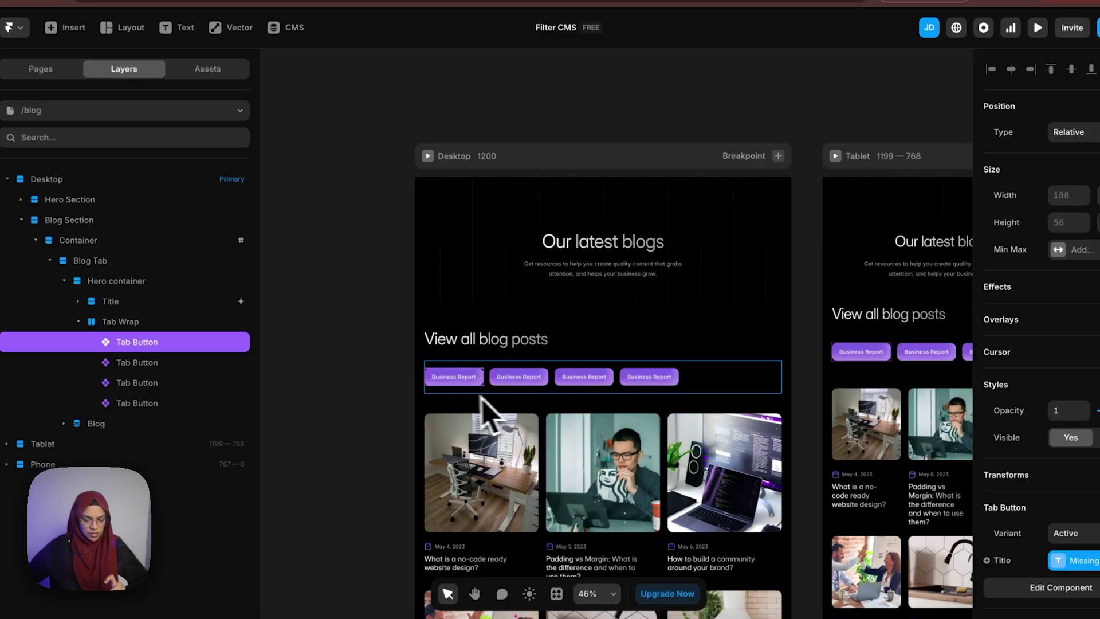
pyautogui.click(167, 364)
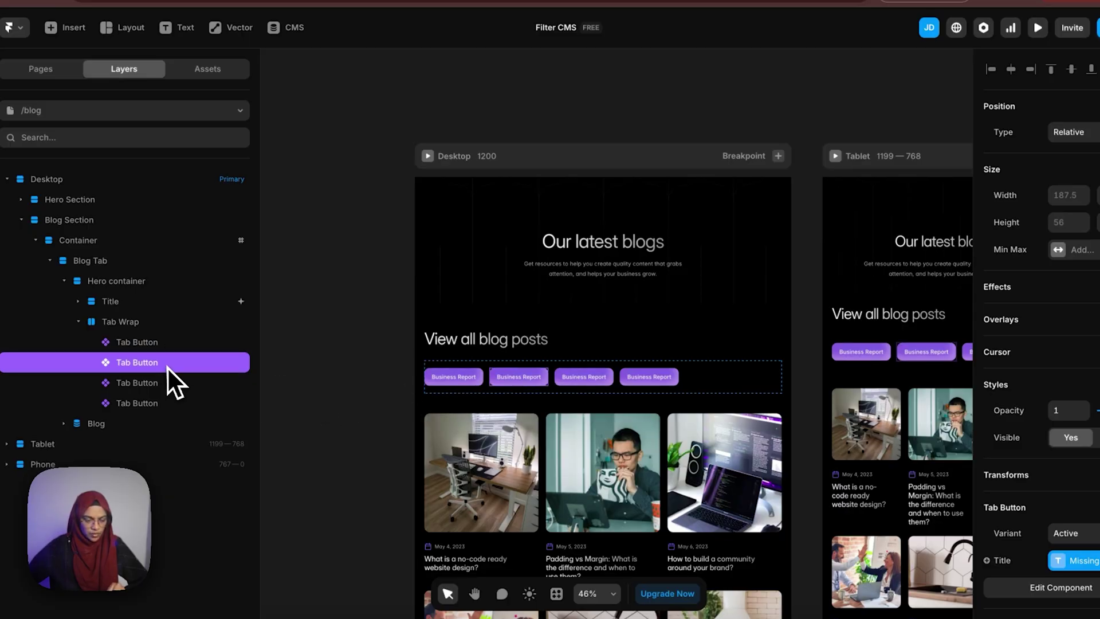
pyautogui.keyDown('shift'); pyautogui.click(162, 404); pyautogui.keyUp('shift')
pyautogui.click(1011, 493)
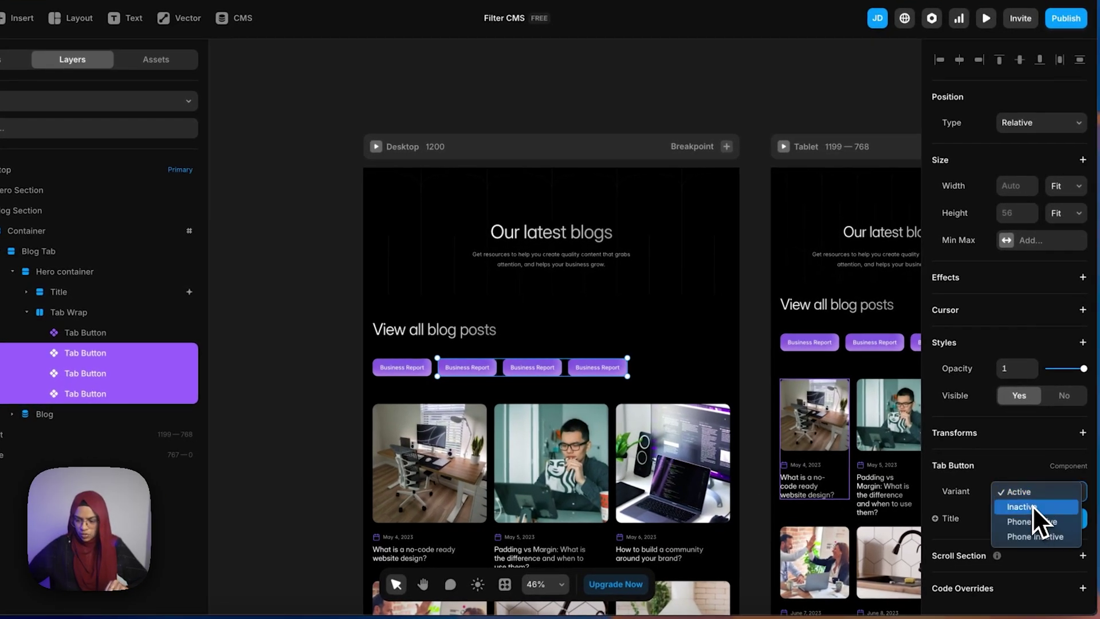
pyautogui.click(1045, 510)
pyautogui.click(1080, 519)
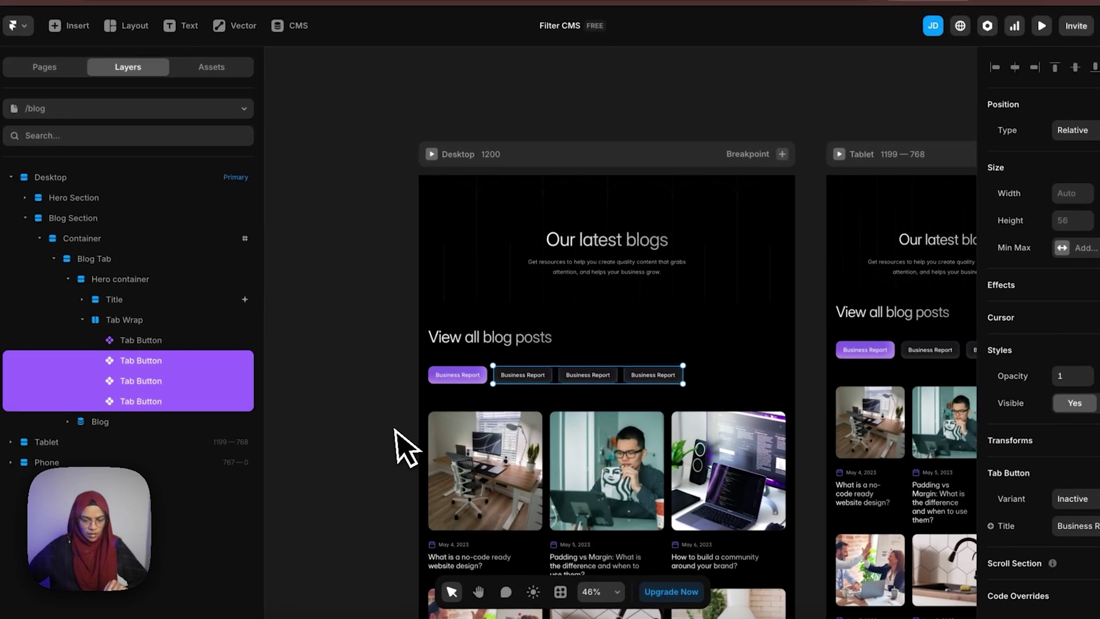
pyautogui.click(277, 410)
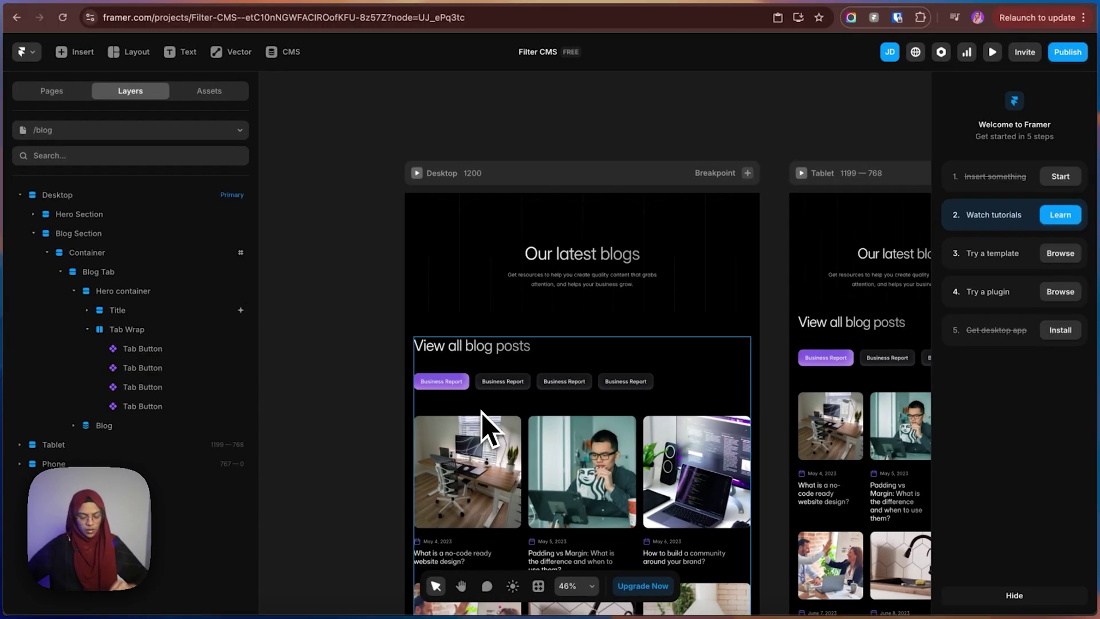
pyautogui.scroll(-2, 505, 417)
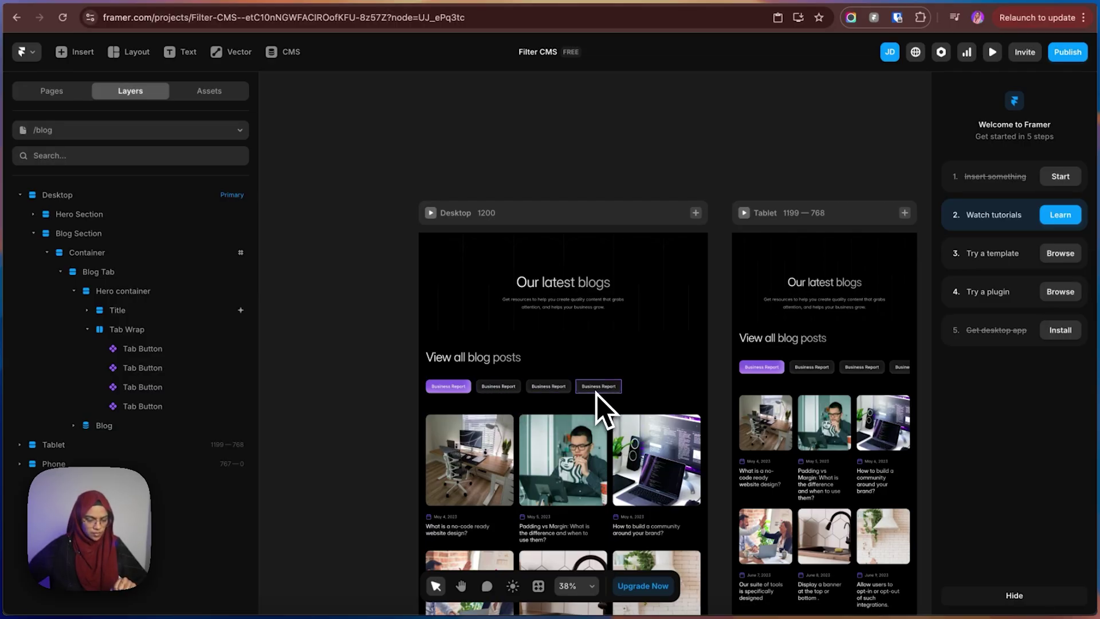
pyautogui.click(492, 387)
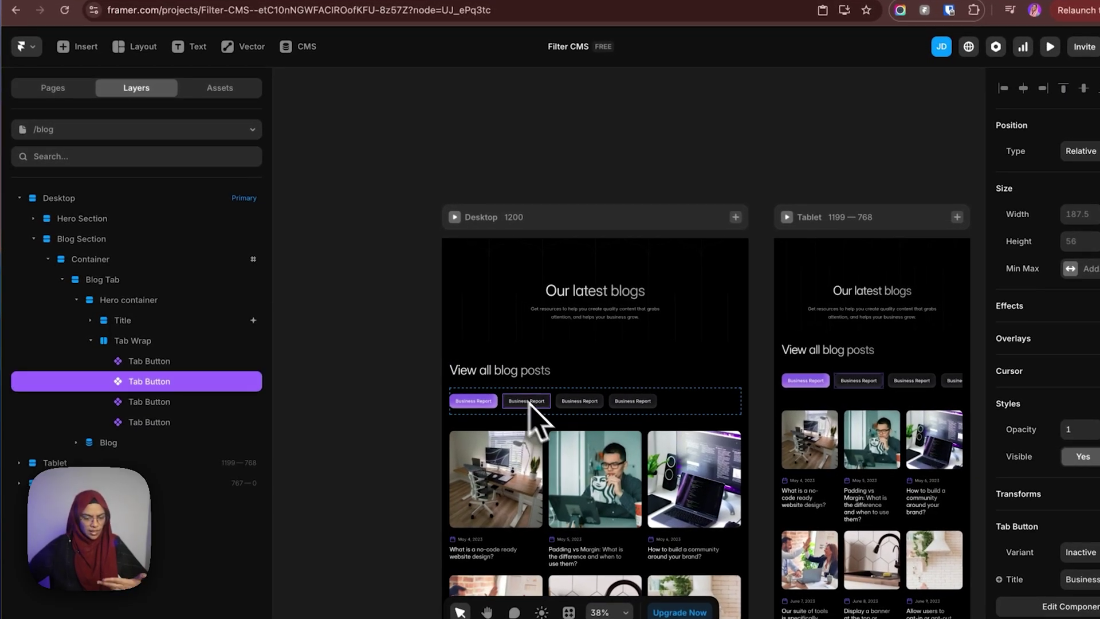
pyautogui.click(362, 298)
# - Create a new CMS collection named Category and delete its Content field
pyautogui.click(306, 46)
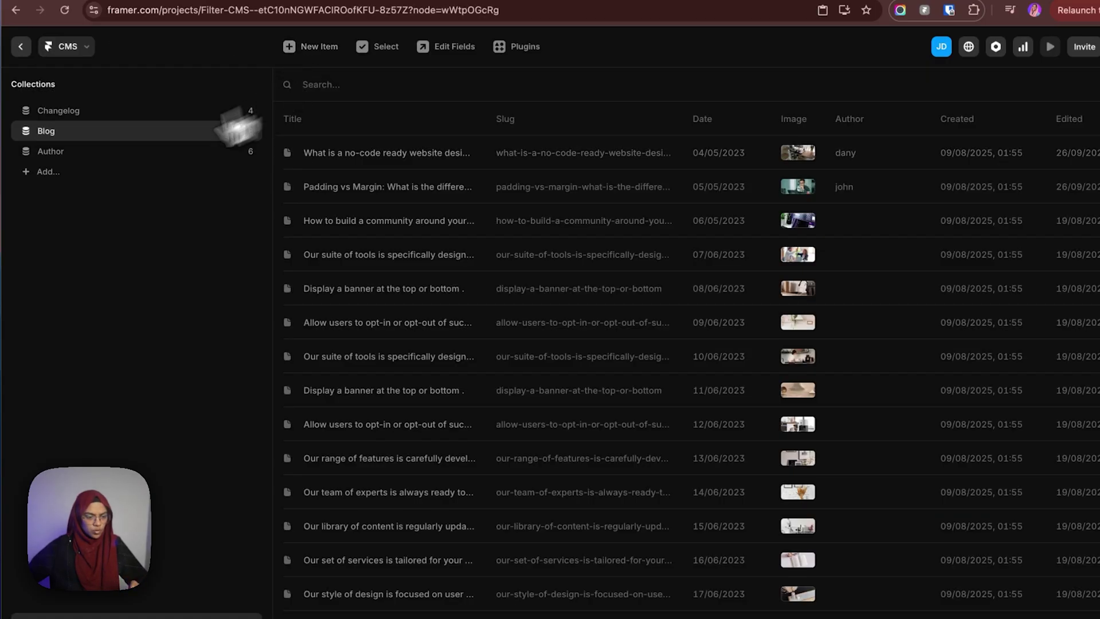
pyautogui.click(47, 172)
pyautogui.click(65, 192)
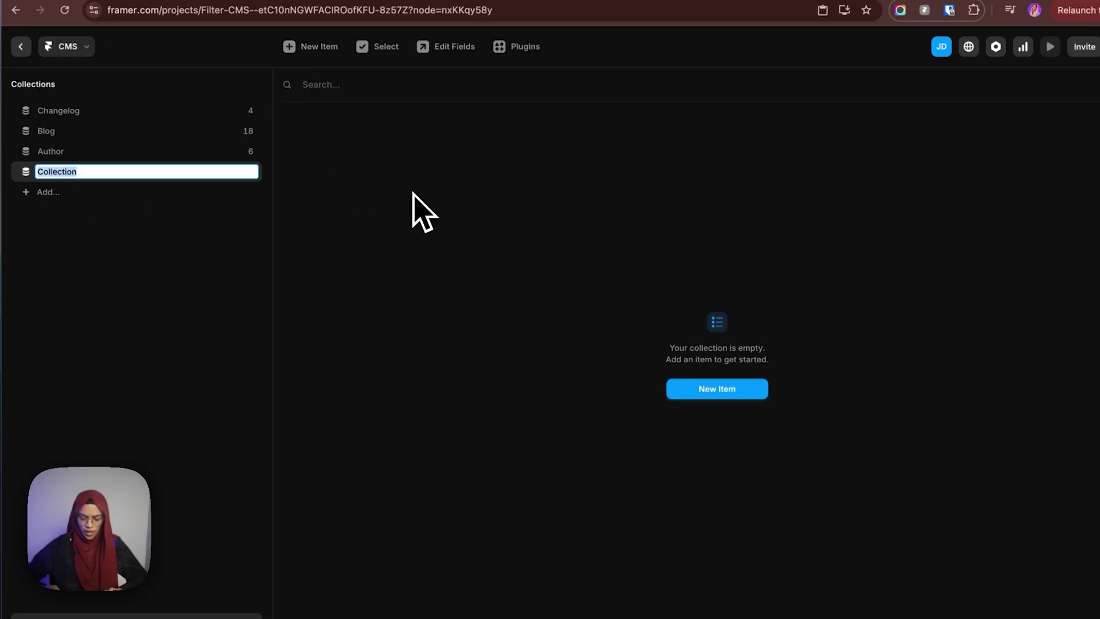
pyautogui.write('Category')
pyautogui.press('Return')
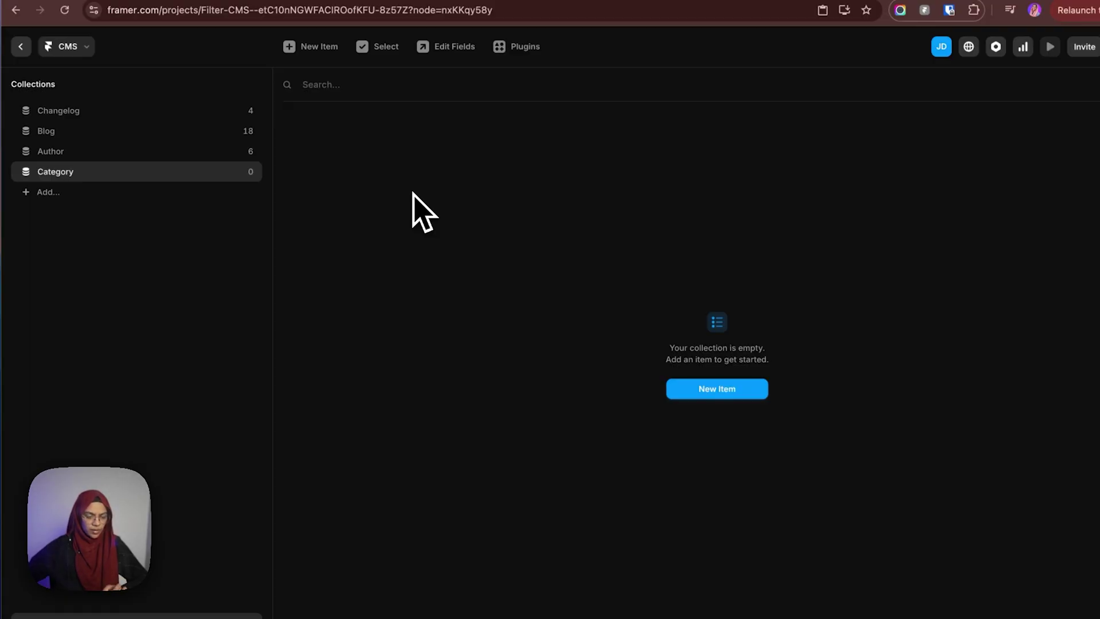
pyautogui.click(431, 48)
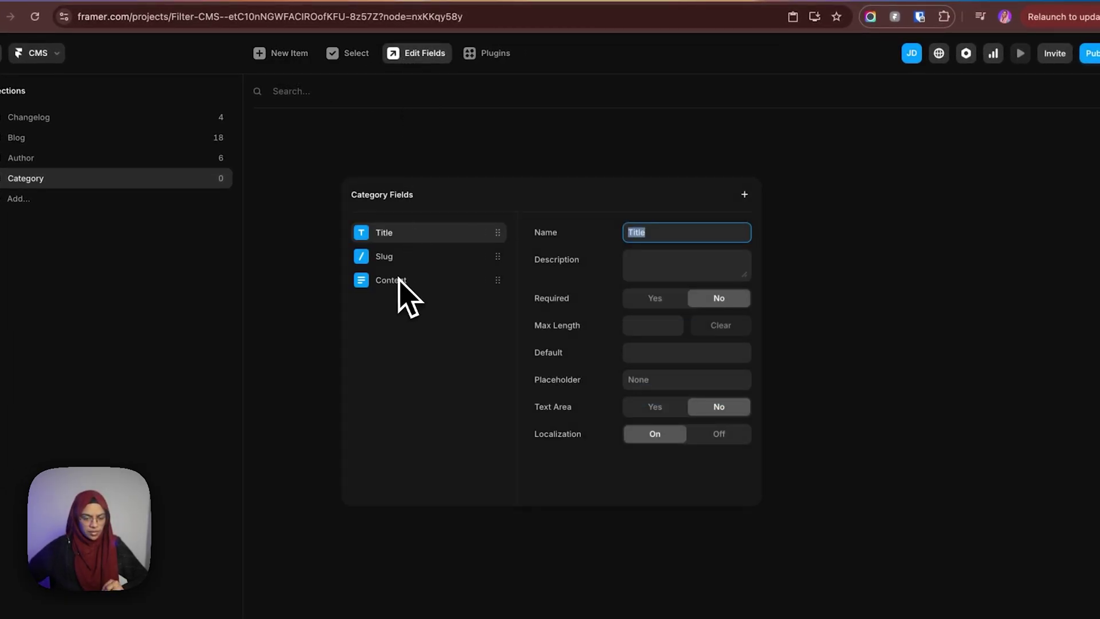
pyautogui.rightClick(399, 281)
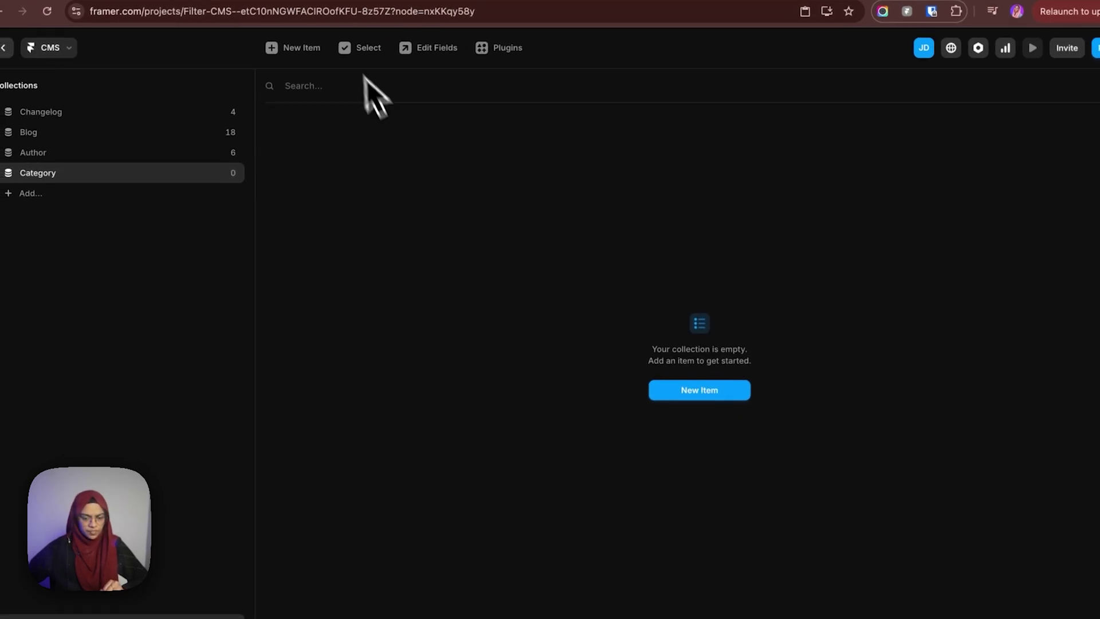
# - Add an item titled Business Report to the Category collection and save it
pyautogui.click(679, 394)
pyautogui.click(601, 121)
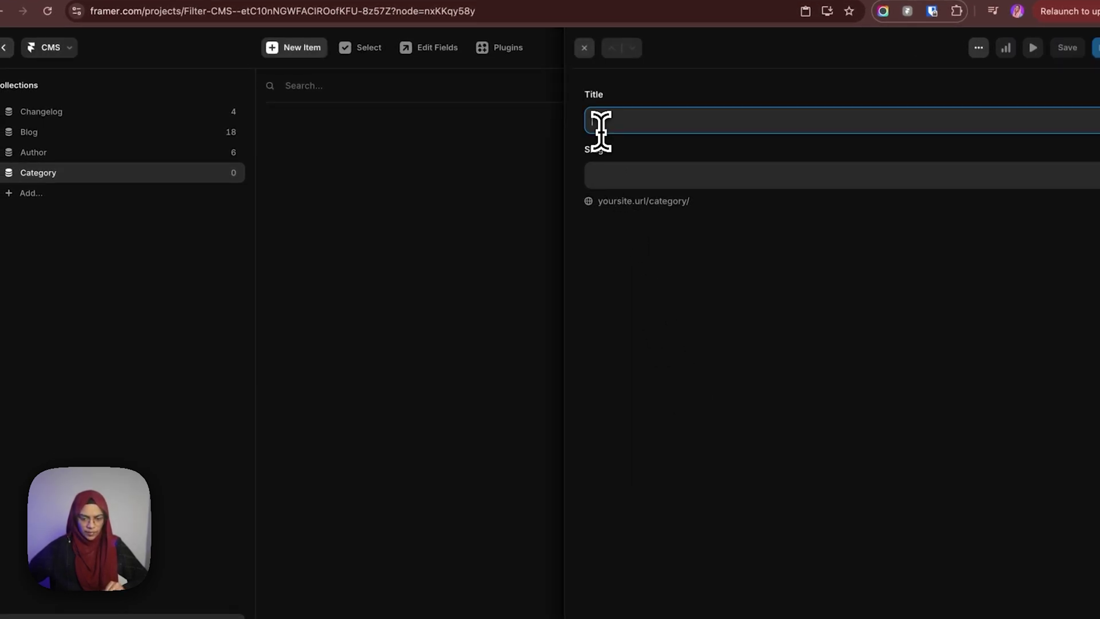
pyautogui.write('Business ')
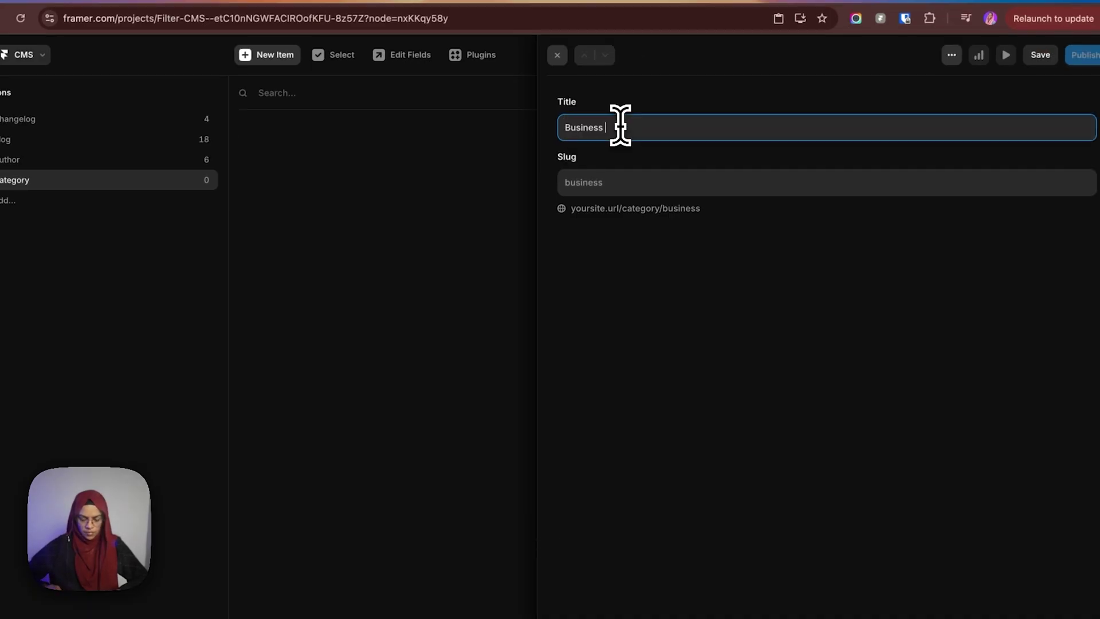
pyautogui.write('Report')
pyautogui.click(449, 278)
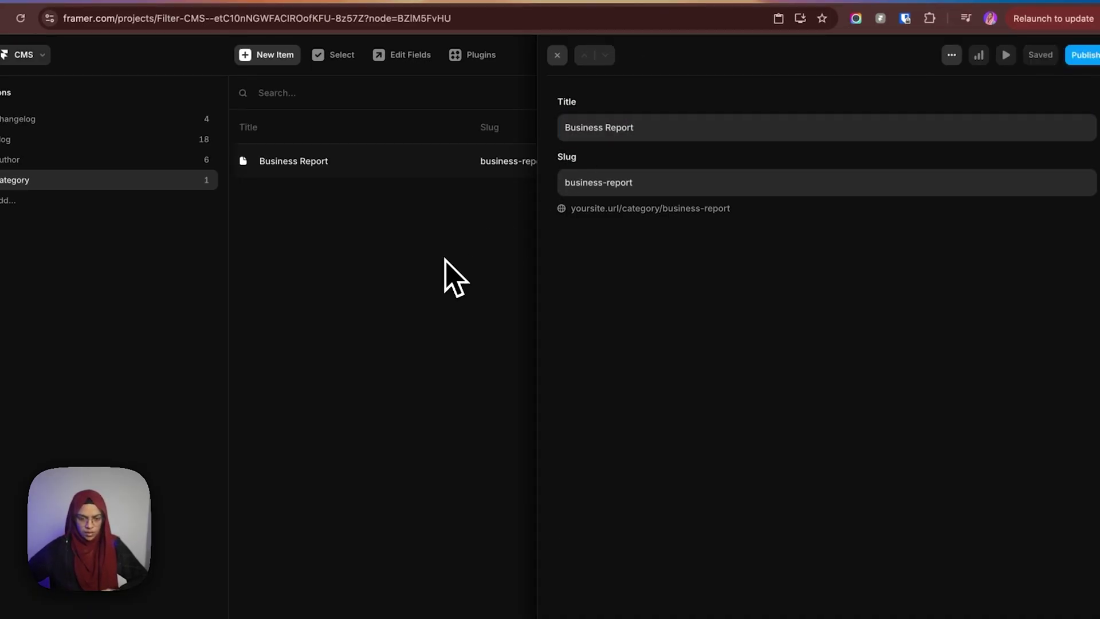
# - Add and save three more items titled Communication, Reporting and Science in the Category collection
pyautogui.click(280, 57)
pyautogui.click(602, 124)
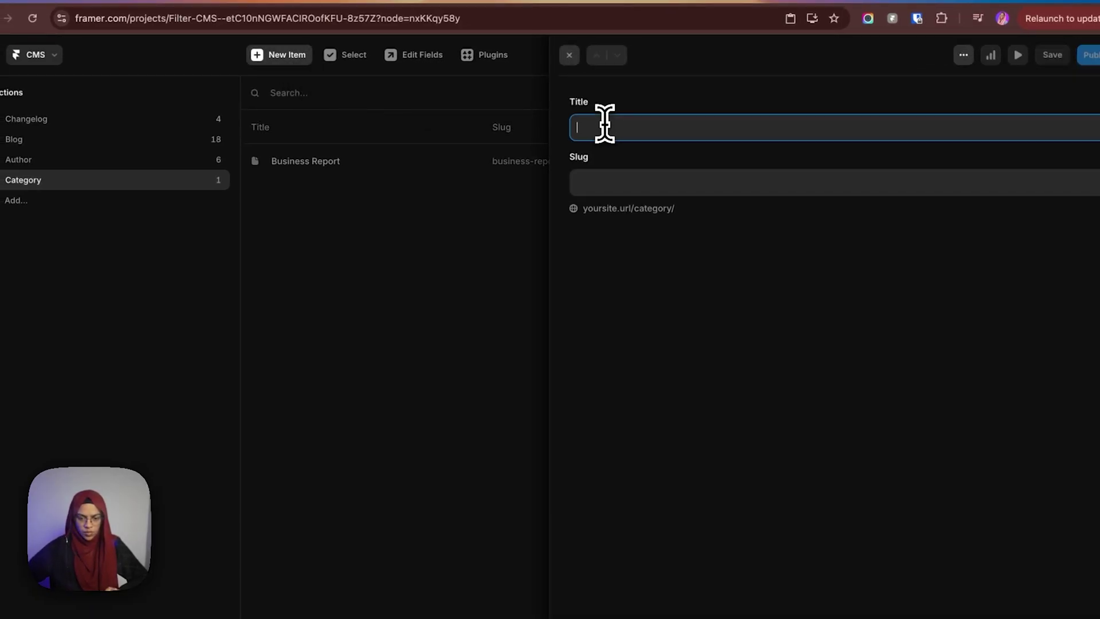
pyautogui.write('Communication')
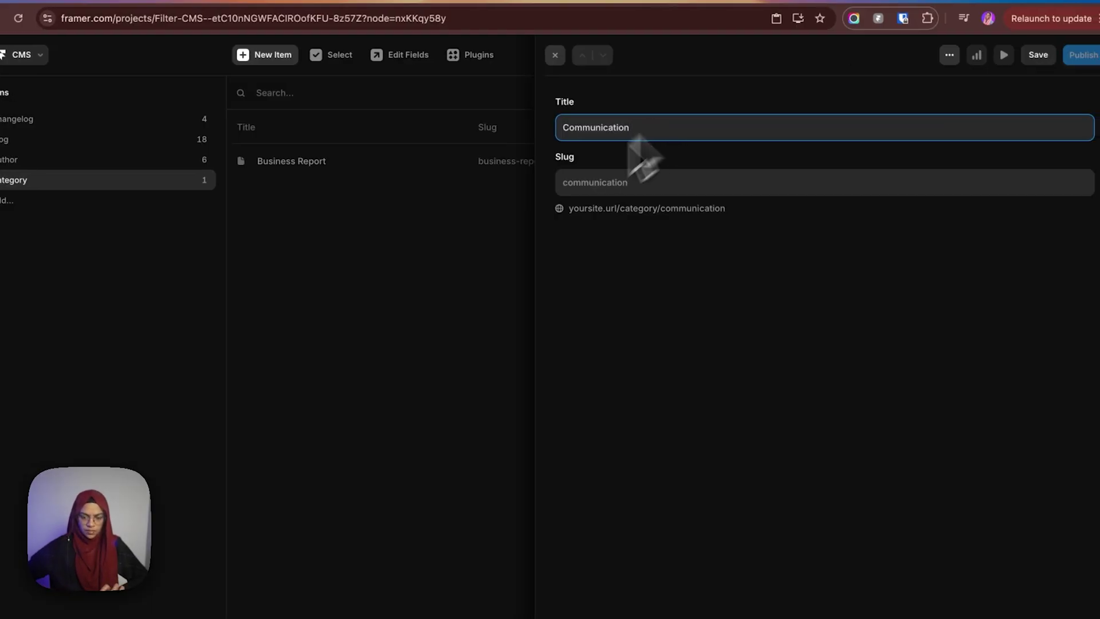
pyautogui.click(456, 281)
pyautogui.click(267, 55)
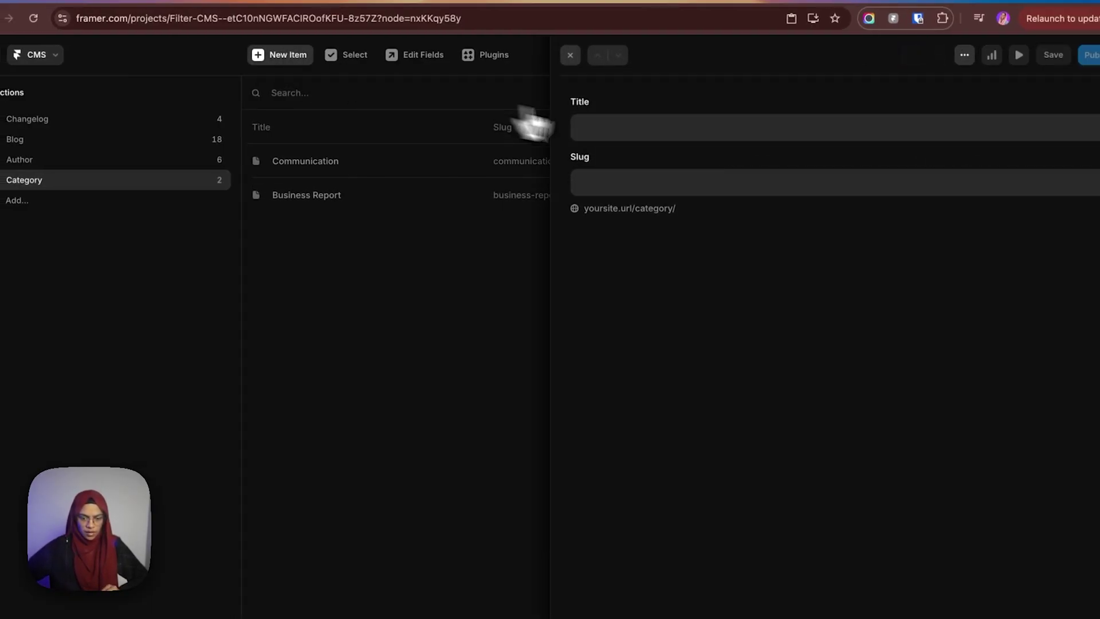
pyautogui.click(606, 126)
pyautogui.write('Reporting')
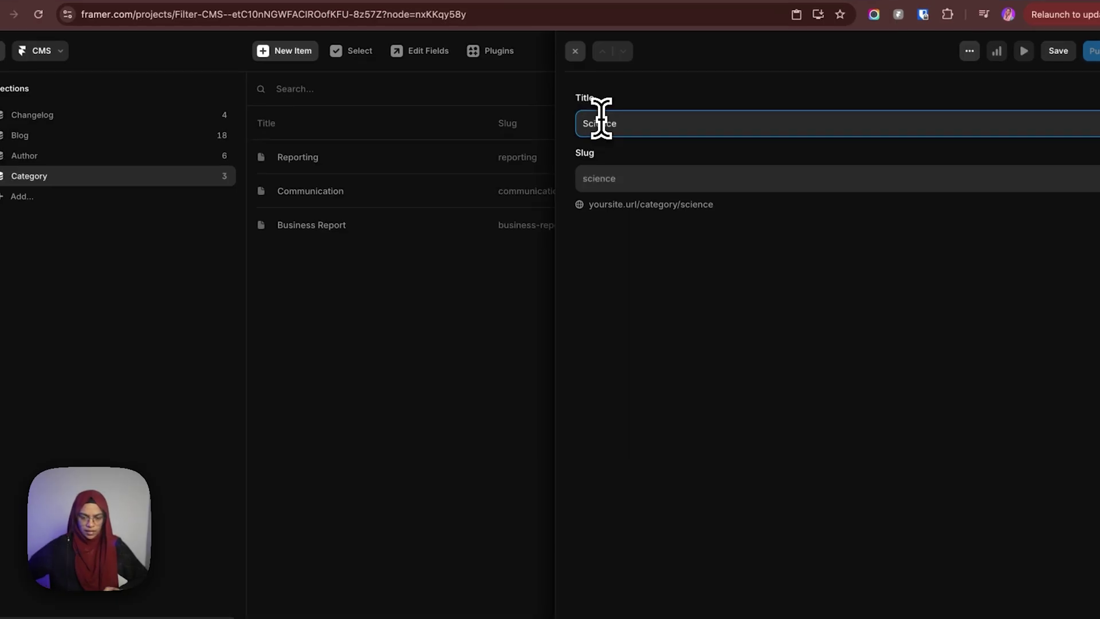
pyautogui.click(479, 336)
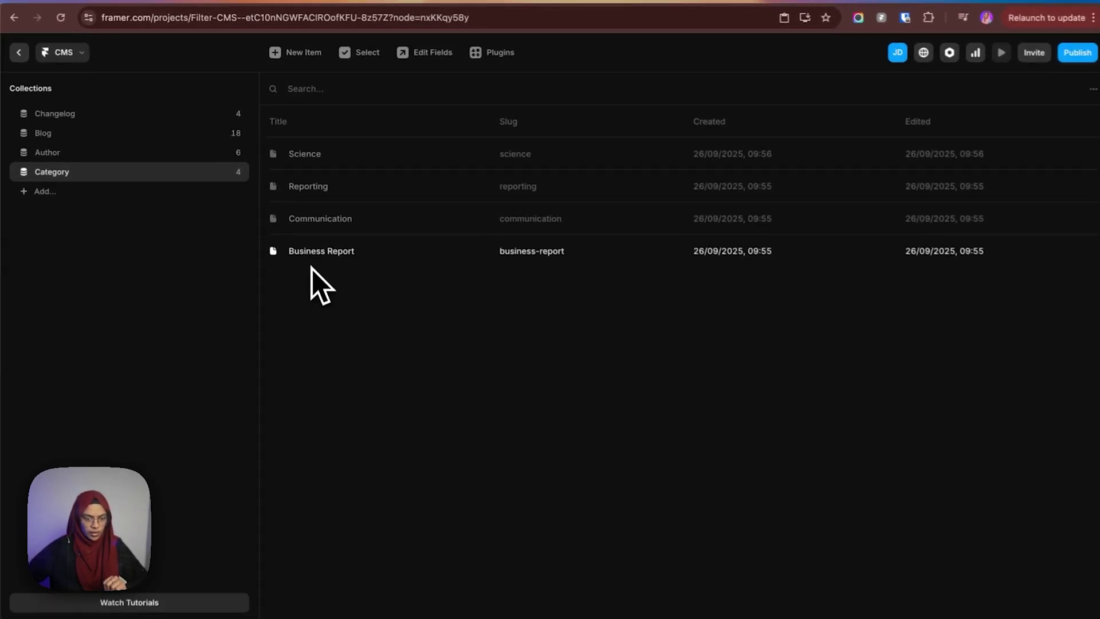
# - Check the Category collection's fields and the first Tab Button's Title property on the Blog page
pyautogui.click(415, 56)
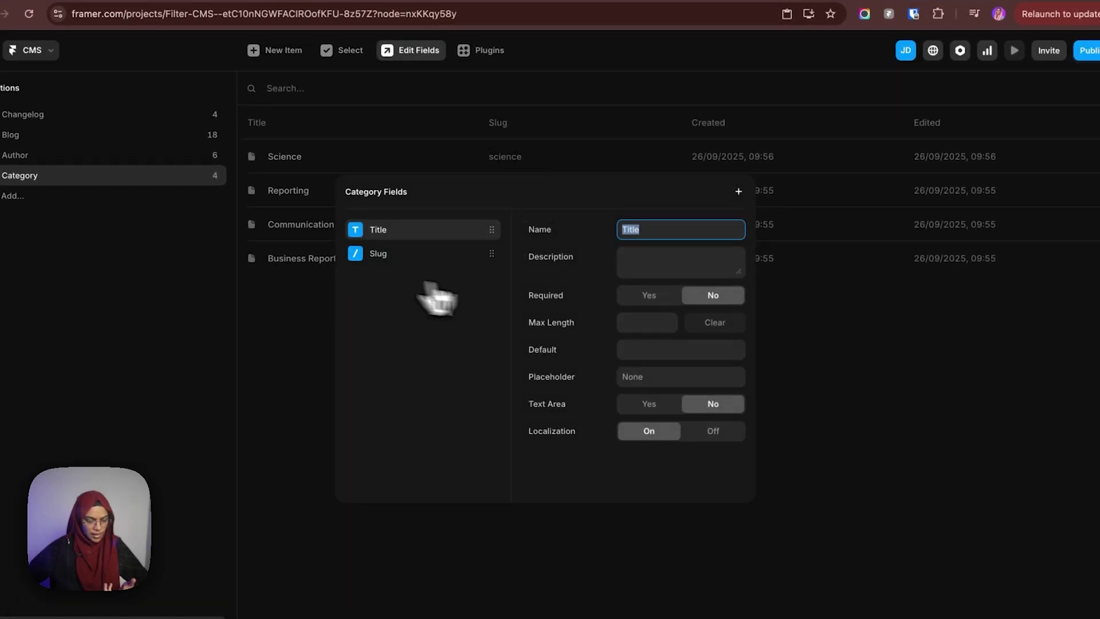
pyautogui.click(826, 358)
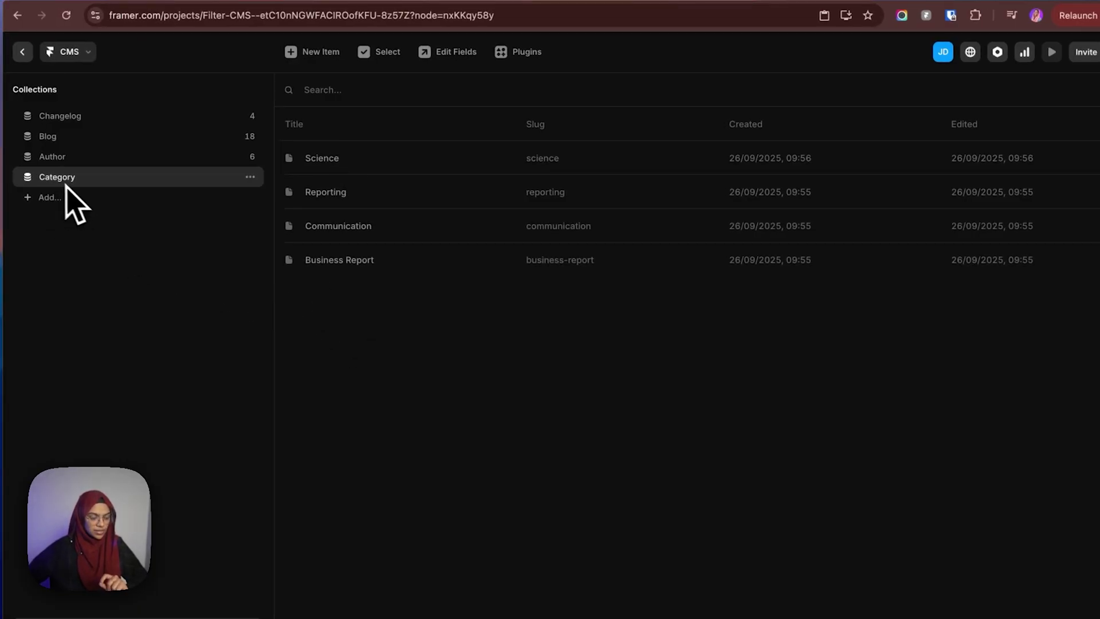
pyautogui.click(23, 52)
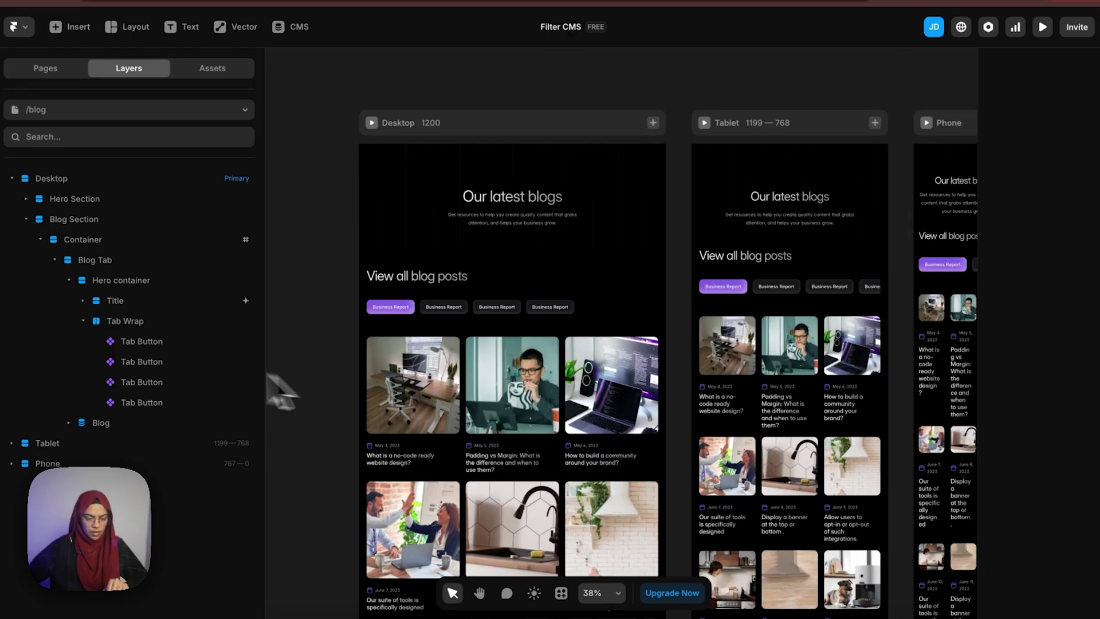
pyautogui.click(137, 342)
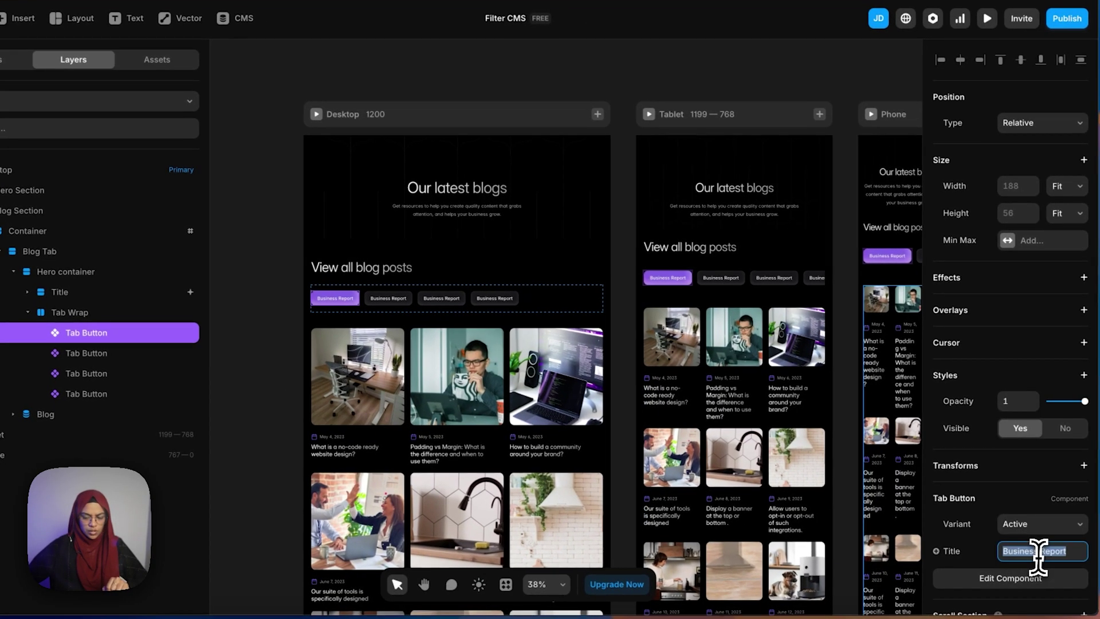
pyautogui.click(1093, 559)
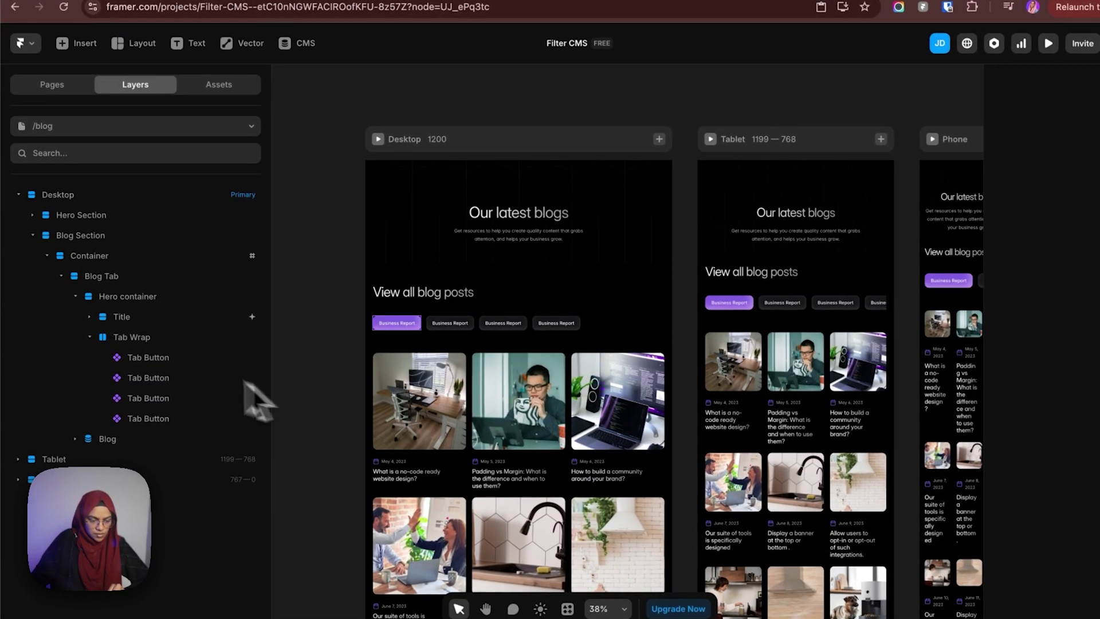
# - Insert a Category collection list on the Blog page and move it into Tab Wrap as its first child
pyautogui.click(80, 50)
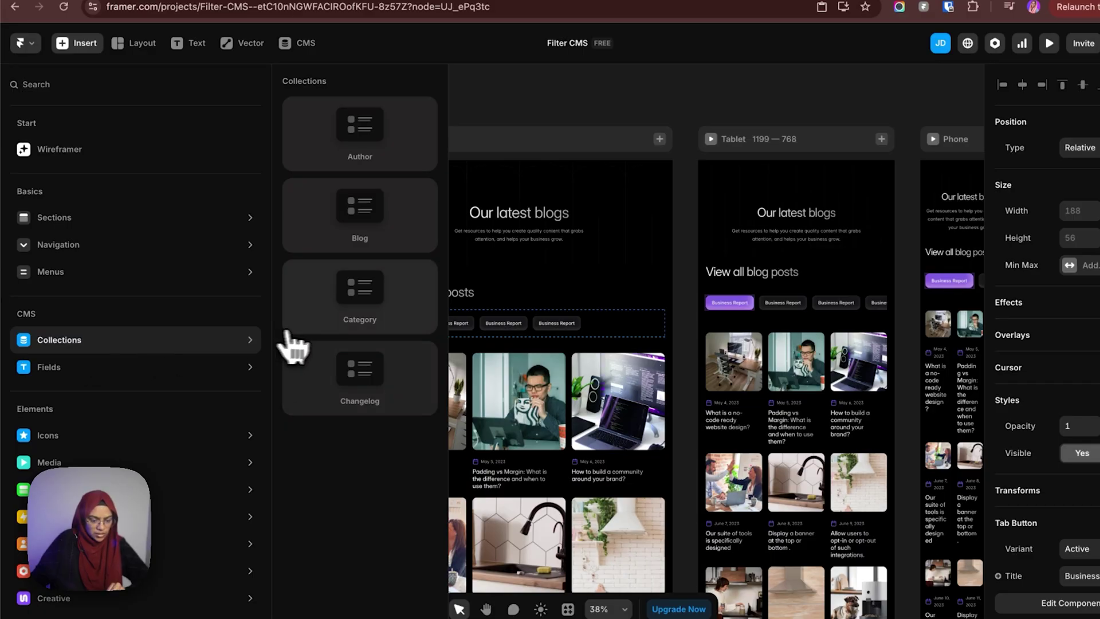
pyautogui.click(354, 304)
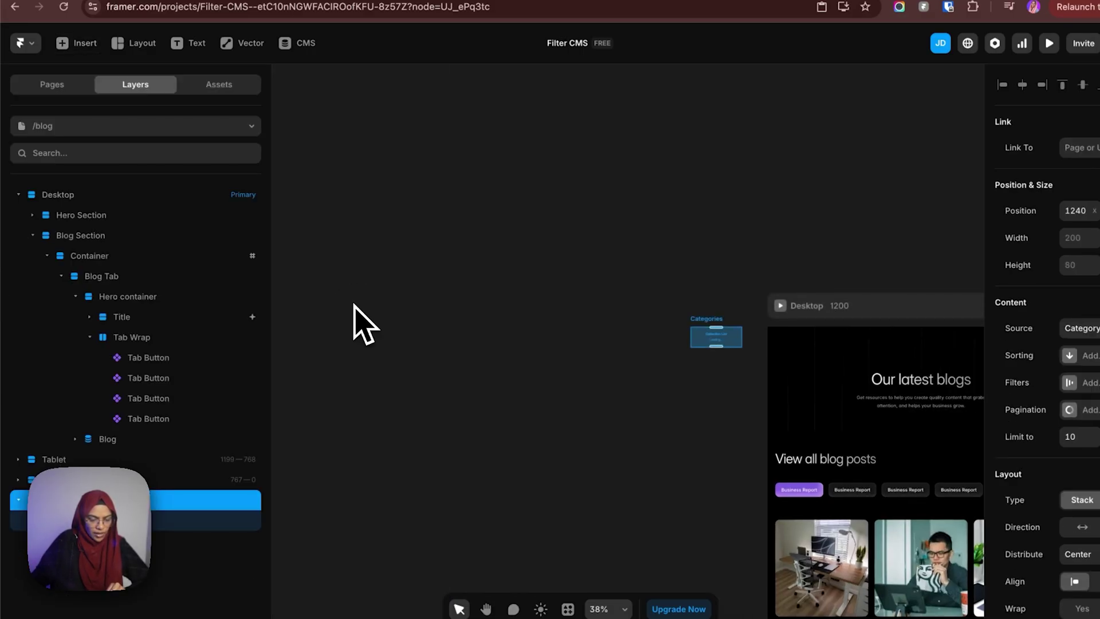
pyautogui.moveTo(227, 522); pyautogui.dragTo(171, 346)
pyautogui.click(533, 465)
pyautogui.moveTo(533, 465); pyautogui.dragTo(241, 361)
pyautogui.scroll(3, 344, 400)
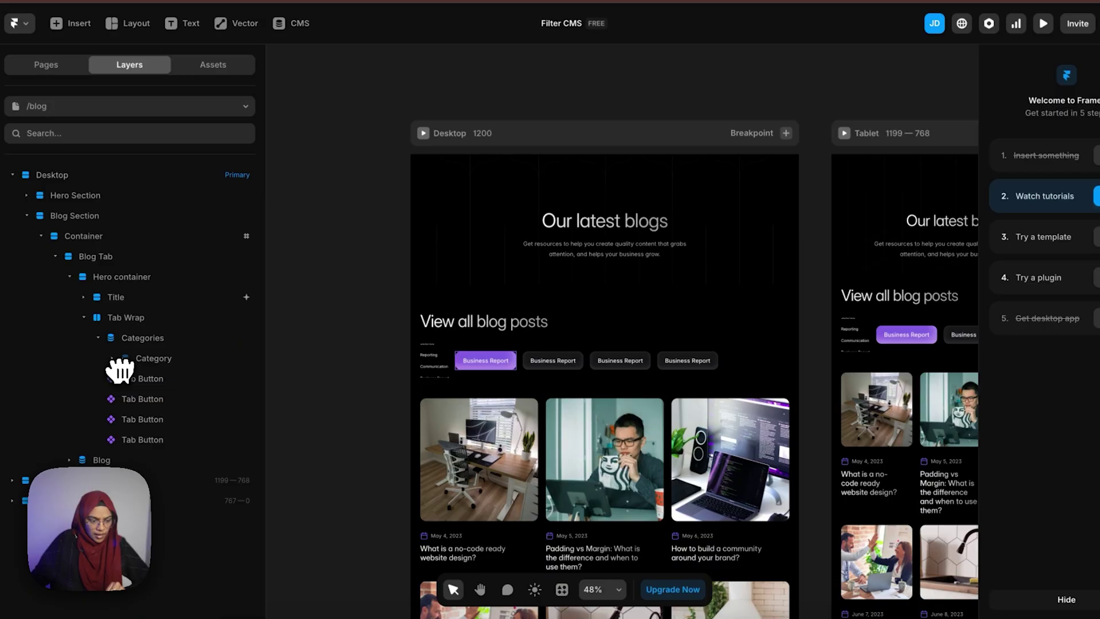
# - Replace the Title text inside the Category list item with the first Tab Button from Tab Wrap
pyautogui.click(112, 358)
pyautogui.click(159, 378)
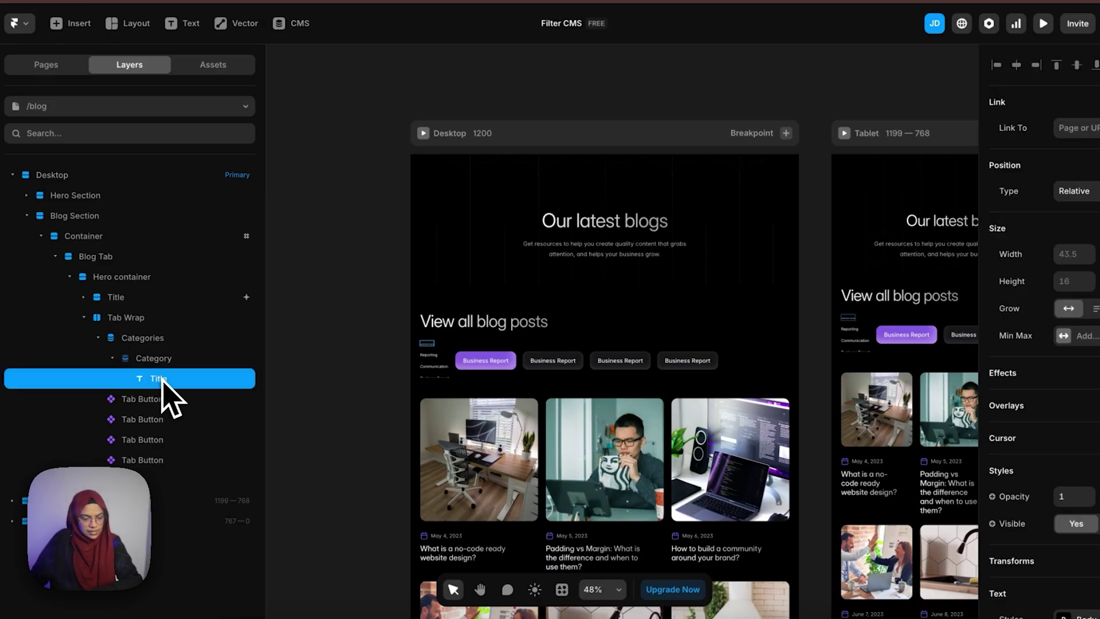
pyautogui.press('BackSpace')
pyautogui.moveTo(142, 384)
pyautogui.mouseDown()
pyautogui.moveTo(155, 359)
pyautogui.moveTo(142, 367)
pyautogui.mouseUp()
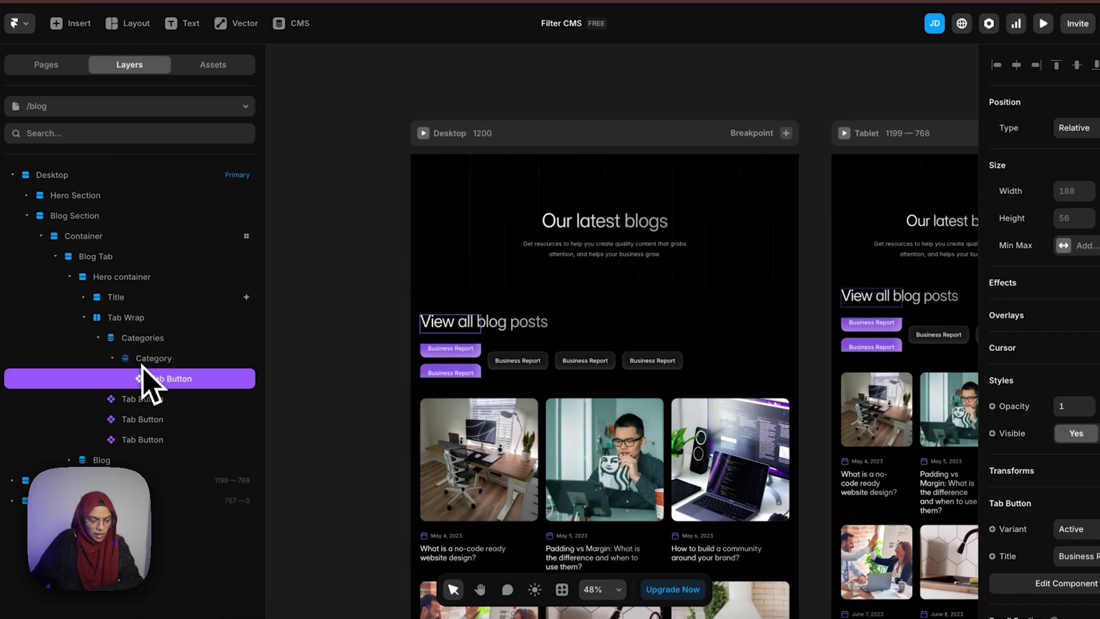
# - Limit the Categories collection list to 1 item
pyautogui.click(154, 359)
pyautogui.click(148, 339)
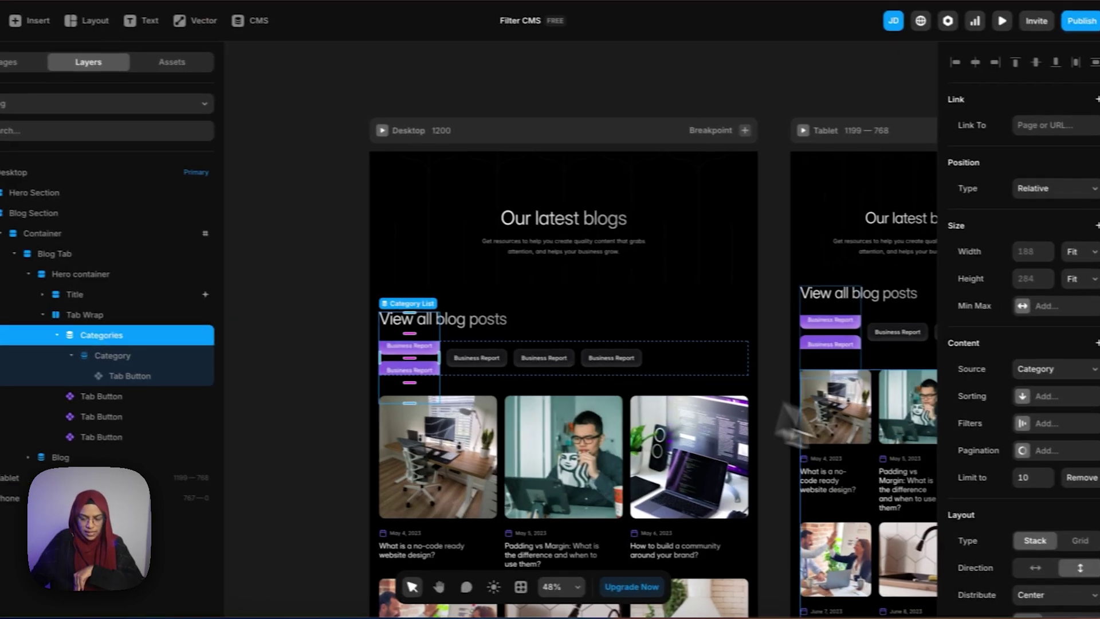
pyautogui.click(1021, 478)
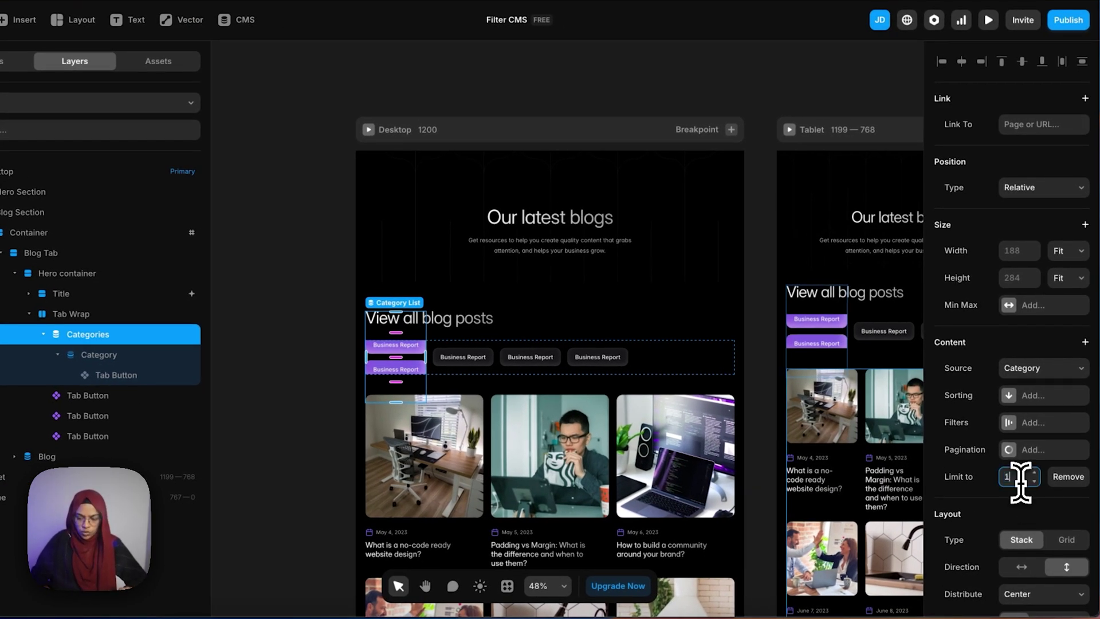
pyautogui.press('Return')
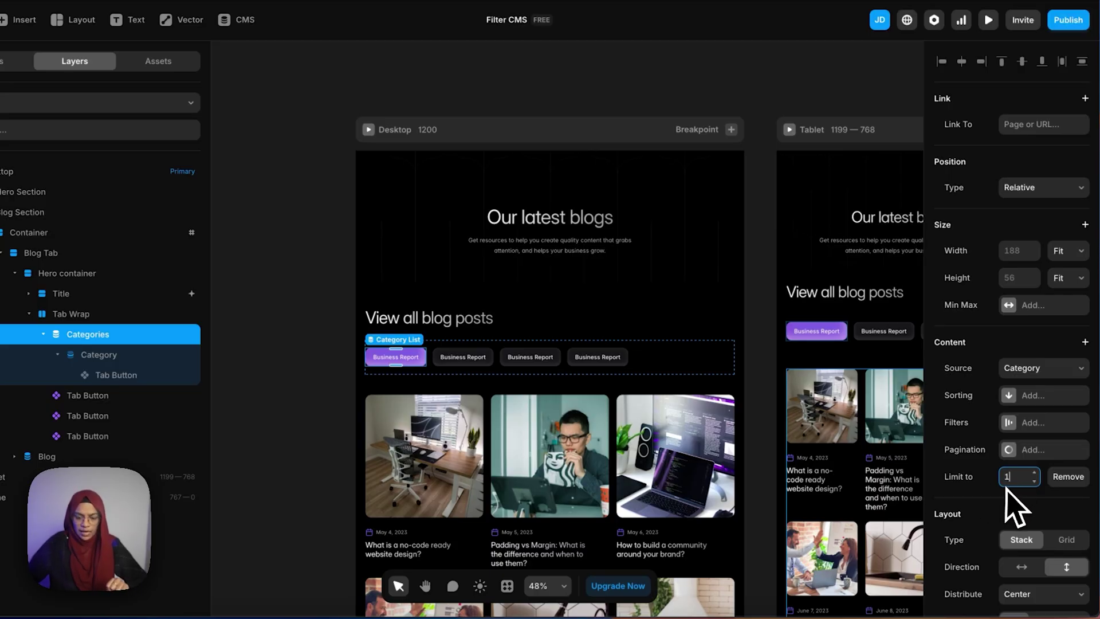
# - Add a filter to the Categories list so that Category equals Business Report
pyautogui.click(1012, 424)
pyautogui.click(837, 487)
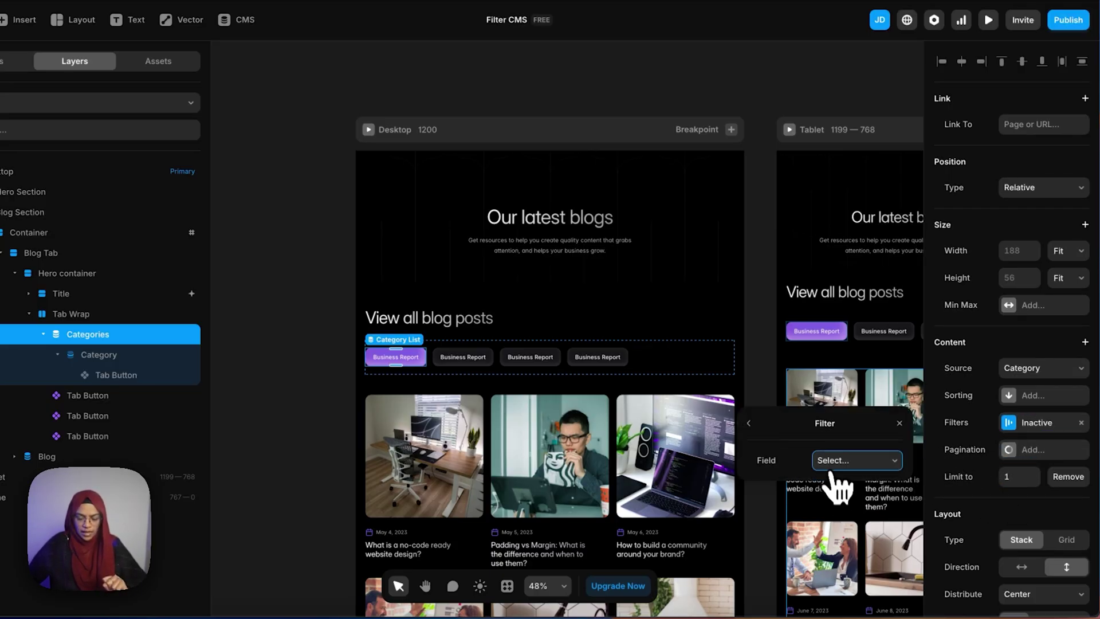
pyautogui.click(828, 463)
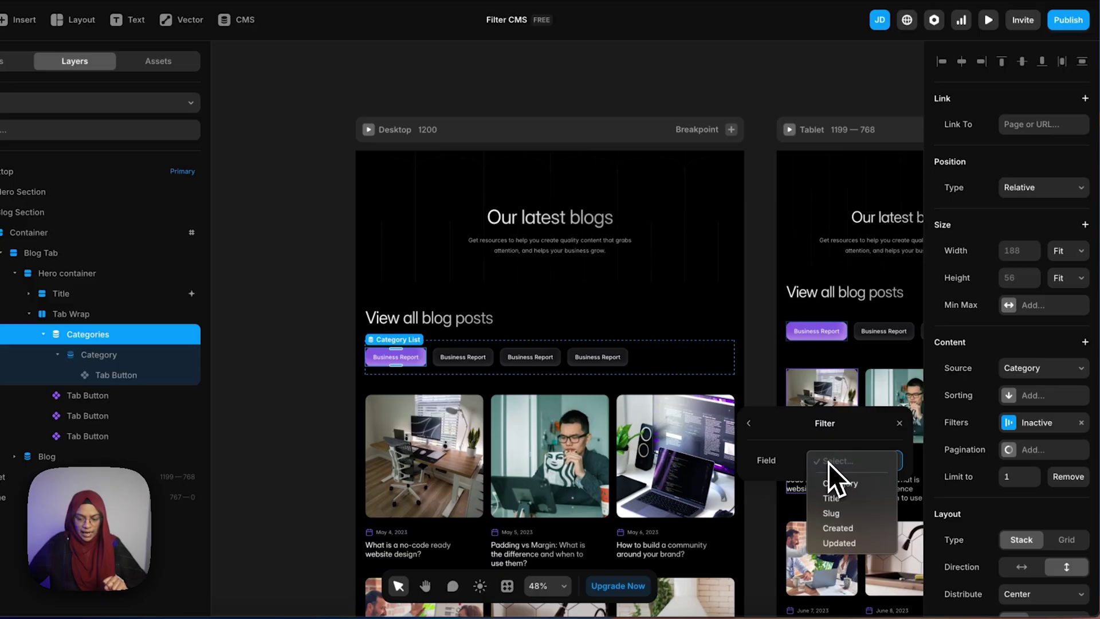
pyautogui.click(846, 486)
pyautogui.click(847, 490)
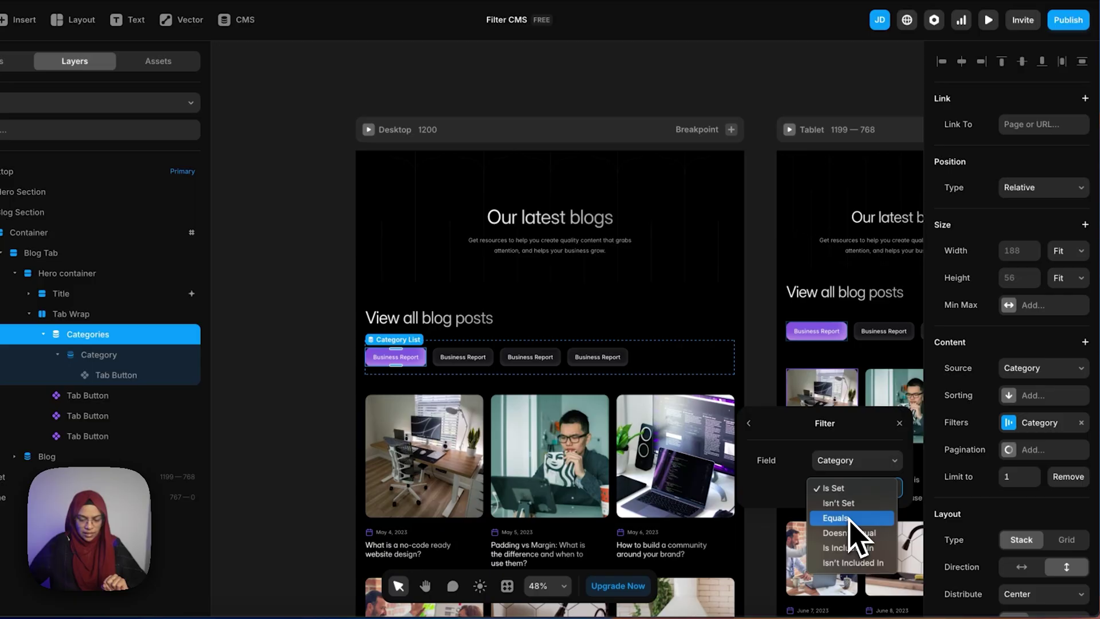
pyautogui.click(848, 519)
pyautogui.click(838, 516)
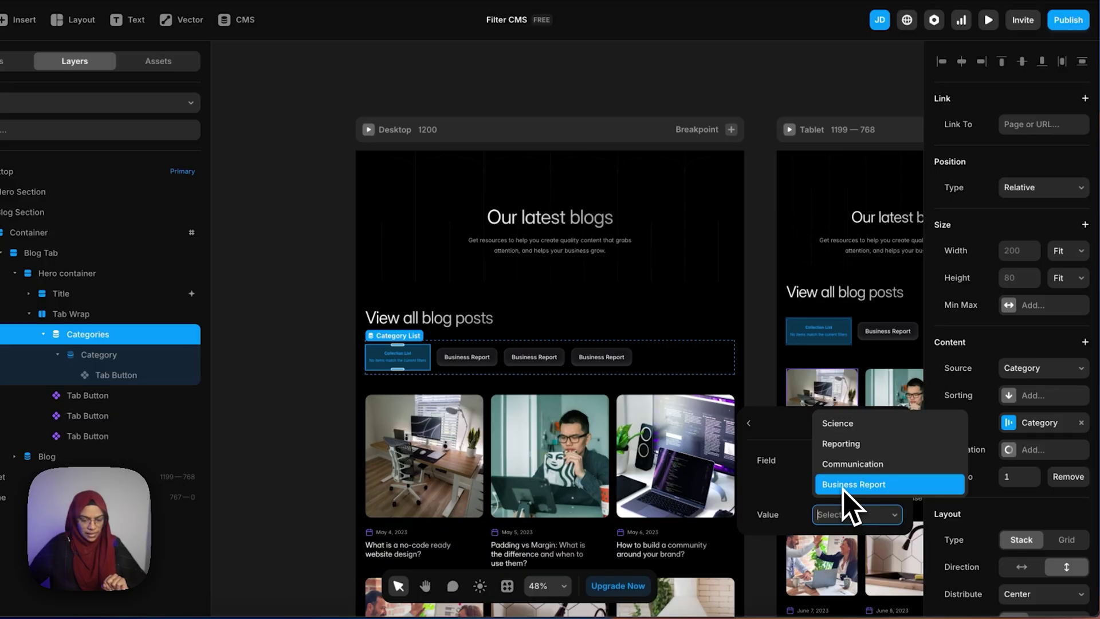
pyautogui.click(848, 486)
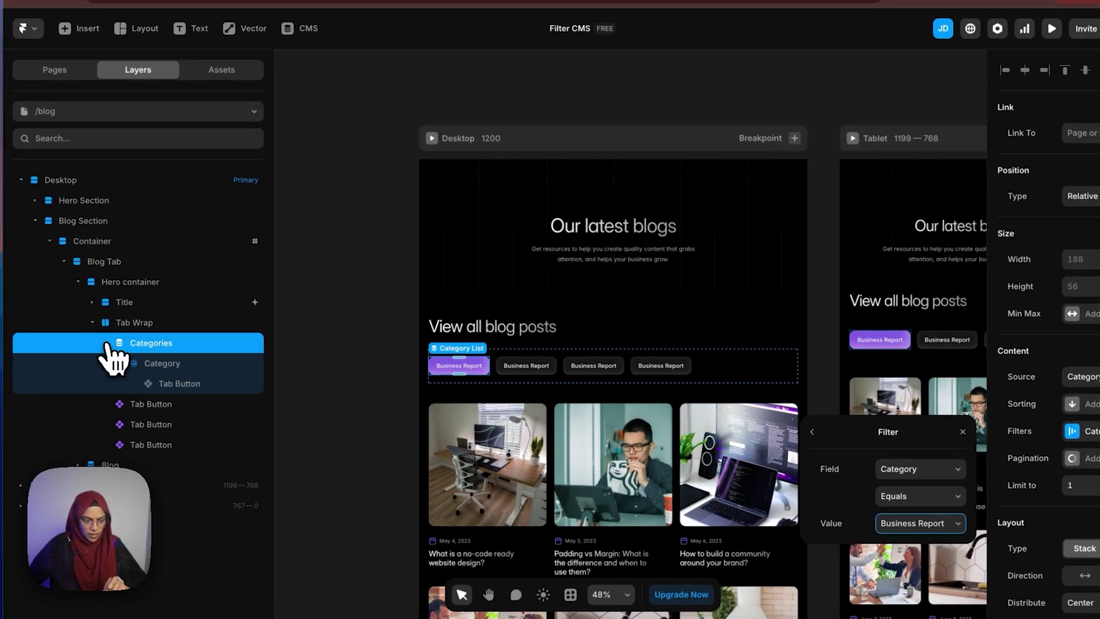
# - Delete the three standalone Tab Buttons left beside the Categories list in Tab Wrap
pyautogui.click(44, 334)
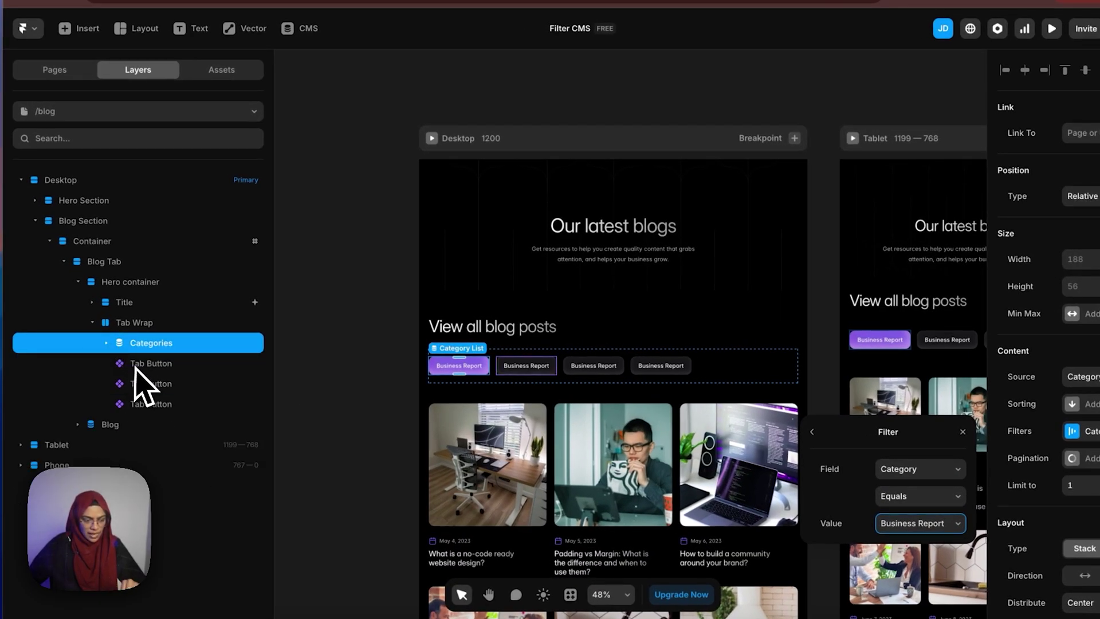
pyautogui.click(138, 368)
pyautogui.press('BackSpace')
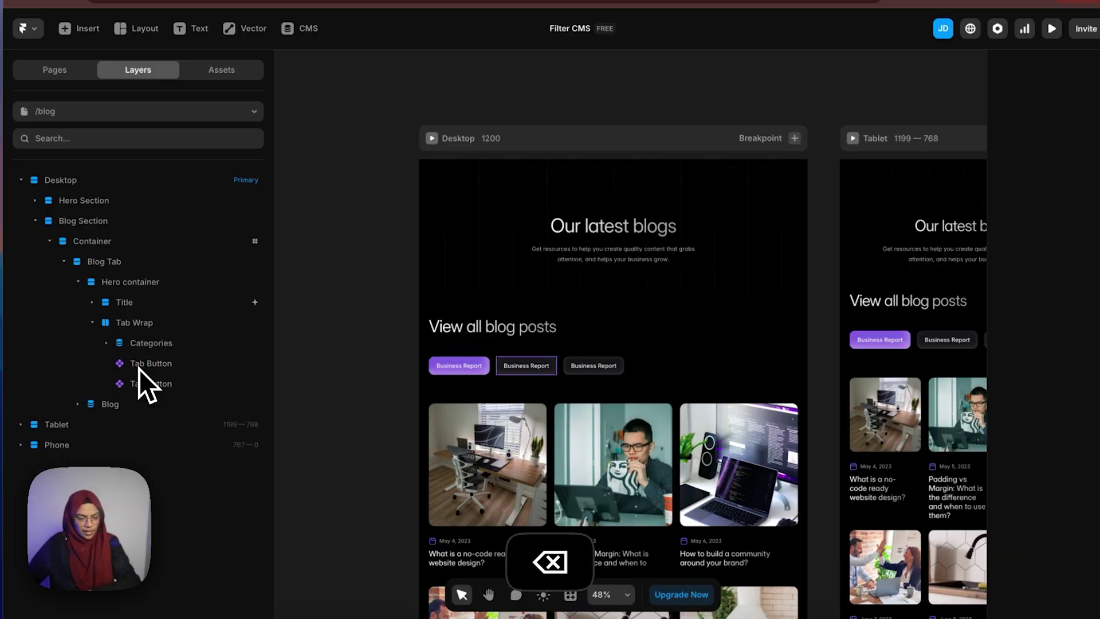
pyautogui.click(140, 369)
pyautogui.press('BackSpace')
pyautogui.click(143, 364)
pyautogui.press('BackSpace')
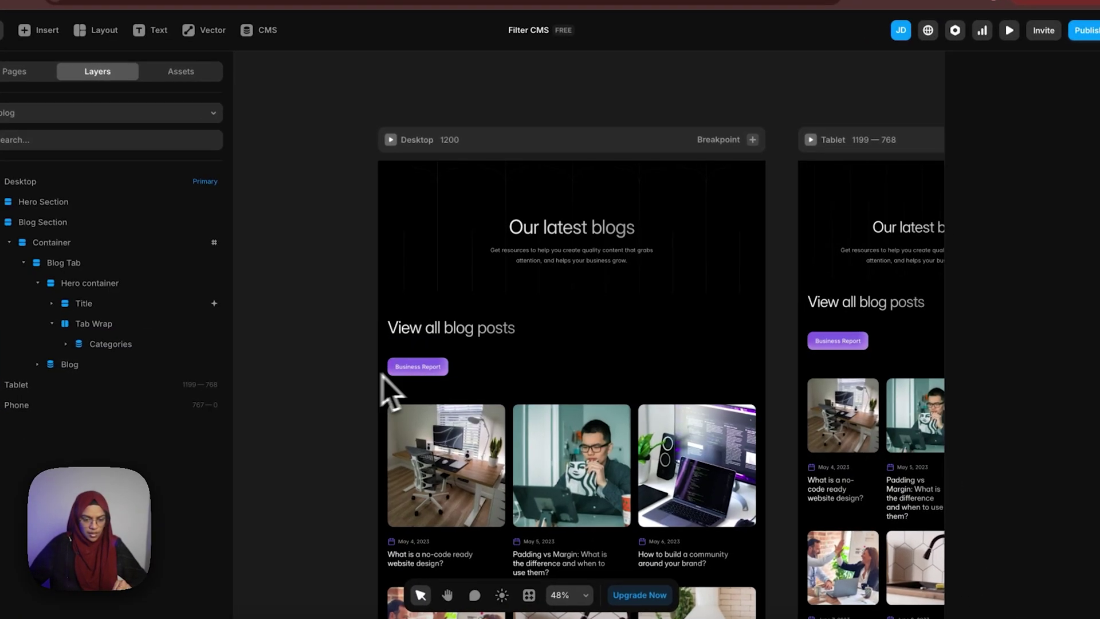
# - Link the Title property of the Tab Button inside the Categories list to the CMS Title variable
pyautogui.click(427, 372)
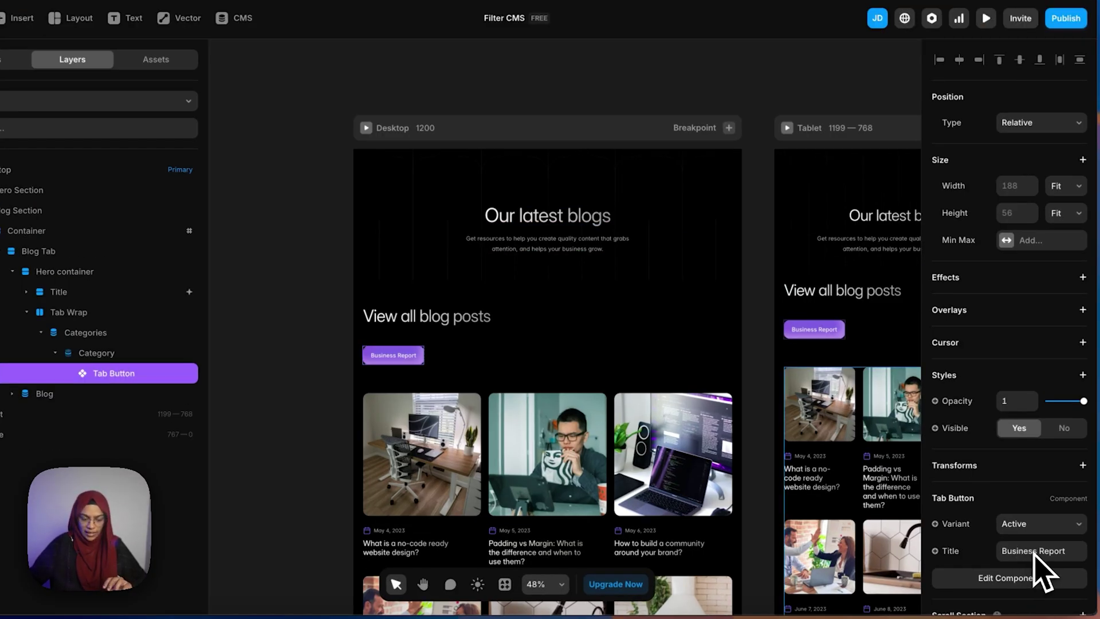
pyautogui.click(951, 556)
pyautogui.moveTo(952, 517)
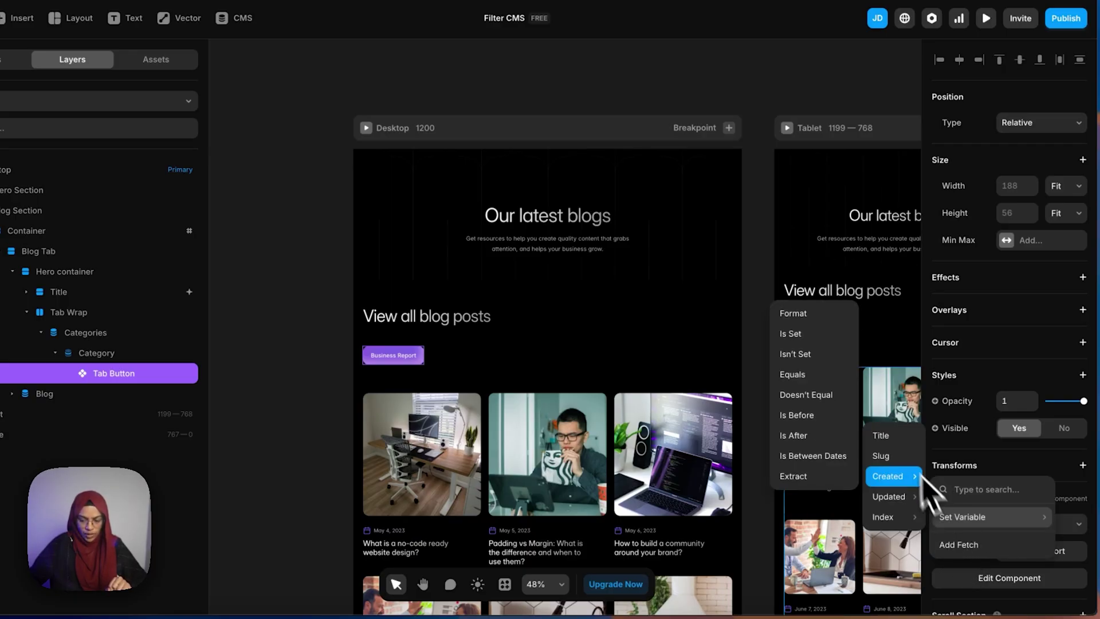
pyautogui.click(898, 438)
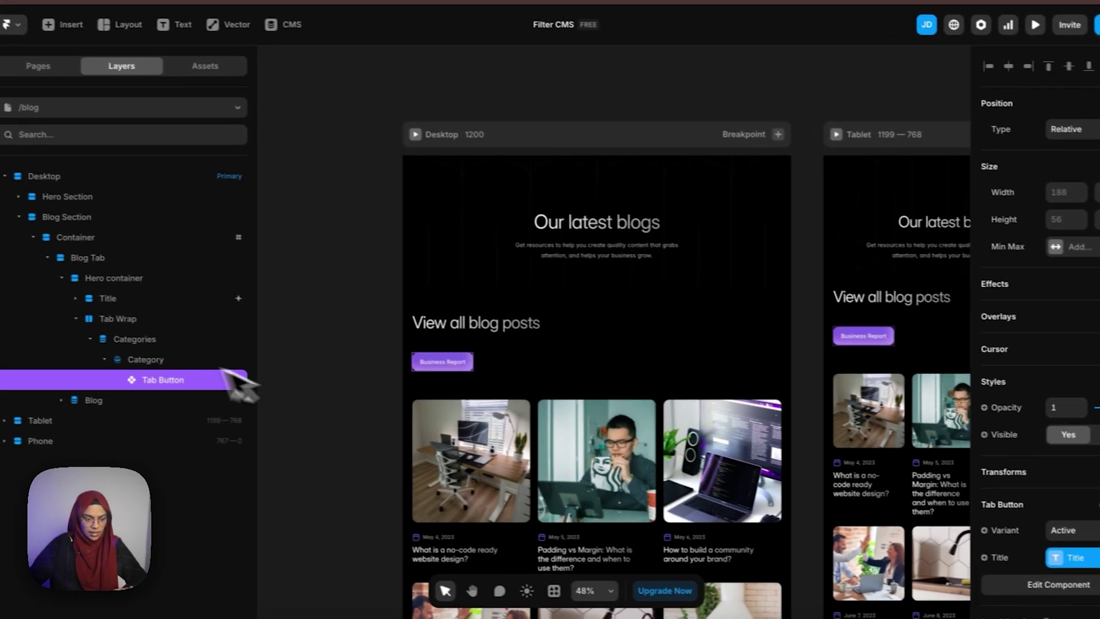
# - Duplicate the Categories list three times inside Tab Wrap and collapse the copies in the layer tree
pyautogui.click(63, 353)
pyautogui.click(133, 343)
pyautogui.press('super+d')
pyautogui.press('super+d')
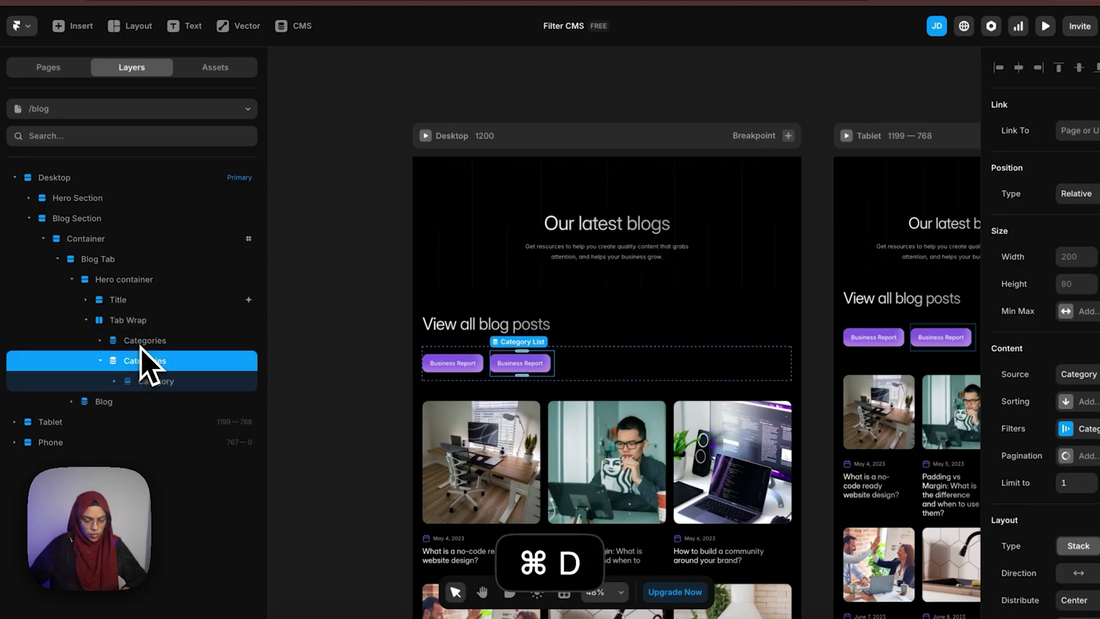
pyautogui.press('super+d')
pyautogui.click(100, 361)
pyautogui.click(100, 381)
pyautogui.click(100, 401)
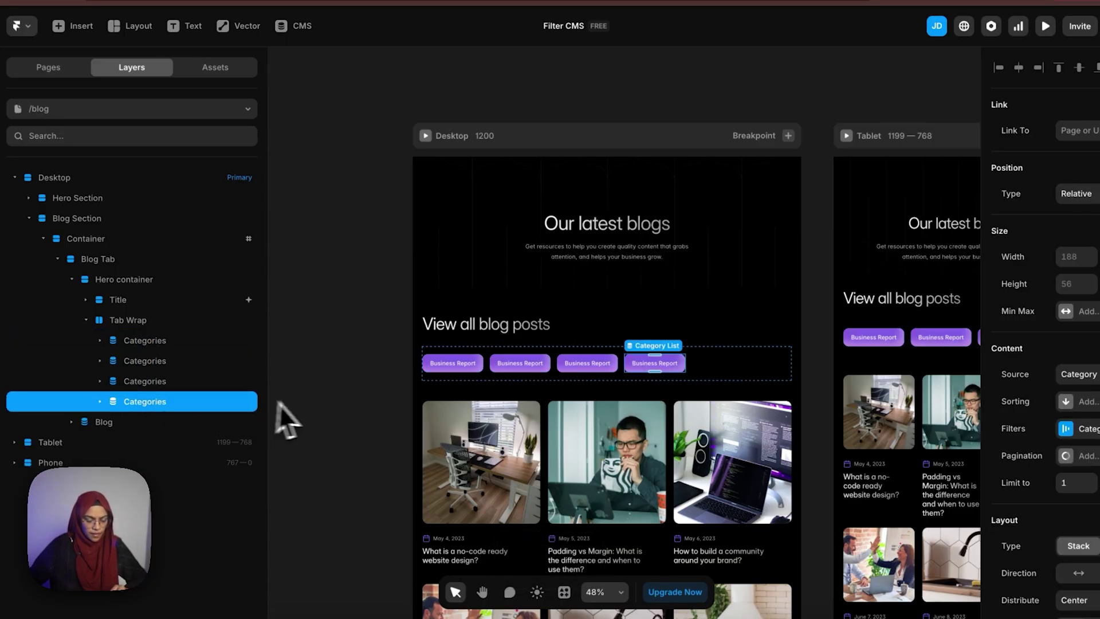
# - Set the Tab Buttons in the second, third and fourth Categories lists to the Inactive variant
pyautogui.click(280, 412)
pyautogui.click(520, 363)
pyautogui.click(1085, 549)
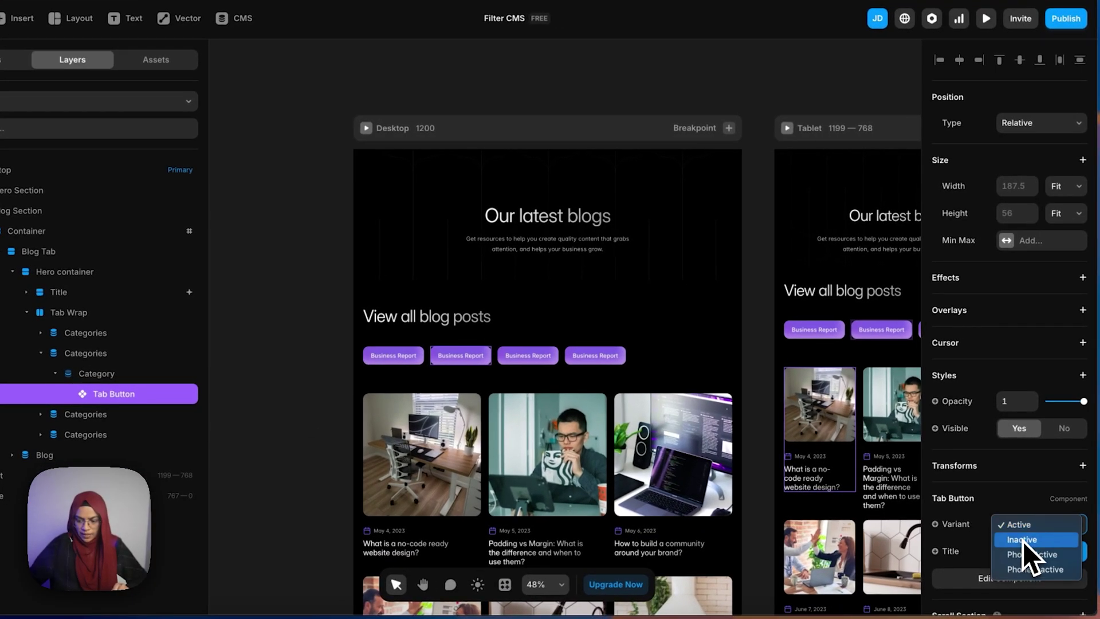
pyautogui.click(1082, 549)
pyautogui.click(530, 355)
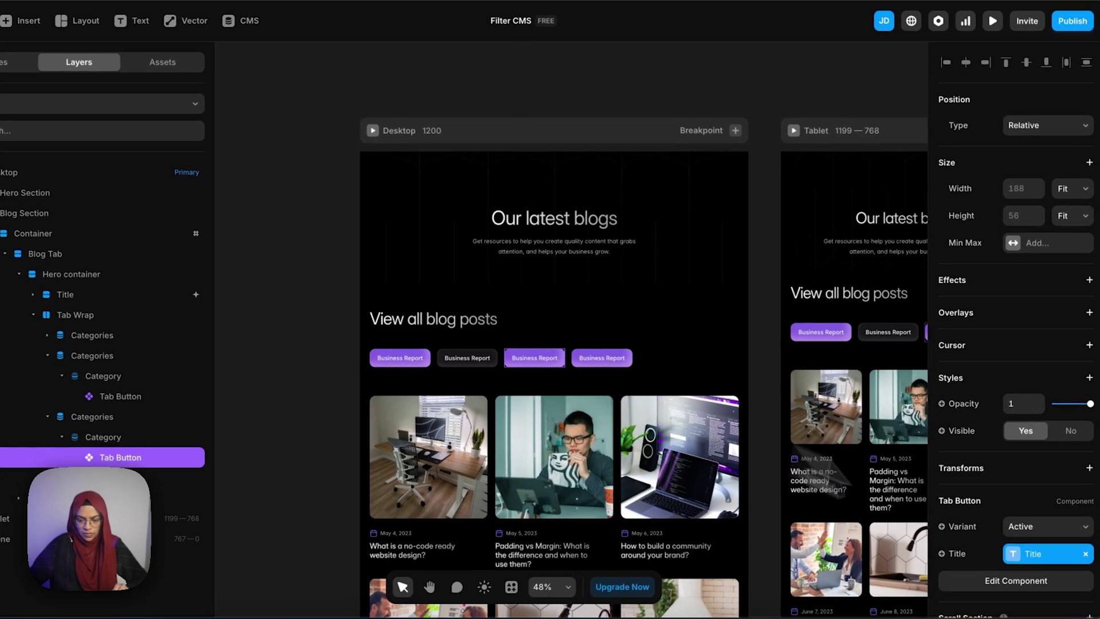
pyautogui.click(1034, 523)
pyautogui.click(1023, 540)
pyautogui.click(599, 357)
pyautogui.click(1037, 524)
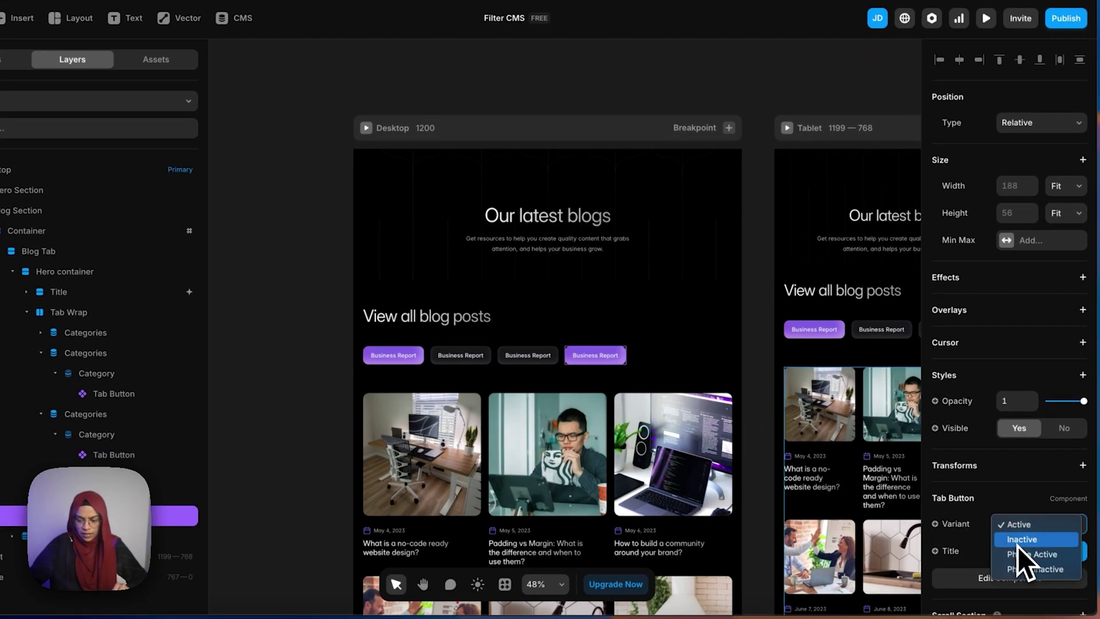
pyautogui.click(1025, 539)
# - Collapse the expanded Categories lists in the layer tree and set the second list's Category filter value to Communication
pyautogui.click(259, 355)
pyautogui.click(63, 355)
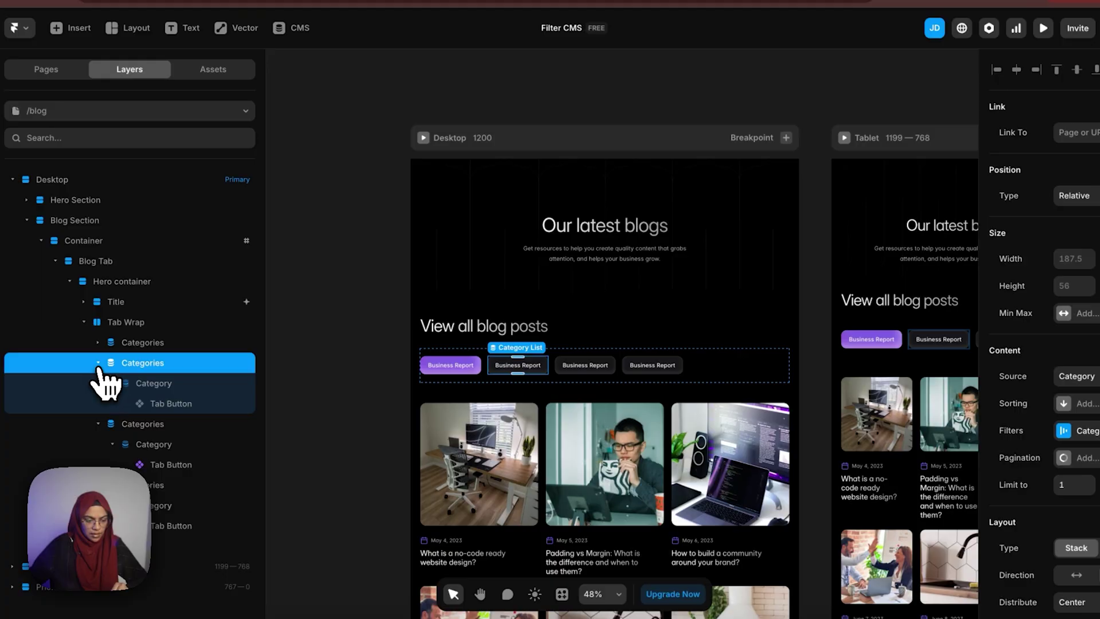
pyautogui.click(98, 383)
pyautogui.click(98, 403)
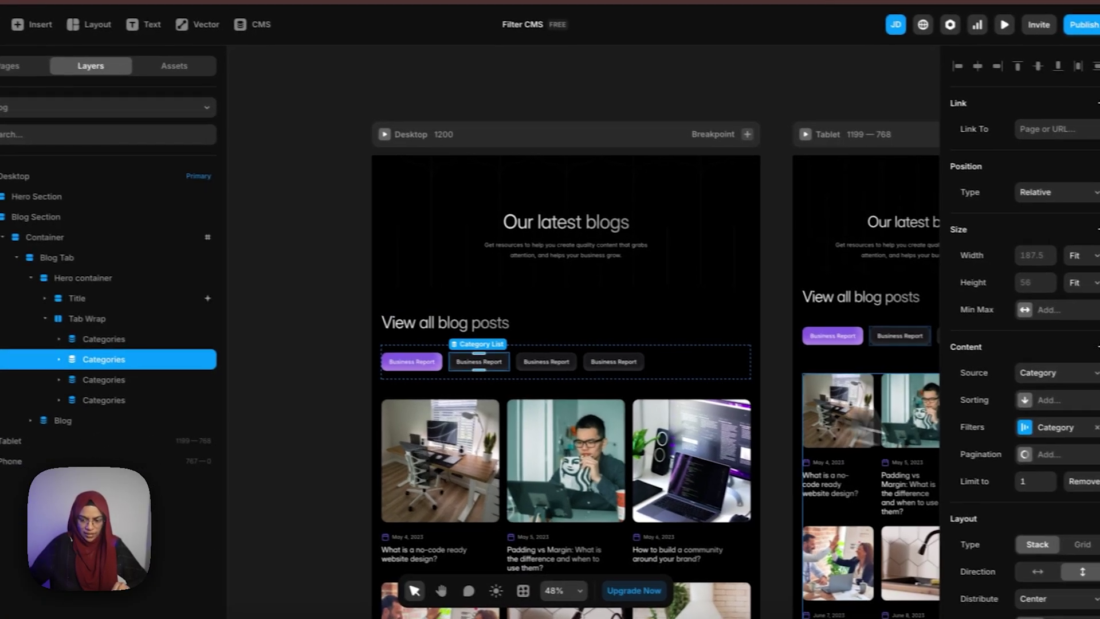
pyautogui.click(1083, 431)
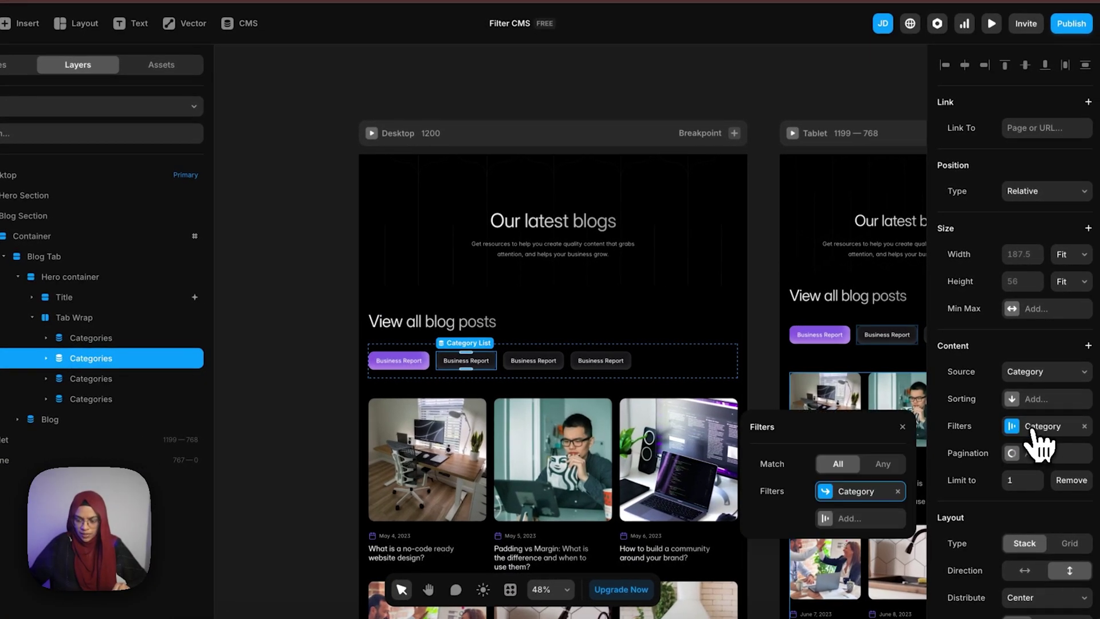
pyautogui.click(862, 492)
pyautogui.click(850, 514)
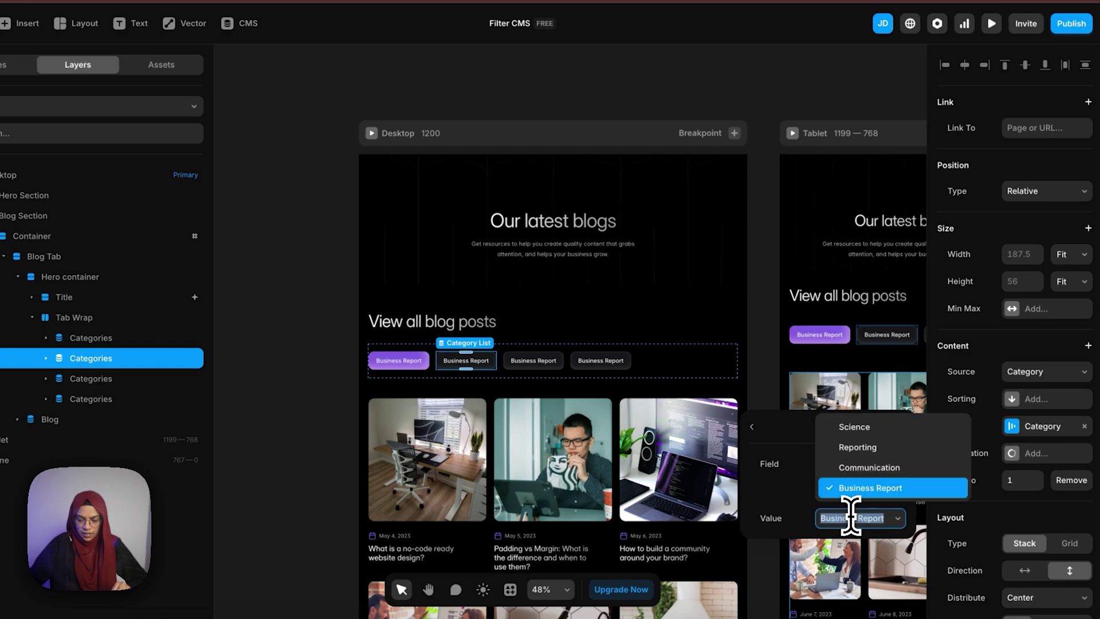
pyautogui.click(854, 468)
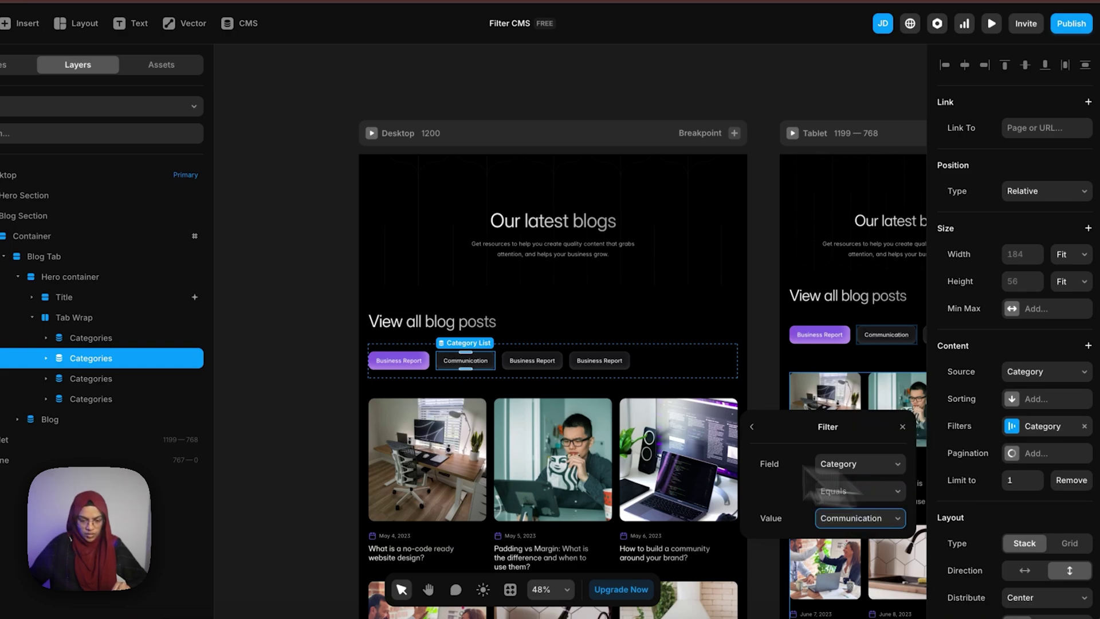
# - Set the Category filter value to Reporting in the third Categories list and to Science in the fourth
pyautogui.click(123, 379)
pyautogui.click(891, 515)
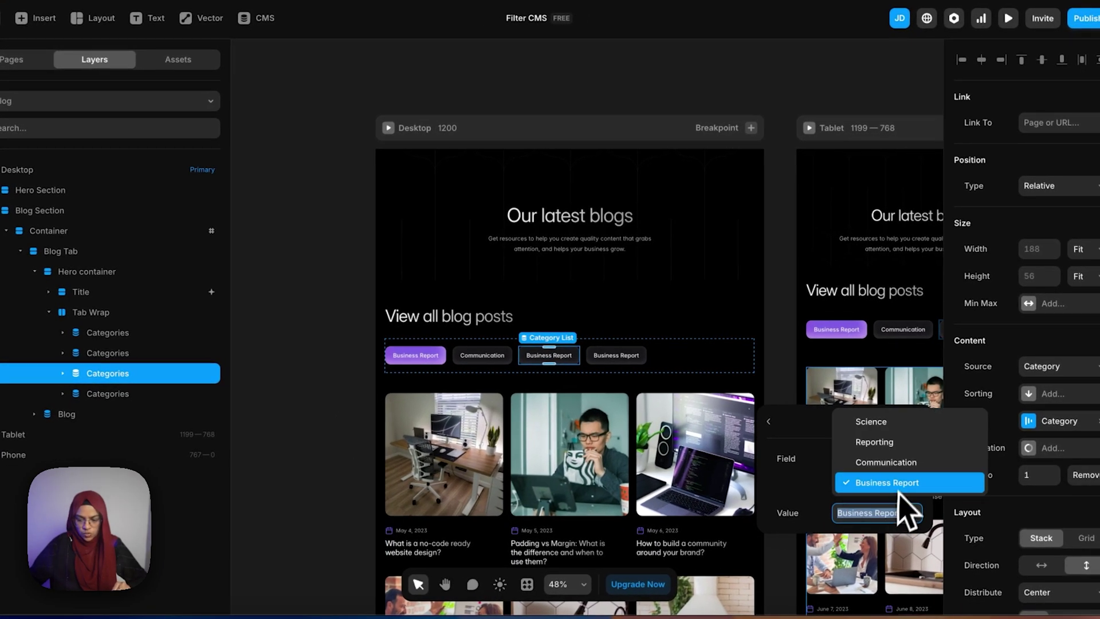
pyautogui.click(874, 443)
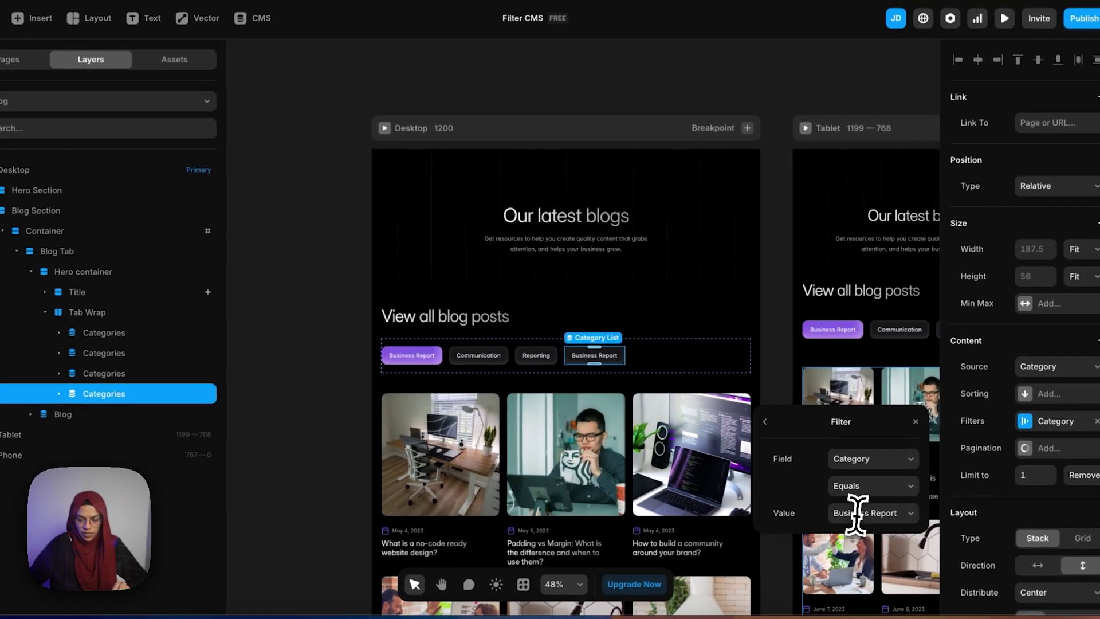
pyautogui.click(885, 517)
pyautogui.click(906, 427)
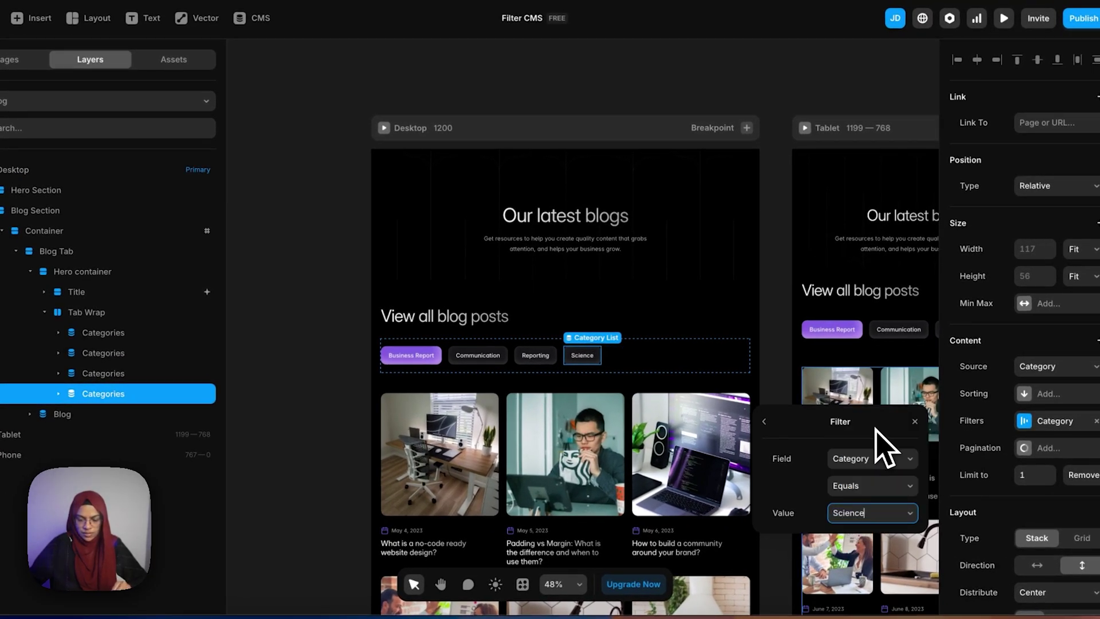
pyautogui.click(280, 388)
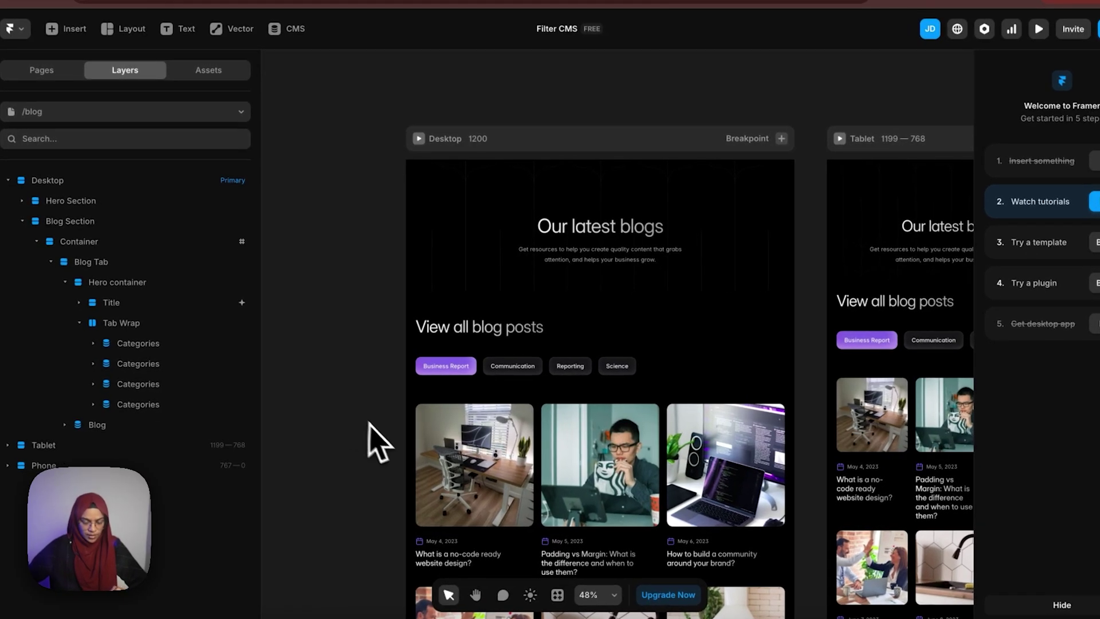
pyautogui.scroll(-3, 360, 437)
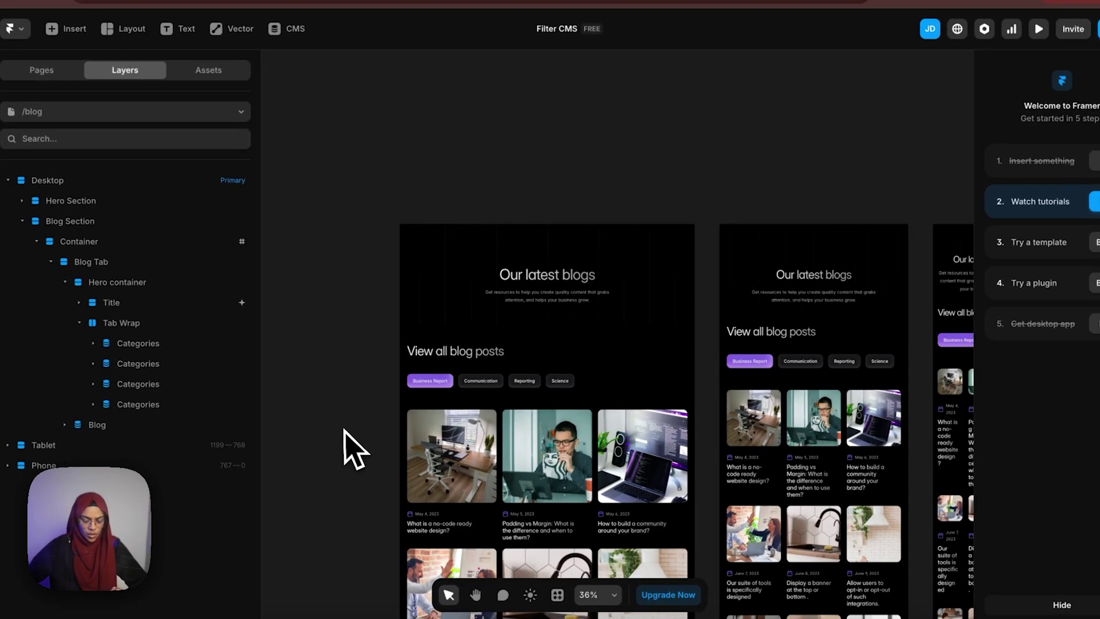
pyautogui.moveTo(447, 408); pyautogui.dragTo(381, 362)
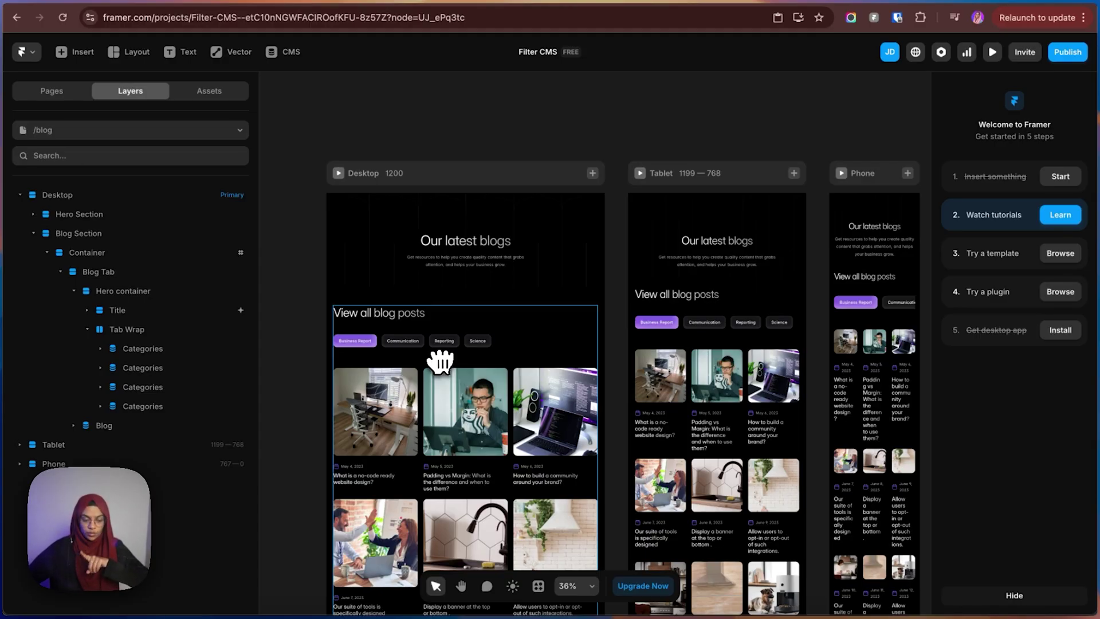
# - Add a reference field pointing to the Category collection to the Blog CMS collection's fields
pyautogui.click(291, 52)
pyautogui.click(95, 138)
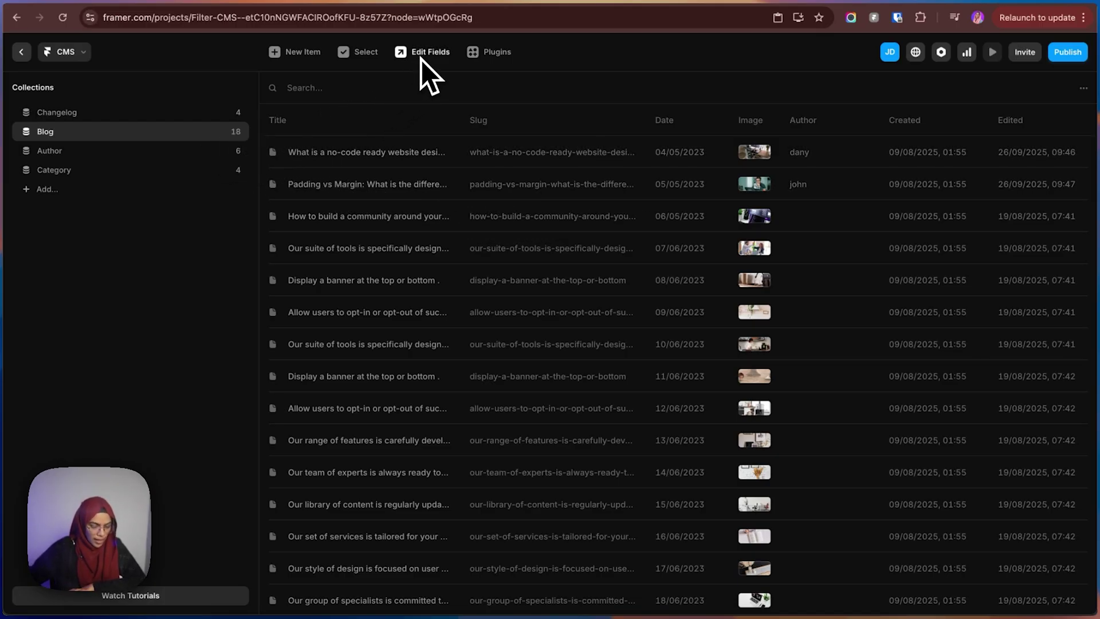
pyautogui.click(424, 53)
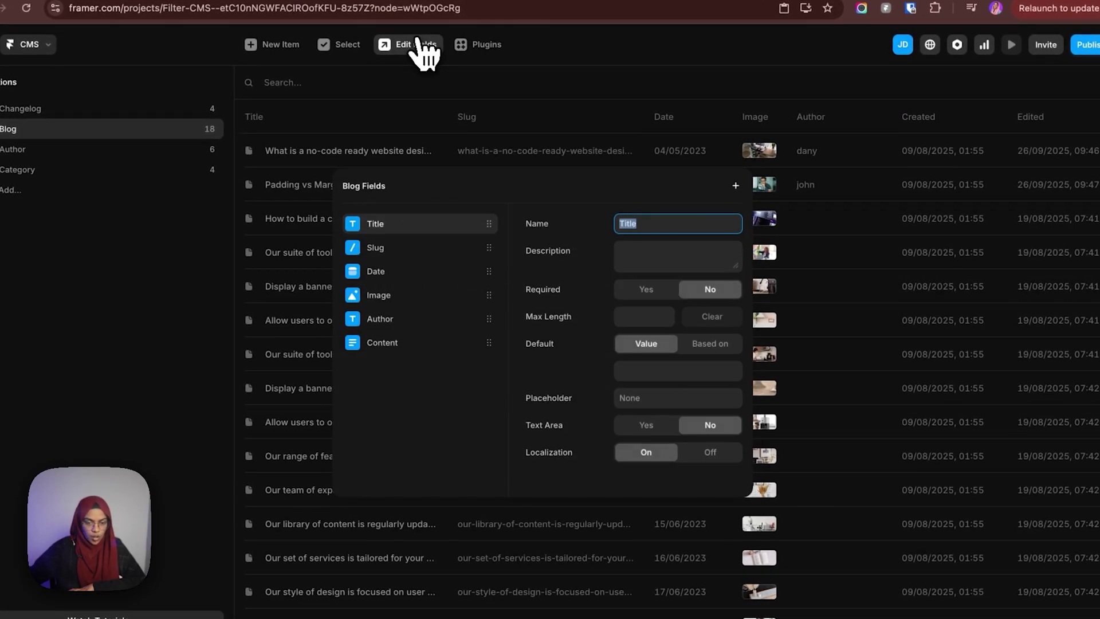
pyautogui.click(736, 186)
pyautogui.moveTo(785, 510)
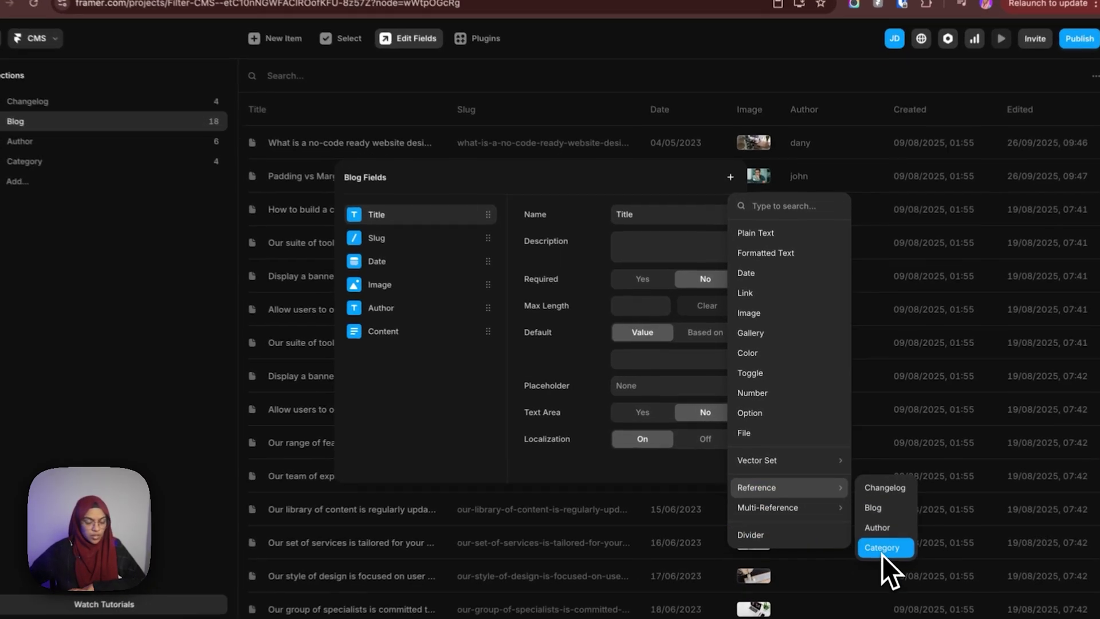
pyautogui.click(882, 552)
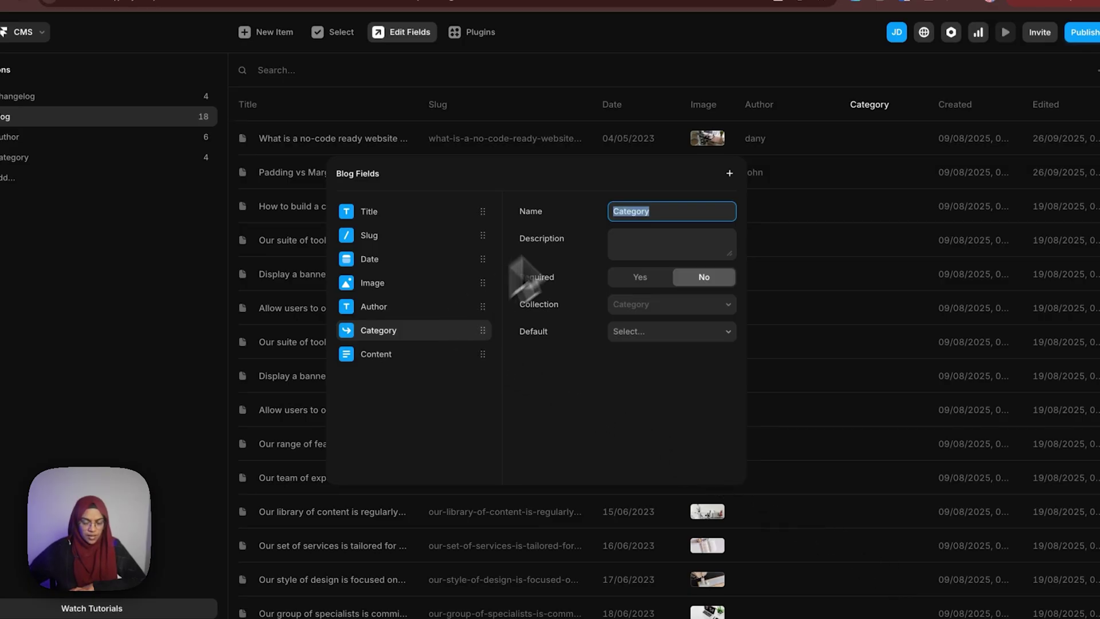
pyautogui.click(565, 81)
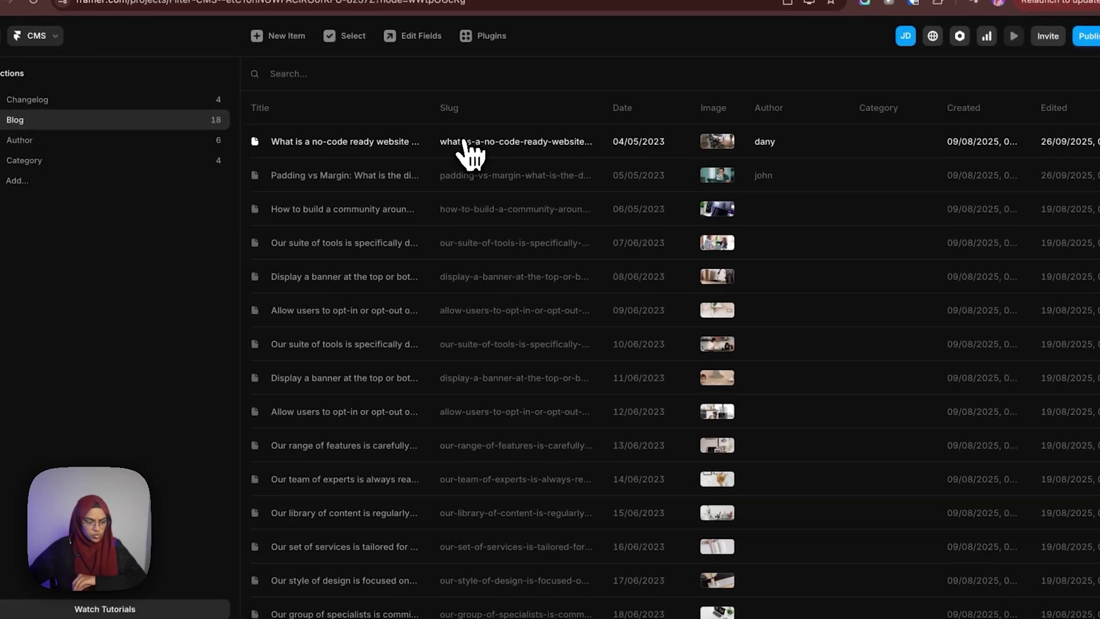
# - Assign the first three blog items the categories Business Report, Reporting and Communication in that order
pyautogui.click(465, 145)
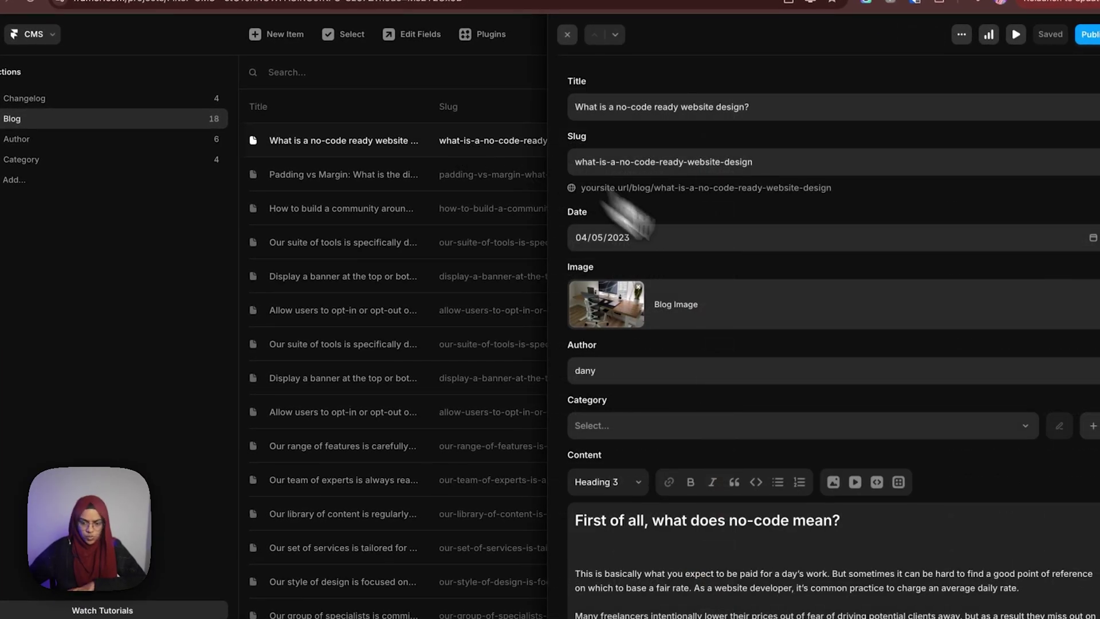
pyautogui.click(613, 427)
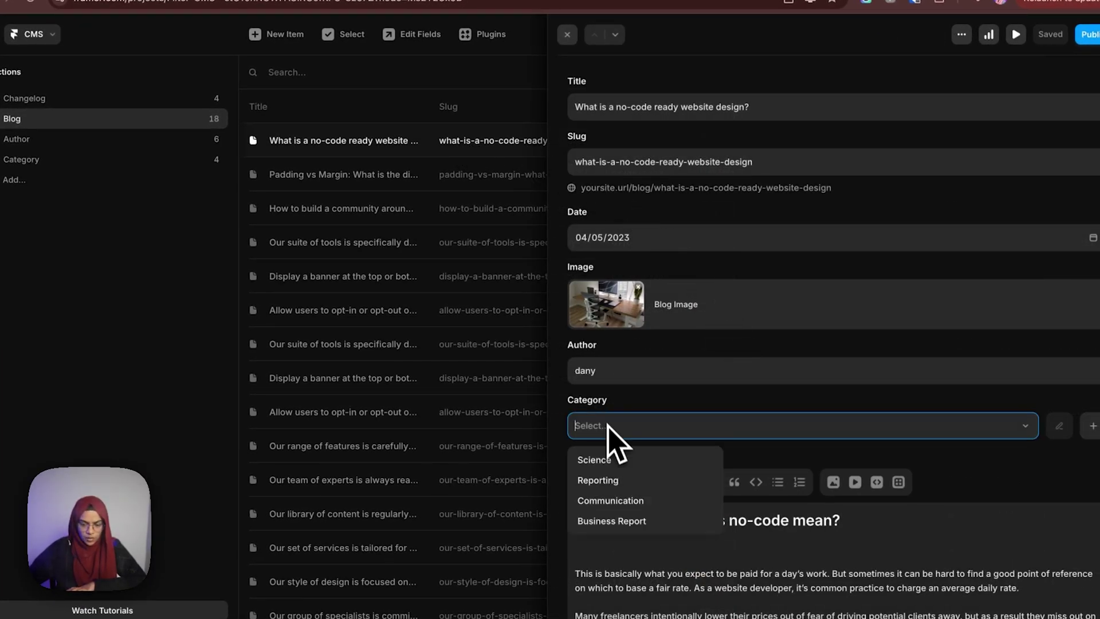
pyautogui.click(611, 521)
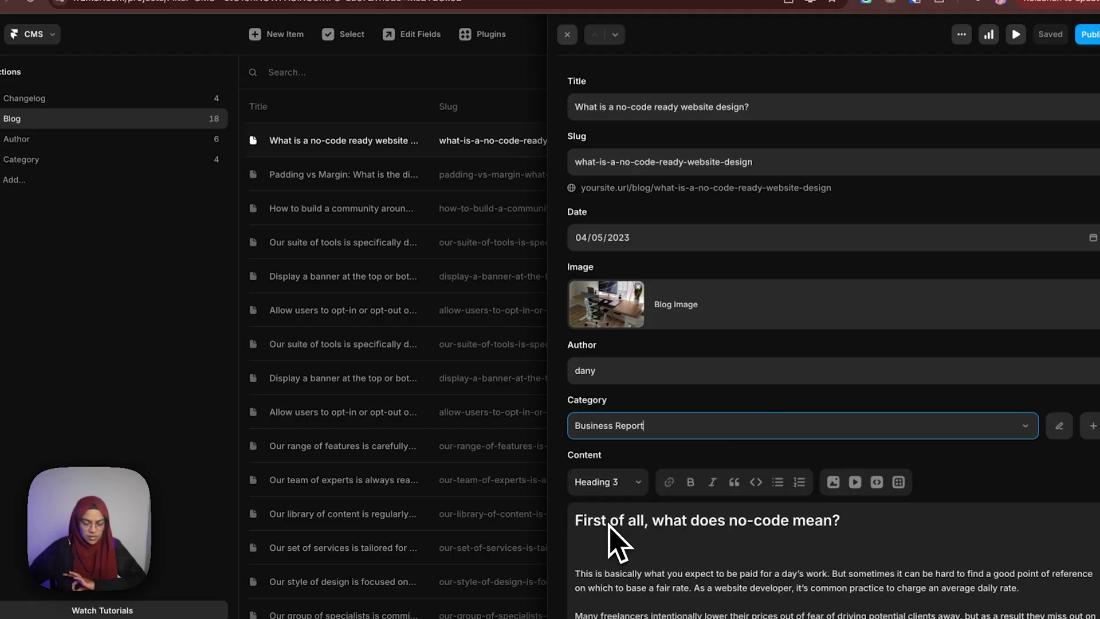
pyautogui.click(468, 183)
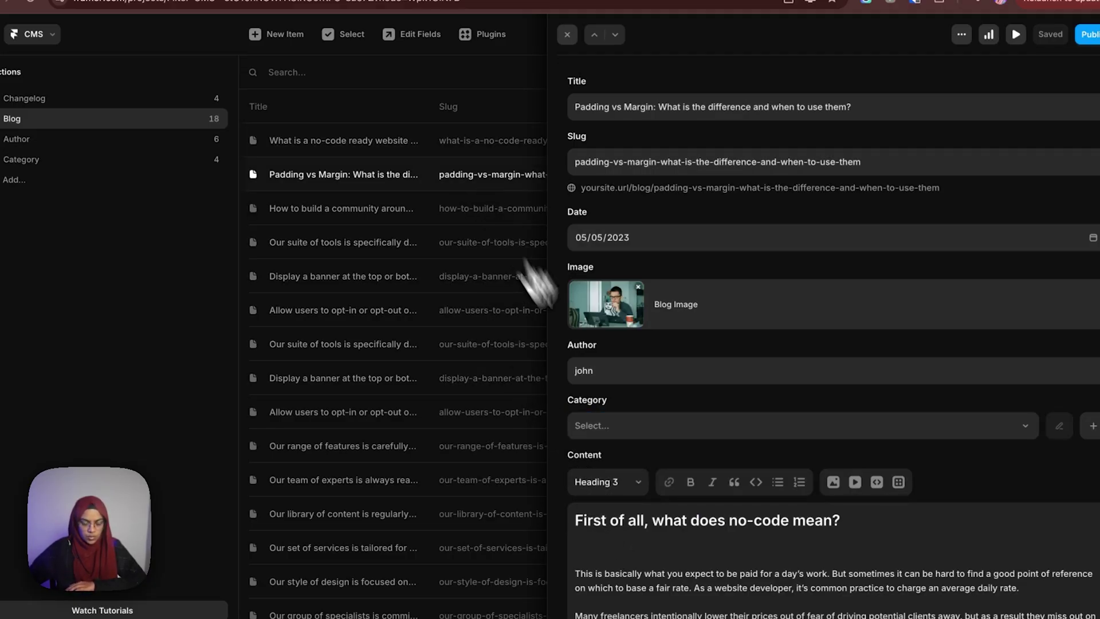
pyautogui.click(629, 424)
pyautogui.click(614, 482)
pyautogui.click(487, 208)
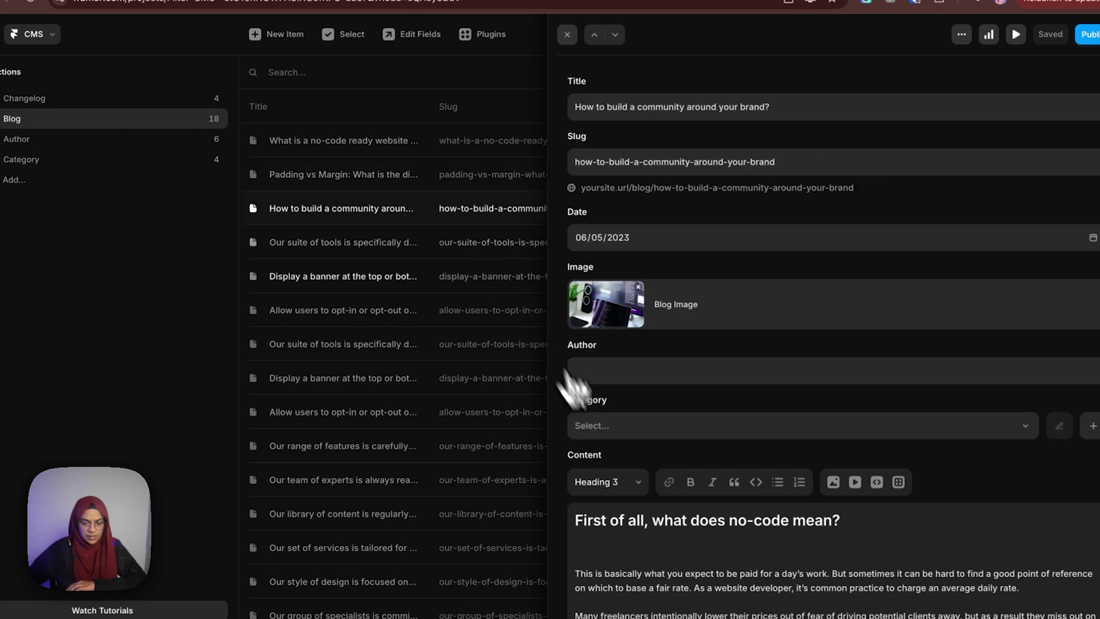
# - Set the category of "Our range of features is carefully developed" to Business Report and "Our team of experts is always ready to help" to Reporting
pyautogui.click(584, 371)
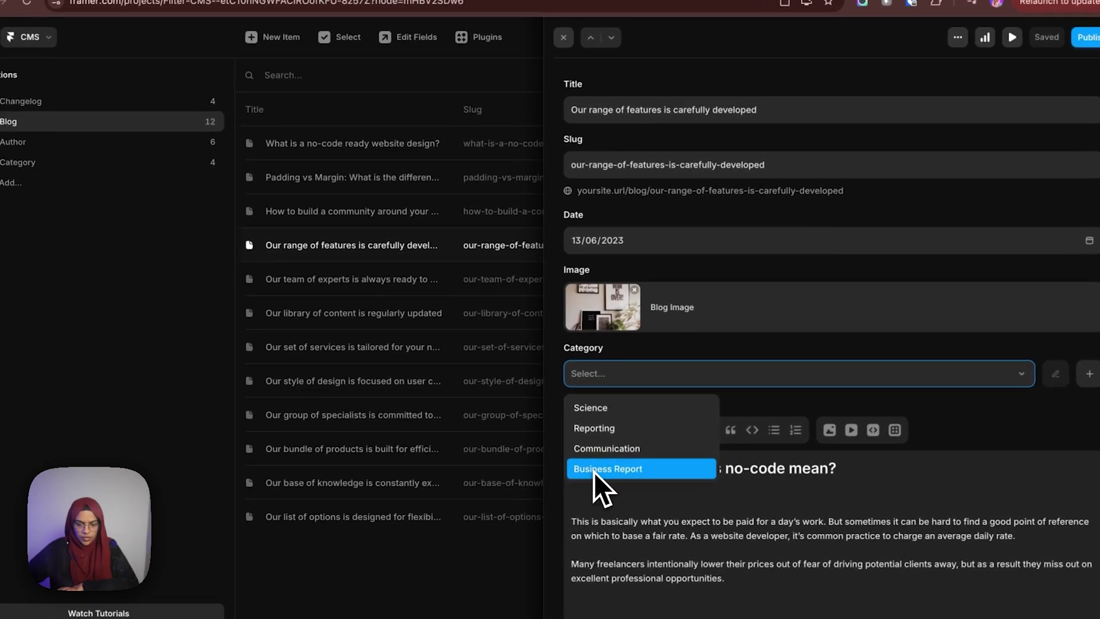
pyautogui.click(590, 470)
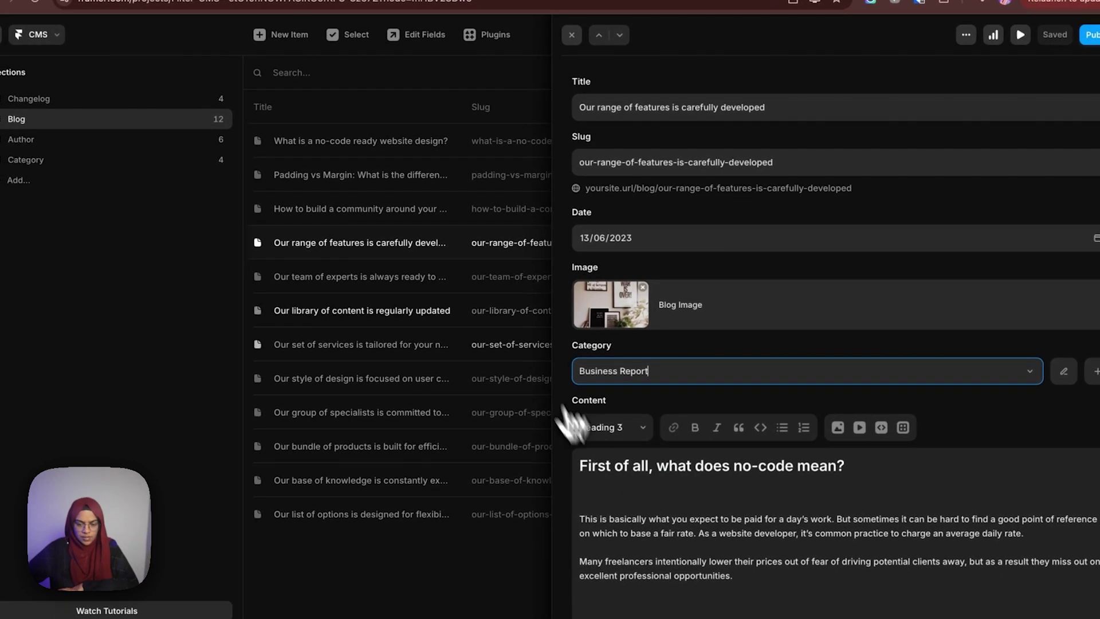
pyautogui.click(516, 287)
pyautogui.click(605, 427)
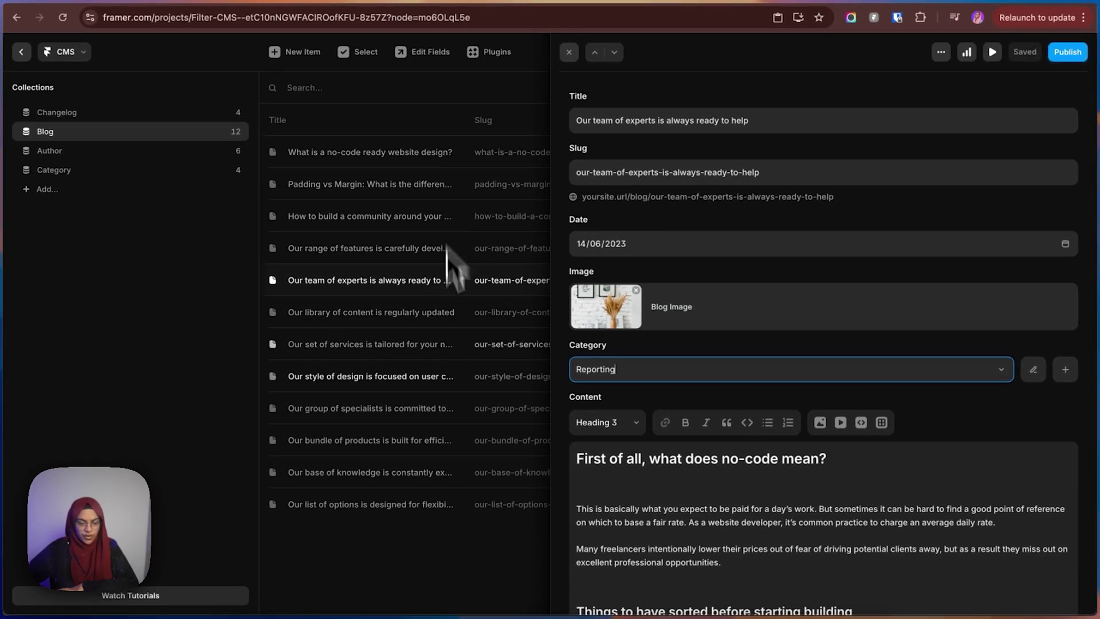
pyautogui.press('Escape')
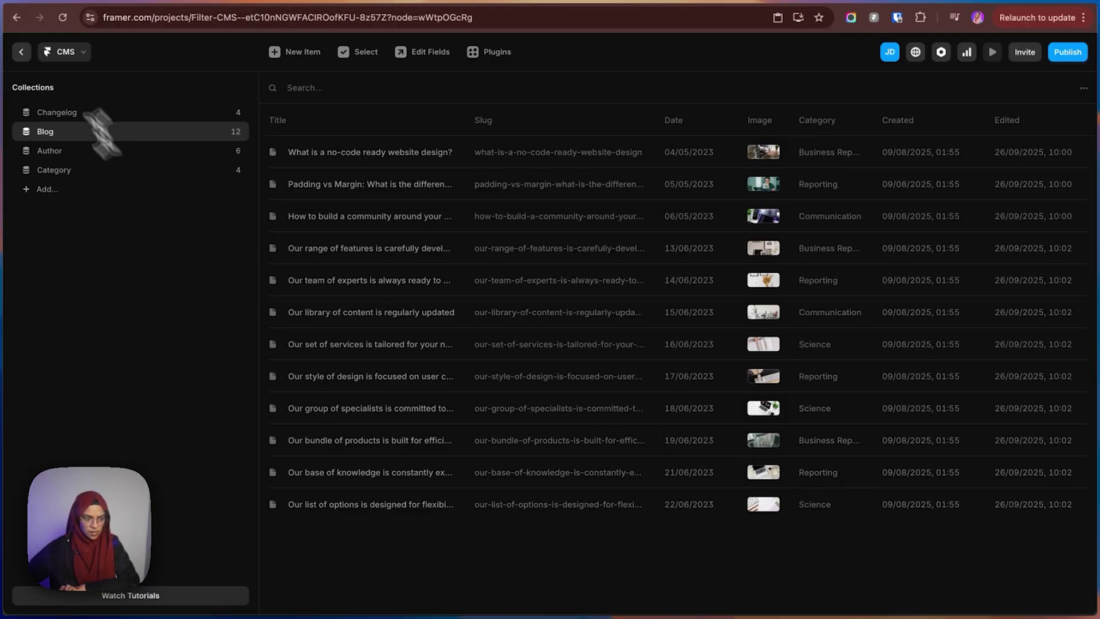
# - Return to the blog page and turn the Blog Tab stack into a component named Blog Tab
pyautogui.click(33, 57)
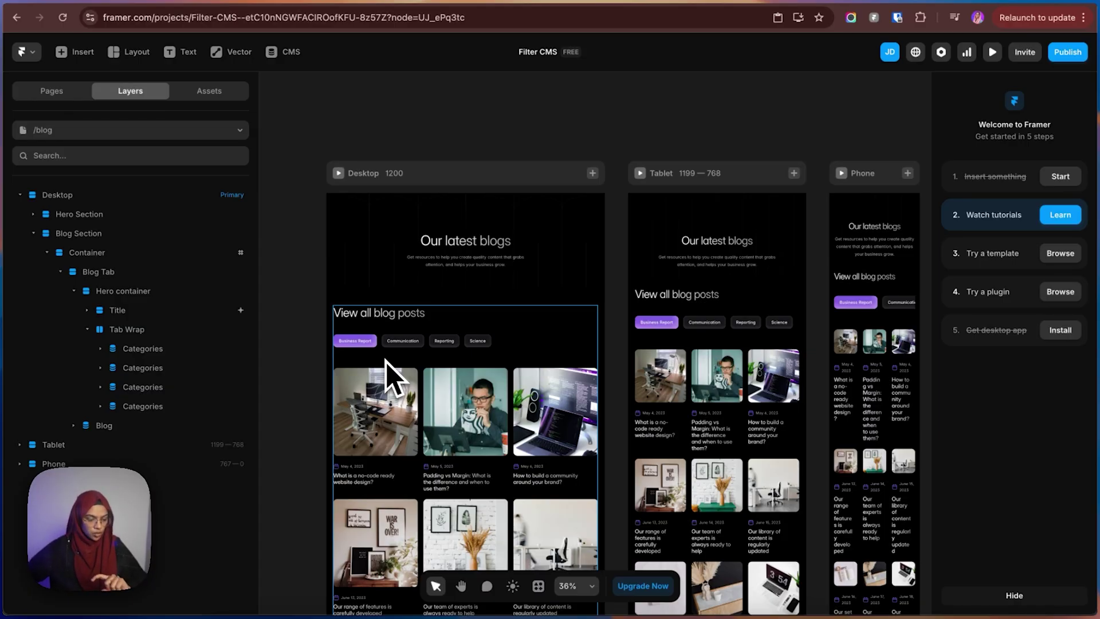
pyautogui.click(395, 375)
pyautogui.rightClick(102, 292)
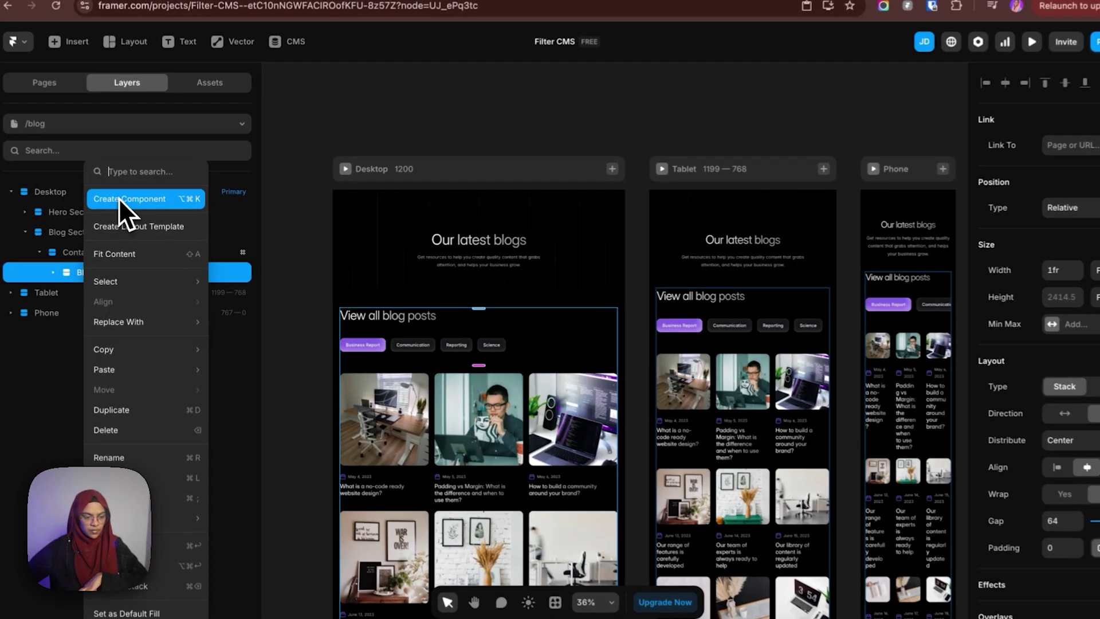
pyautogui.click(119, 201)
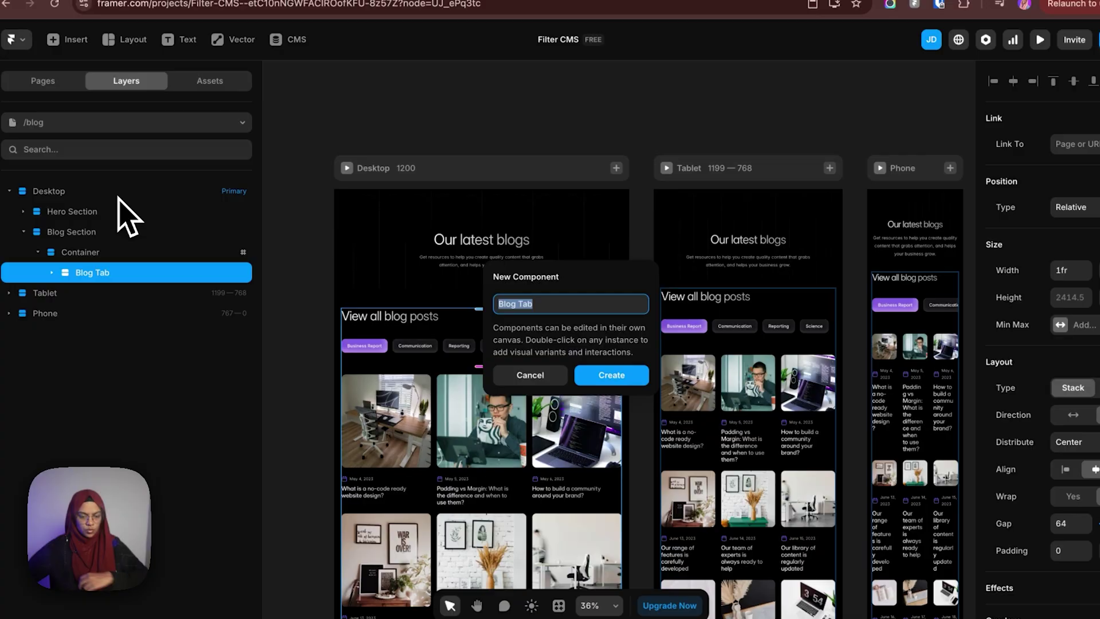
pyautogui.click(616, 351)
# - Rename the Blog Tab component's primary variant to Desktop-Business Report
pyautogui.press('h')
pyautogui.moveTo(397, 344); pyautogui.dragTo(339, 347)
pyautogui.press('v')
pyautogui.click(69, 167)
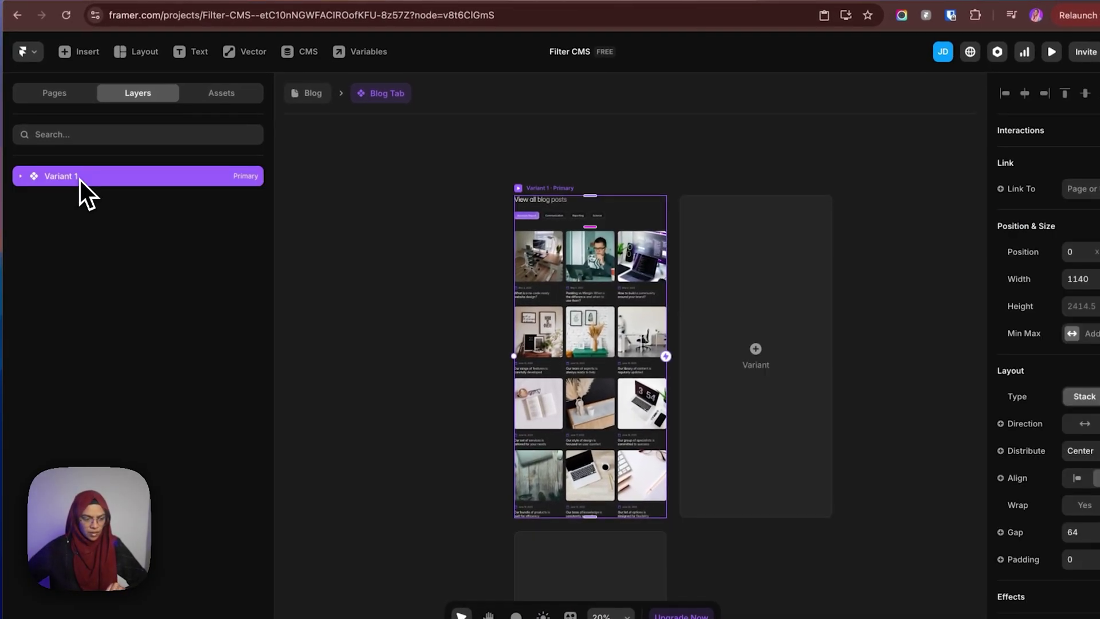
pyautogui.doubleClick(80, 177)
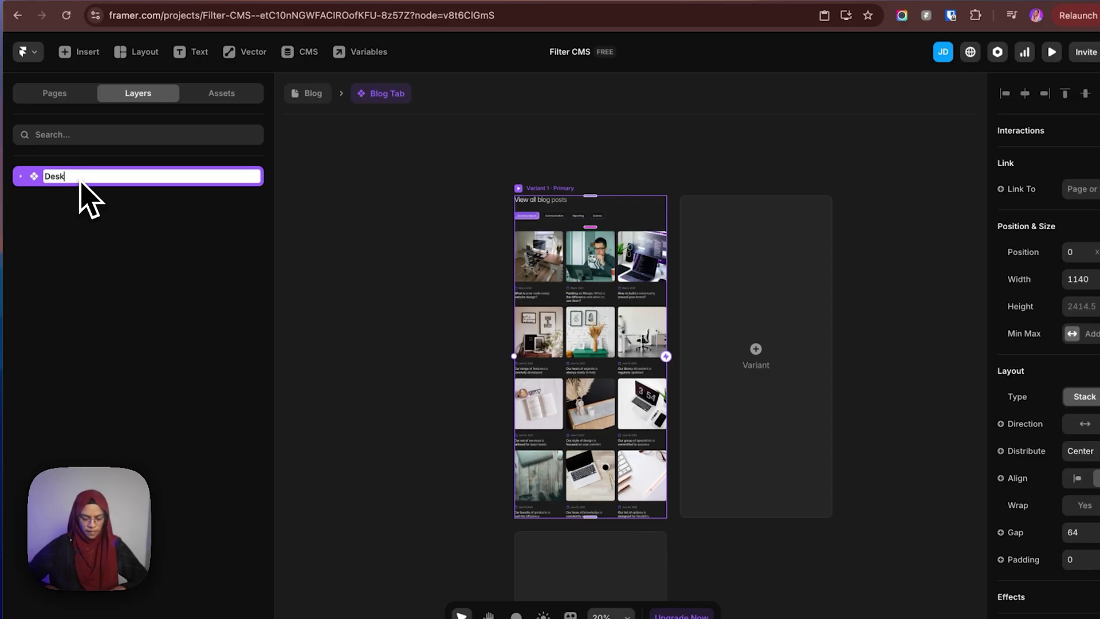
pyautogui.write('Desktop-Business Report')
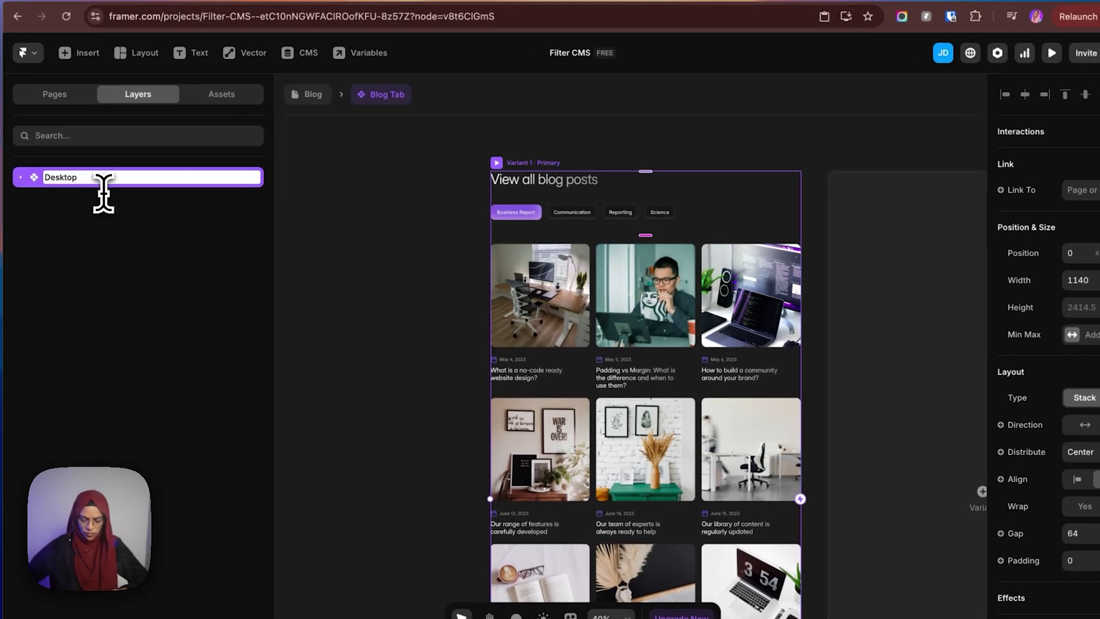
pyautogui.press('Return')
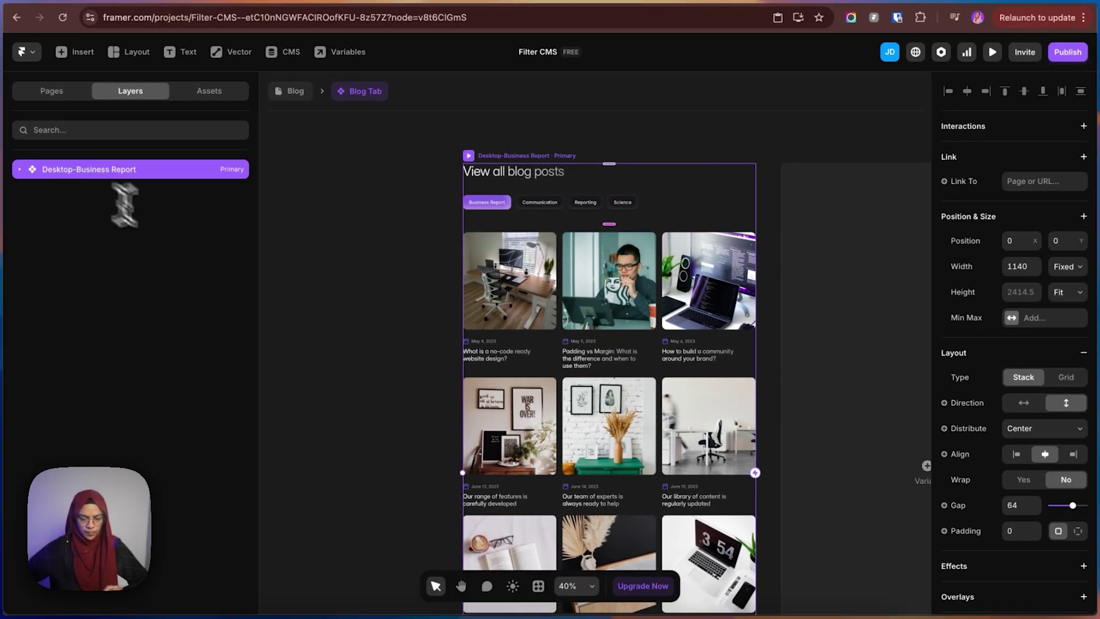
pyautogui.click(410, 318)
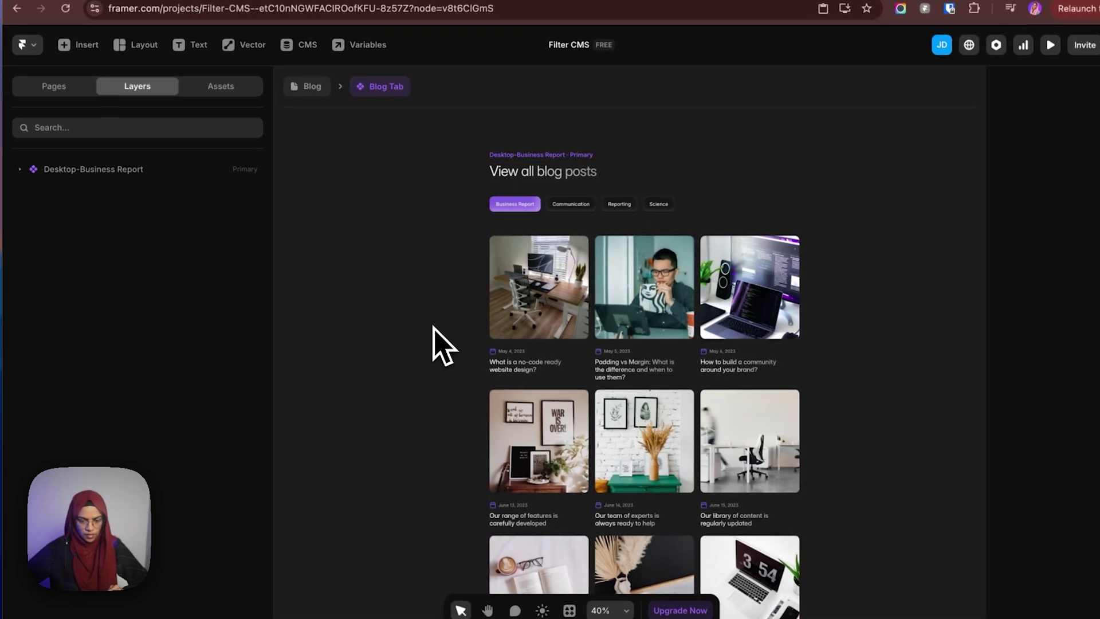
pyautogui.scroll(-5, 442, 347)
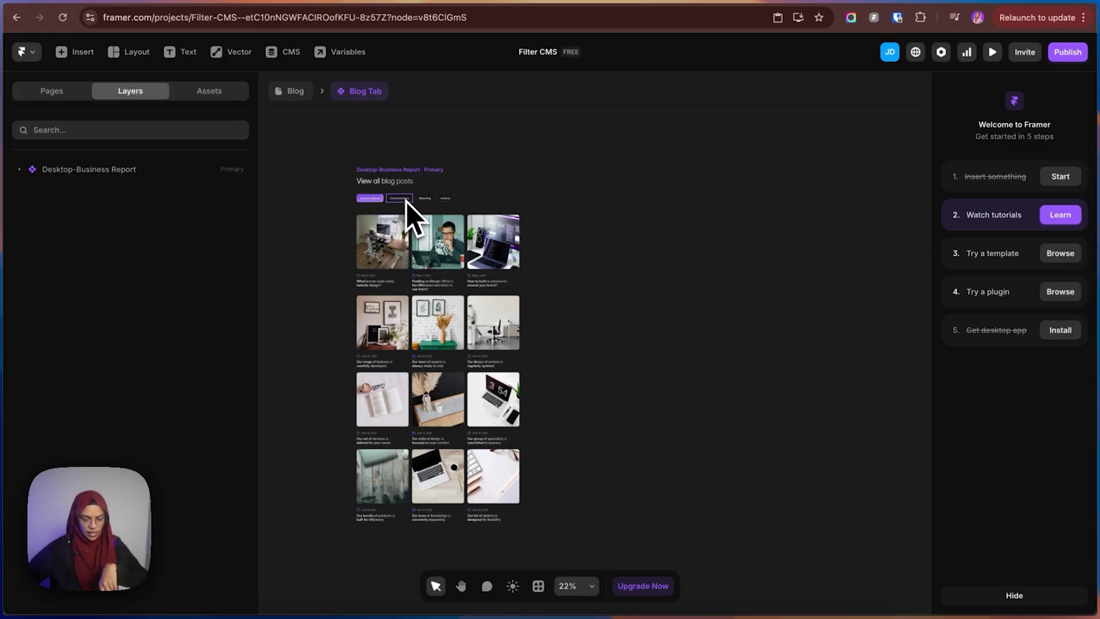
pyautogui.scroll(3, 406, 199)
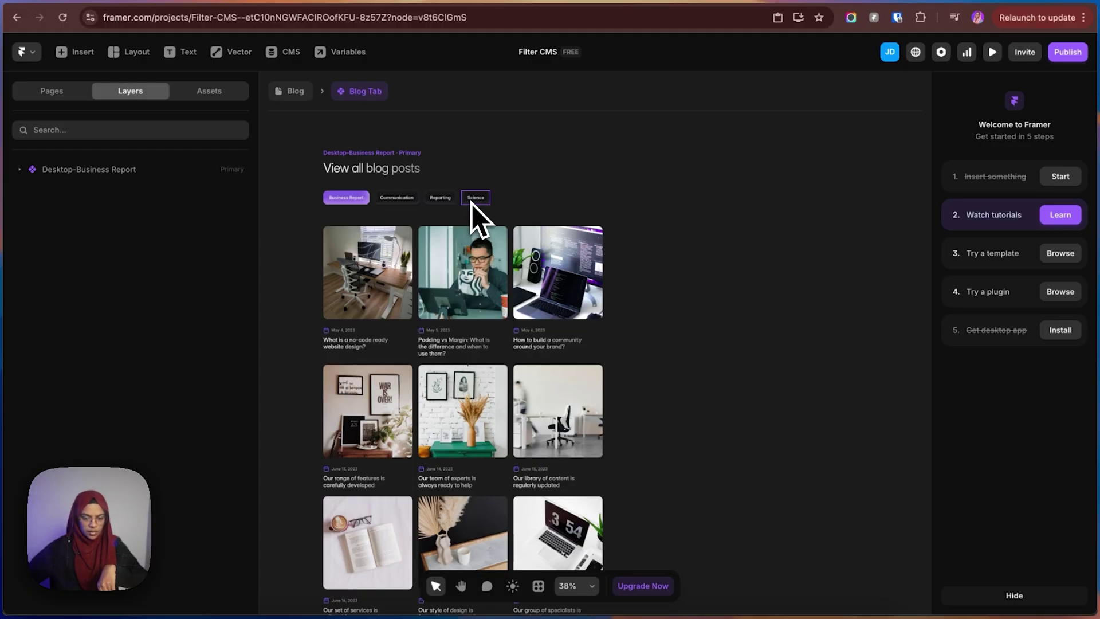
# - Add a second variant to the Blog Tab component and name it Desktop-Communication
pyautogui.click(378, 161)
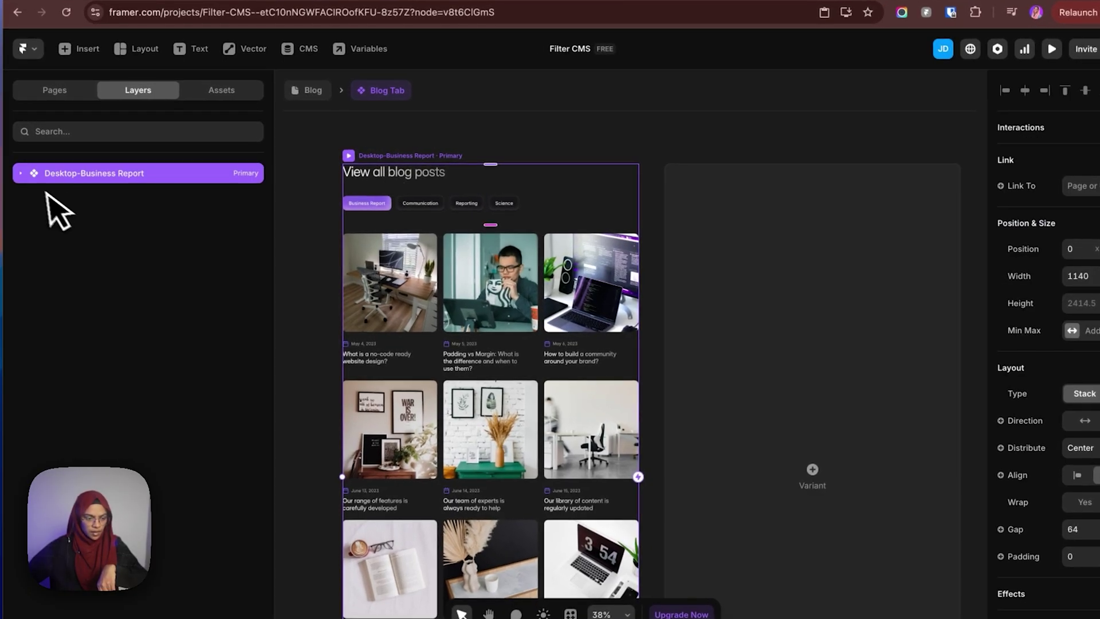
pyautogui.click(812, 469)
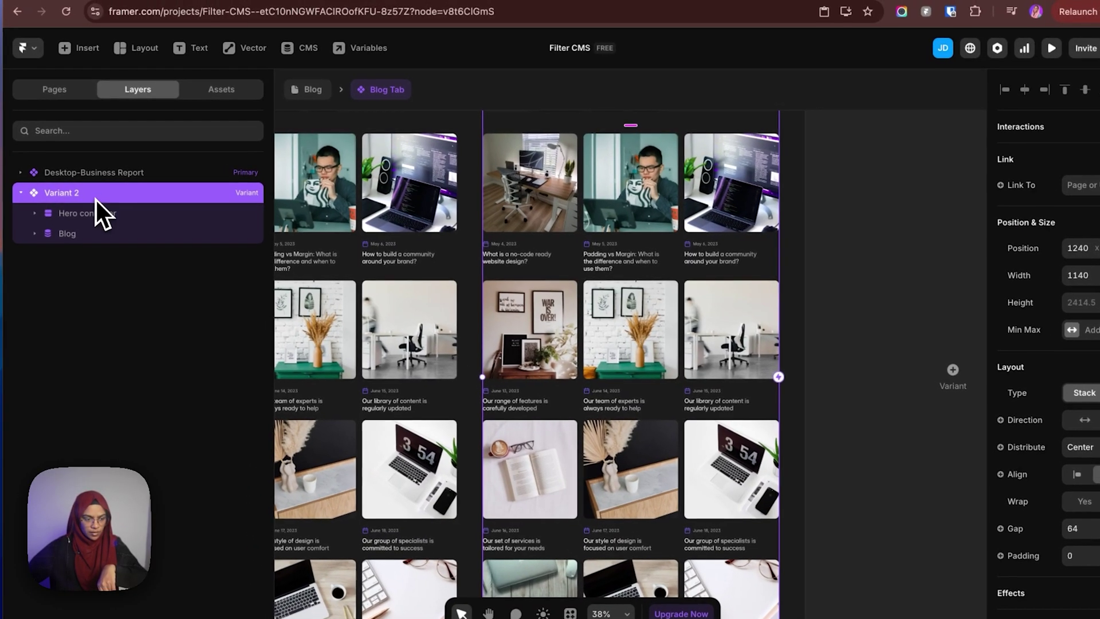
pyautogui.press('super+c')
pyautogui.click(104, 195)
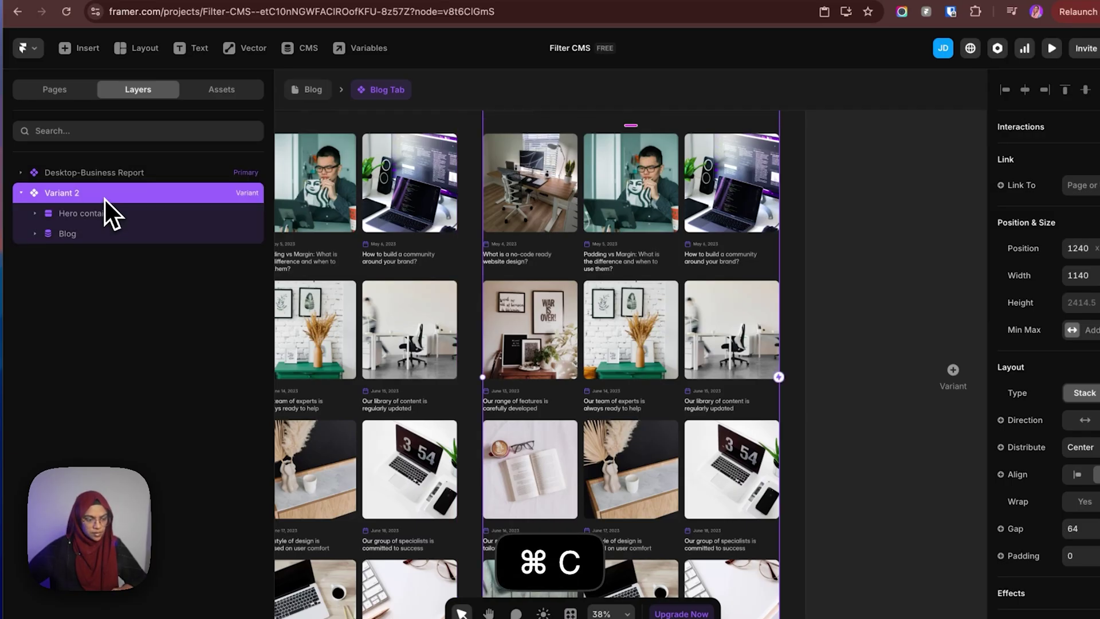
pyautogui.doubleClick(105, 195)
pyautogui.press('super+v')
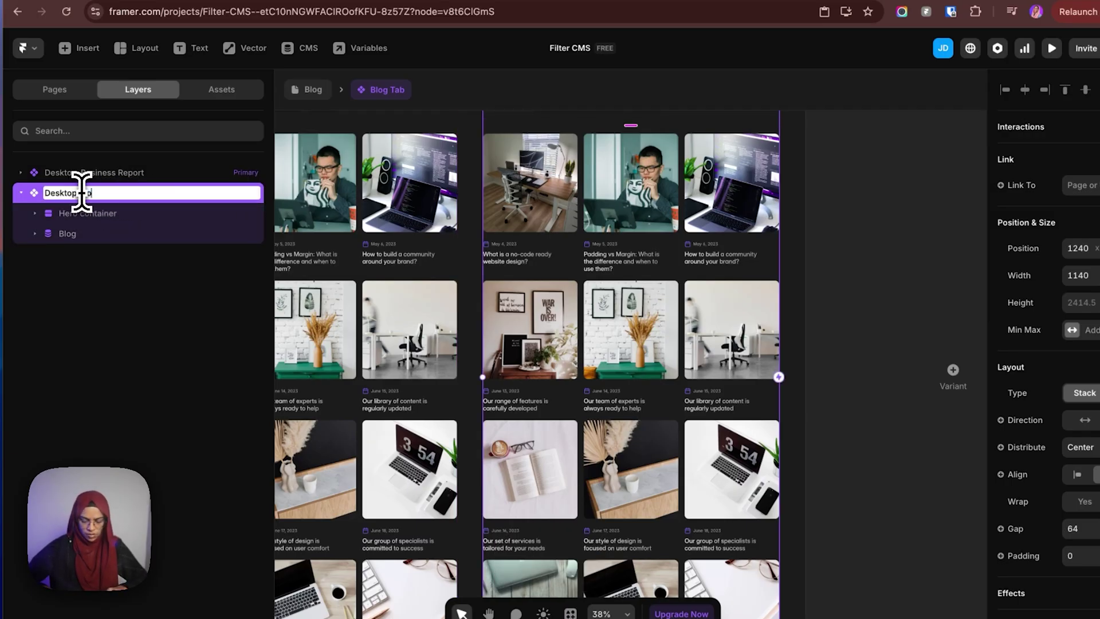
pyautogui.write('Communication')
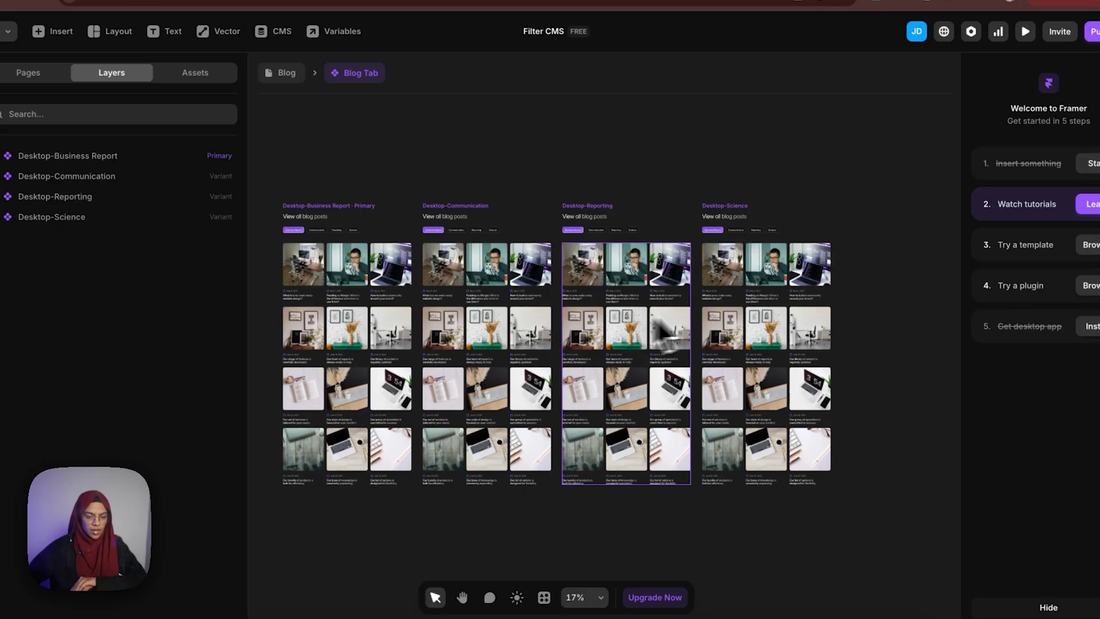
# - Inspect the blog list in each of the four Blog Tab variants and collapse their layers again
pyautogui.click(341, 318)
pyautogui.click(499, 333)
pyautogui.click(613, 339)
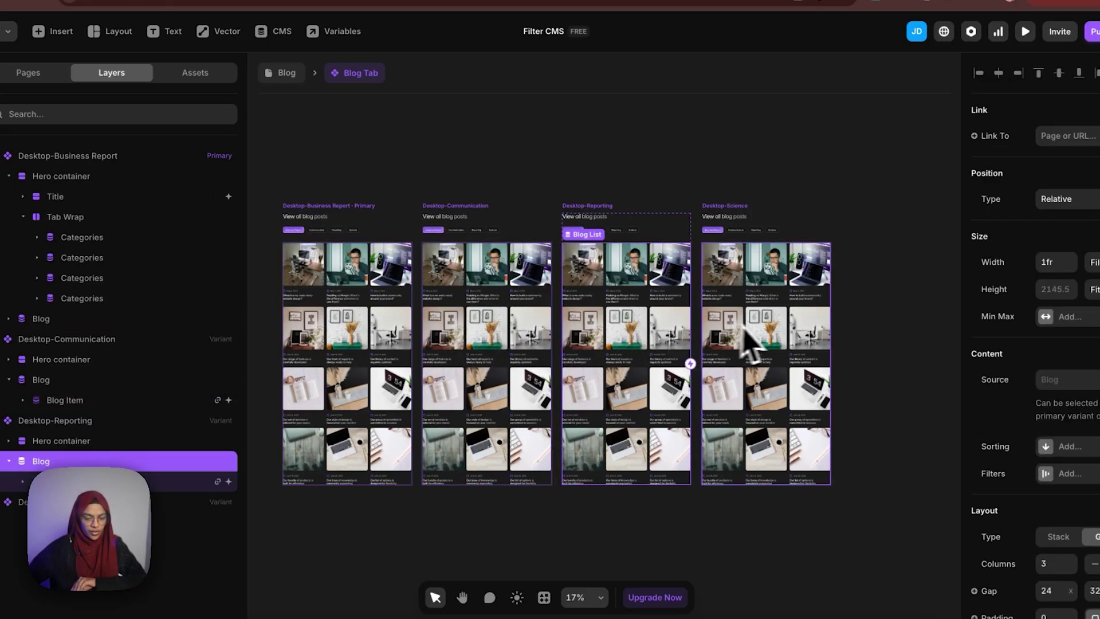
pyautogui.click(768, 344)
pyautogui.click(0, 156)
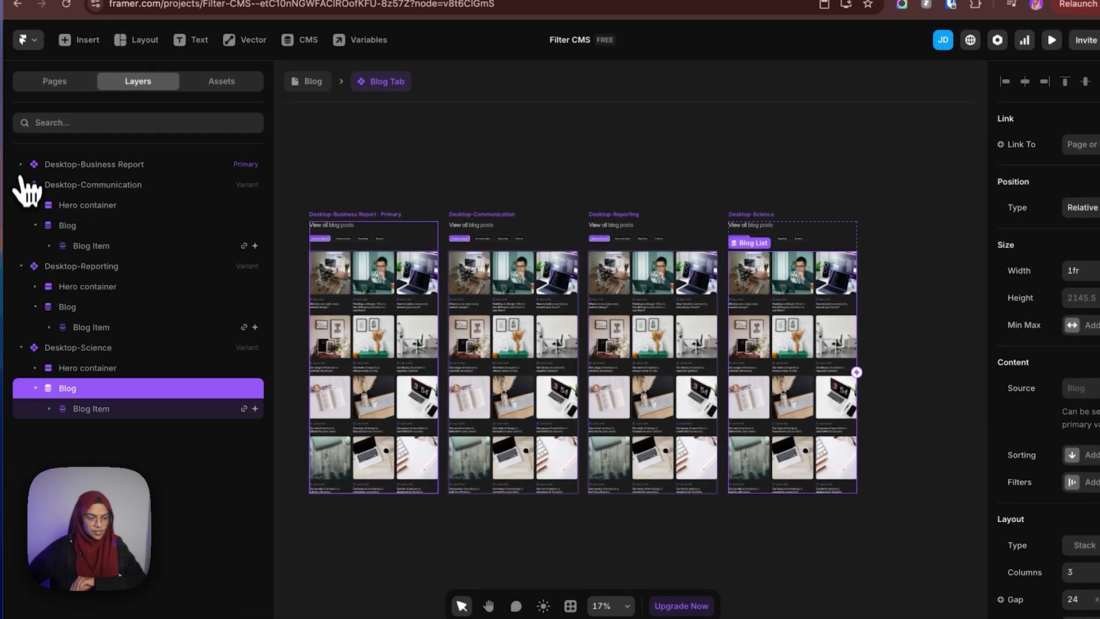
pyautogui.click(20, 184)
pyautogui.click(20, 205)
pyautogui.click(21, 226)
pyautogui.click(463, 148)
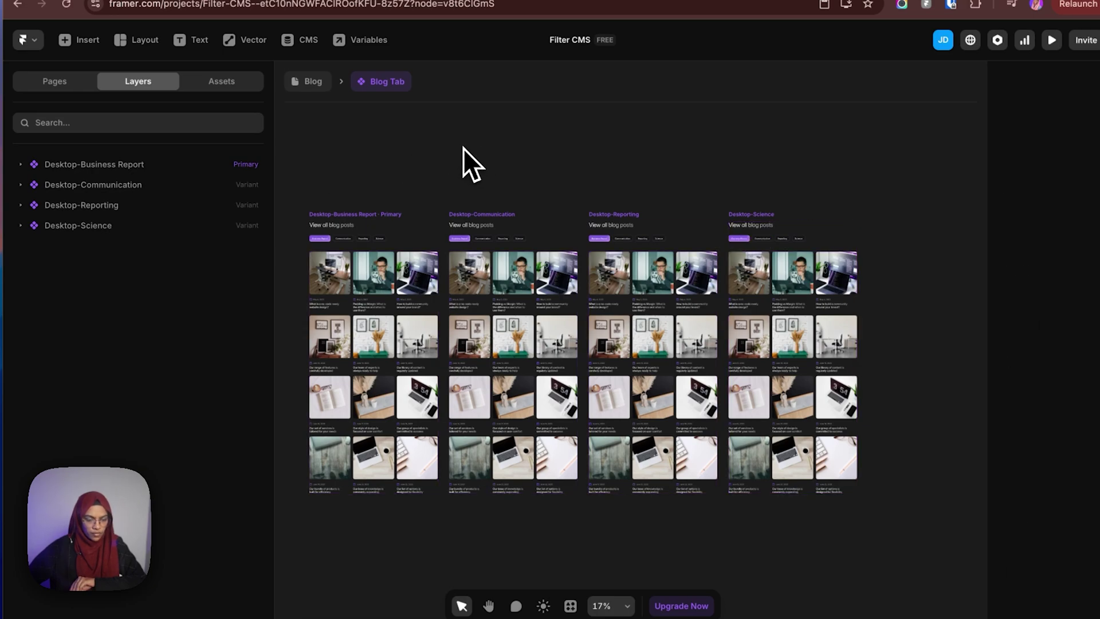
# - Filter the blog list in the primary Desktop-Business Report variant to items whose Category equals Business Report
pyautogui.click(371, 327)
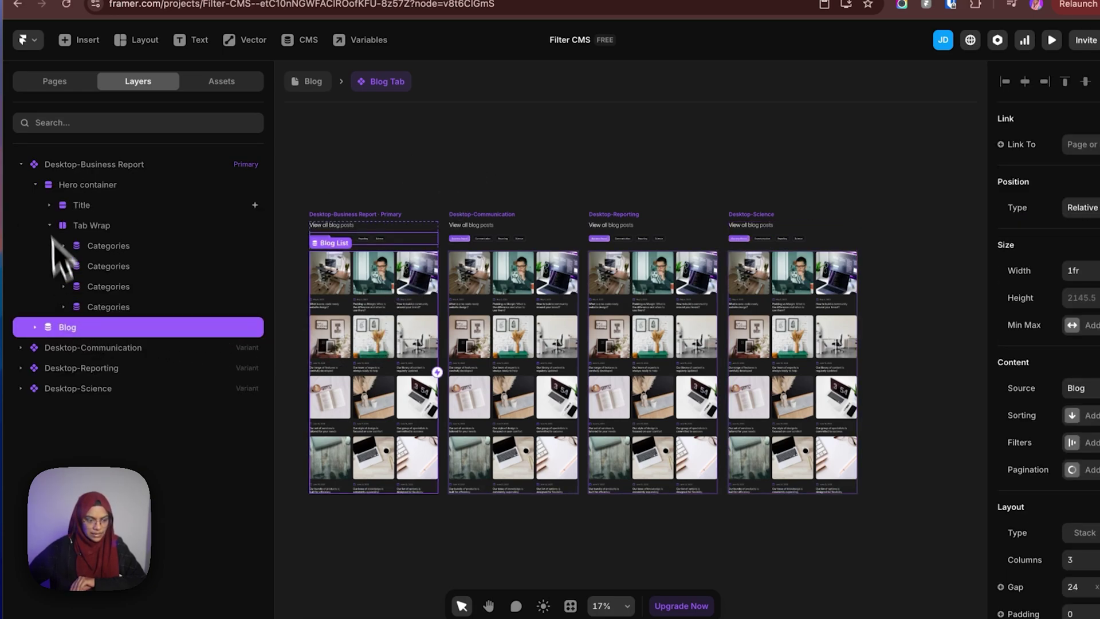
pyautogui.click(35, 184)
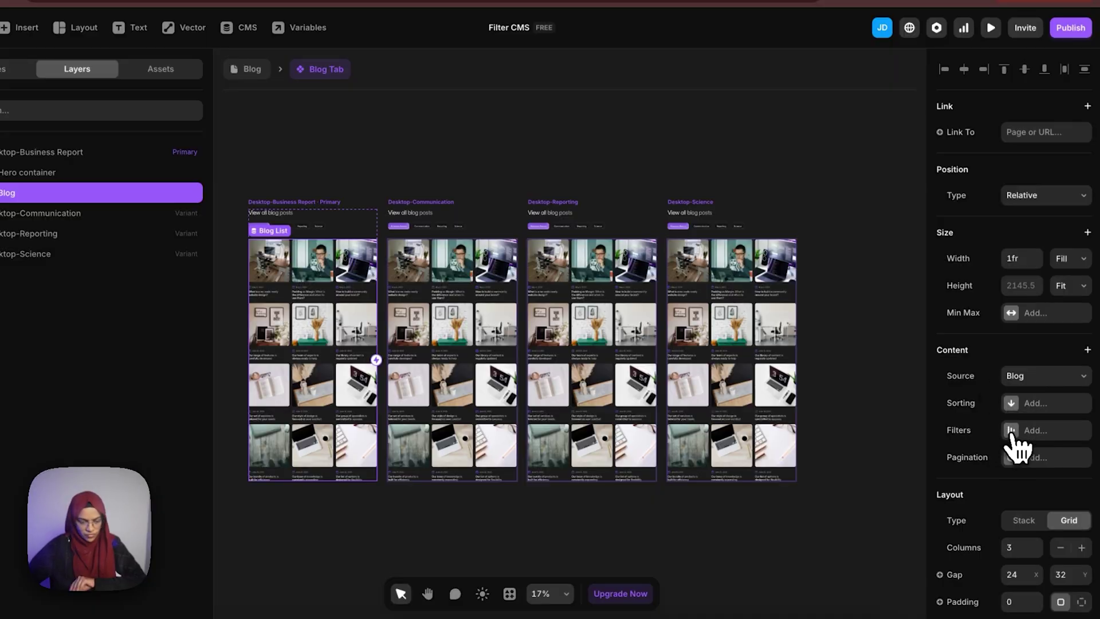
pyautogui.click(1013, 436)
pyautogui.click(844, 496)
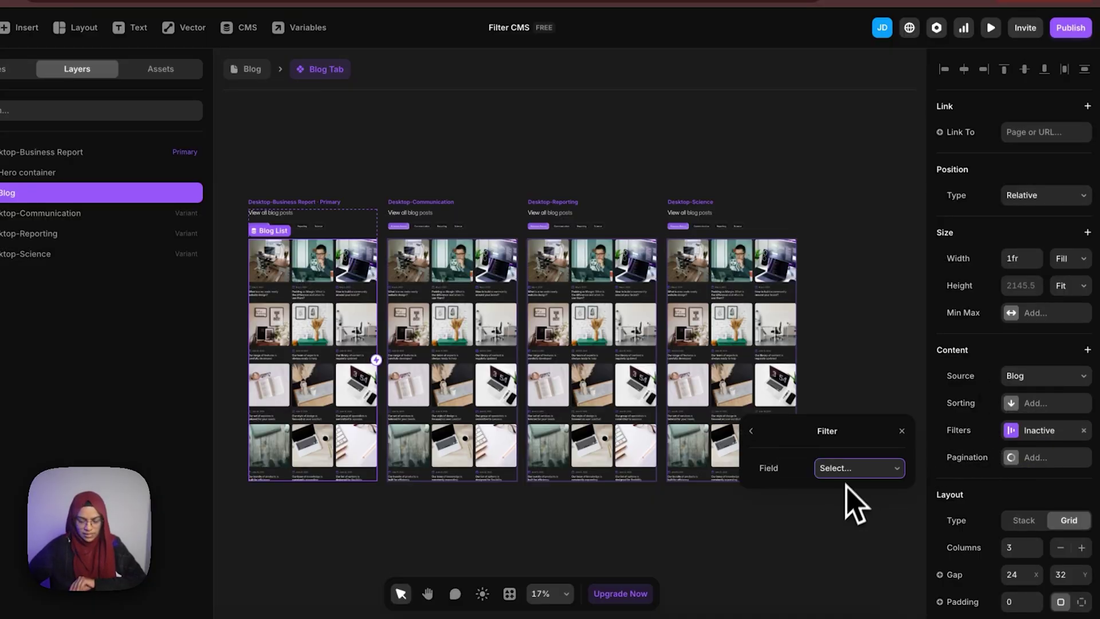
pyautogui.click(848, 471)
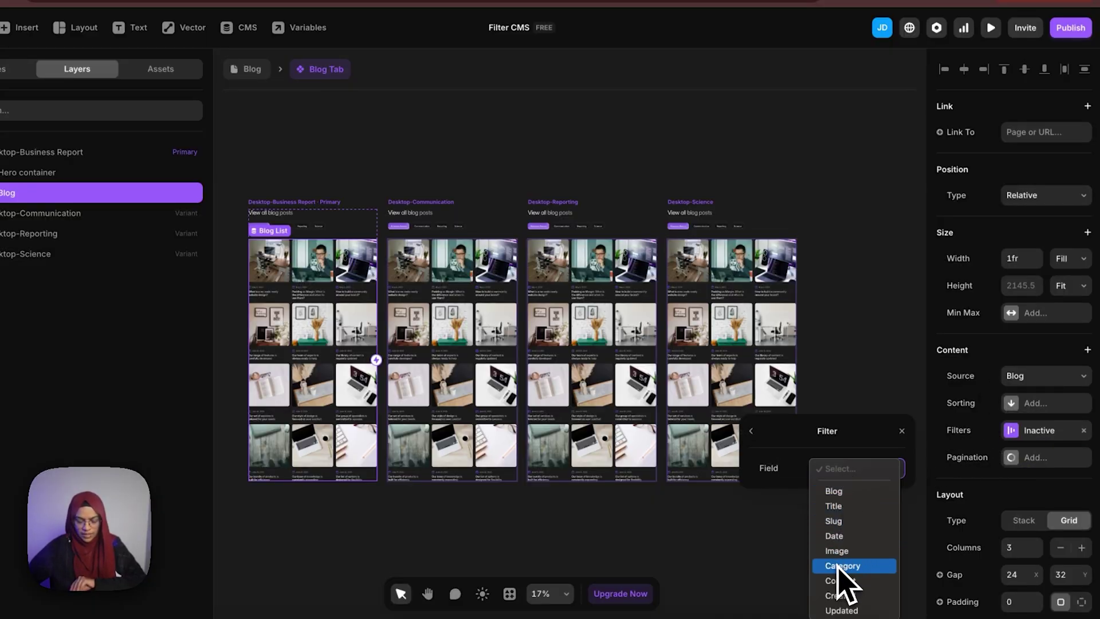
pyautogui.click(840, 566)
pyautogui.click(845, 496)
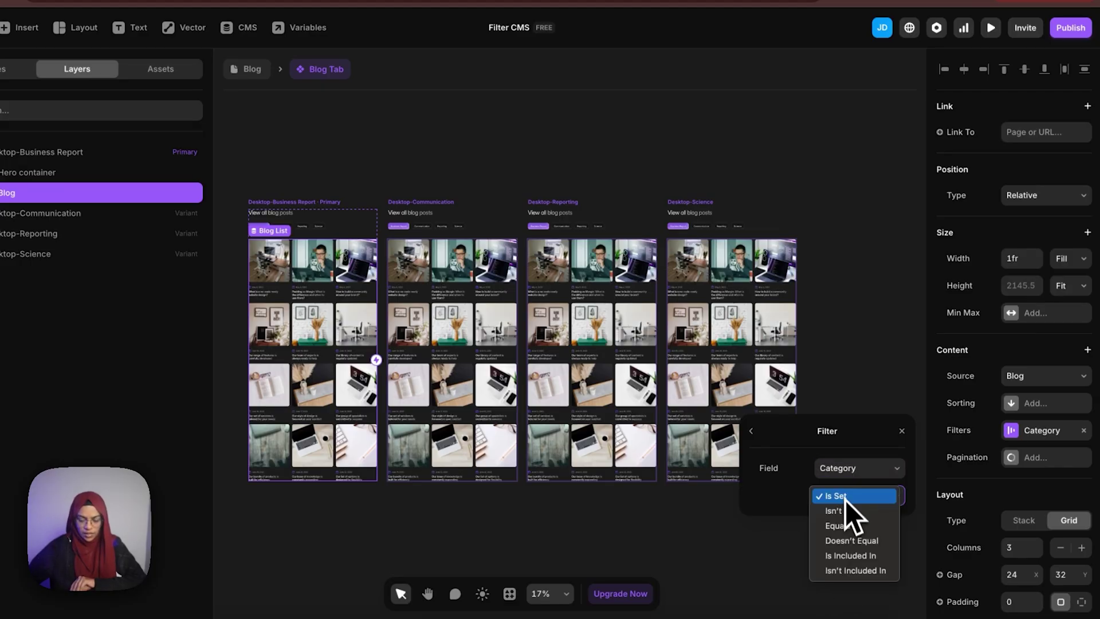
pyautogui.click(845, 527)
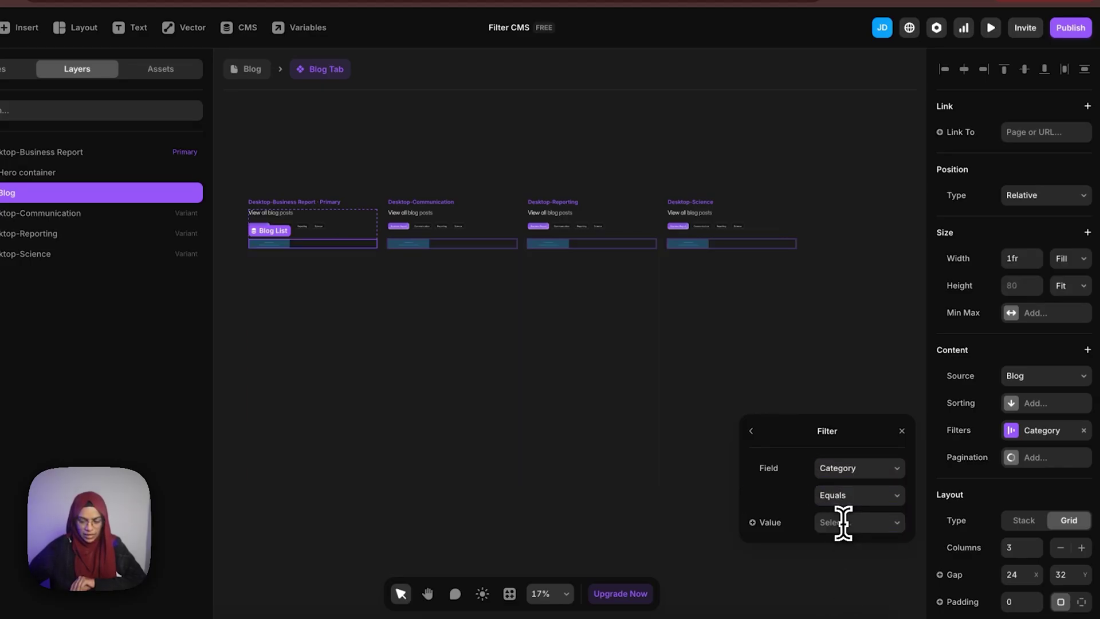
pyautogui.click(843, 522)
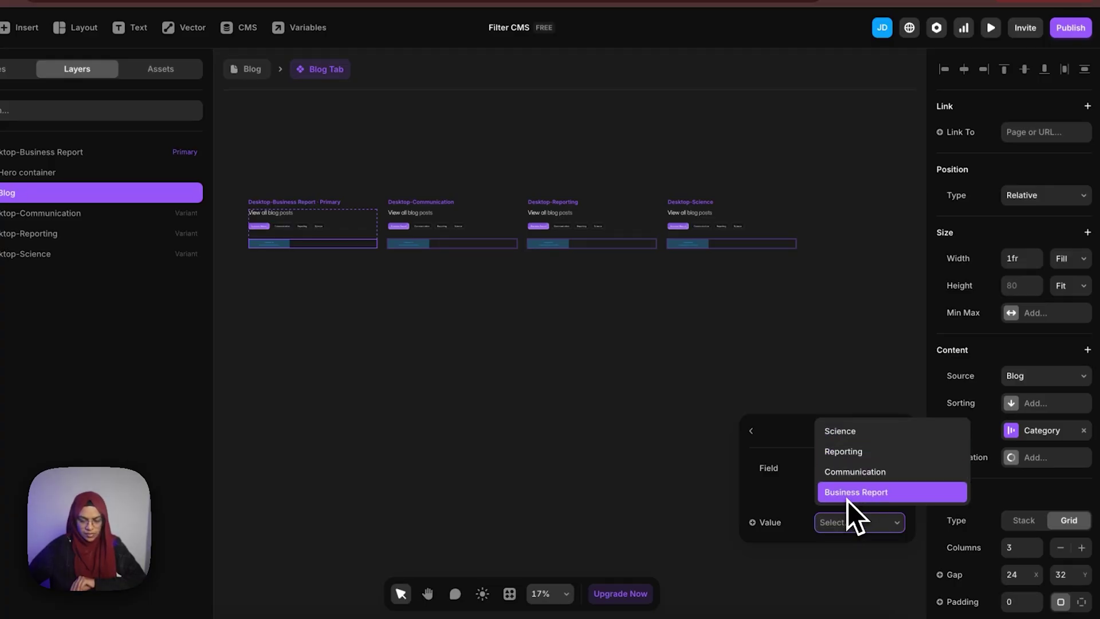
pyautogui.click(847, 494)
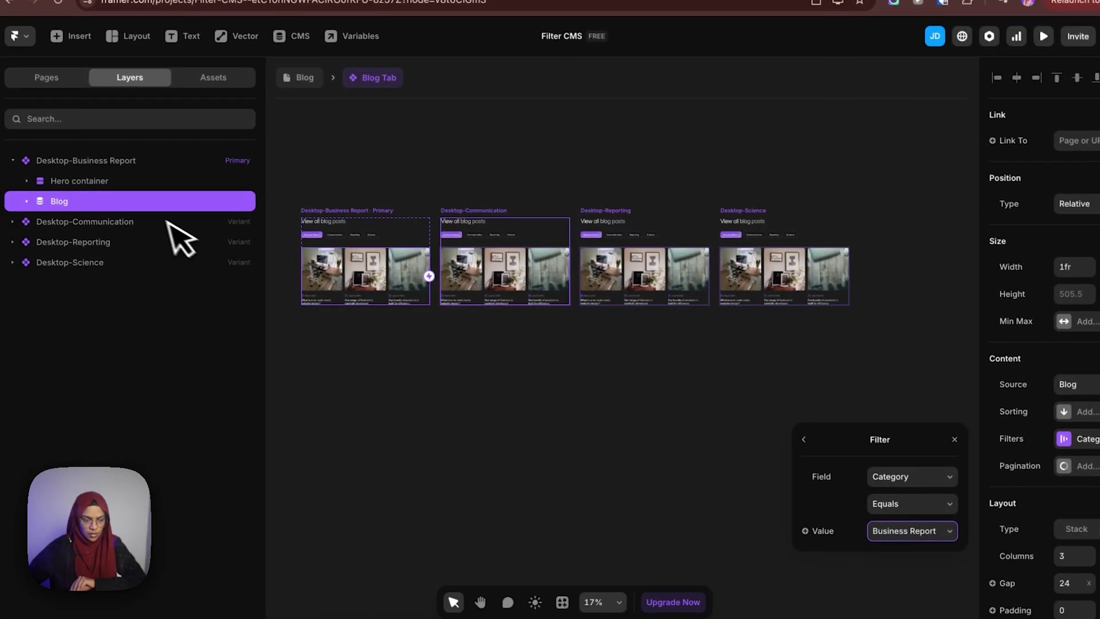
pyautogui.click(349, 404)
# - Set the Category filter value of the blog list in the Desktop-Communication variant to Communication
pyautogui.click(491, 308)
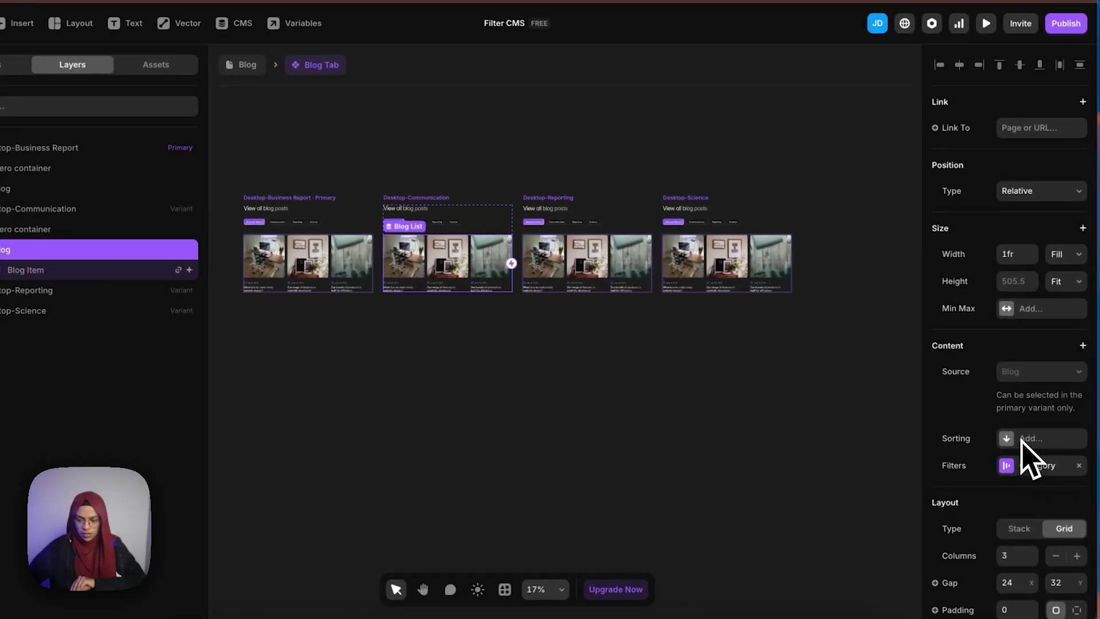
pyautogui.click(1031, 486)
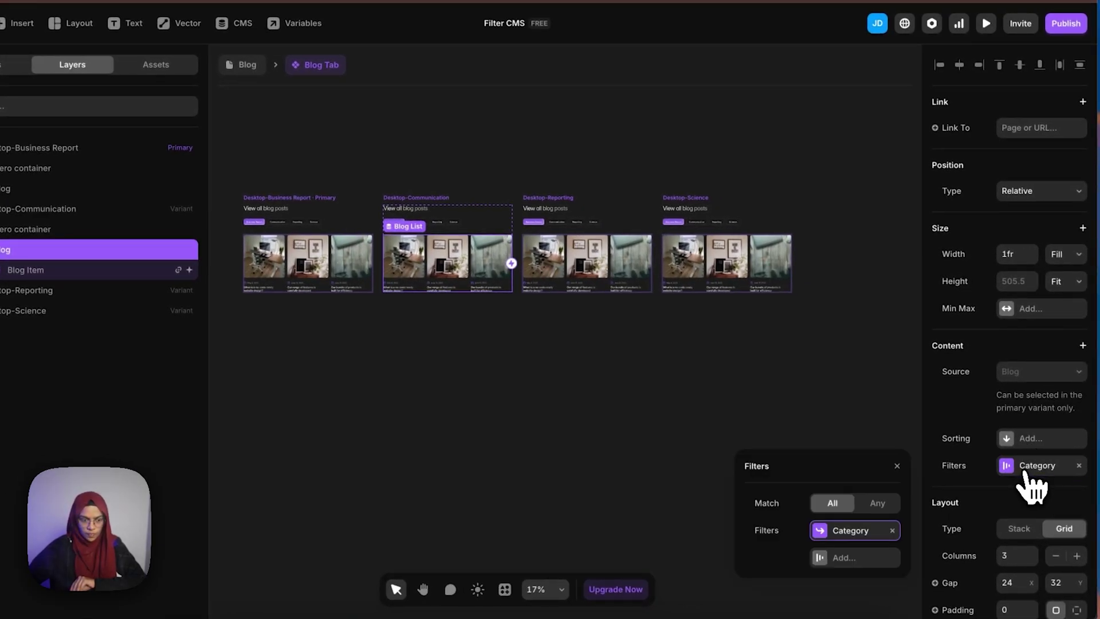
pyautogui.click(852, 530)
pyautogui.click(841, 558)
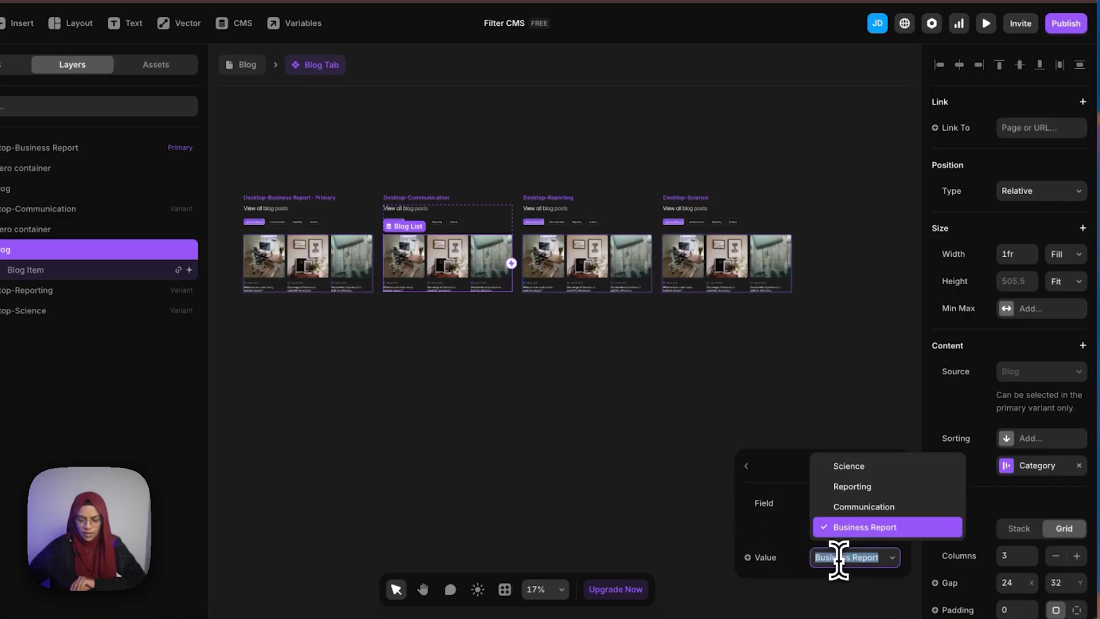
pyautogui.click(859, 507)
# - Set the blog list's Category filter value to Reporting in the Desktop-Reporting variant and to Science in the Desktop-Science variant
pyautogui.click(634, 274)
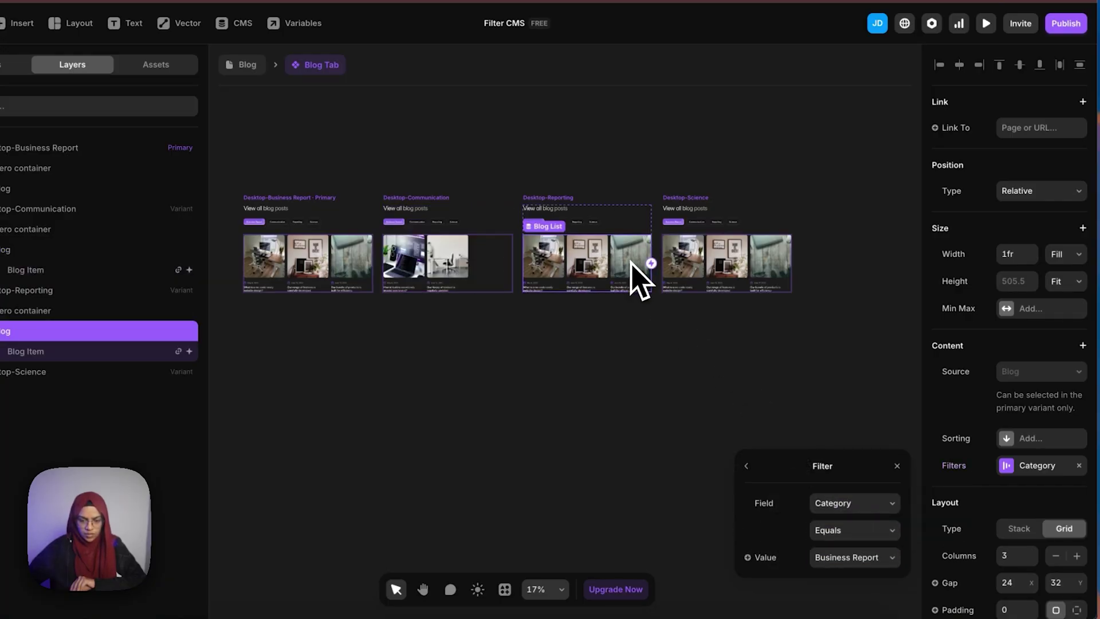
pyautogui.click(864, 554)
pyautogui.click(848, 486)
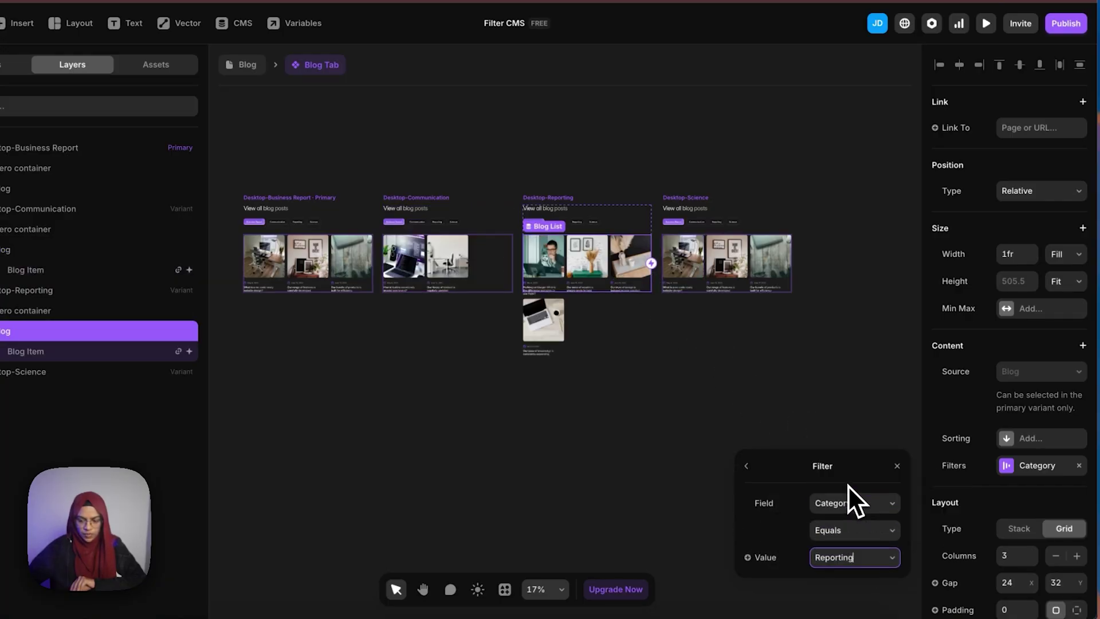
pyautogui.click(758, 274)
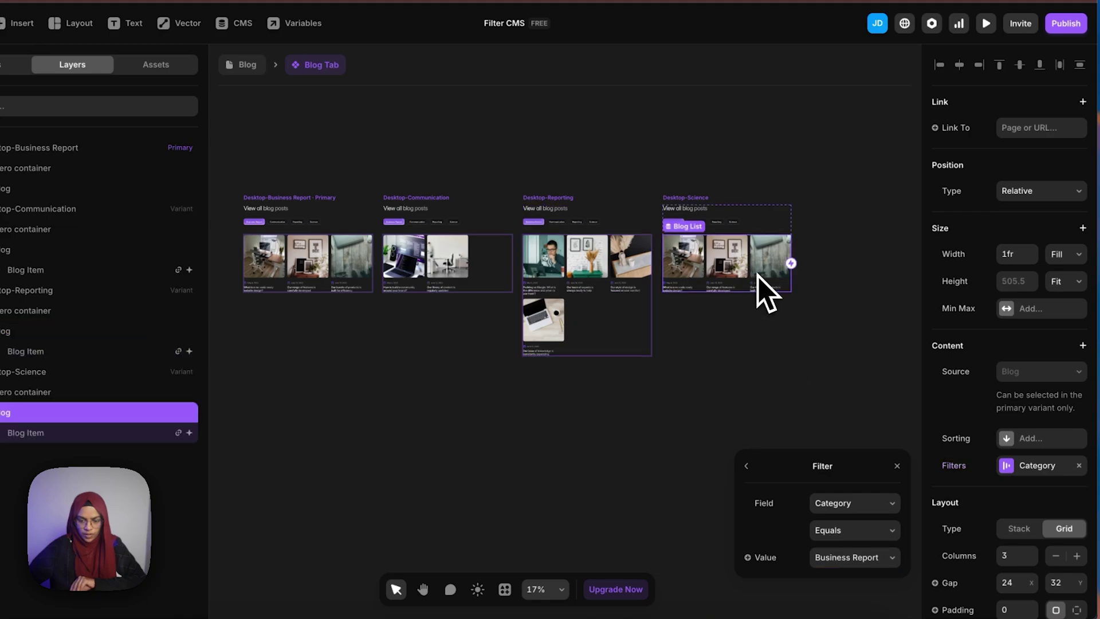
pyautogui.click(839, 558)
pyautogui.click(854, 466)
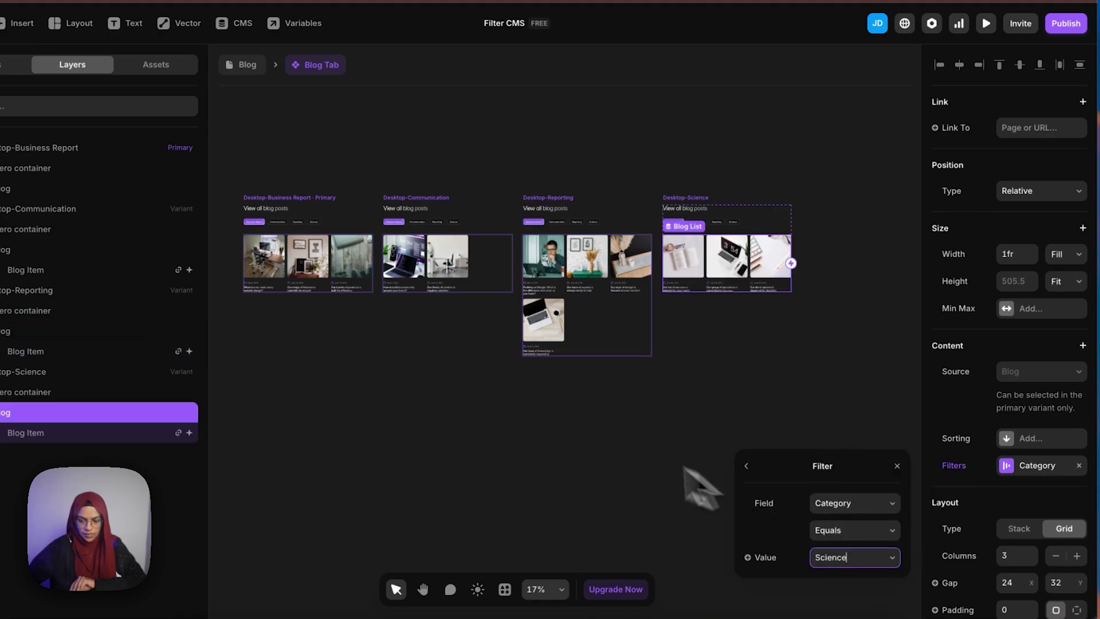
pyautogui.click(596, 448)
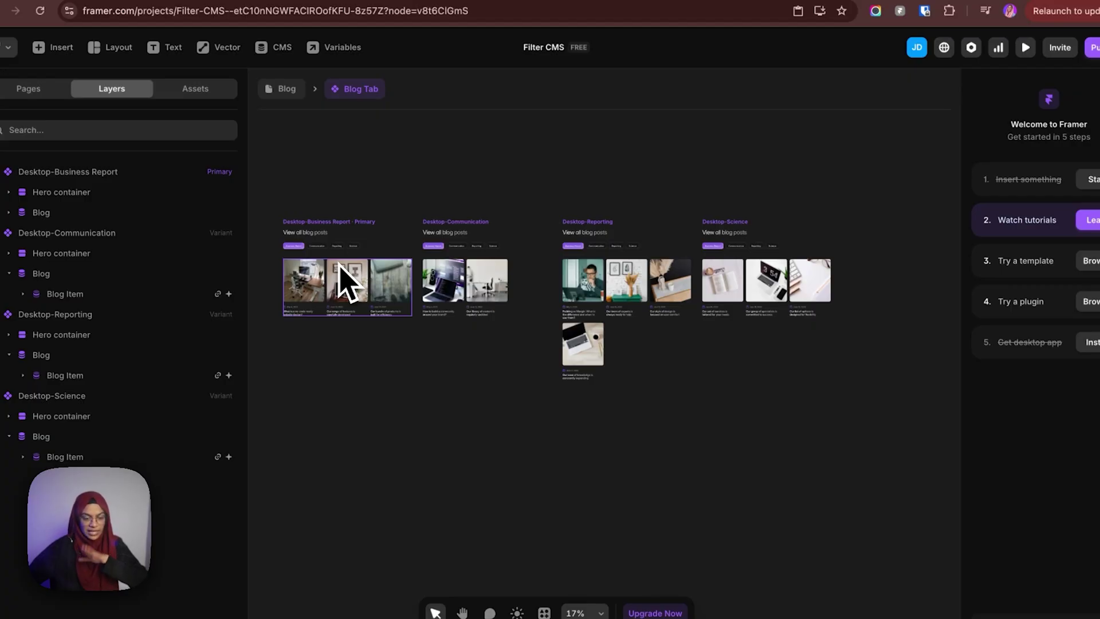
# - Collapse the layers of all four Blog Tab variants
pyautogui.click(0, 172)
pyautogui.click(0, 192)
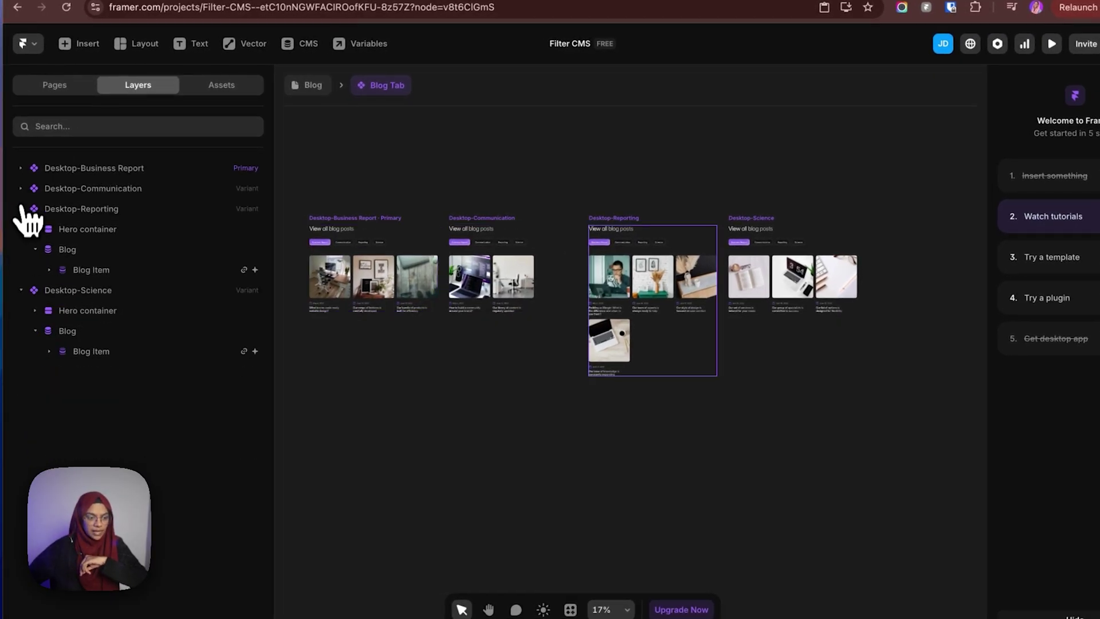
pyautogui.click(0, 212)
pyautogui.click(21, 229)
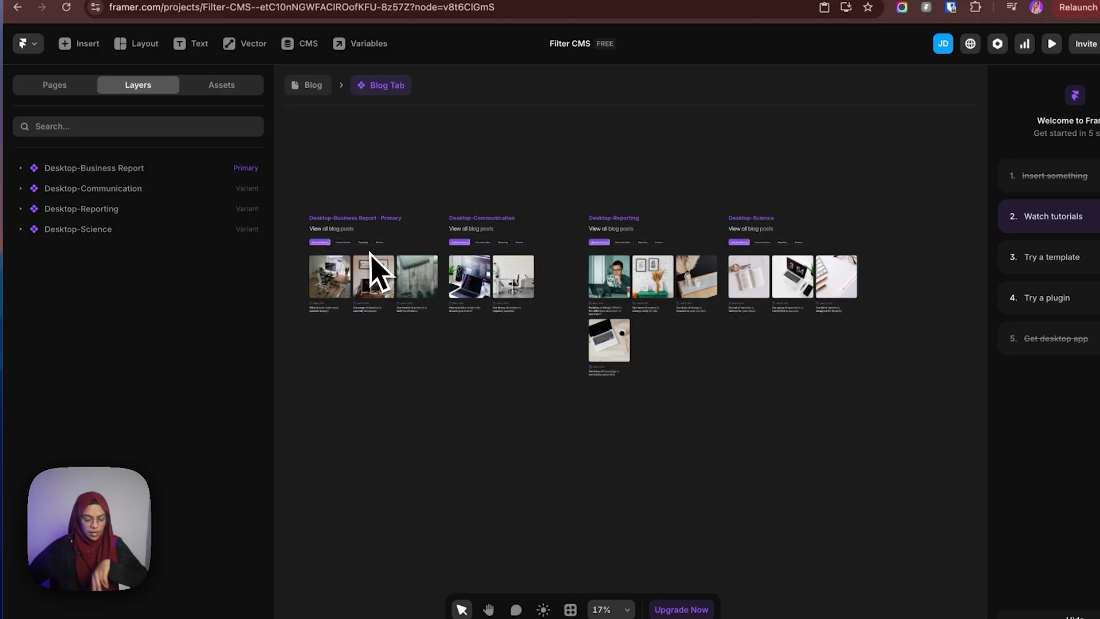
# - Examine the Business Report tab button's variant setting in the primary Desktop-Business Report variant
pyautogui.scroll(5, 459, 290)
pyautogui.hscroll(-3, 465, 429)
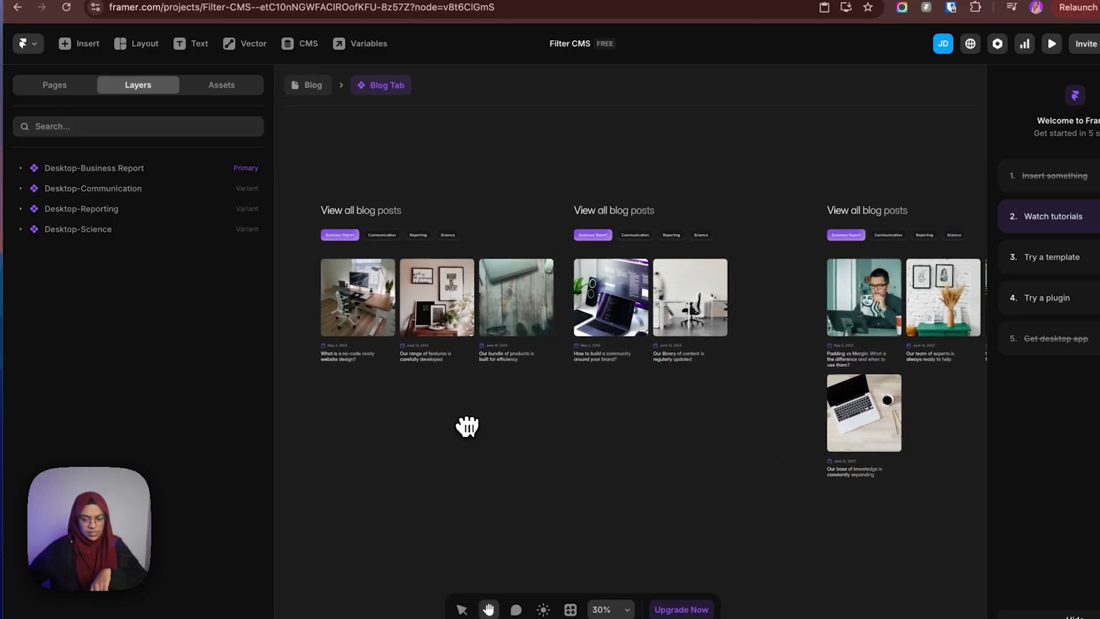
pyautogui.hscroll(3, 466, 424)
pyautogui.scroll(-3, 506, 418)
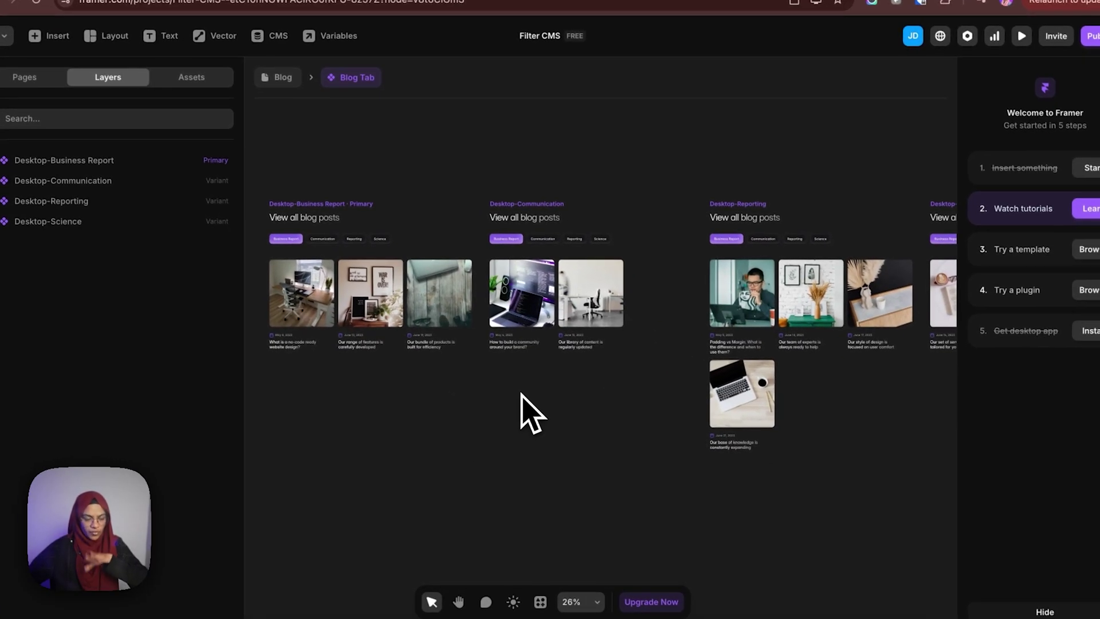
pyautogui.click(322, 243)
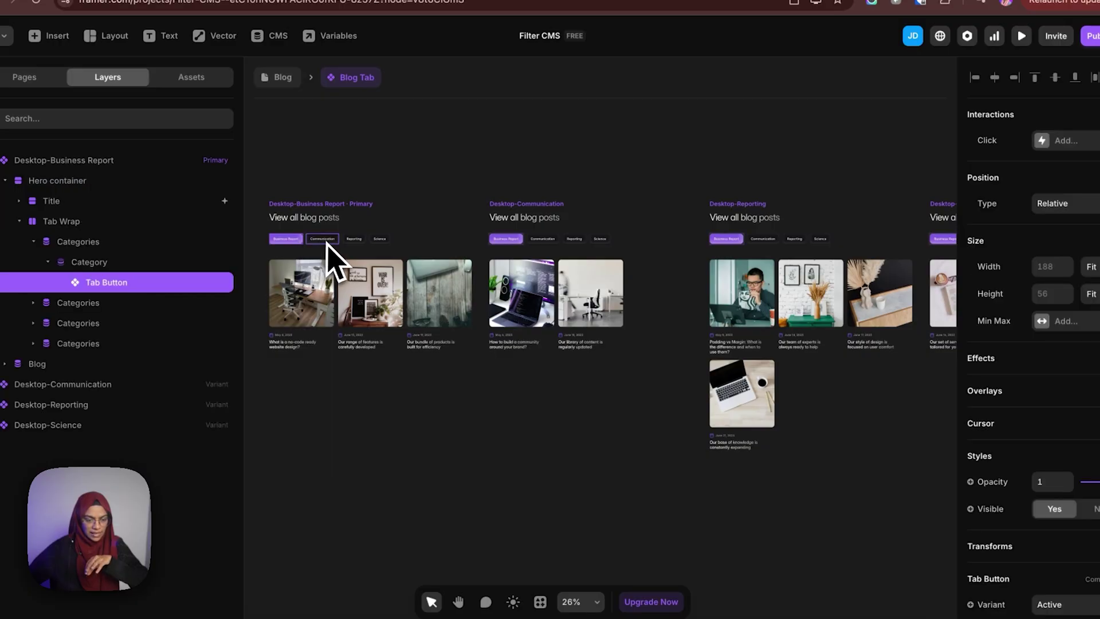
pyautogui.click(406, 442)
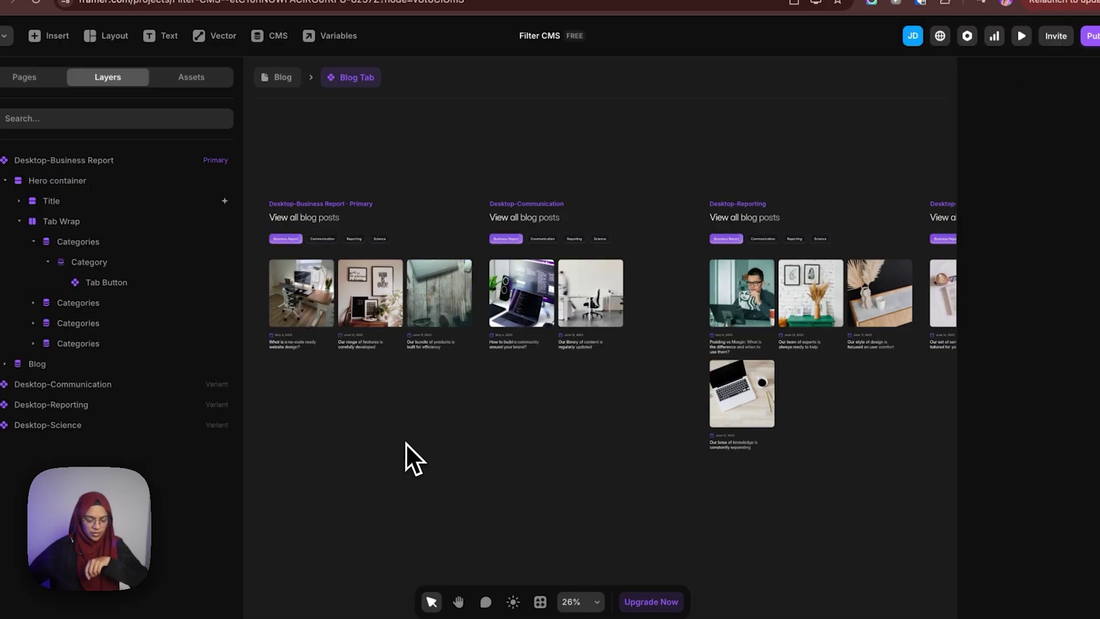
pyautogui.click(286, 240)
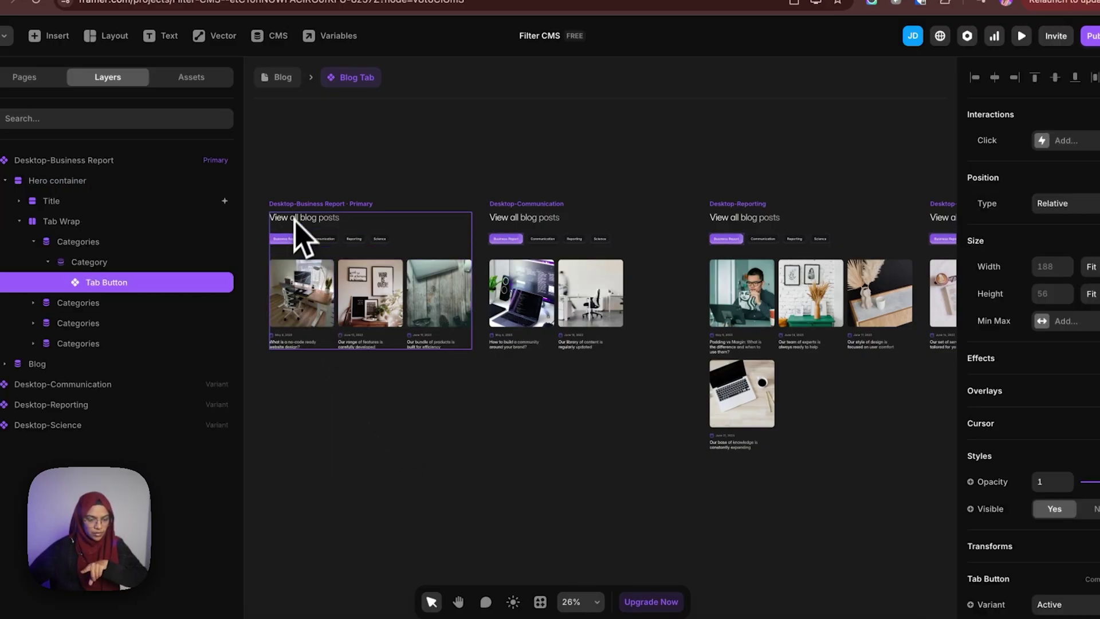
# - Switch the Communication tab button in the Desktop-Communication variant to its Active variant
pyautogui.click(527, 208)
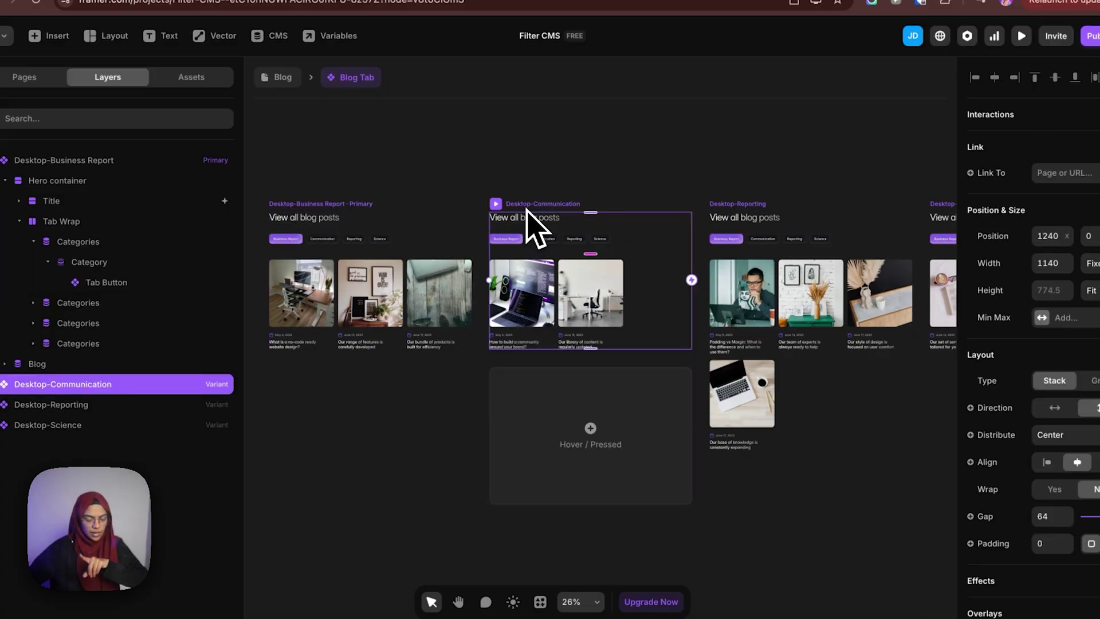
pyautogui.scroll(4, 514, 269)
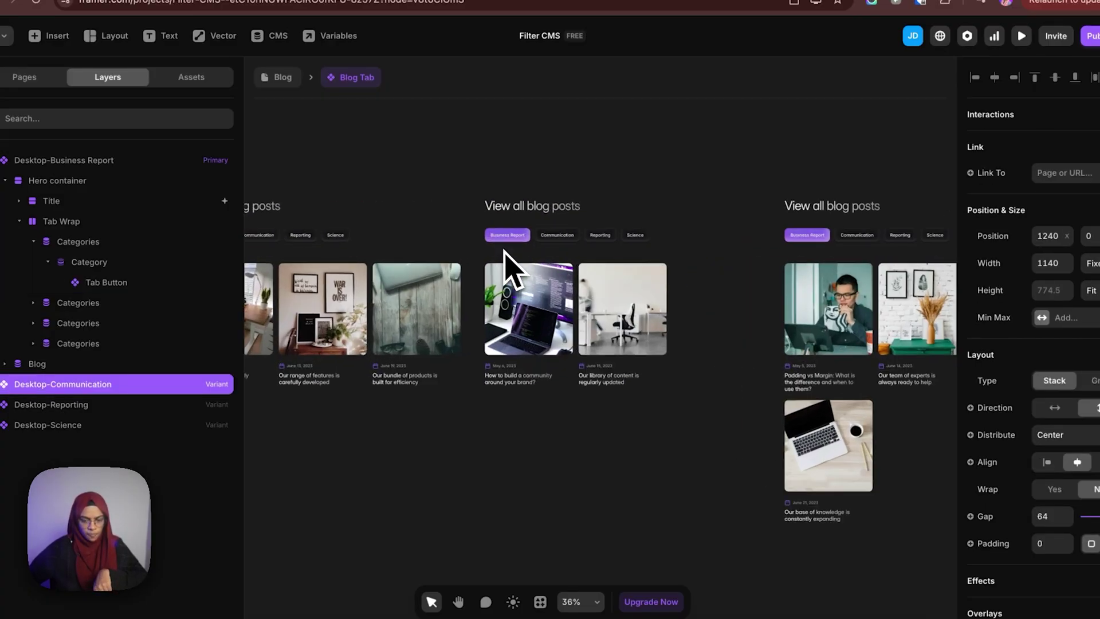
pyautogui.click(554, 240)
pyautogui.scroll(-3, 1091, 579)
pyautogui.click(1061, 516)
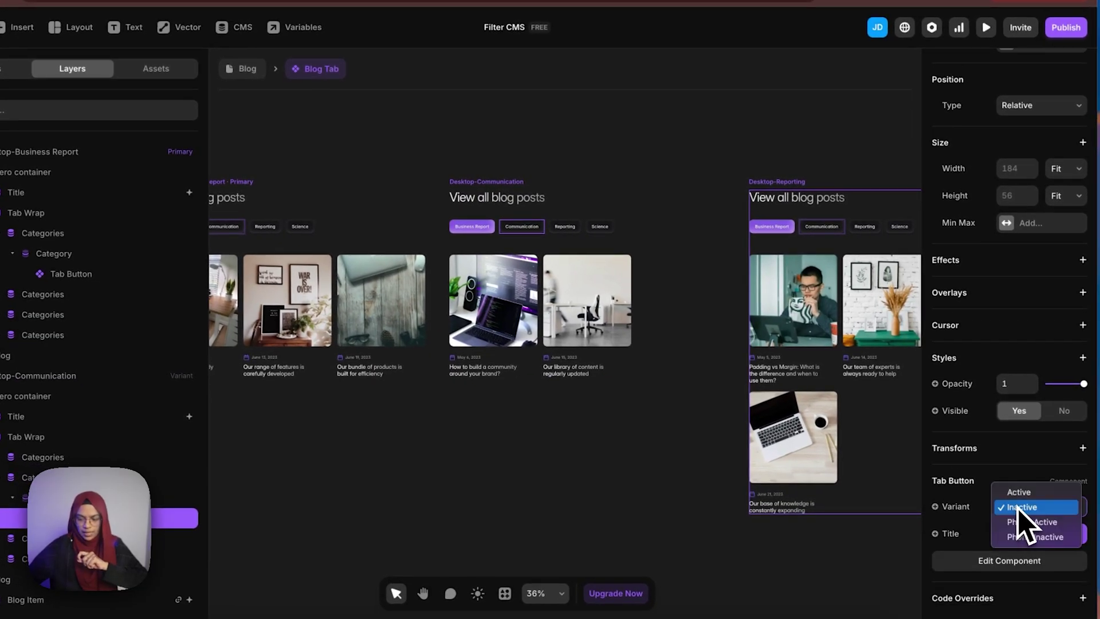
pyautogui.click(1019, 492)
# - Switch the Business Report tab button in the Desktop-Communication variant to its Inactive variant
pyautogui.click(470, 228)
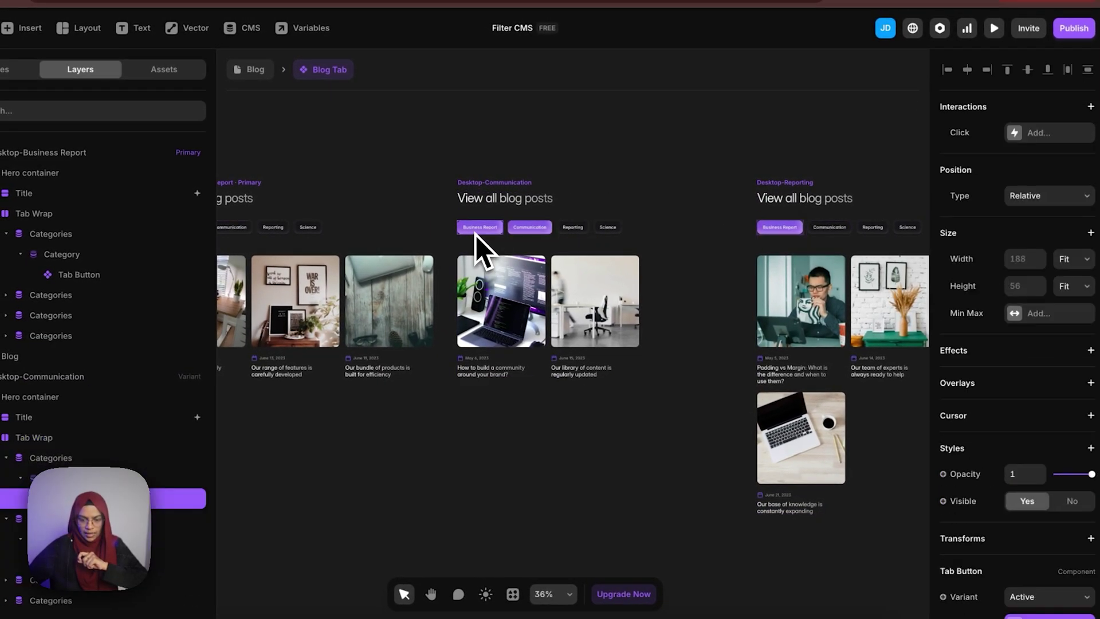
pyautogui.scroll(-3, 1054, 531)
pyautogui.click(1049, 507)
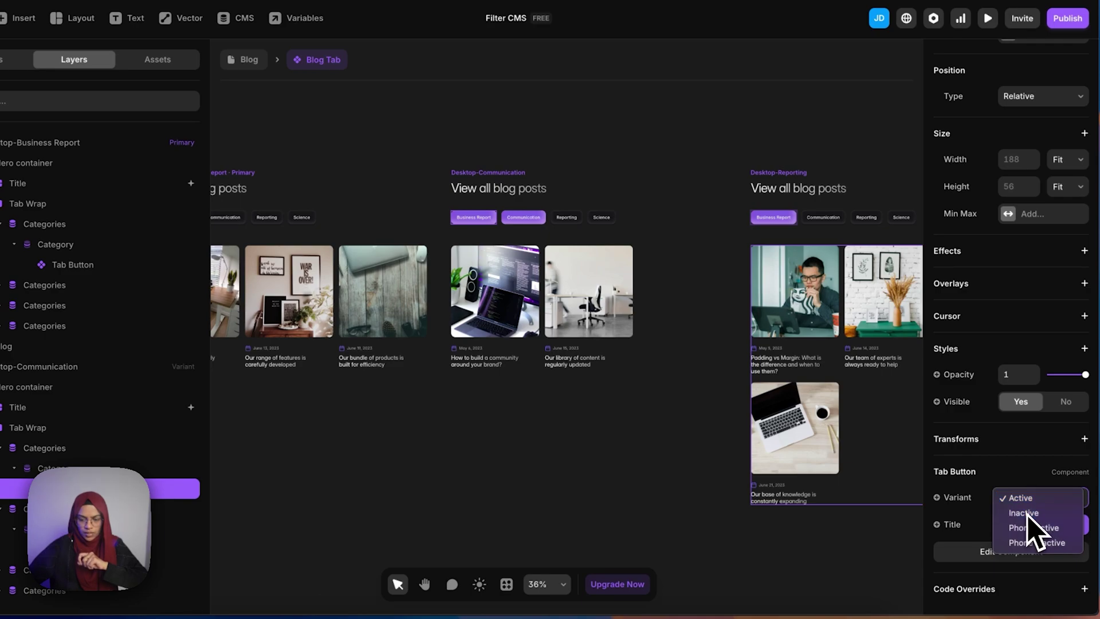
pyautogui.click(1023, 513)
pyautogui.click(645, 491)
# - In the Desktop-Reporting variant, set the Reporting tab button to Active and the Business Report tab button to Inactive
pyautogui.moveTo(645, 491); pyautogui.dragTo(332, 466)
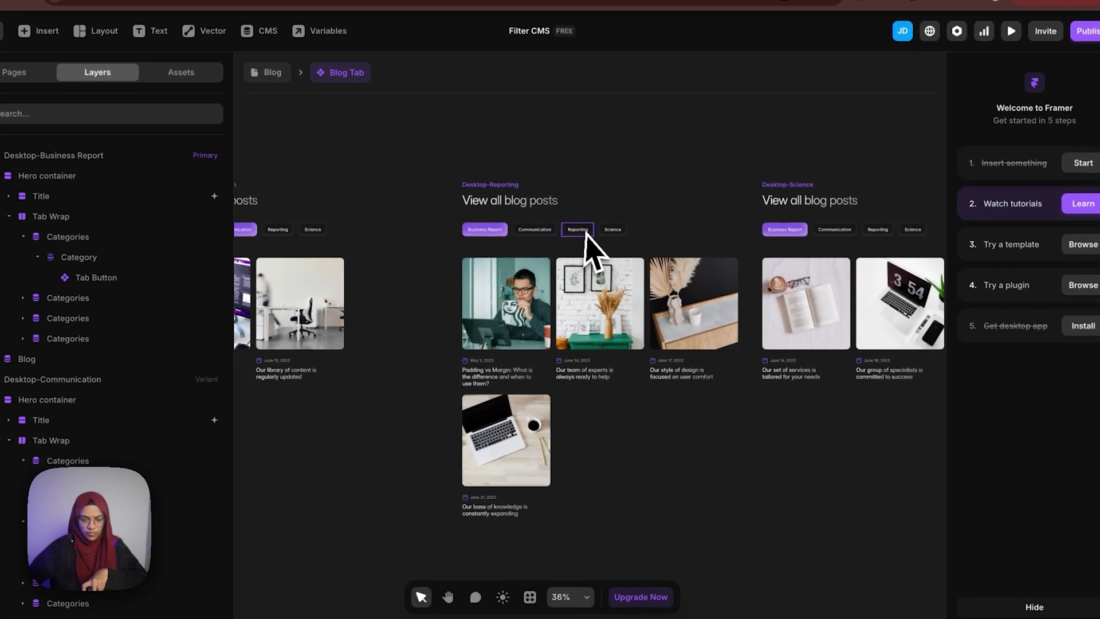
pyautogui.click(585, 232)
pyautogui.scroll(-3, 1085, 554)
pyautogui.click(1057, 513)
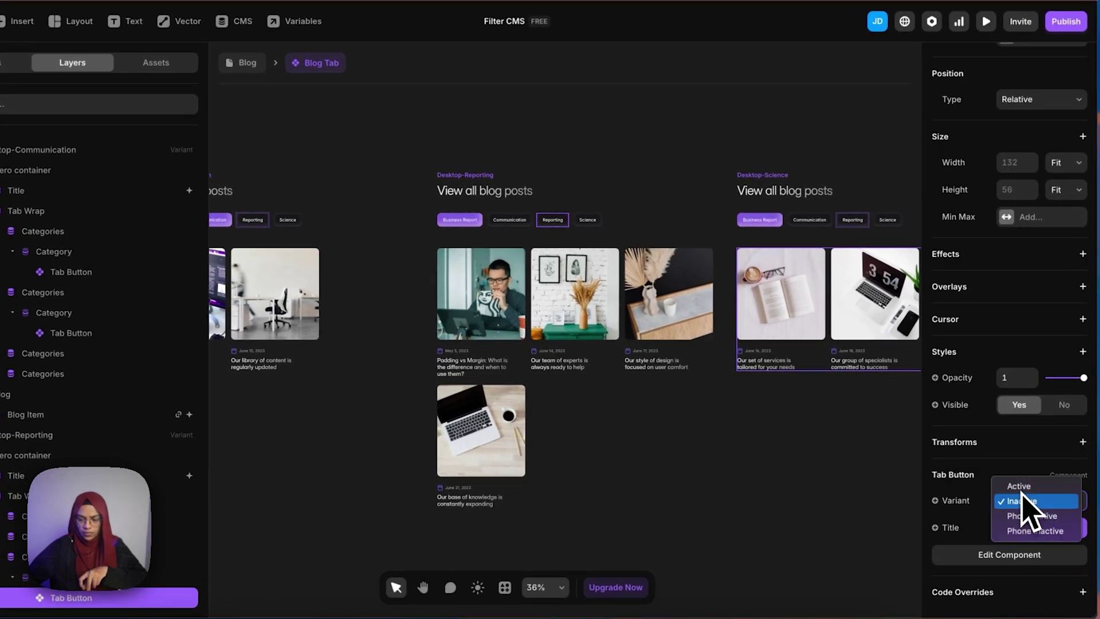
pyautogui.click(1019, 486)
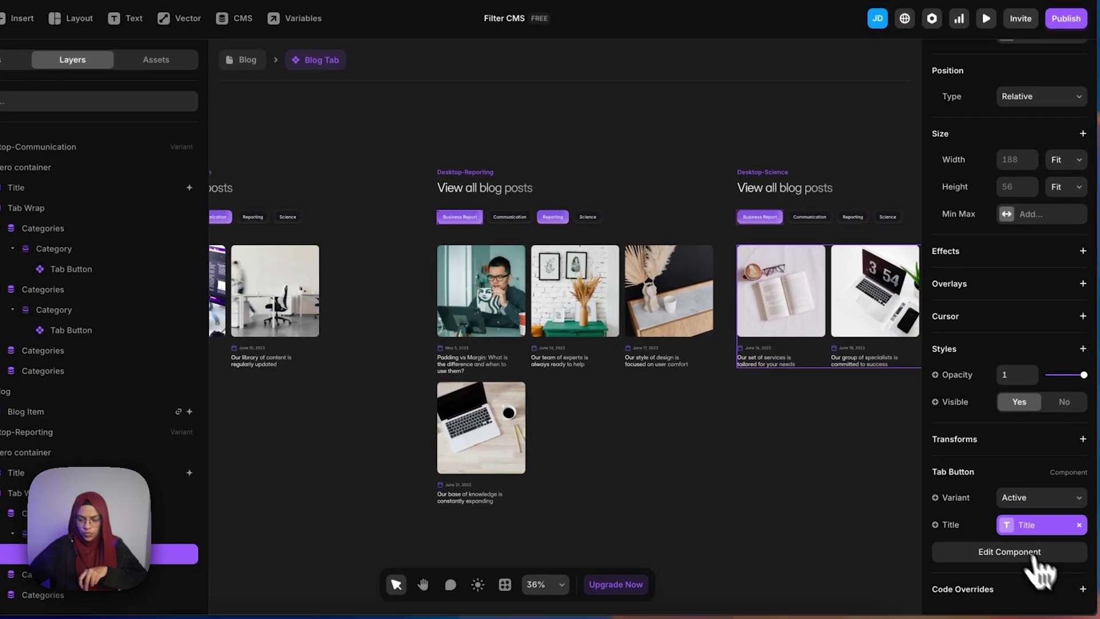
pyautogui.click(1020, 498)
pyautogui.click(1024, 514)
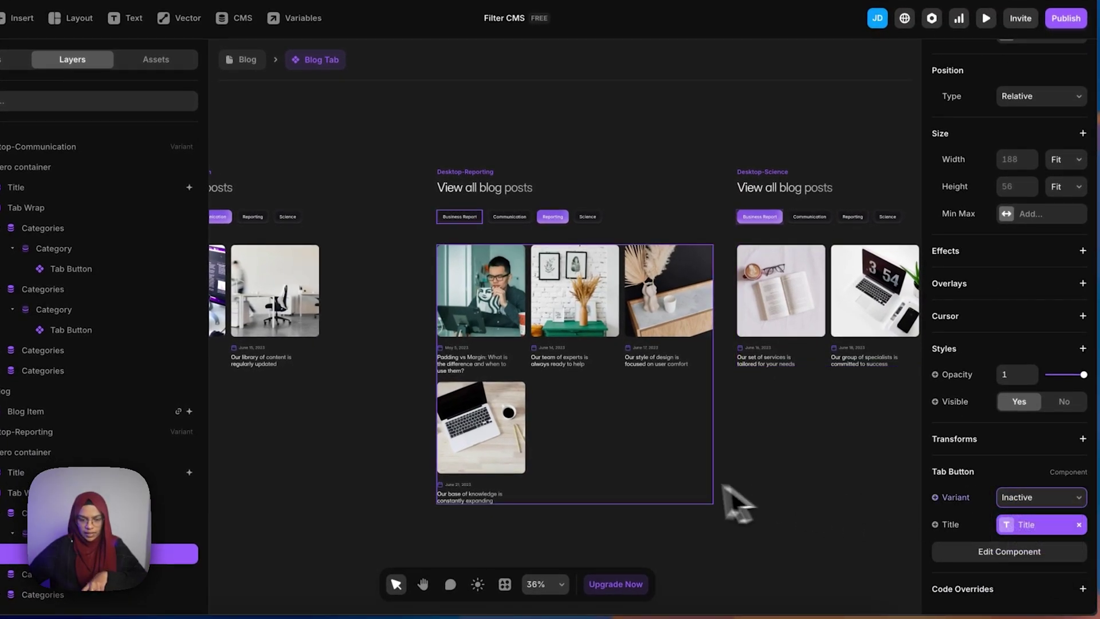
pyautogui.click(723, 484)
pyautogui.click(781, 510)
# - In the Desktop-Science variant, set the Science tab button to Active and the Business Report tab button to Inactive
pyautogui.hscroll(5, 688, 372)
pyautogui.click(589, 221)
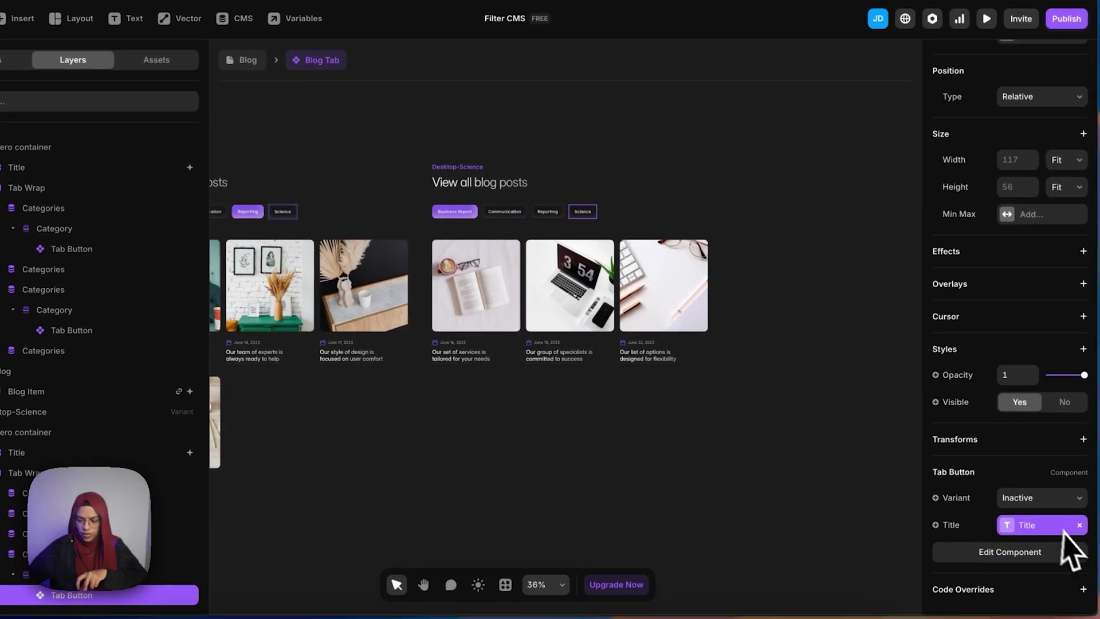
pyautogui.click(1025, 497)
pyautogui.click(1021, 486)
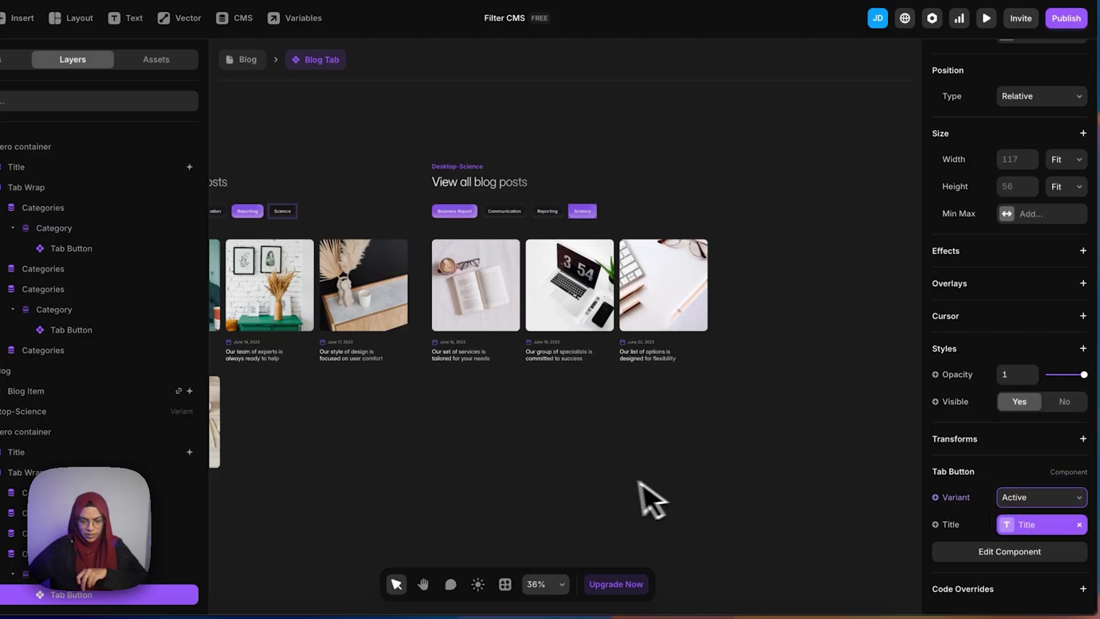
pyautogui.click(652, 499)
pyautogui.click(464, 211)
pyautogui.scroll(-2, 1031, 513)
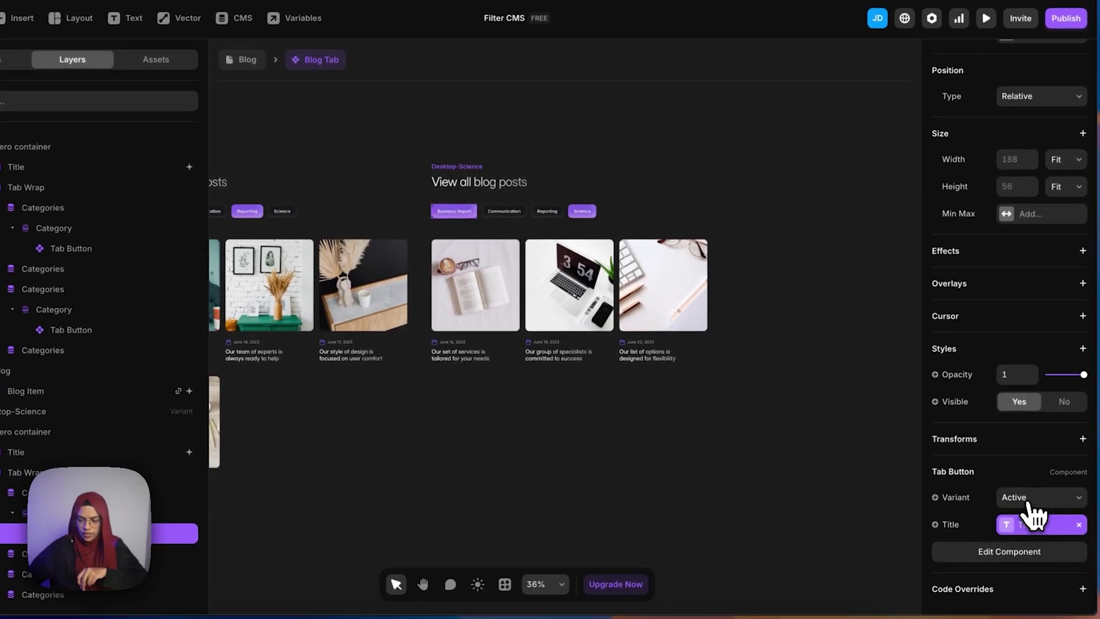
pyautogui.click(1031, 497)
pyautogui.click(1026, 518)
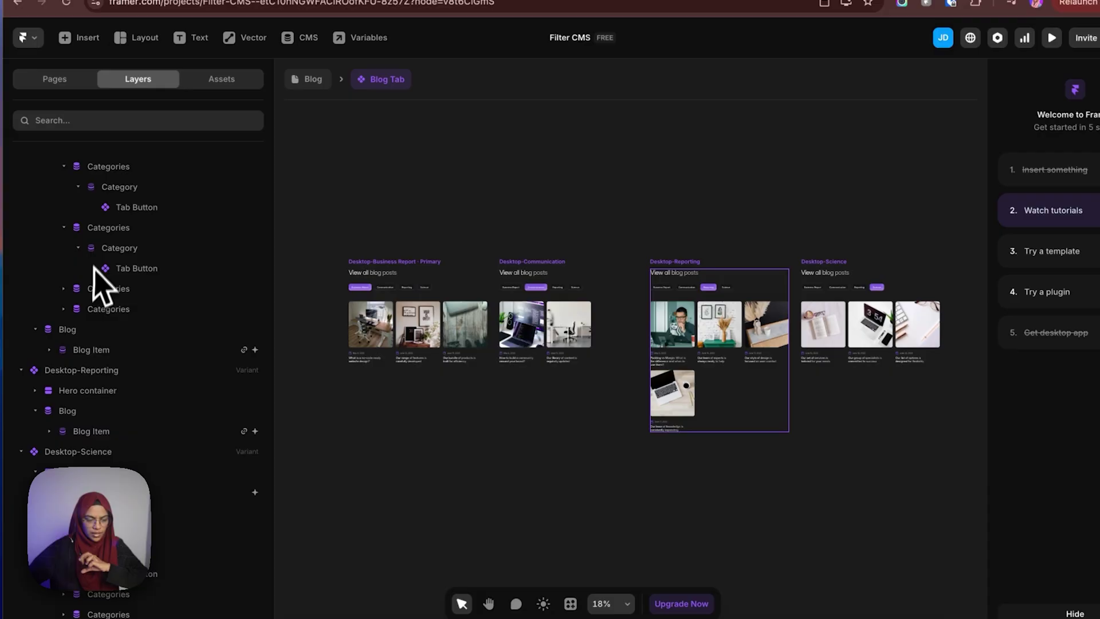
# - Collapse the layer trees of the Business Report, Communication, Reporting and Science desktop variants
pyautogui.scroll(5, 69, 241)
pyautogui.click(20, 162)
pyautogui.click(20, 182)
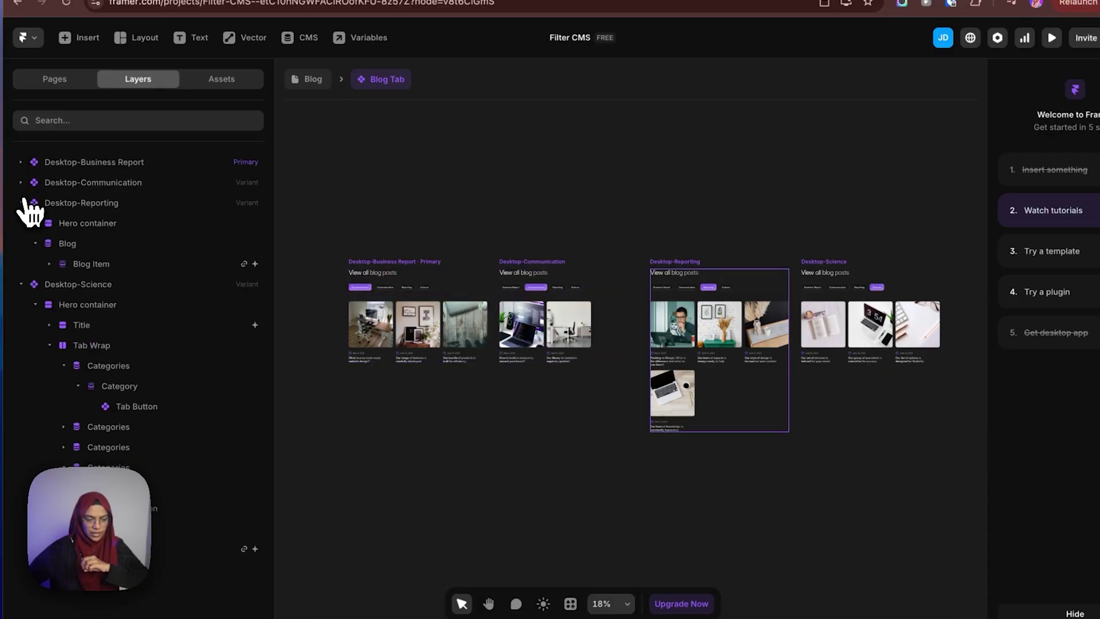
pyautogui.click(21, 203)
pyautogui.click(21, 223)
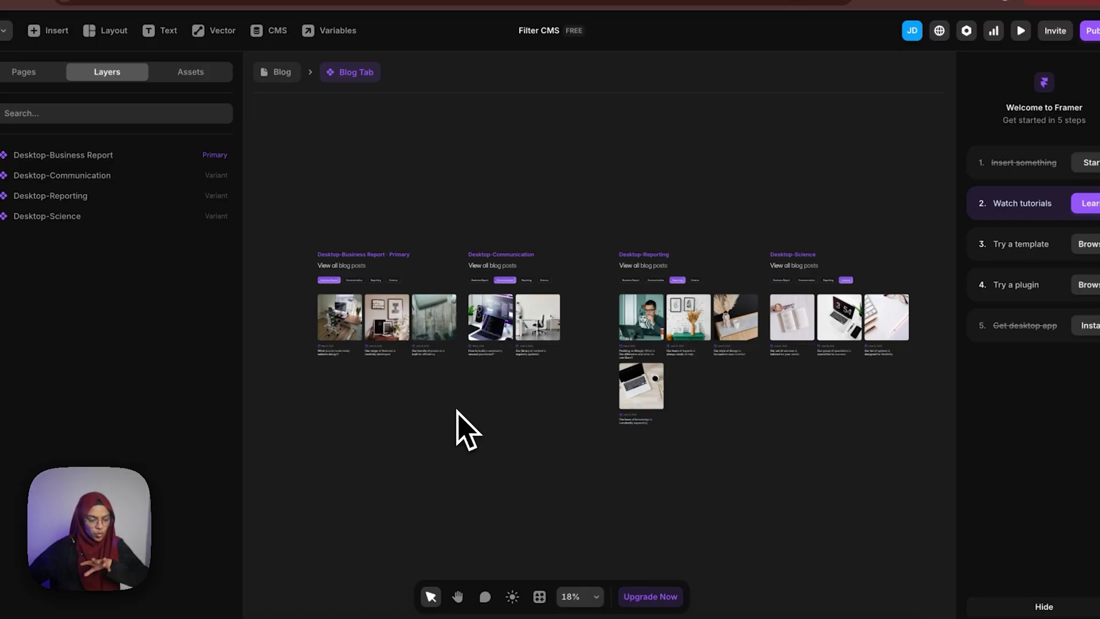
# - Give the Business Report tab button in the primary variant a click interaction that sets the Desktop-Business Report variant
pyautogui.scroll(3, 350, 321)
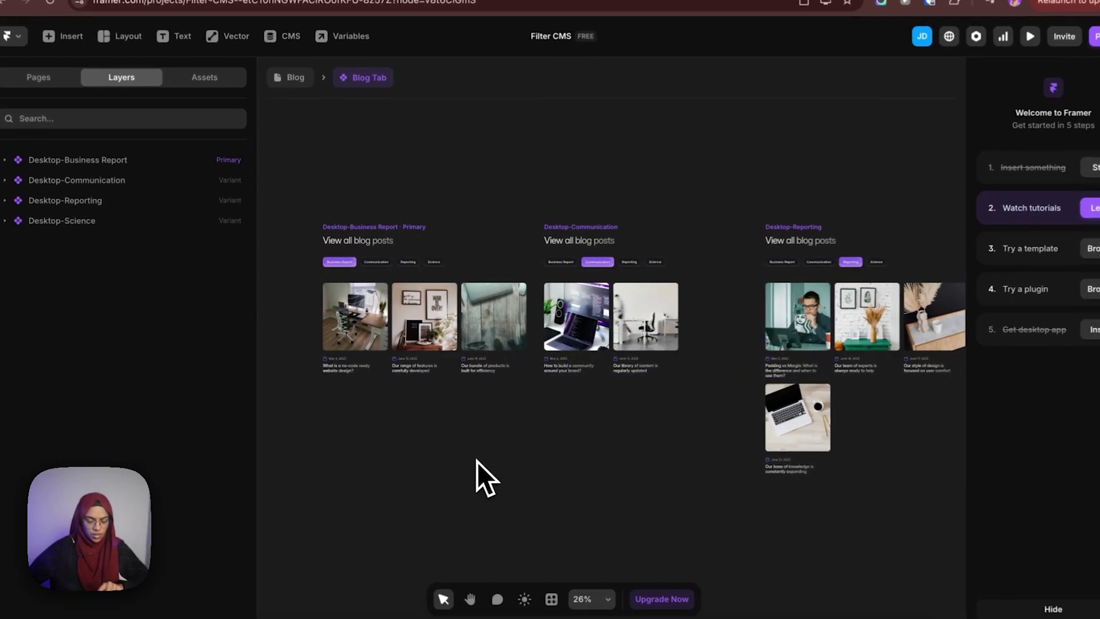
pyautogui.scroll(3, 332, 265)
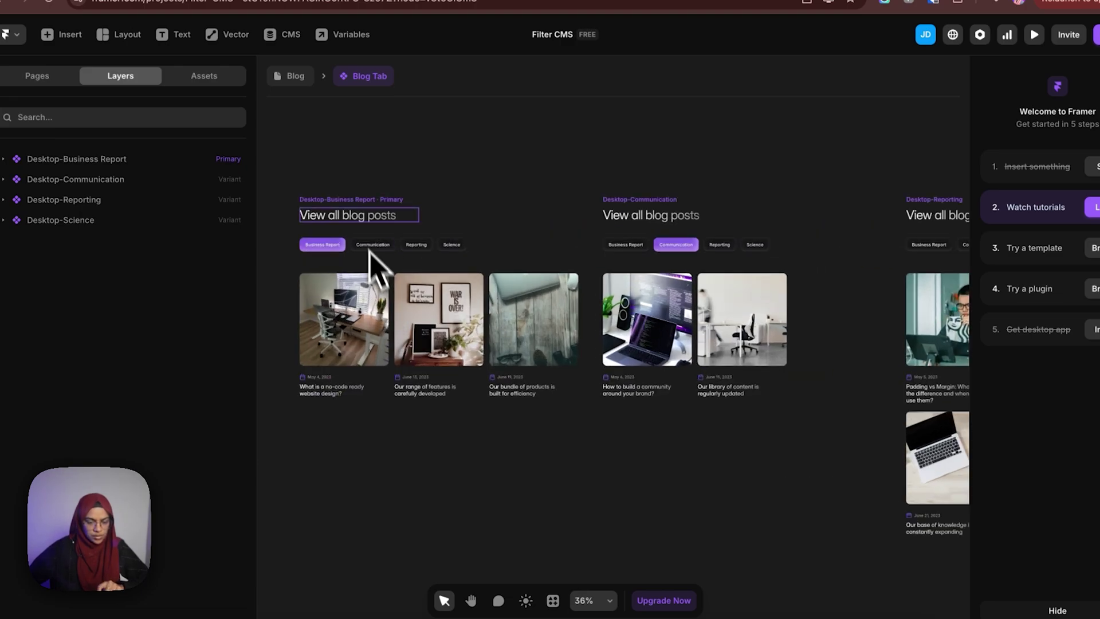
pyautogui.click(364, 207)
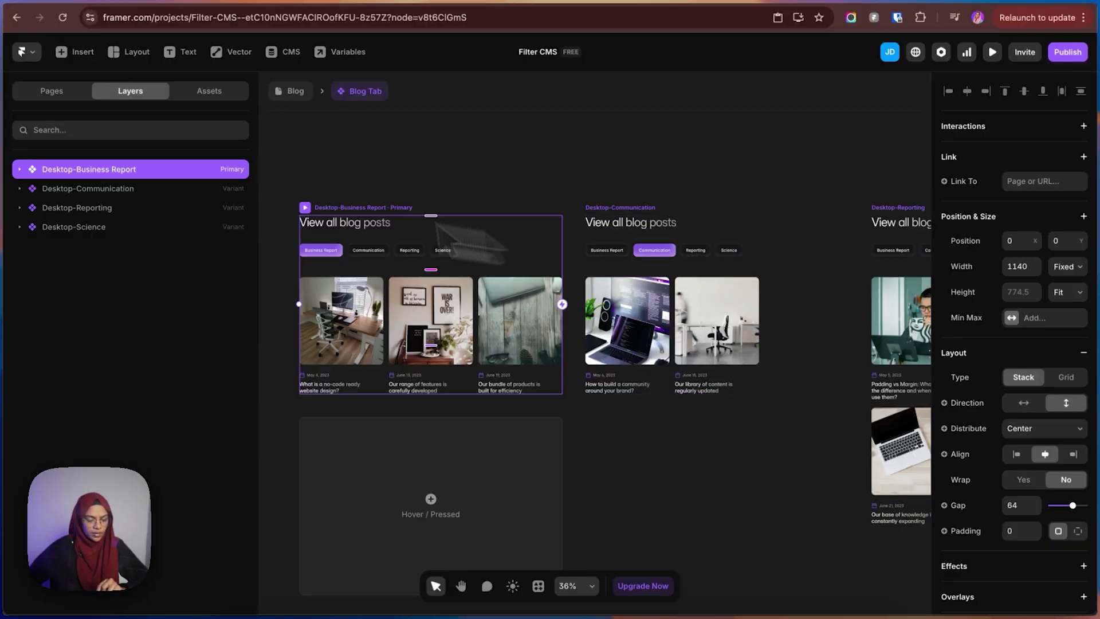
pyautogui.click(412, 177)
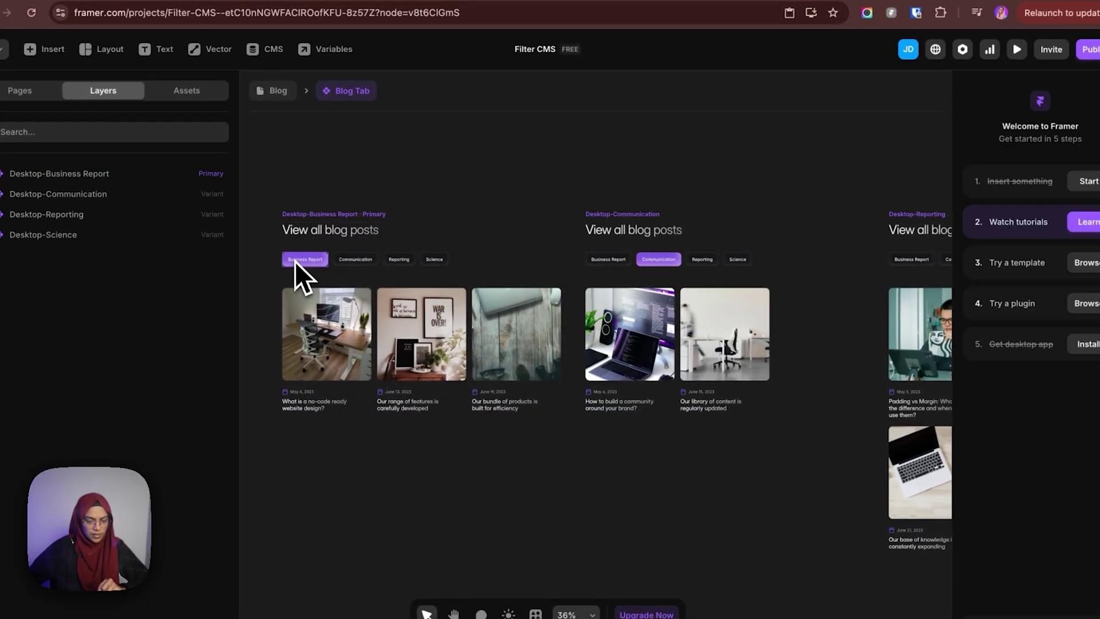
pyautogui.click(295, 262)
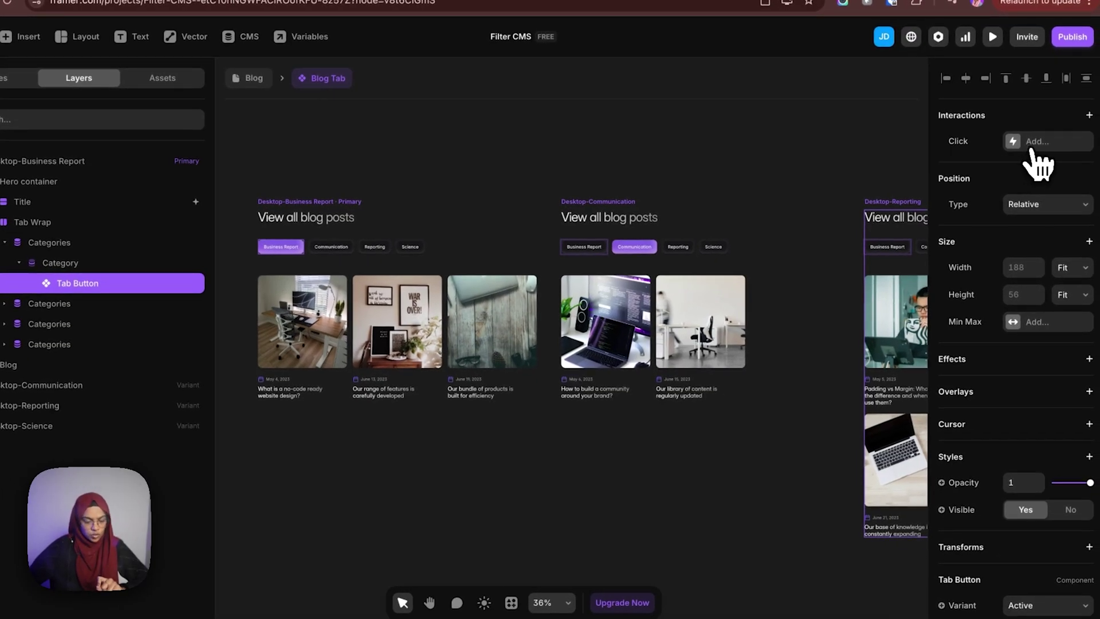
pyautogui.click(1035, 143)
pyautogui.click(987, 174)
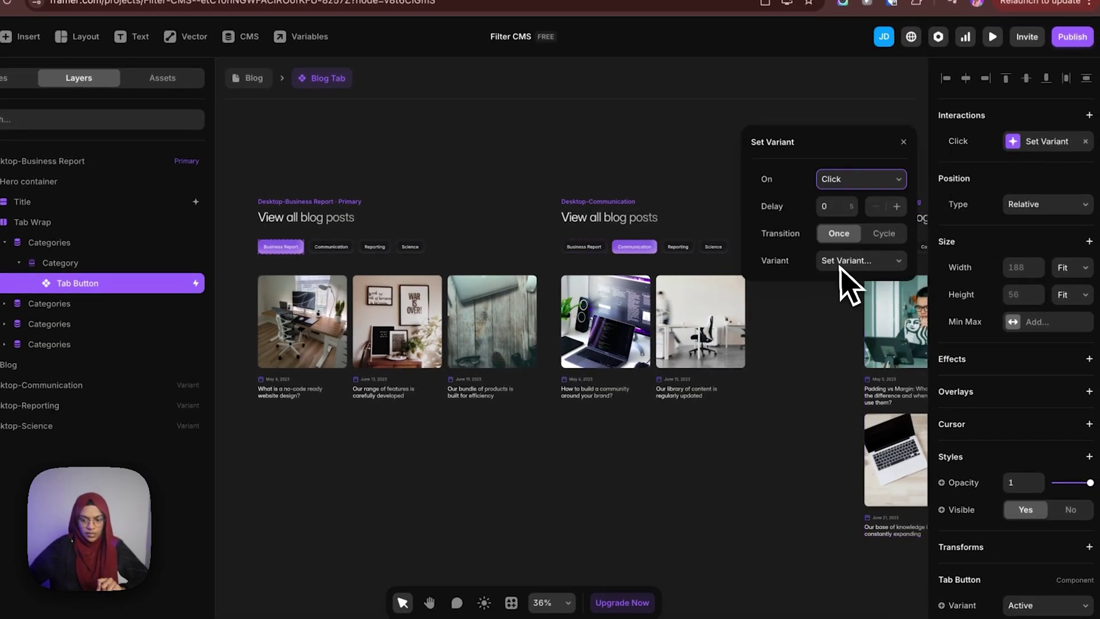
pyautogui.click(856, 262)
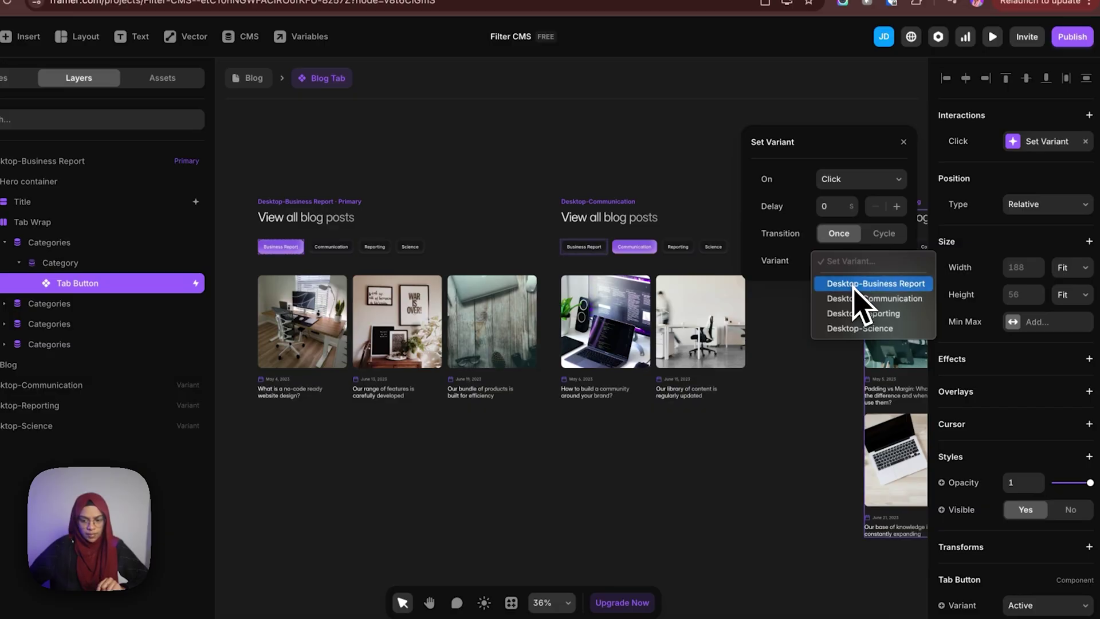
pyautogui.click(853, 284)
pyautogui.click(491, 486)
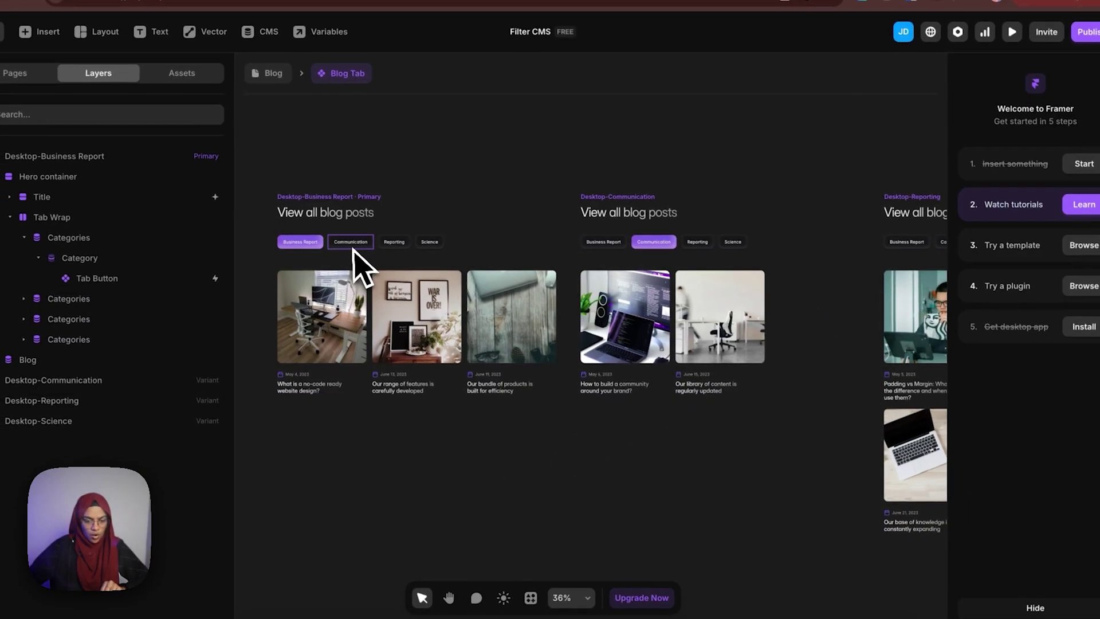
# - Connect the Communication tab button in the primary variant to the Desktop-Communication variant with a click interaction
pyautogui.click(352, 247)
pyautogui.scroll(5, 380, 251)
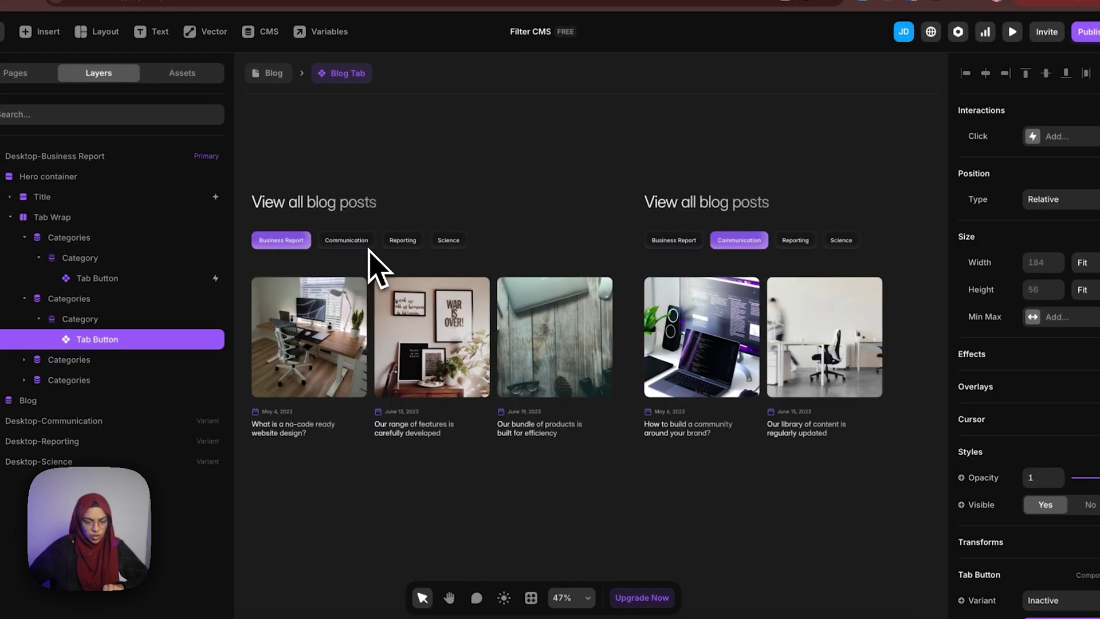
pyautogui.moveTo(378, 240); pyautogui.dragTo(738, 253)
# - Add a click interaction to the primary variant's Reporting tab button and set its target variant to Desktop-Reporting
pyautogui.click(408, 241)
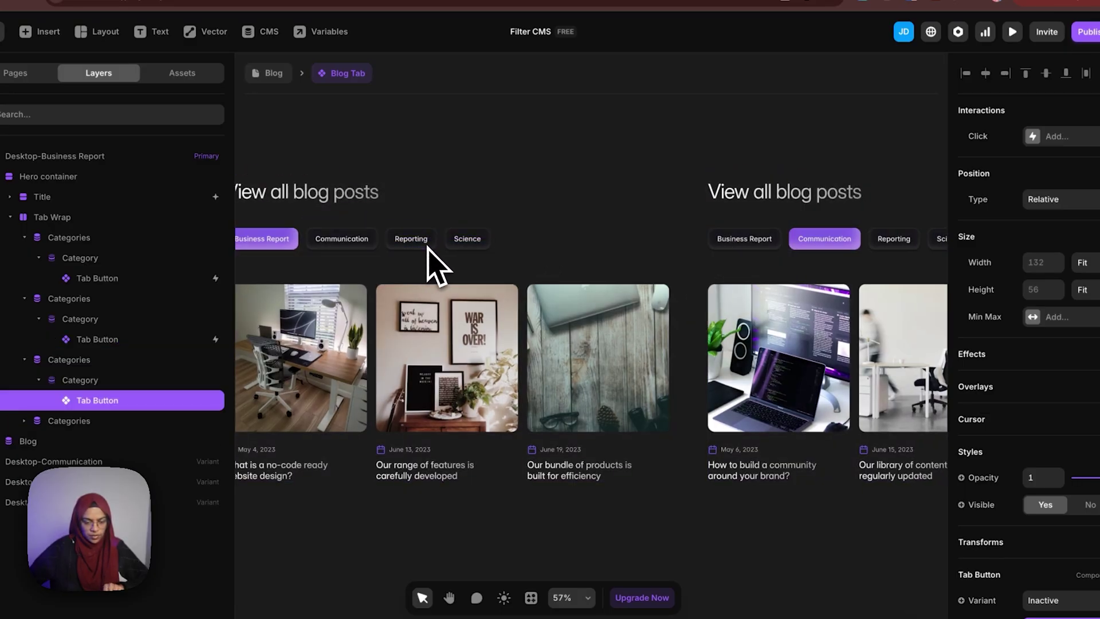
pyautogui.moveTo(436, 238); pyautogui.dragTo(980, 252)
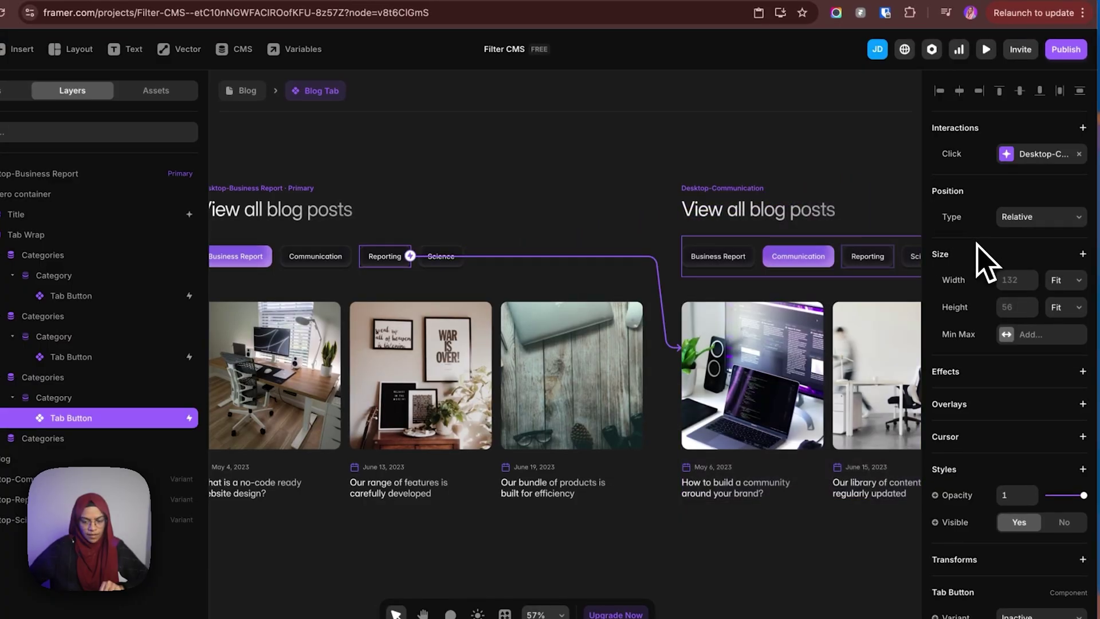
pyautogui.click(1031, 154)
pyautogui.click(848, 273)
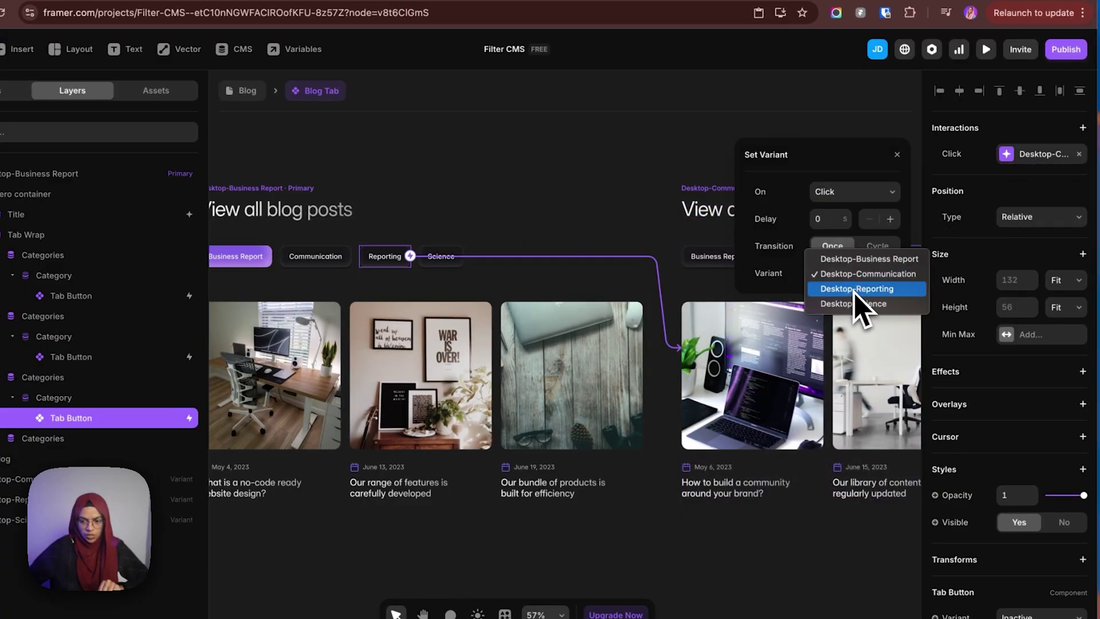
pyautogui.click(853, 289)
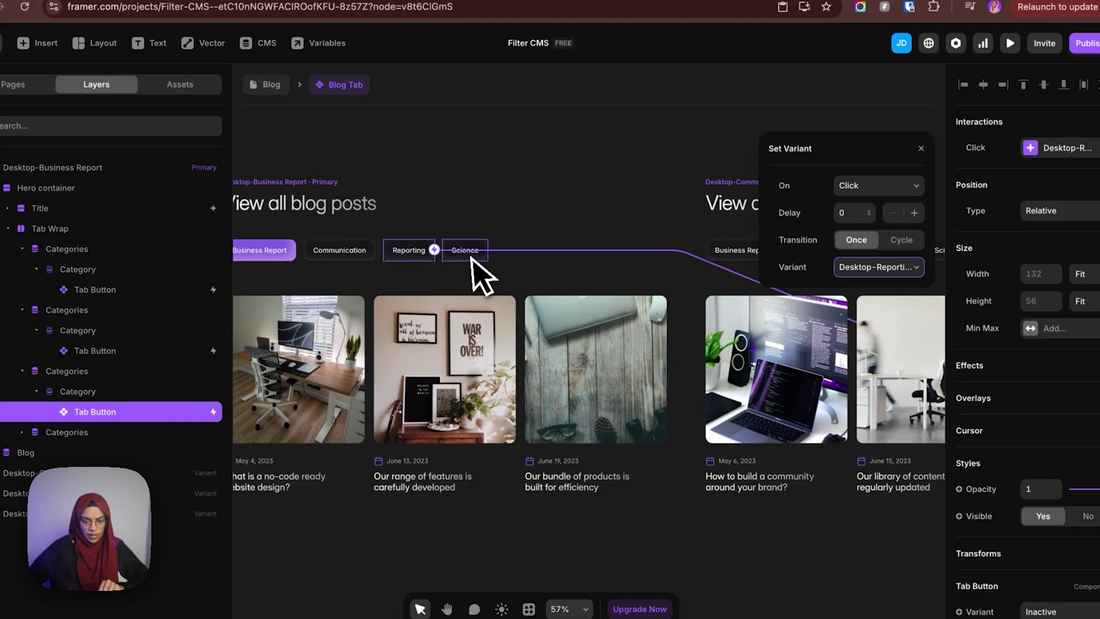
# - Add a click interaction to the primary variant's Science tab button and set its target variant to Desktop-Science
pyautogui.click(455, 256)
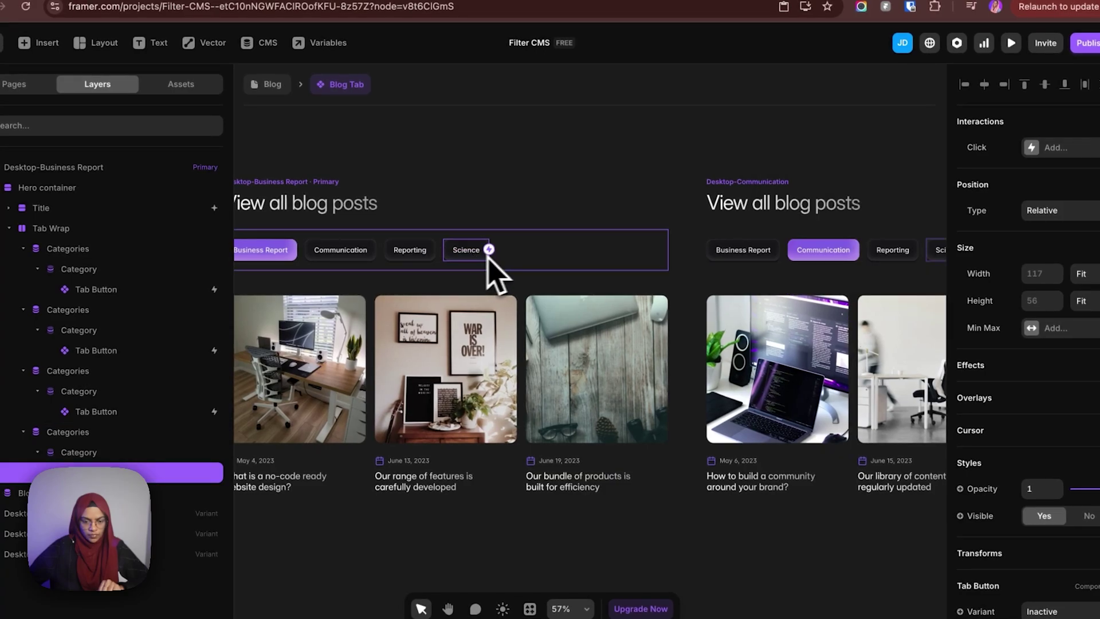
pyautogui.moveTo(462, 256); pyautogui.dragTo(728, 283)
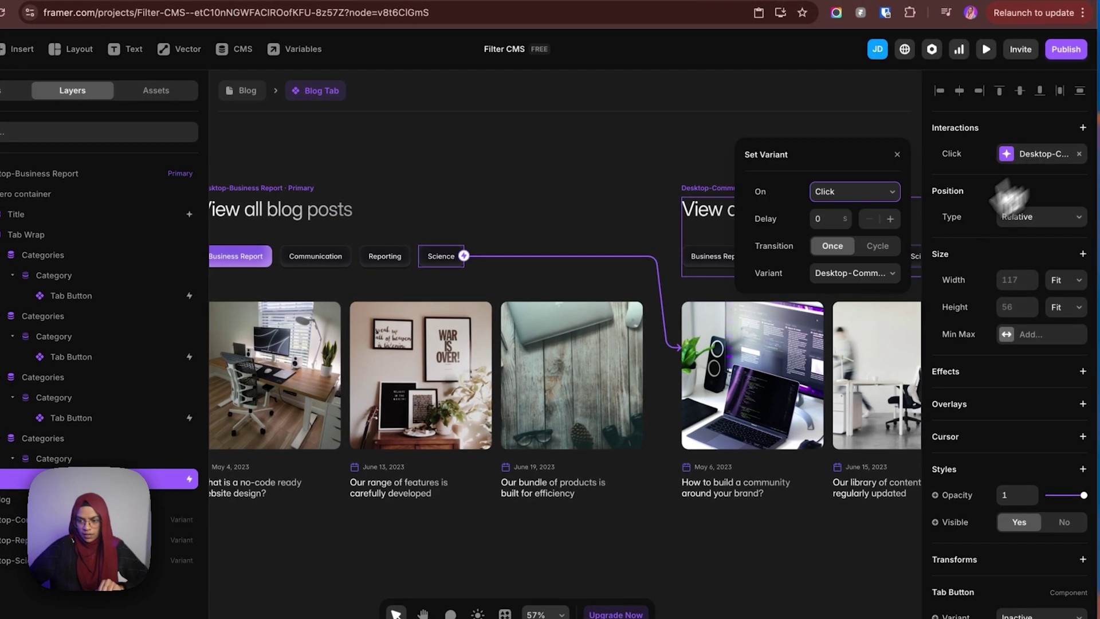
pyautogui.click(860, 307)
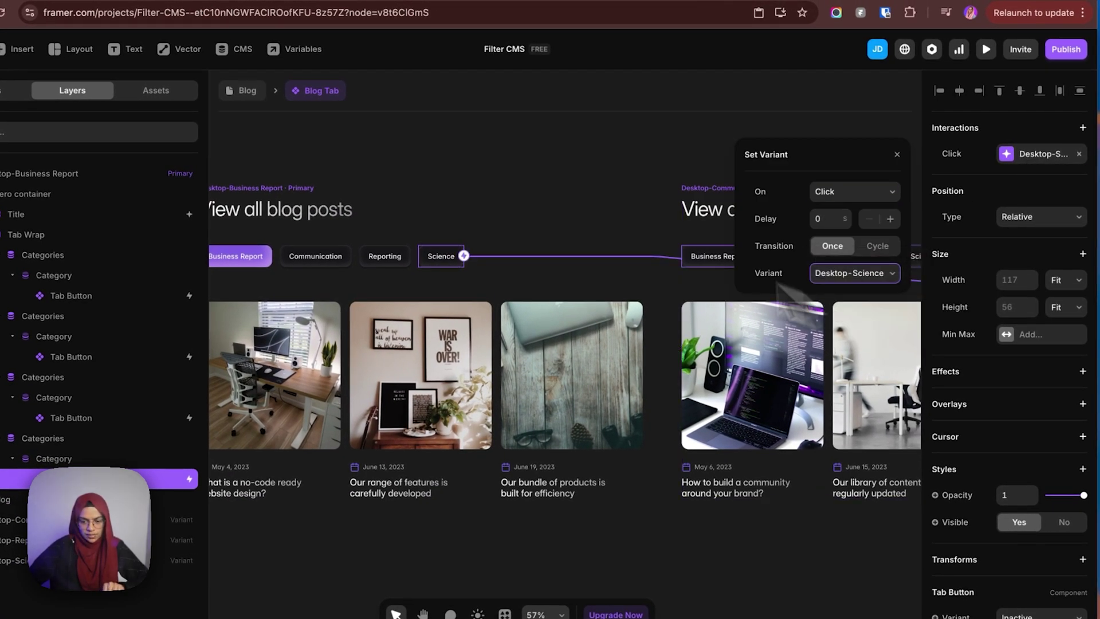
pyautogui.click(526, 195)
pyautogui.click(663, 437)
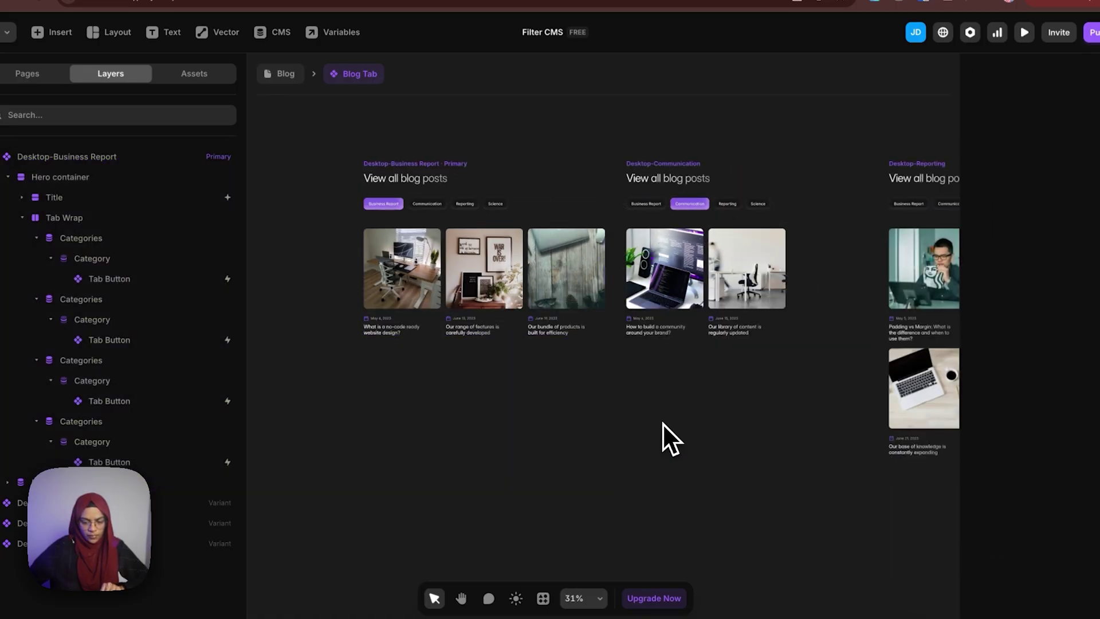
# - Check the click interactions of the Business Report, Communication and Reporting tab buttons in the Desktop-Communication variant
pyautogui.hscroll(3, 572, 410)
pyautogui.scroll(3, 544, 238)
pyautogui.click(544, 211)
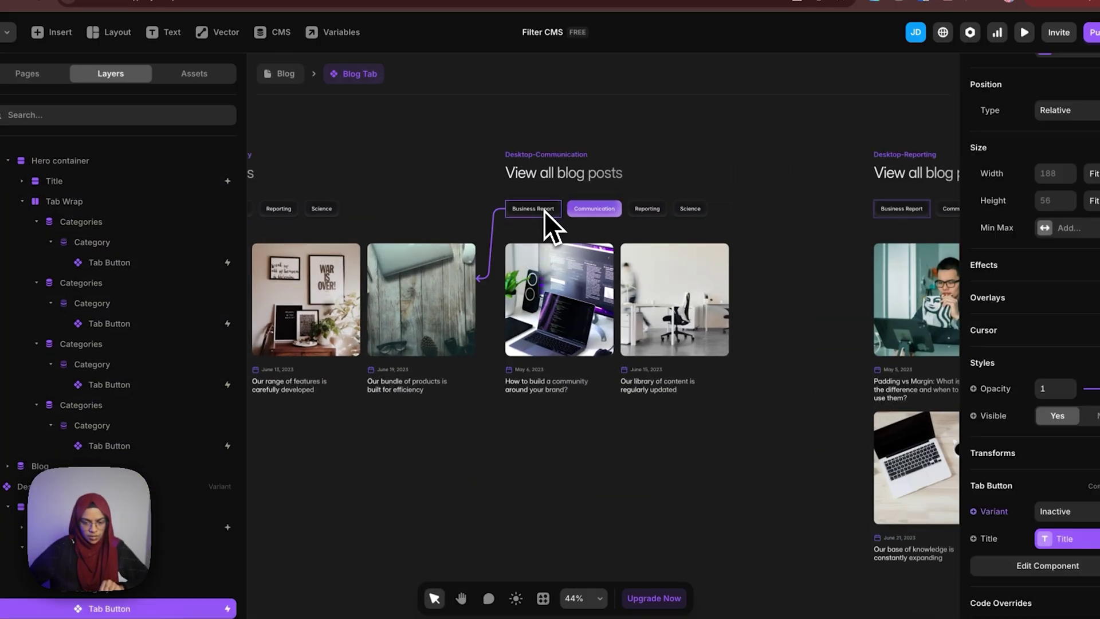
pyautogui.click(587, 212)
pyautogui.click(640, 211)
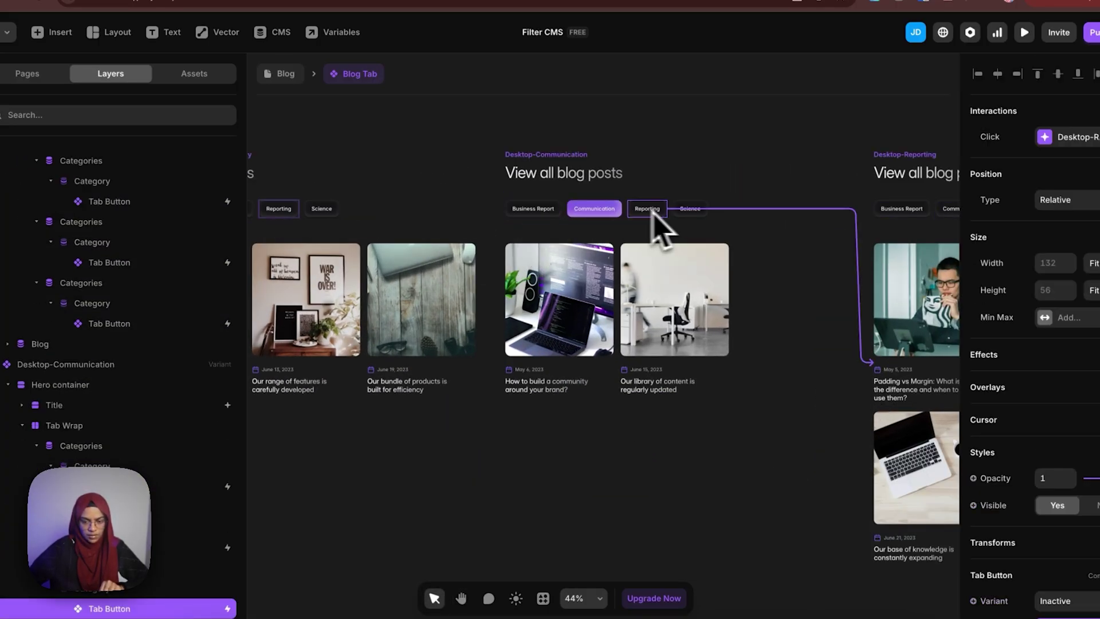
# - Inspect the click interaction of the Science tab in the Desktop-Communication variant and look over all the desktop variants
pyautogui.click(690, 209)
pyautogui.click(636, 507)
pyautogui.scroll(-3, 626, 489)
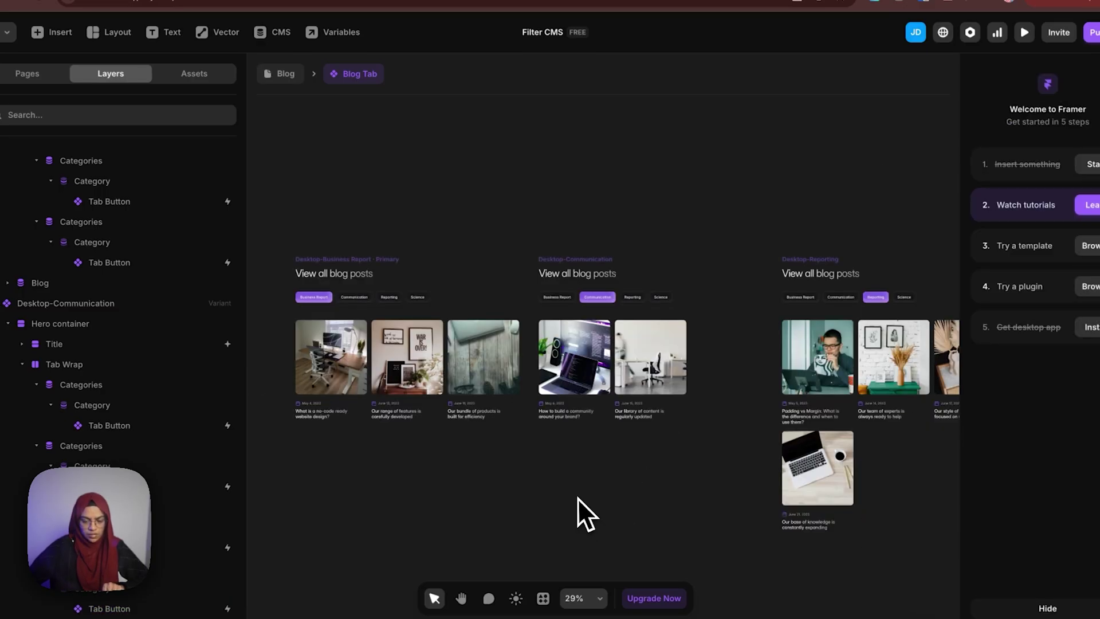
pyautogui.hscroll(-2, 577, 510)
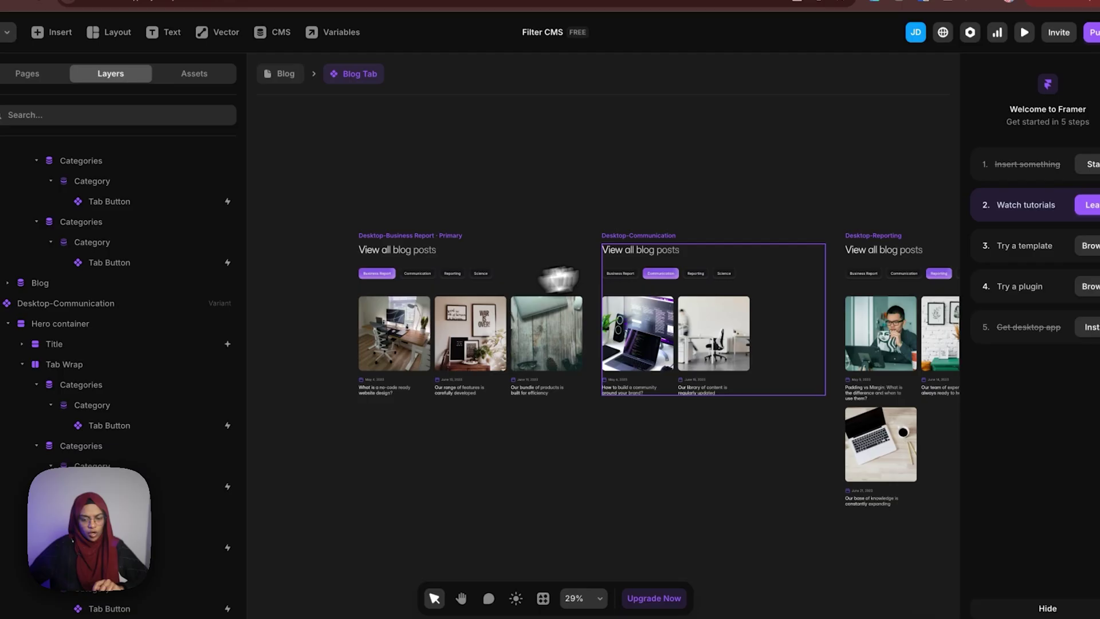
pyautogui.scroll(4, 2, 175)
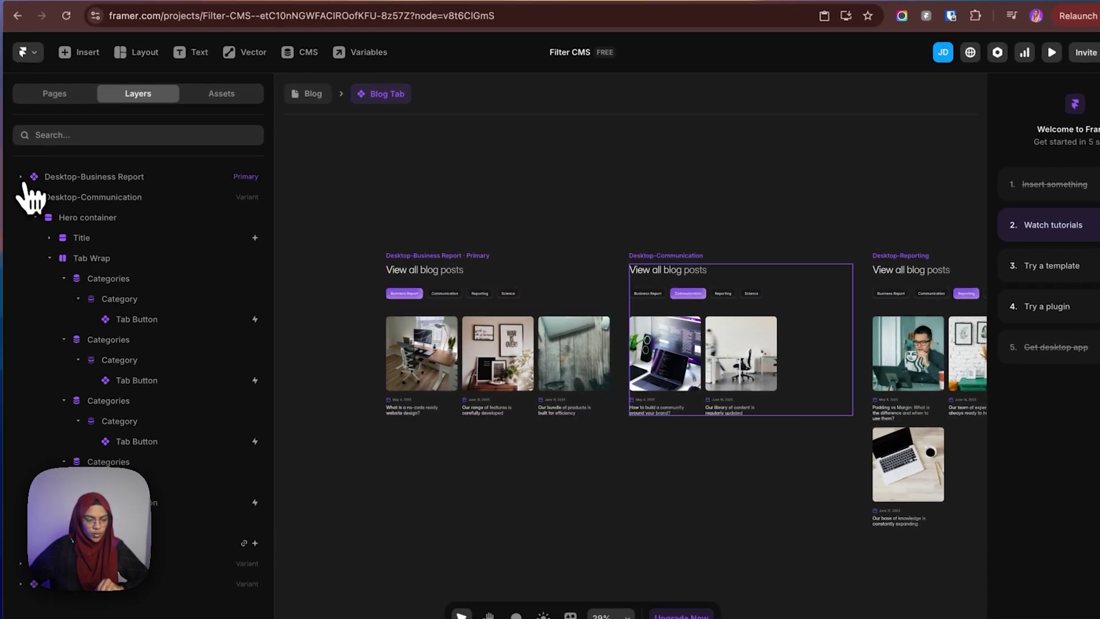
# - Preview the blog page and test switching between the Business Report, Communication, Reporting and Science tabs
pyautogui.press('super+p')
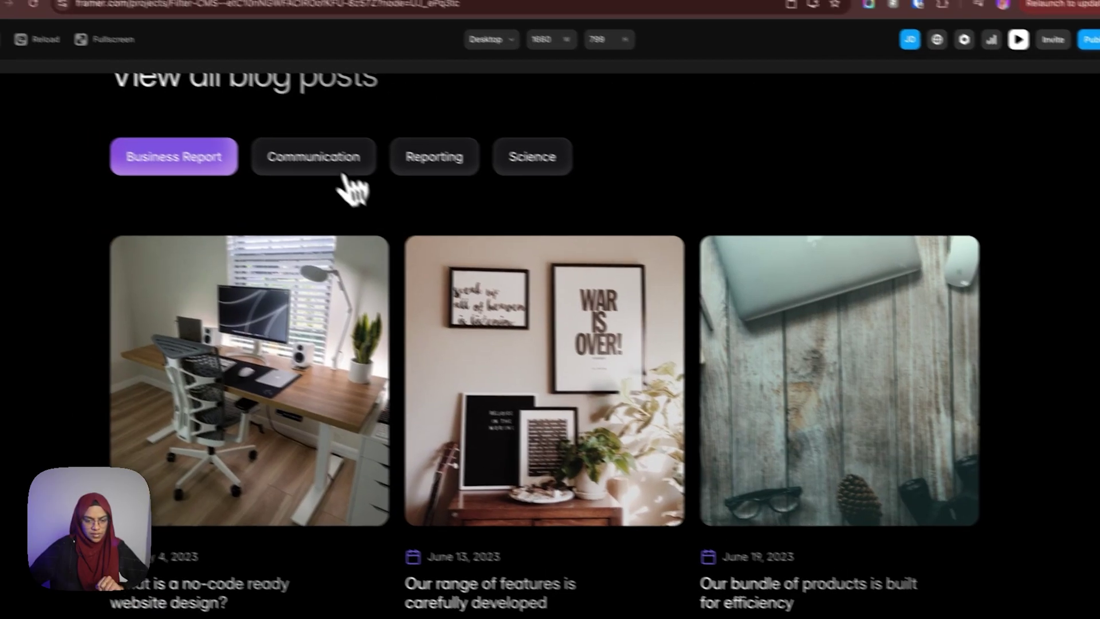
pyautogui.click(434, 158)
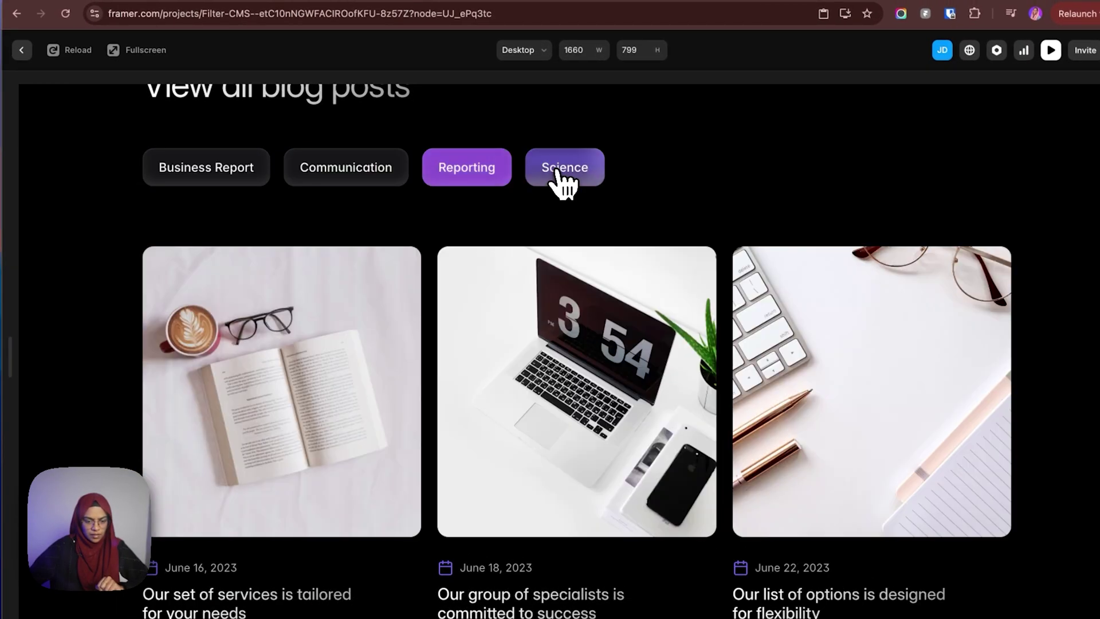
pyautogui.click(533, 158)
pyautogui.click(433, 158)
pyautogui.click(313, 157)
pyautogui.click(232, 184)
pyautogui.press('Escape')
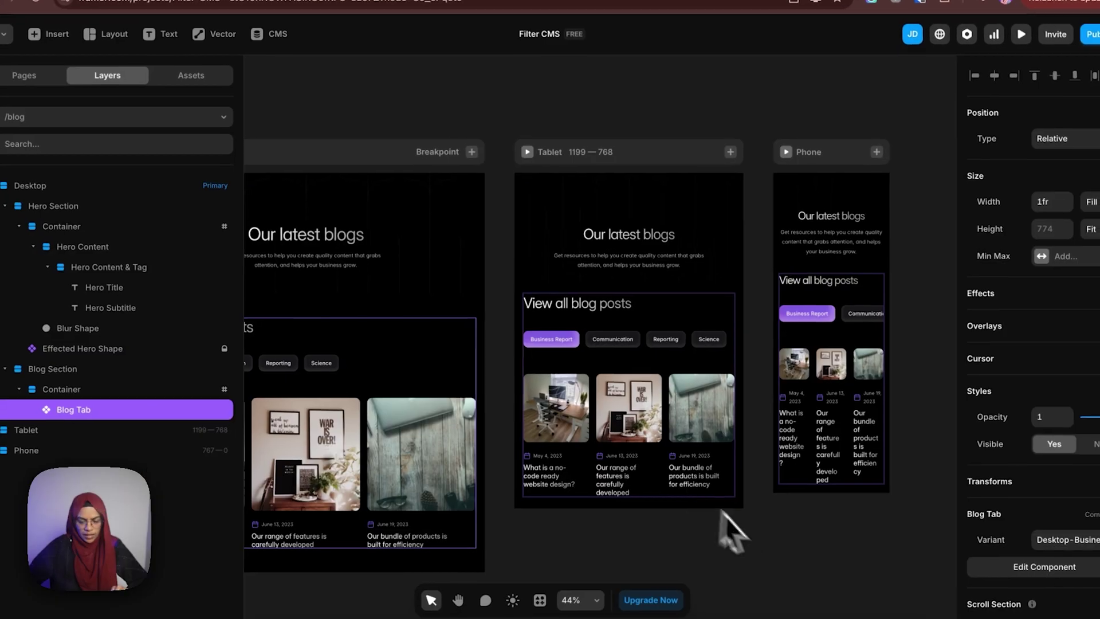
# - Check the Blog Tab on the Tablet and Phone breakpoints and open the component for editing
pyautogui.click(774, 555)
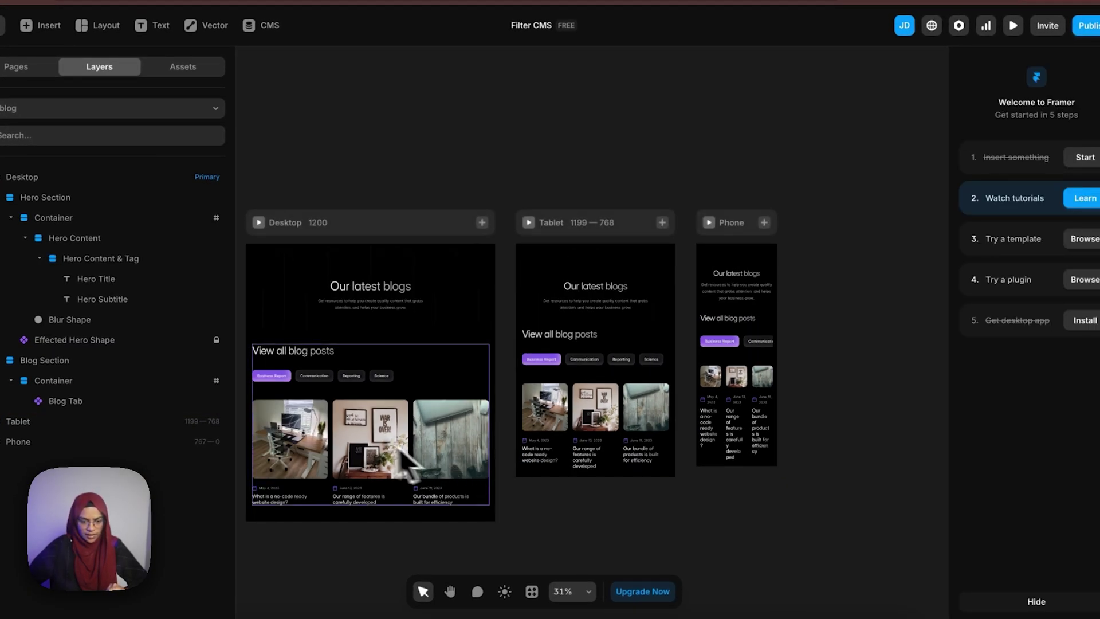
pyautogui.click(575, 373)
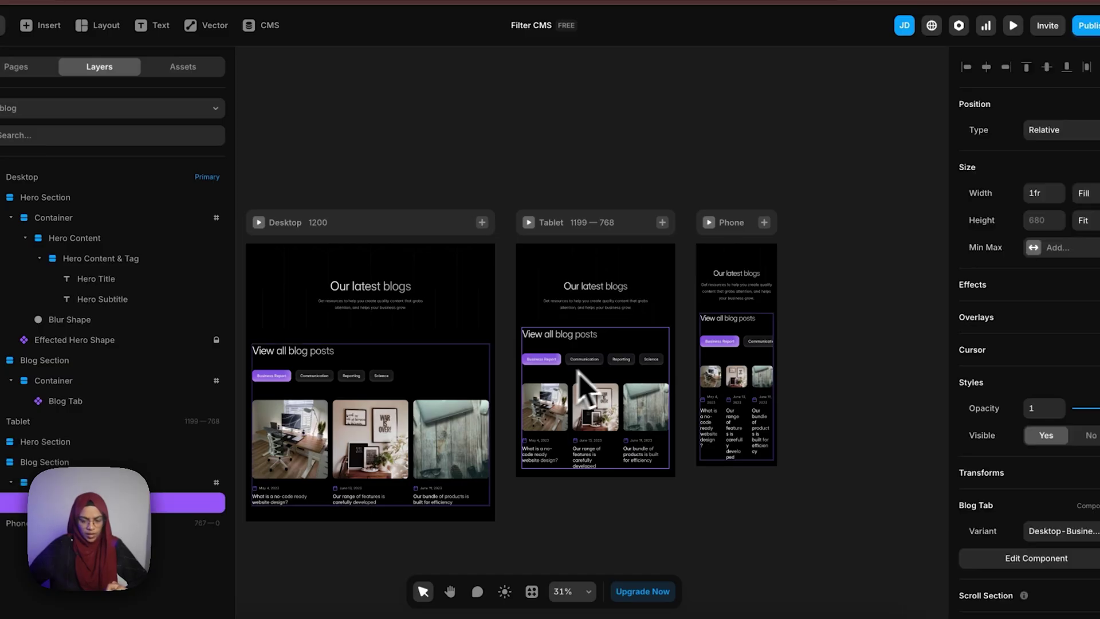
pyautogui.click(723, 363)
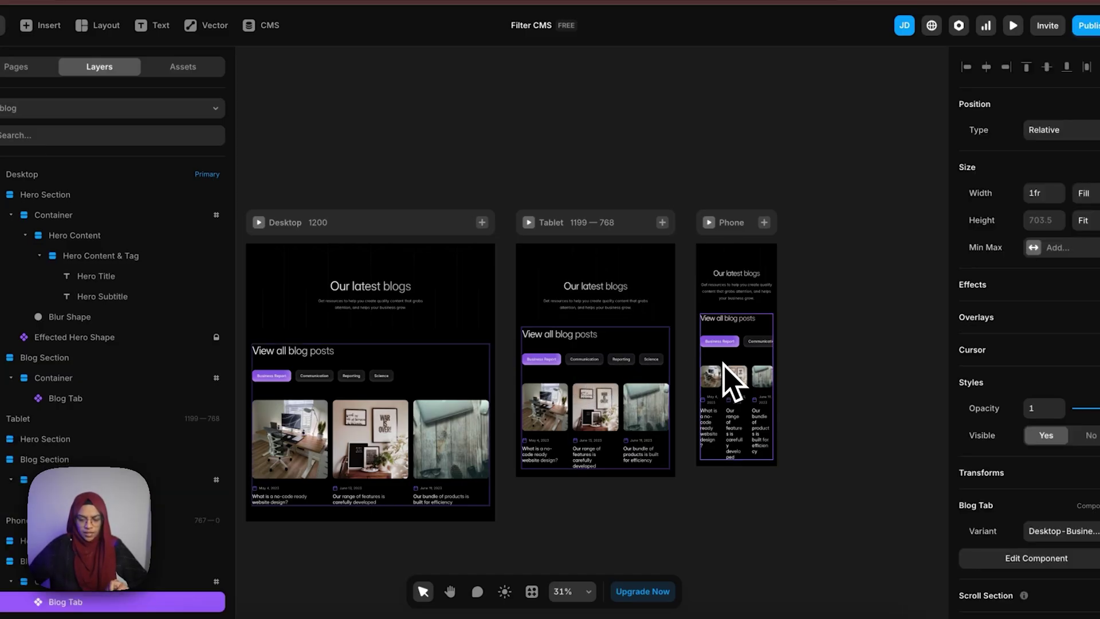
pyautogui.doubleClick(743, 390)
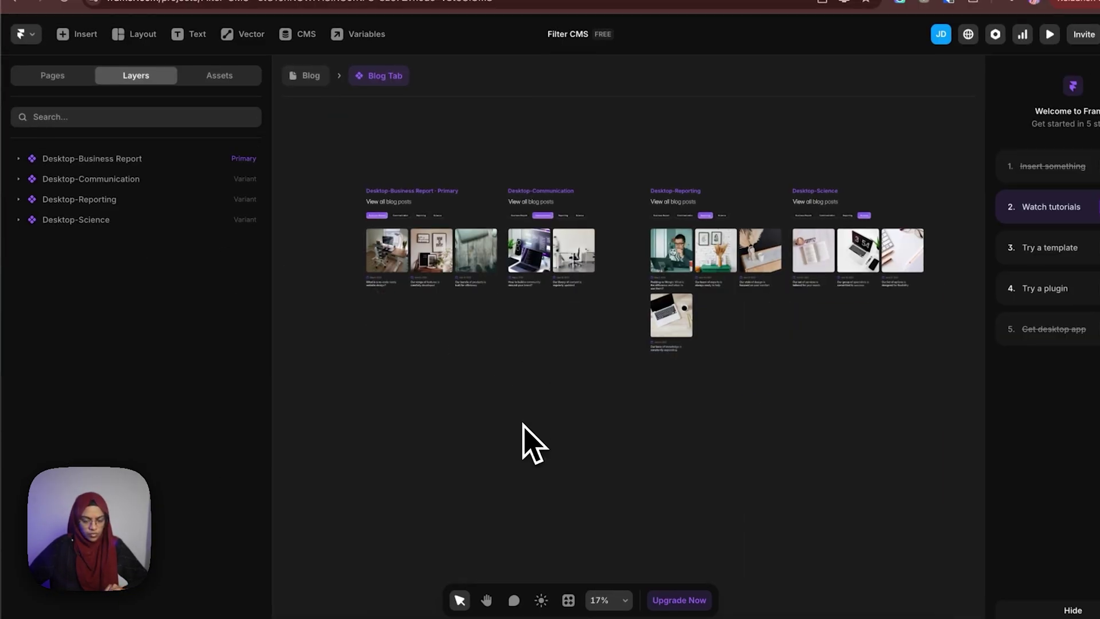
# - Add a variant based on Desktop-Business Report and place it directly below the original
pyautogui.scroll(-3, 584, 471)
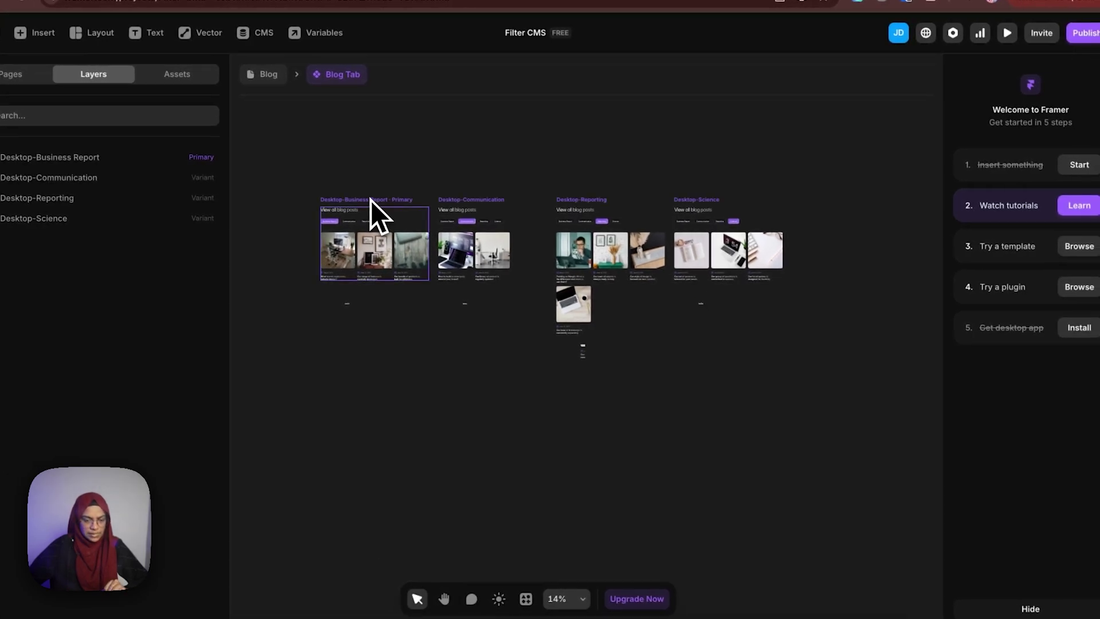
pyautogui.click(370, 201)
pyautogui.click(825, 263)
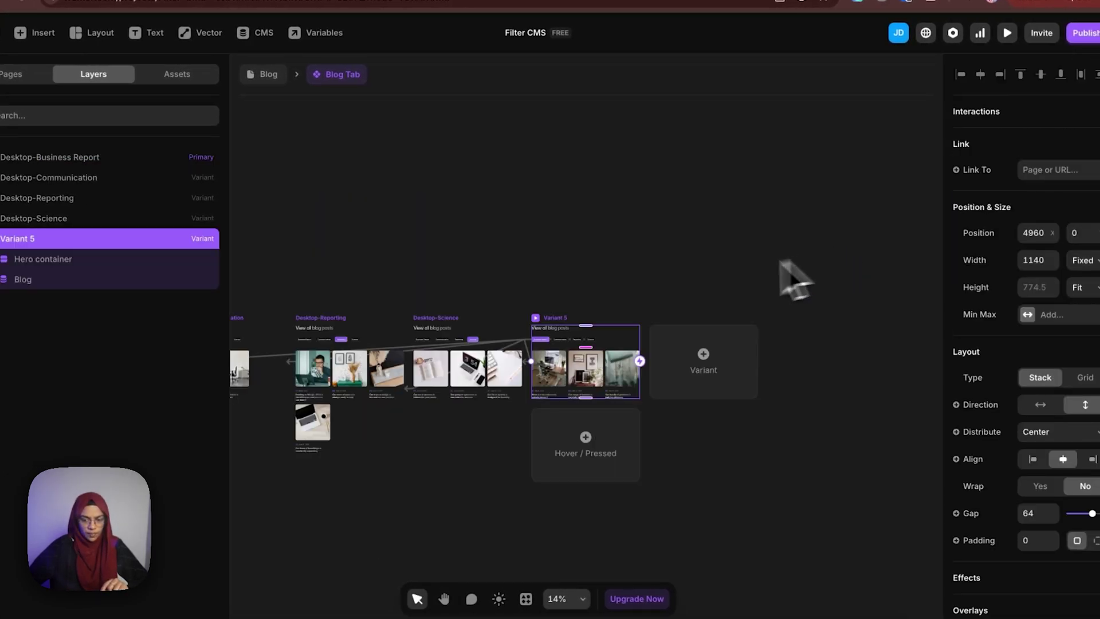
pyautogui.moveTo(569, 318); pyautogui.dragTo(369, 472)
pyautogui.press('super+z')
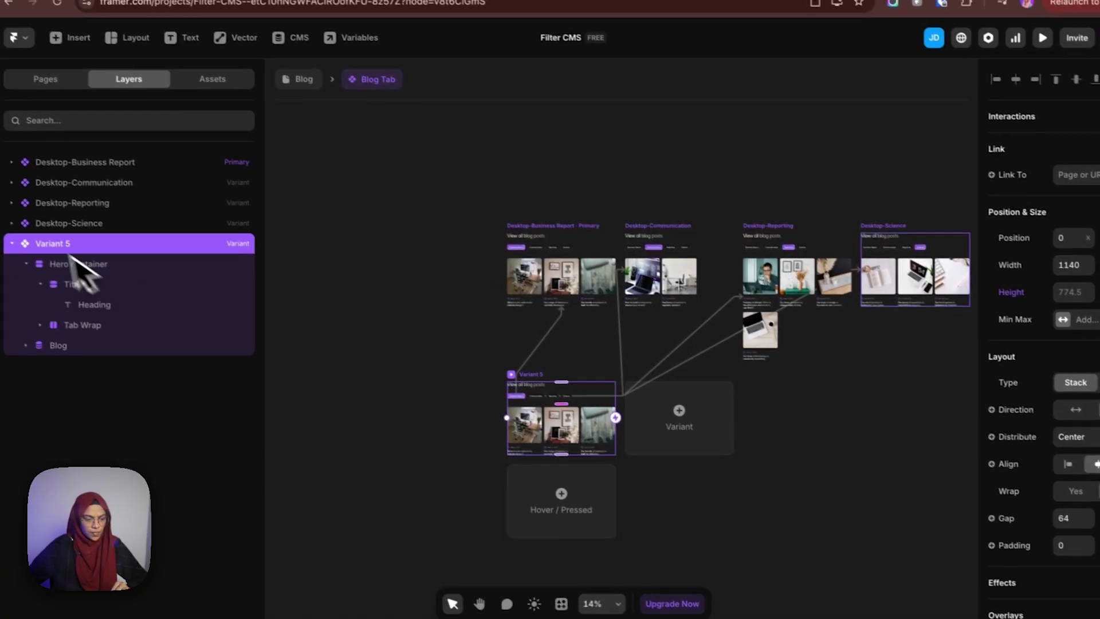
# - Rename the new variant below Desktop-Business Report as Mobile-Business Report, reusing the desktop variant's name
pyautogui.click(12, 243)
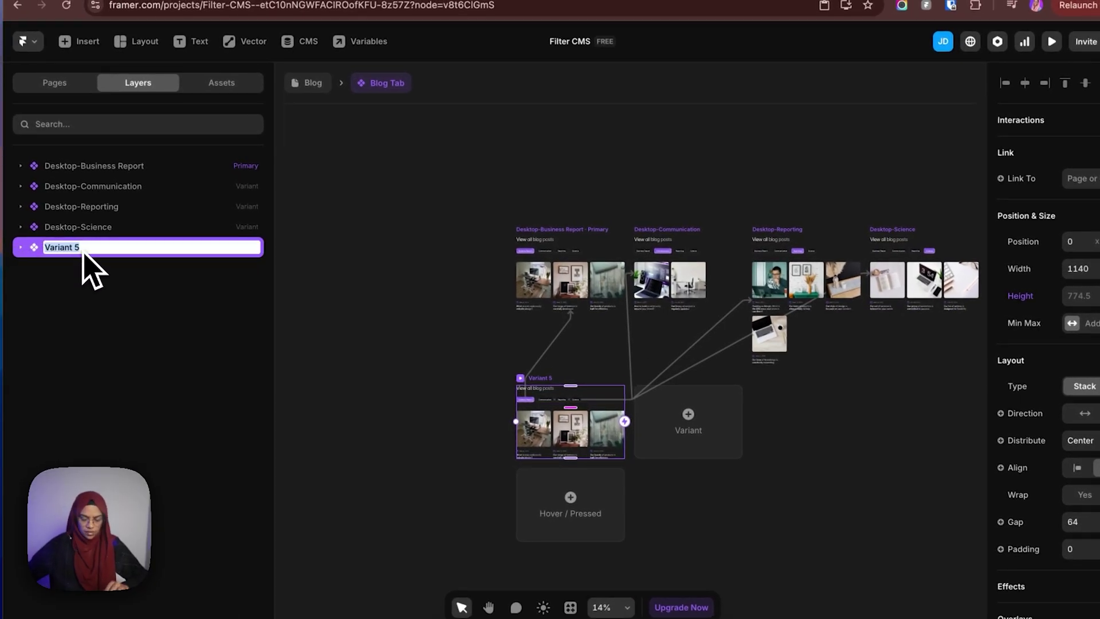
pyautogui.doubleClick(80, 166)
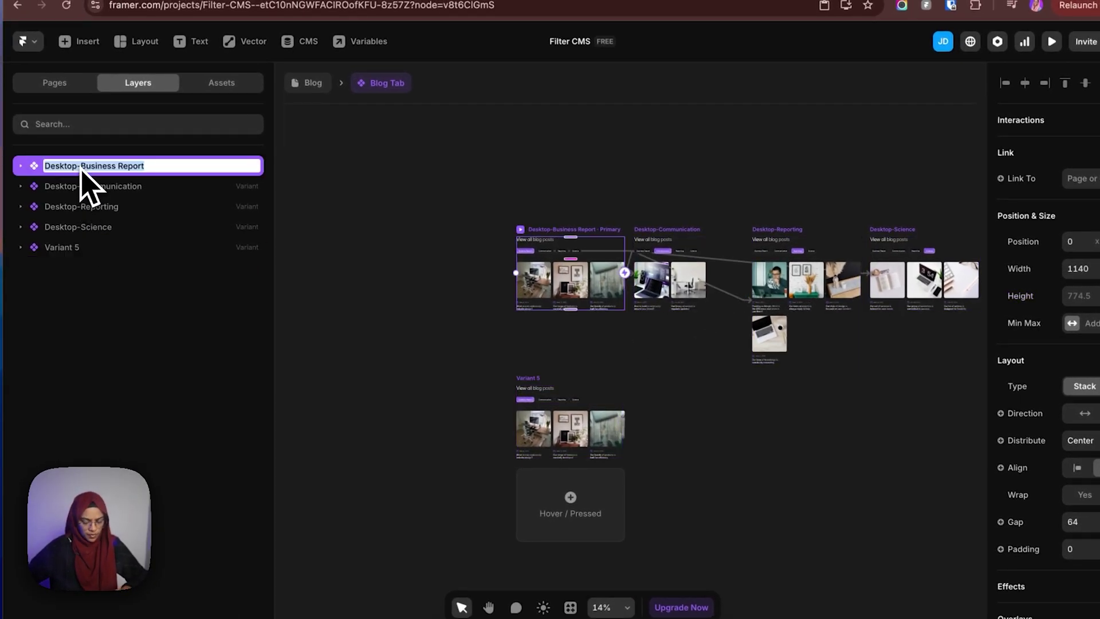
pyautogui.press('super+c')
pyautogui.doubleClick(81, 252)
pyautogui.press('super+v')
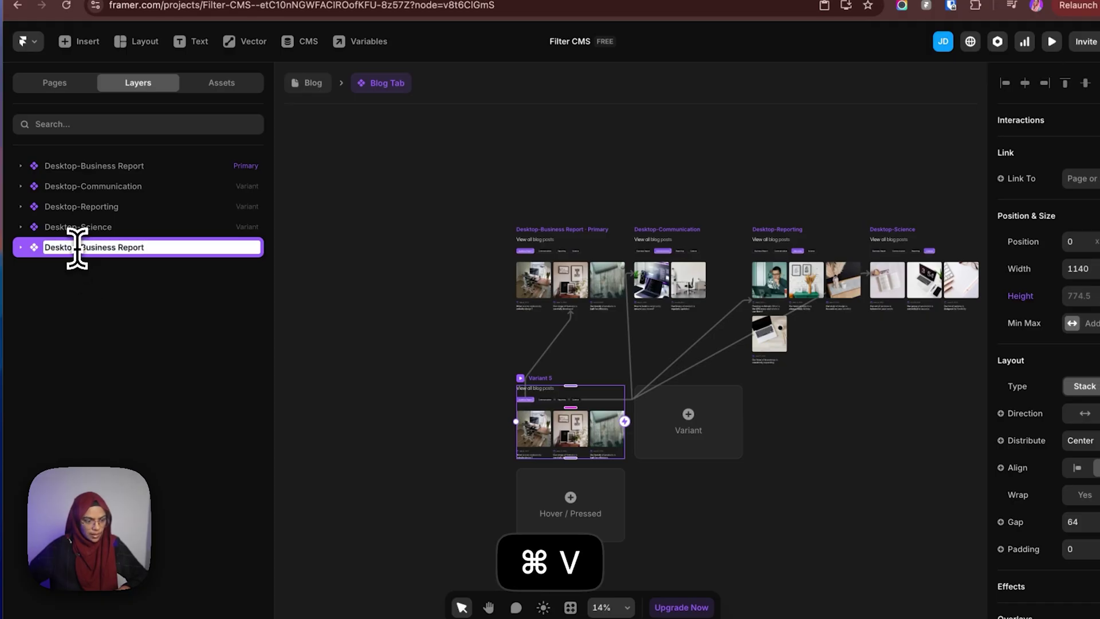
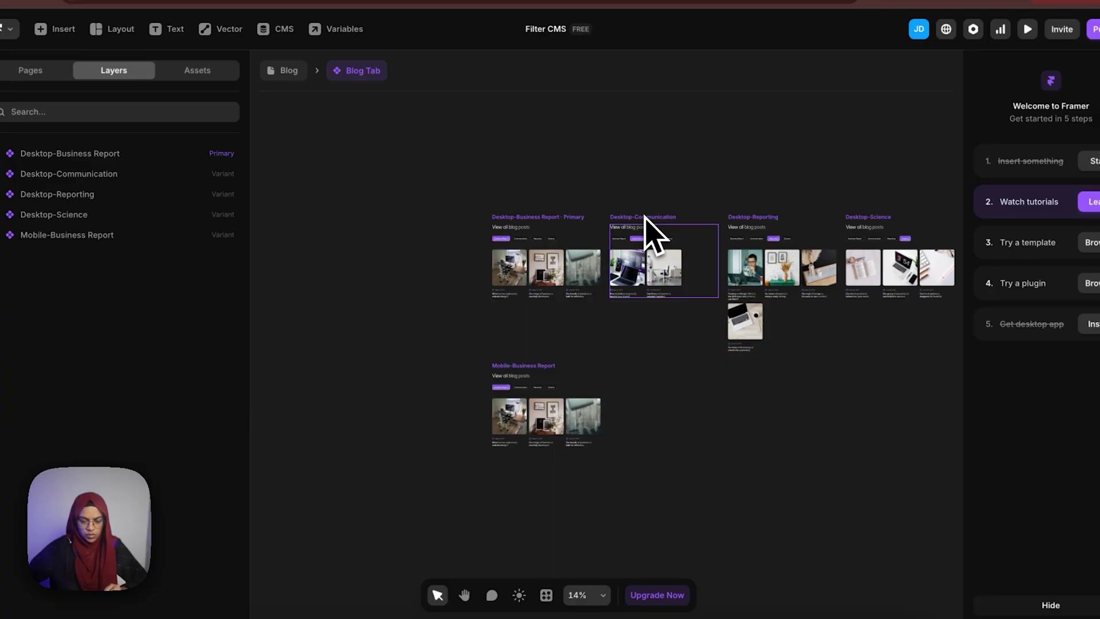
# - Add a variant based on Desktop-Communication and place it below the original, beside Mobile-Business Report
pyautogui.click(649, 224)
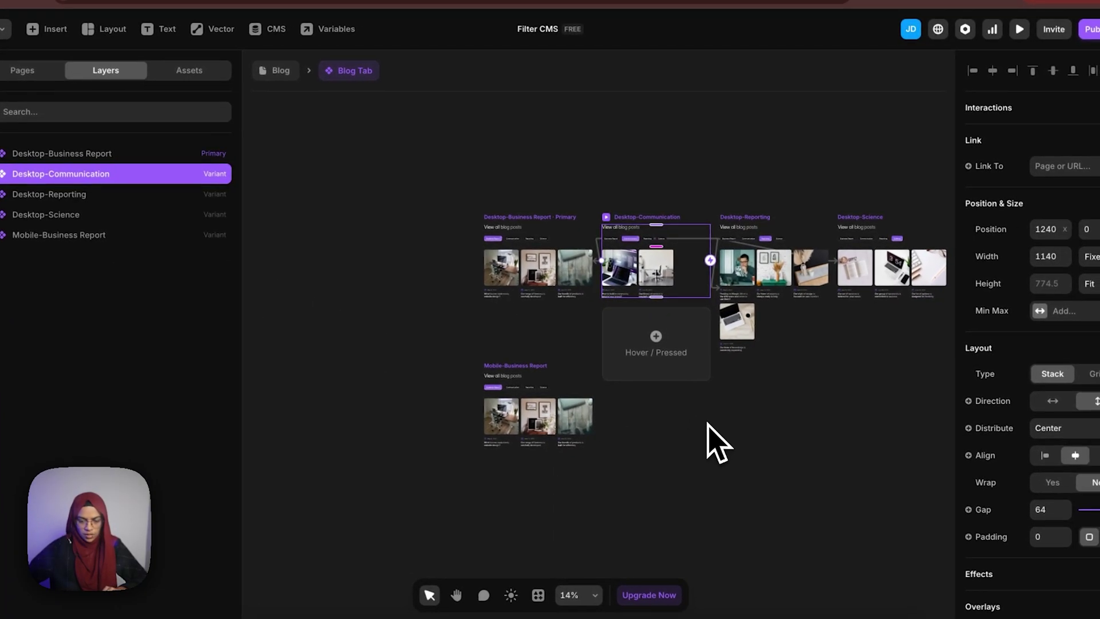
pyautogui.press('space')
pyautogui.moveTo(707, 423); pyautogui.dragTo(545, 405)
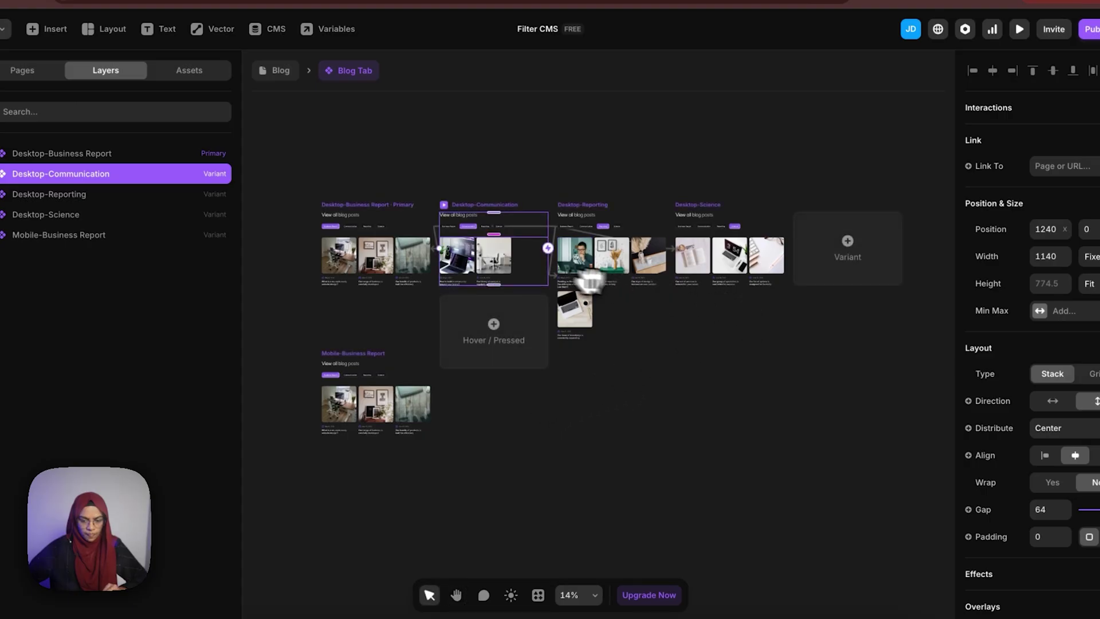
pyautogui.click(818, 273)
pyautogui.moveTo(581, 313); pyautogui.dragTo(278, 478)
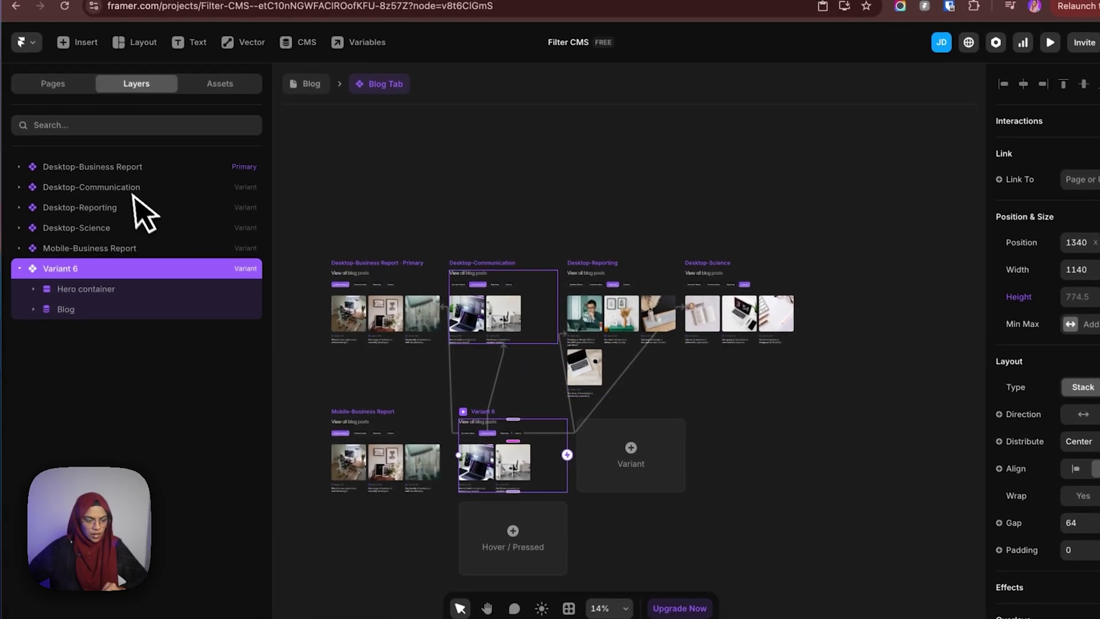
# - Rename the new variant below Desktop-Communication as Mobile-Communication, reusing the desktop variant's name
pyautogui.doubleClick(97, 178)
pyautogui.press('super+c')
pyautogui.doubleClick(90, 273)
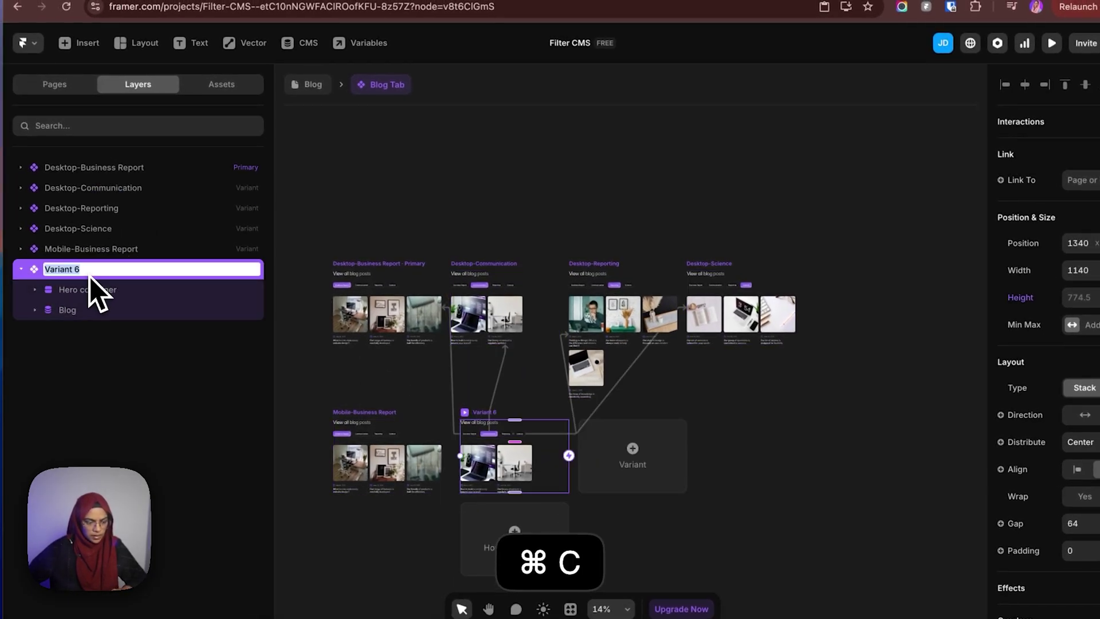
pyautogui.press('super+v')
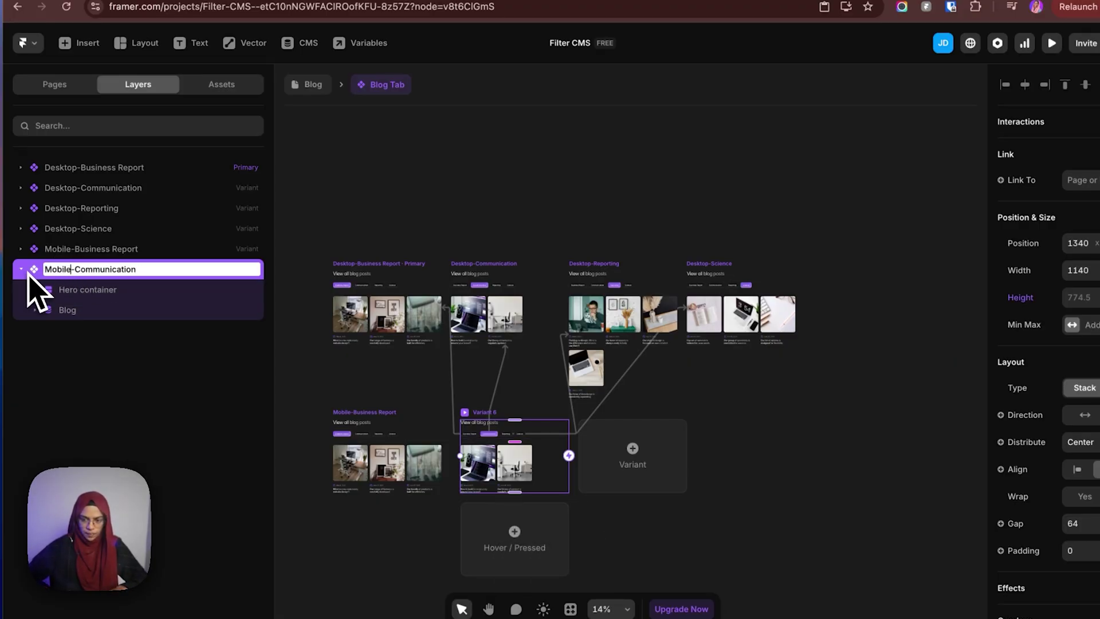
pyautogui.press('Return')
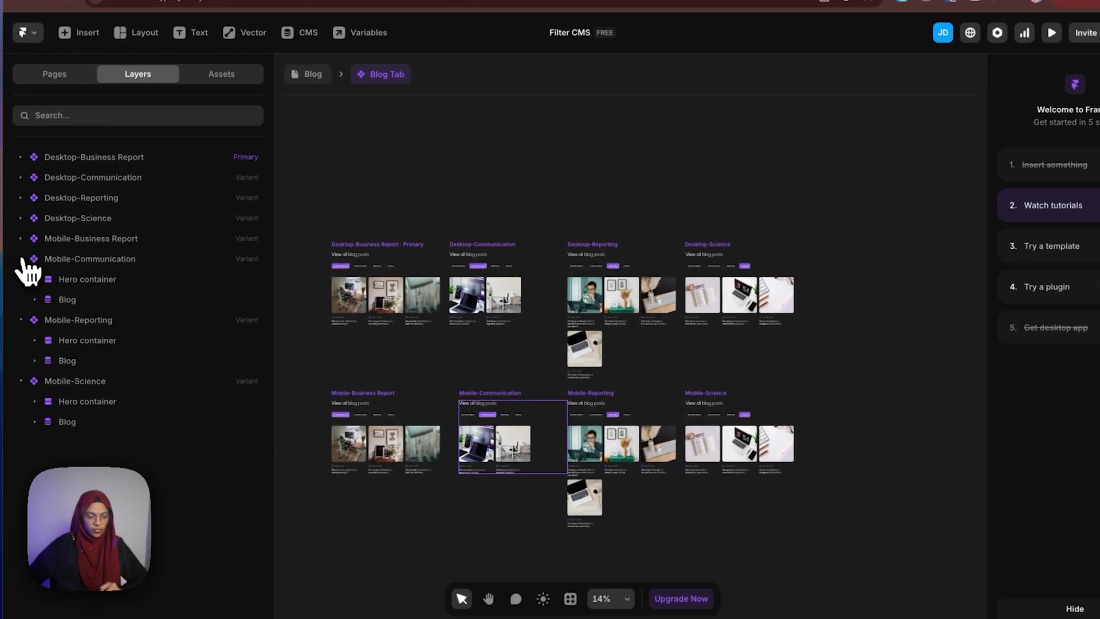
# - Collapse the expanded mobile variants in the layer tree and set the Mobile-Business Report variant's width to 390
pyautogui.click(21, 259)
pyautogui.click(22, 279)
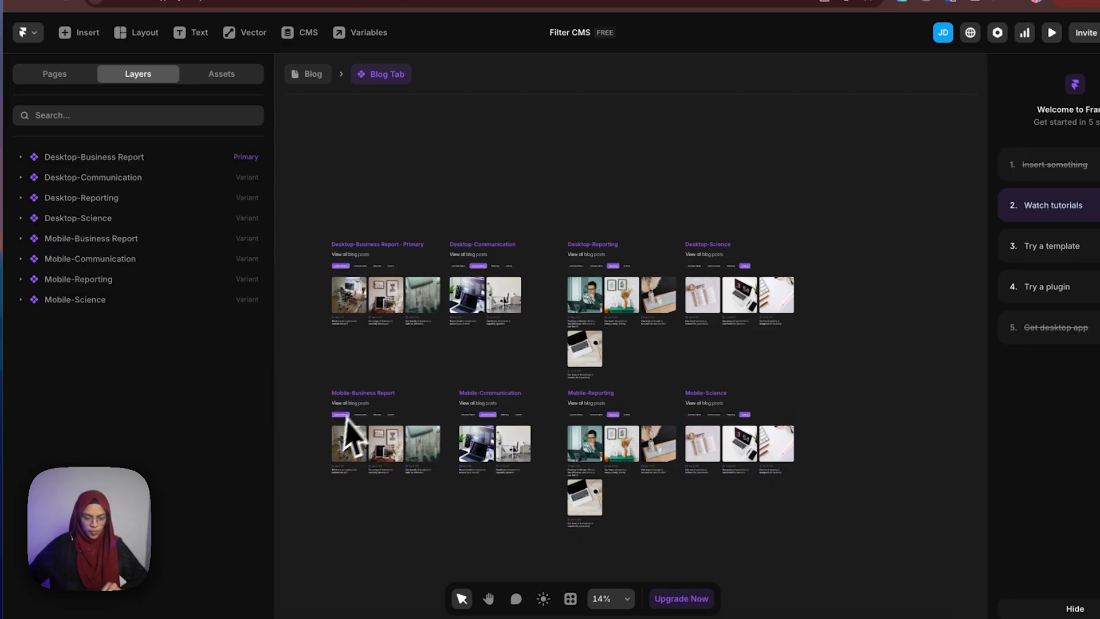
pyautogui.click(364, 393)
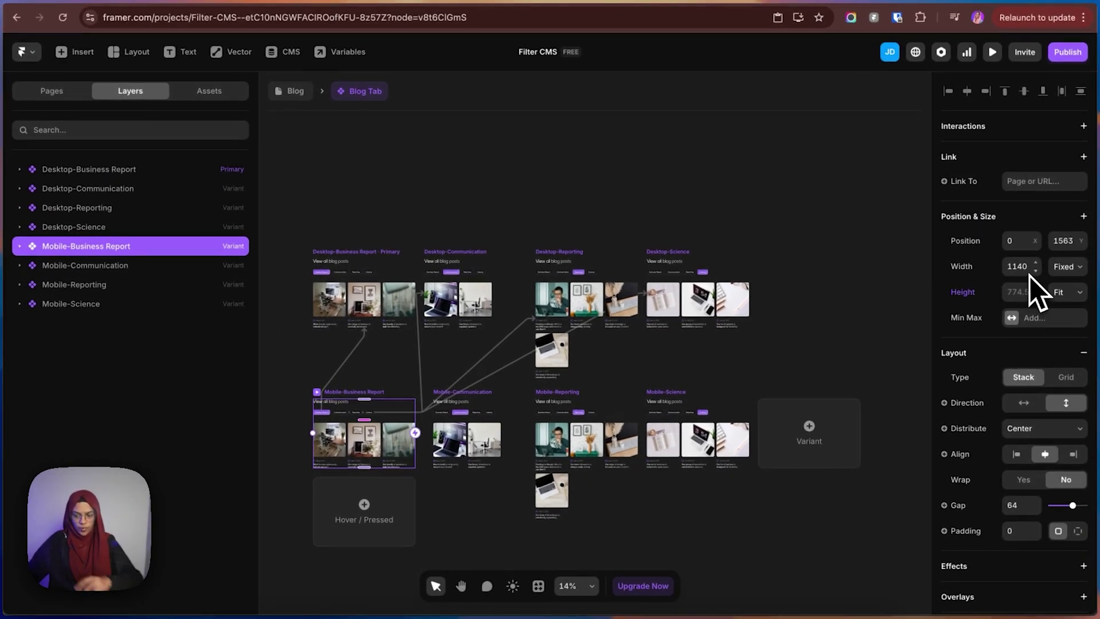
pyautogui.click(1025, 267)
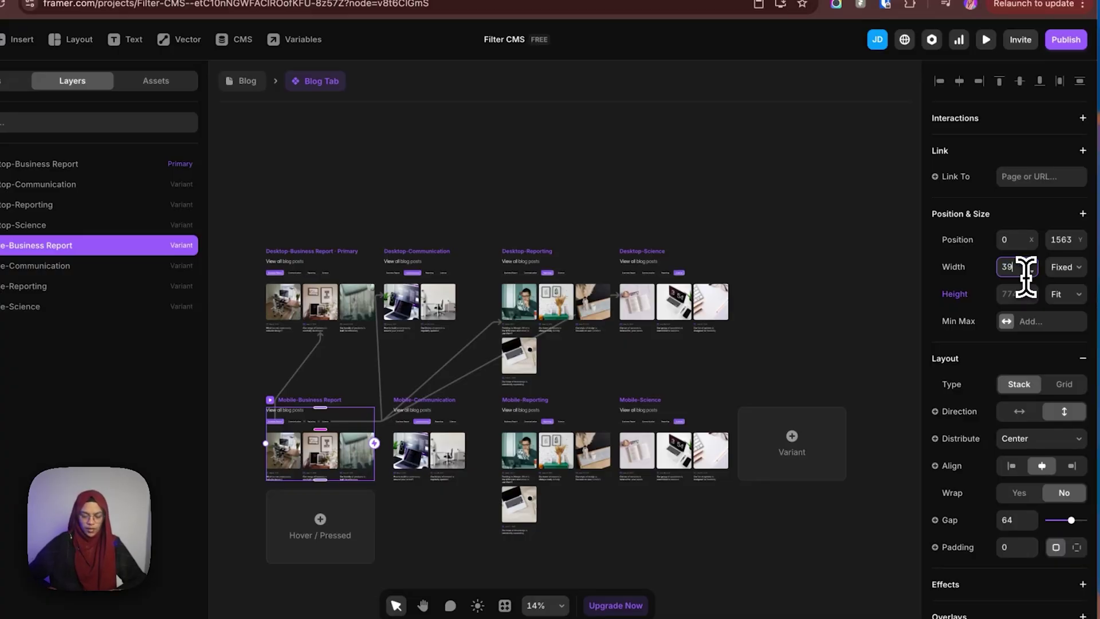
pyautogui.press('Return')
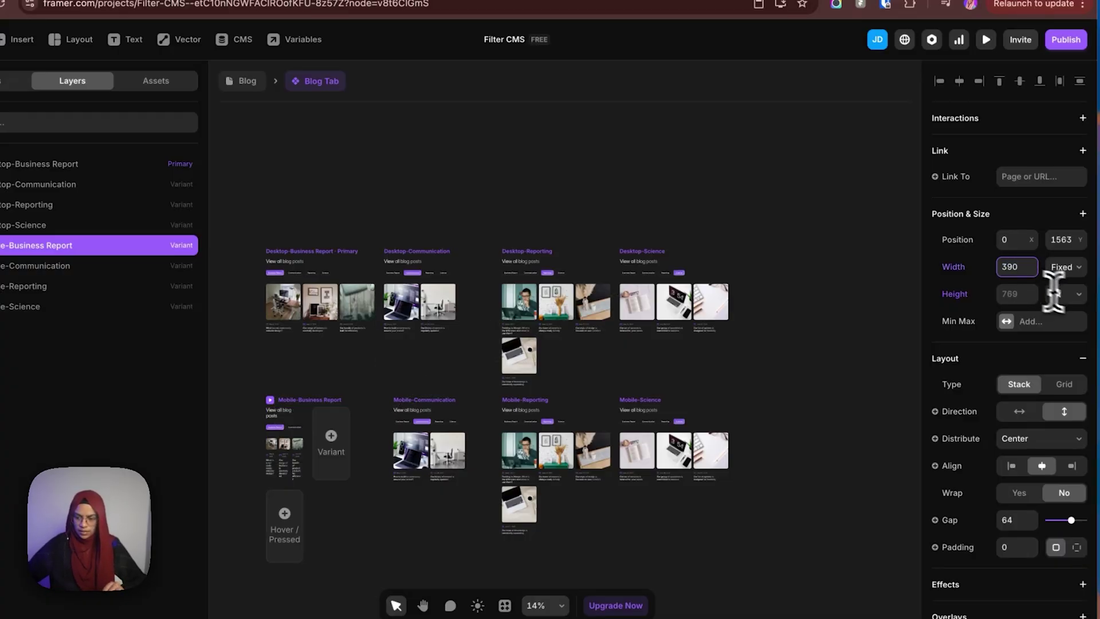
# - Set the width of the Mobile-Communication, Mobile-Reporting and Mobile-Science variants together to 390
pyautogui.click(37, 273)
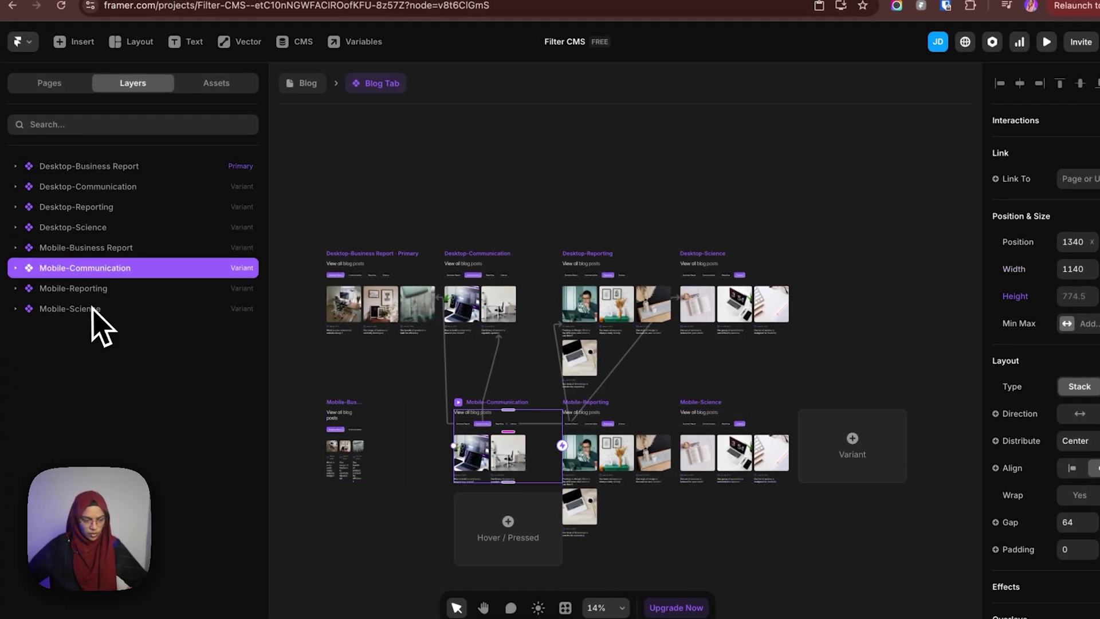
pyautogui.keyDown('shift'); pyautogui.click(94, 309); pyautogui.keyUp('shift')
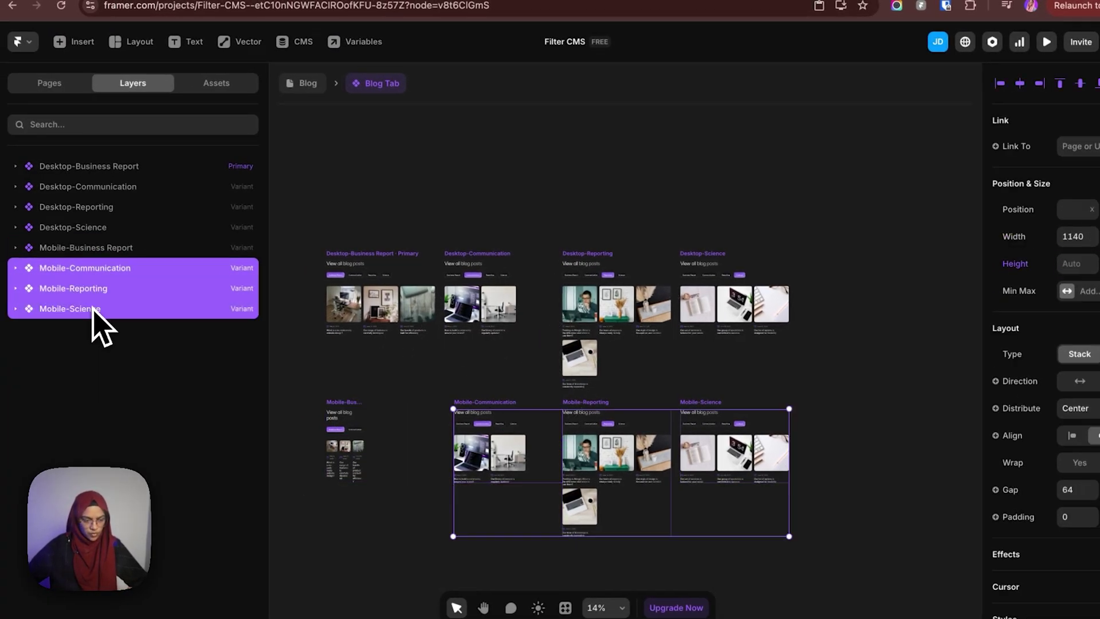
pyautogui.click(1082, 237)
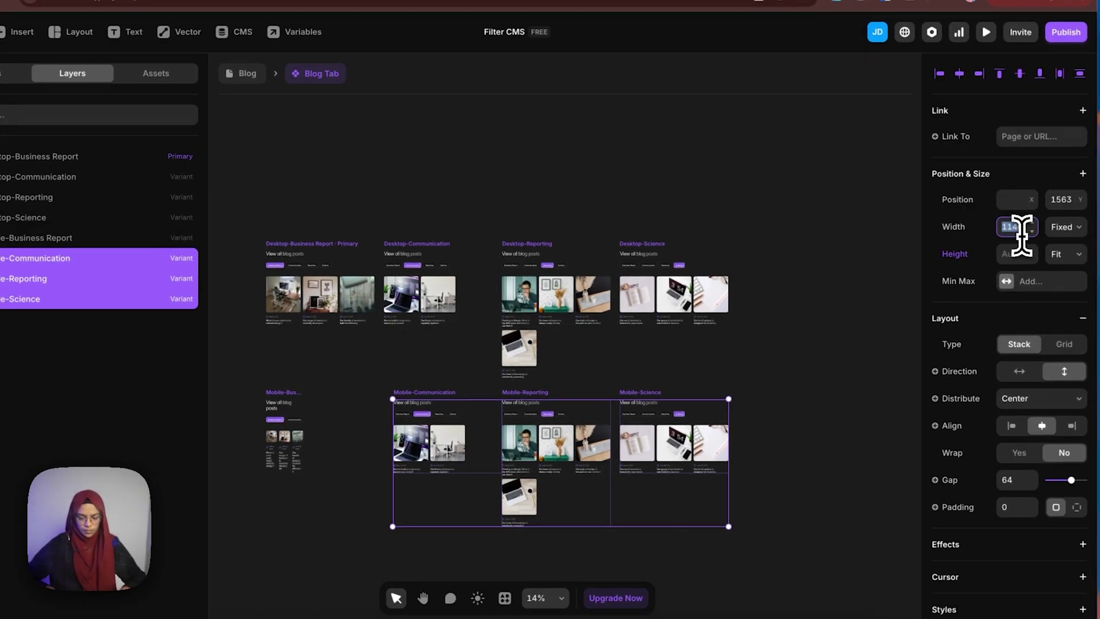
pyautogui.press('Return')
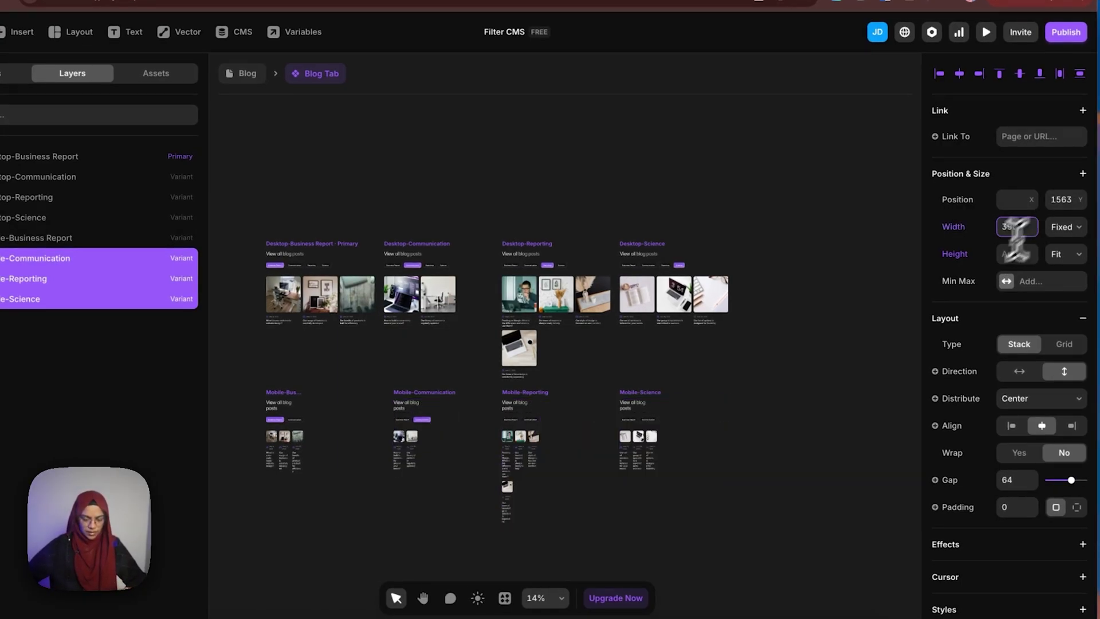
pyautogui.click(741, 479)
# - Set the blog list in the Mobile-Business Report variant to a single grid column
pyautogui.scroll(5, 413, 465)
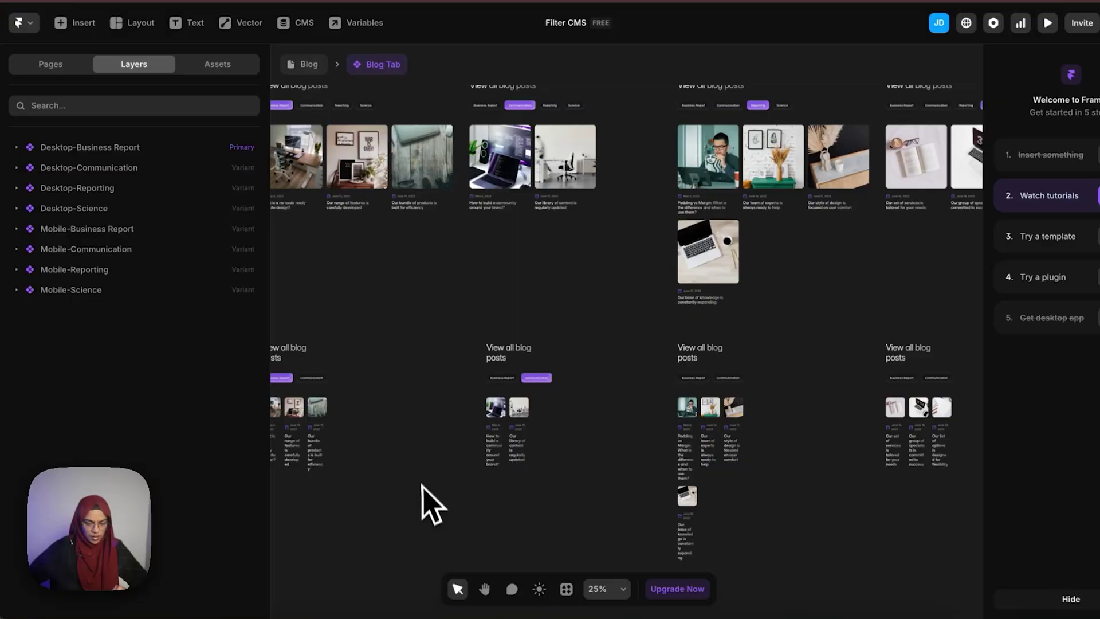
pyautogui.moveTo(424, 497); pyautogui.dragTo(590, 483)
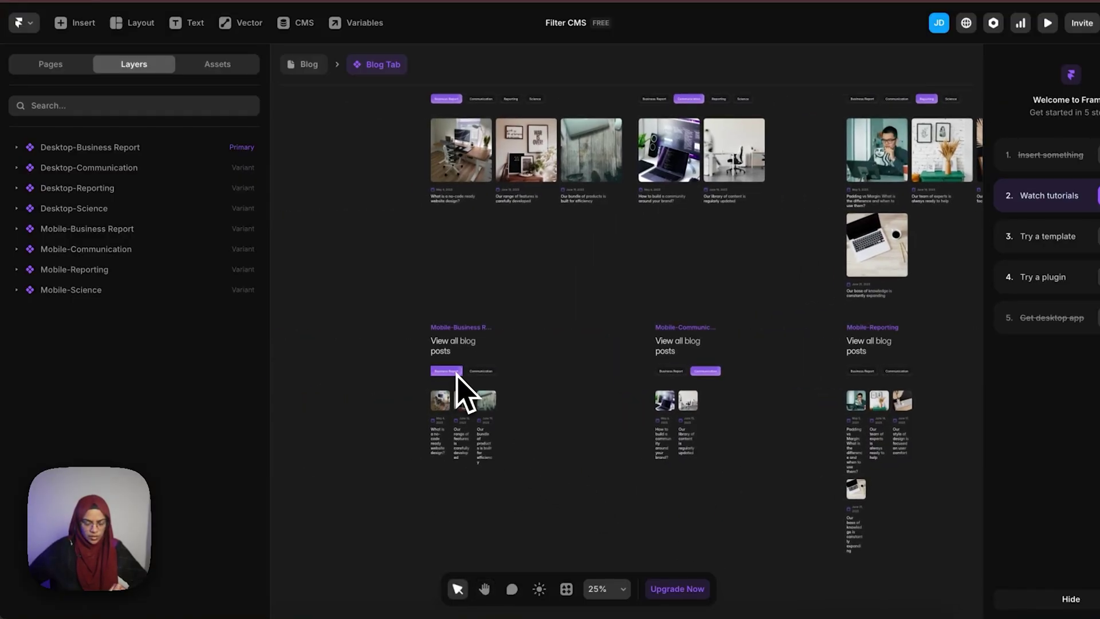
pyautogui.scroll(2, 471, 405)
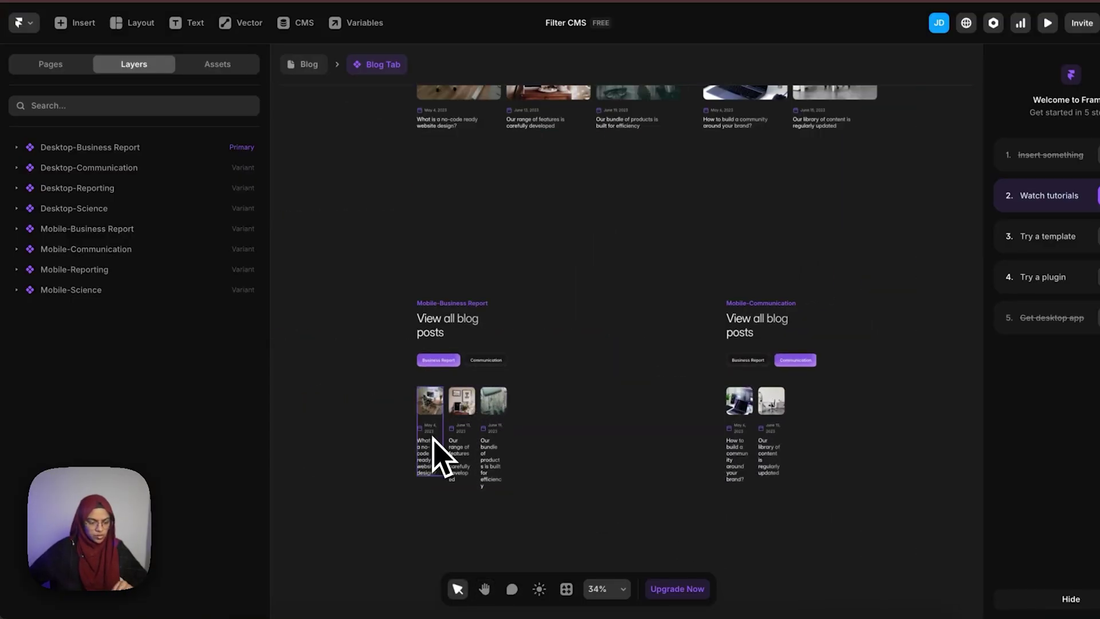
pyautogui.click(452, 431)
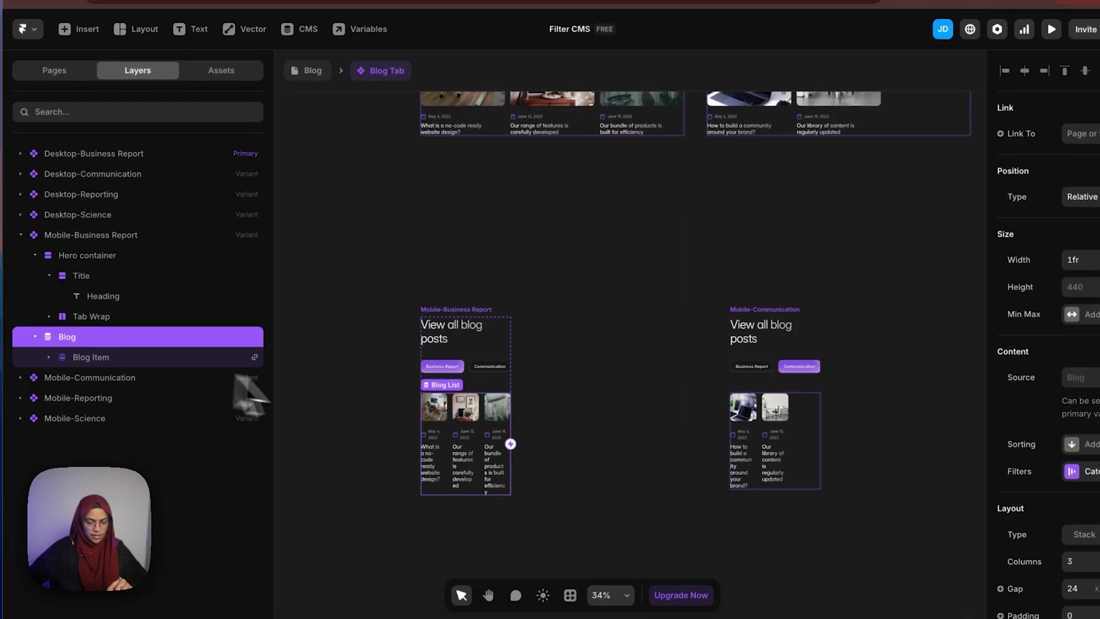
pyautogui.scroll(-4, 1077, 533)
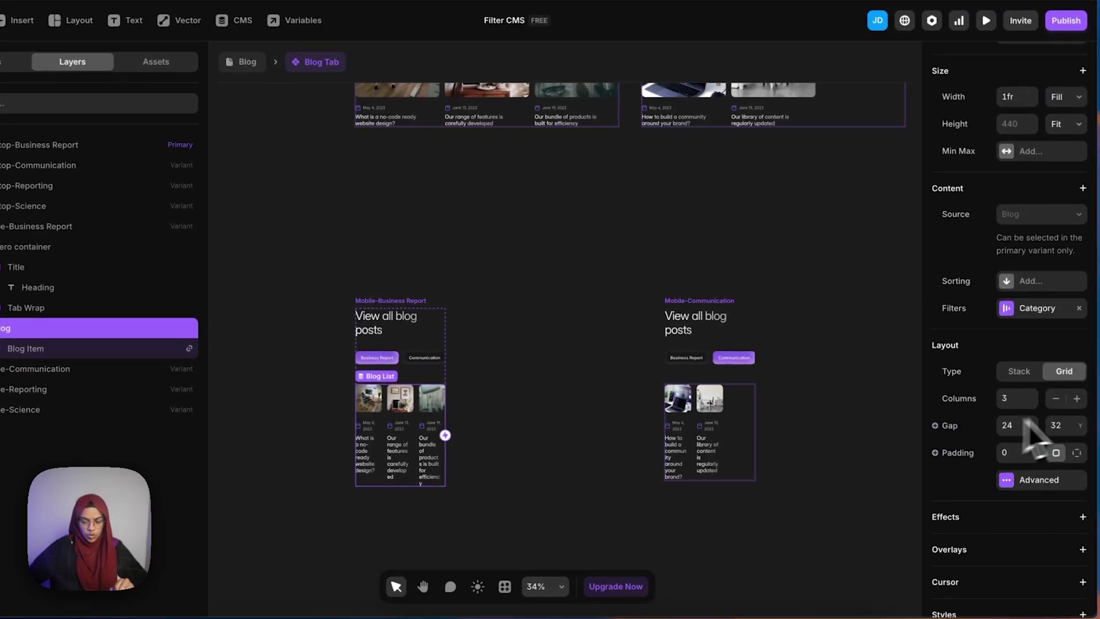
pyautogui.click(1032, 403)
pyautogui.click(1032, 404)
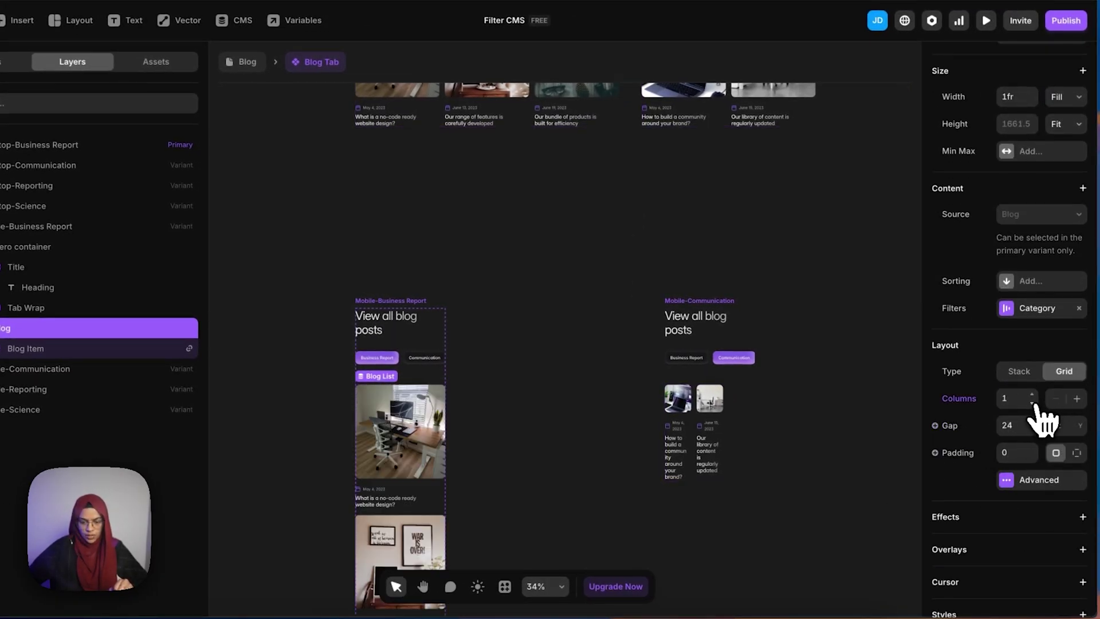
# - Reduce the blog list grid in the Mobile-Communication variant to 1 column
pyautogui.click(723, 427)
pyautogui.scroll(-2, 1056, 528)
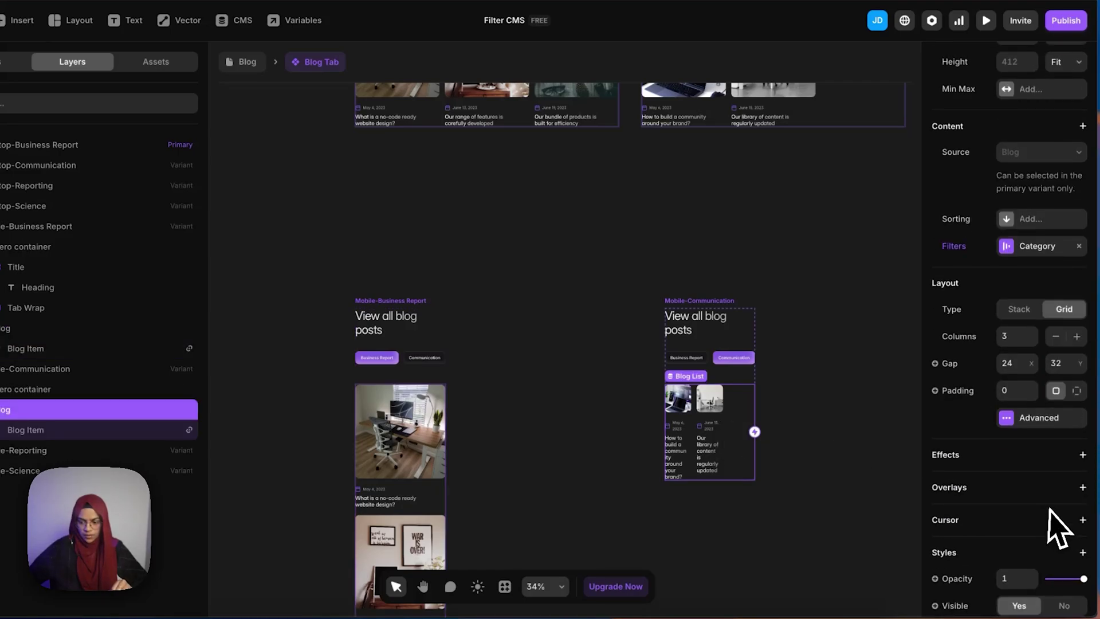
pyautogui.click(1033, 337)
pyautogui.click(1033, 340)
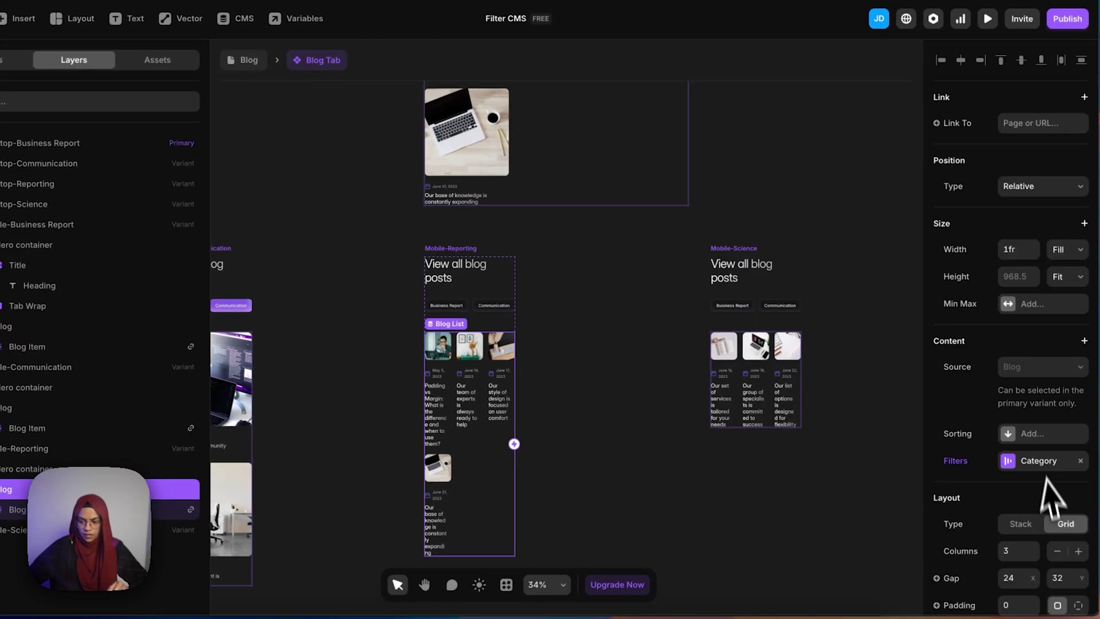
# - Reduce the blog list grid in the Mobile-Reporting variant to 1 column
pyautogui.scroll(-3, 1048, 504)
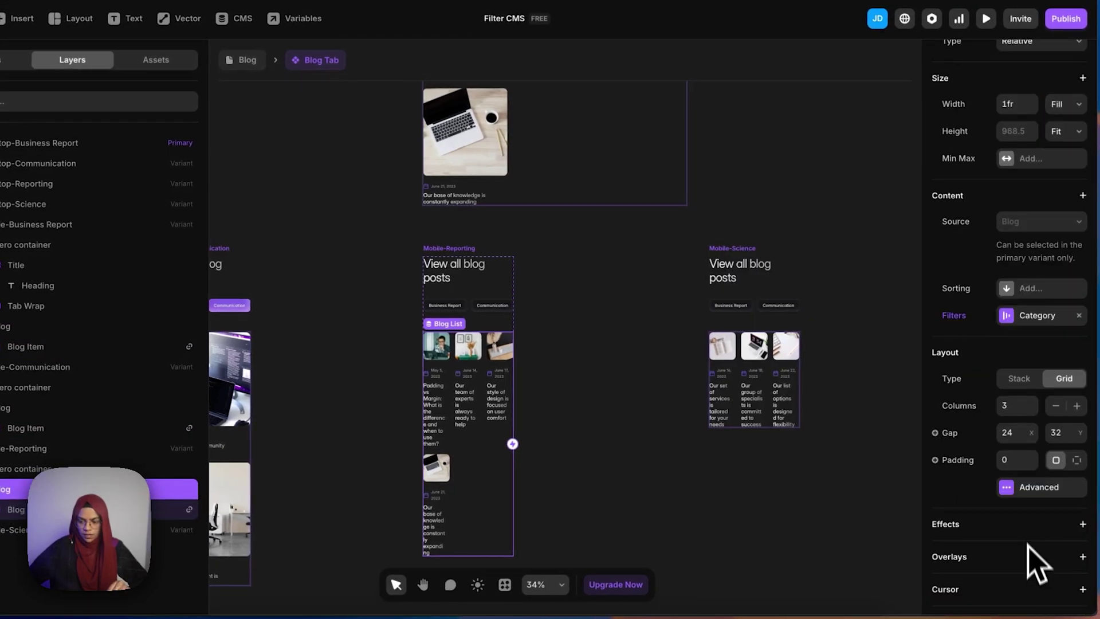
pyautogui.click(1034, 408)
pyautogui.click(1034, 408)
# - Reduce the blog list grid in the Mobile-Science variant to 1 column and clear the selection
pyautogui.click(748, 404)
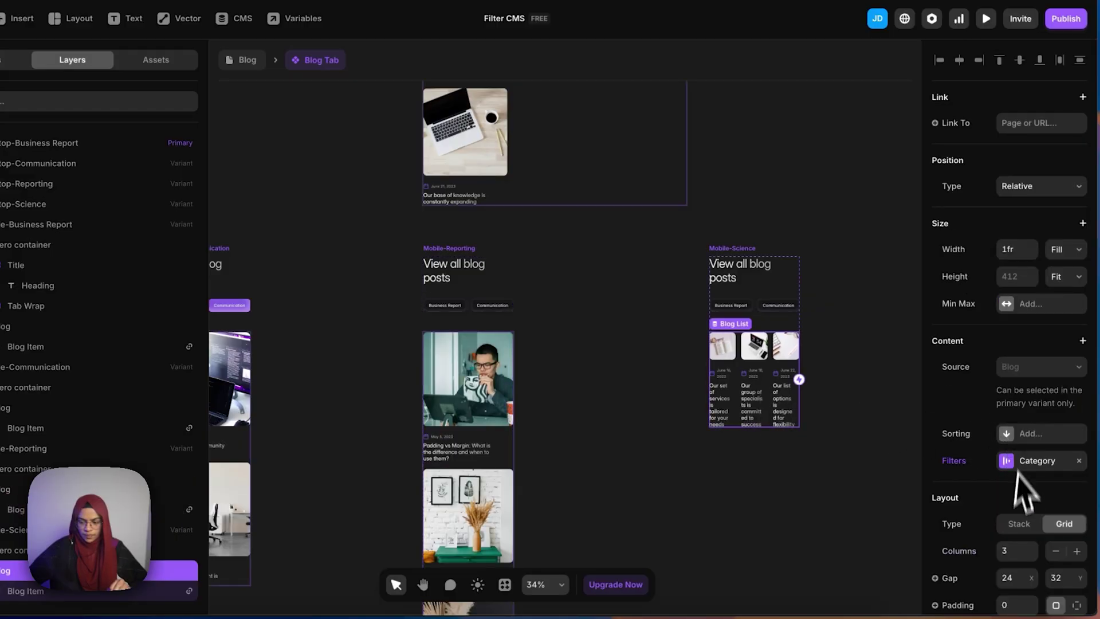
pyautogui.scroll(-3, 1020, 476)
pyautogui.click(1051, 348)
pyautogui.click(1052, 347)
pyautogui.click(888, 404)
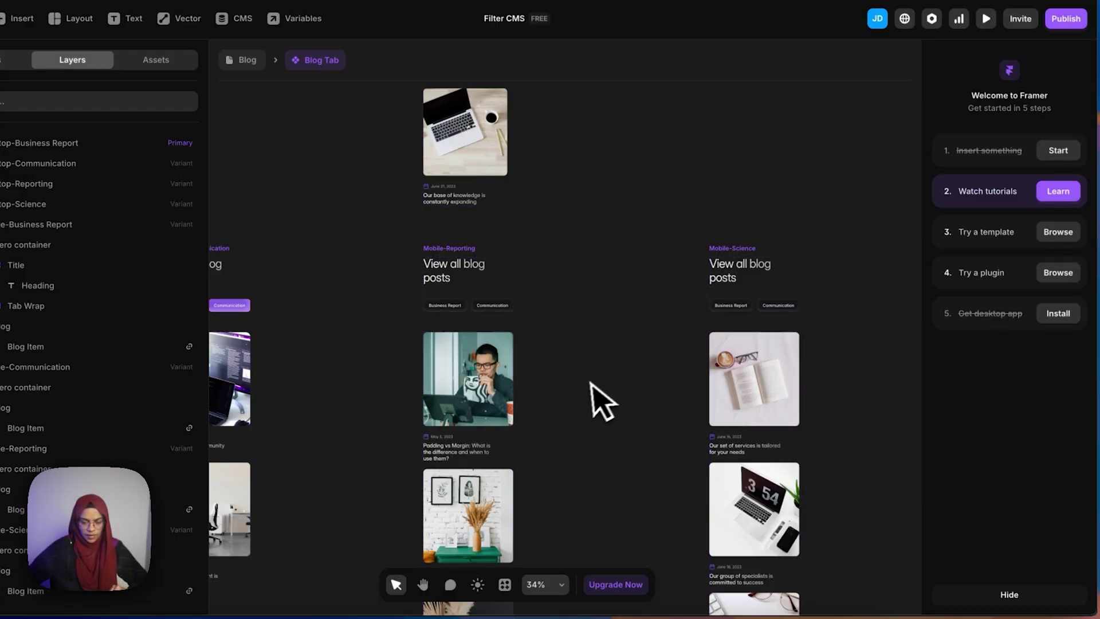
# - Enable wrapping on the Tab Wrap stack in the Mobile-Business Report variant and set its height to Fit Content
pyautogui.scroll(-3, 590, 395)
pyautogui.hscroll(-5, 847, 344)
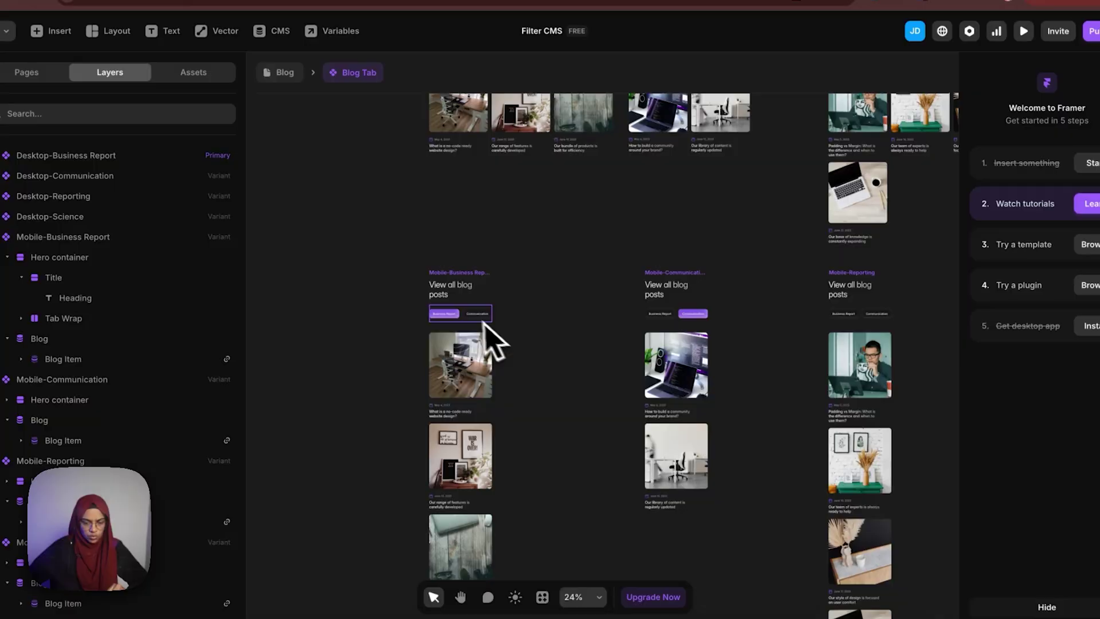
pyautogui.click(464, 317)
pyautogui.click(46, 318)
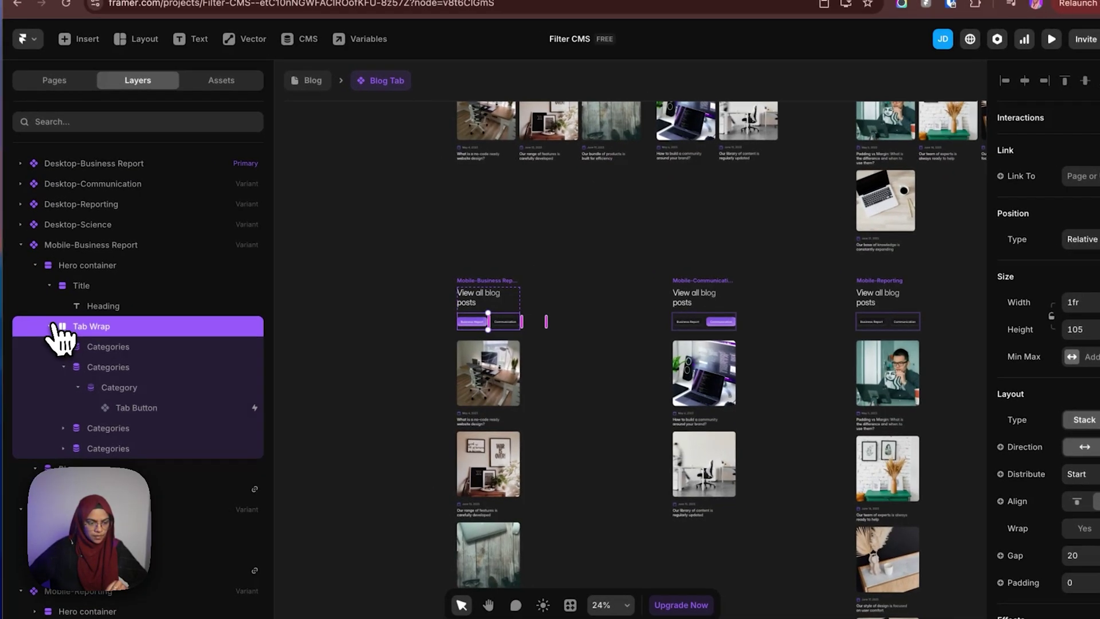
pyautogui.click(25, 317)
pyautogui.scroll(-5, 1049, 504)
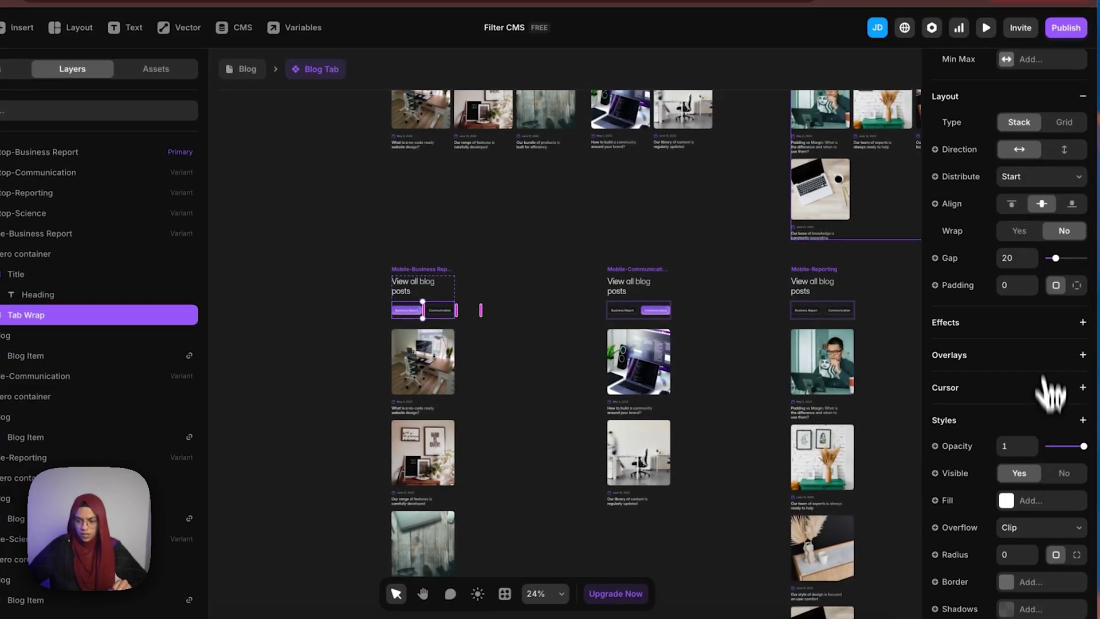
pyautogui.click(1019, 231)
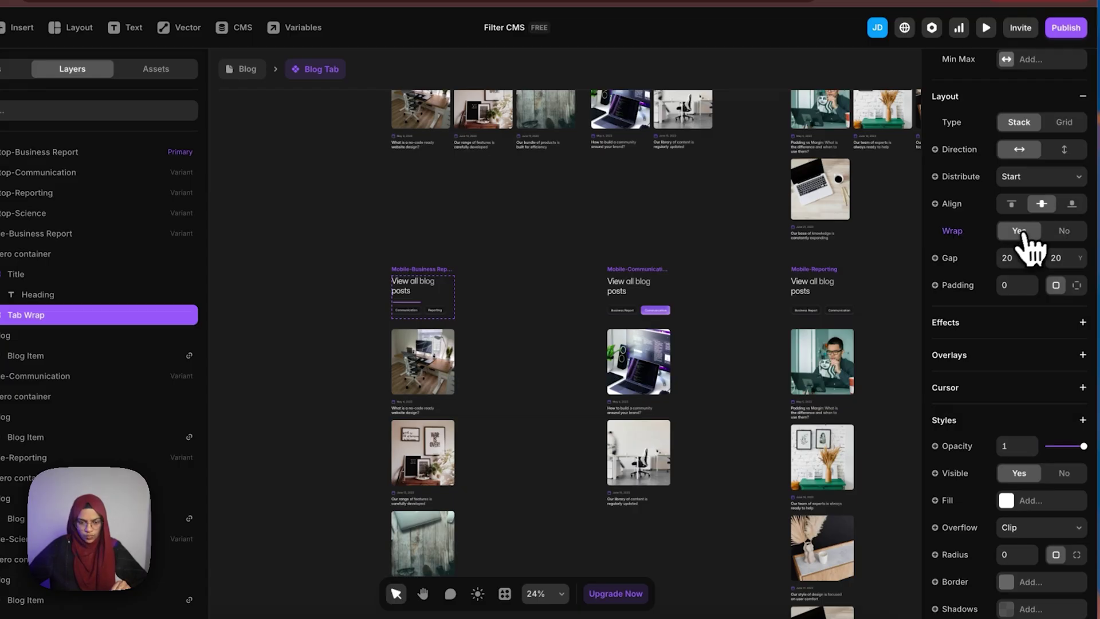
pyautogui.scroll(4, 1063, 305)
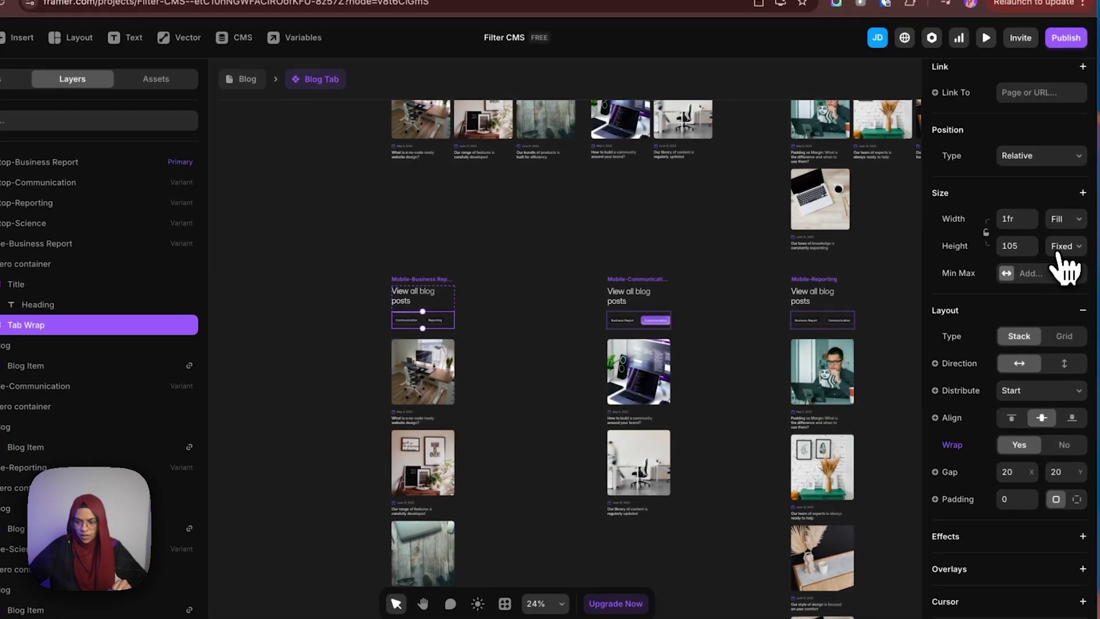
pyautogui.click(1060, 249)
pyautogui.click(1060, 291)
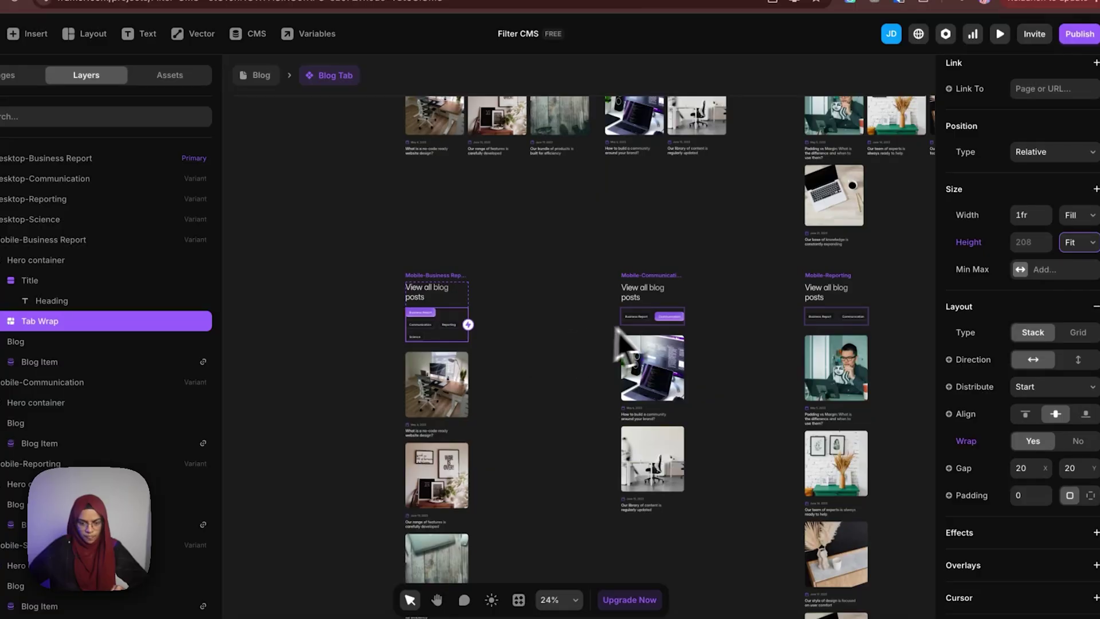
# - Set the Tab Wrap height in the Mobile-Communication variant to Fit Content and turn on wrapping
pyautogui.click(653, 316)
pyautogui.click(1077, 325)
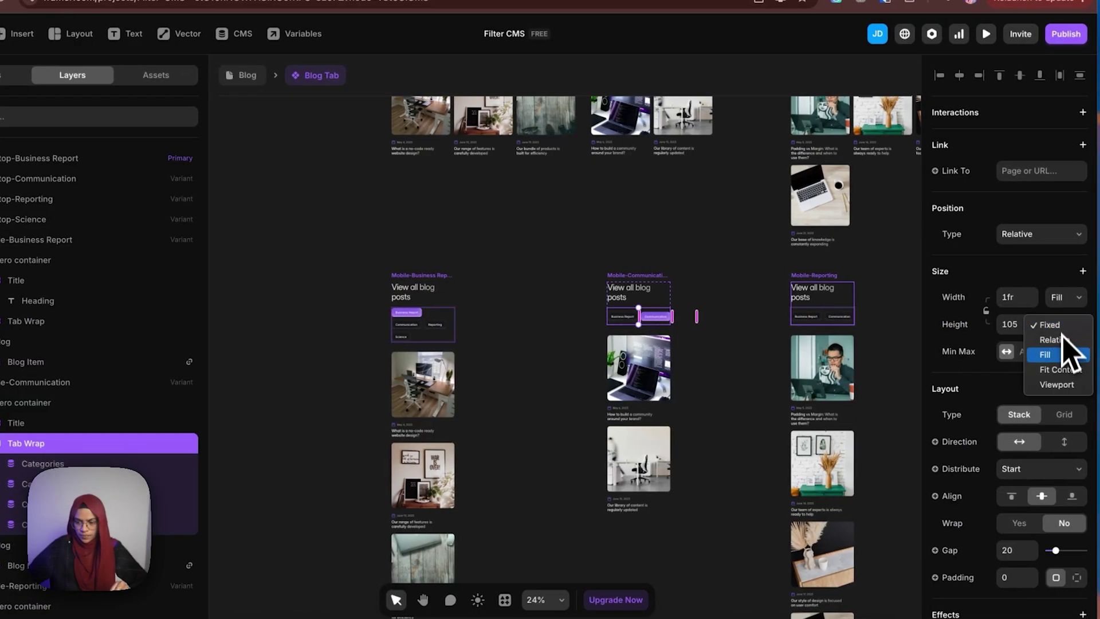
pyautogui.click(1059, 370)
pyautogui.scroll(-7, 1026, 458)
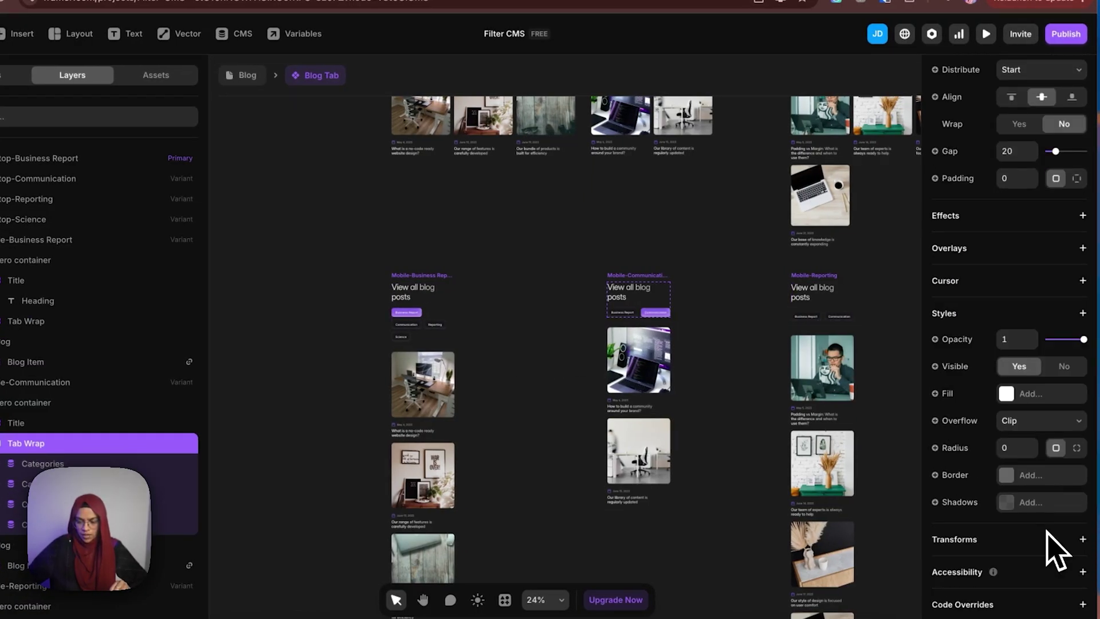
pyautogui.click(1026, 128)
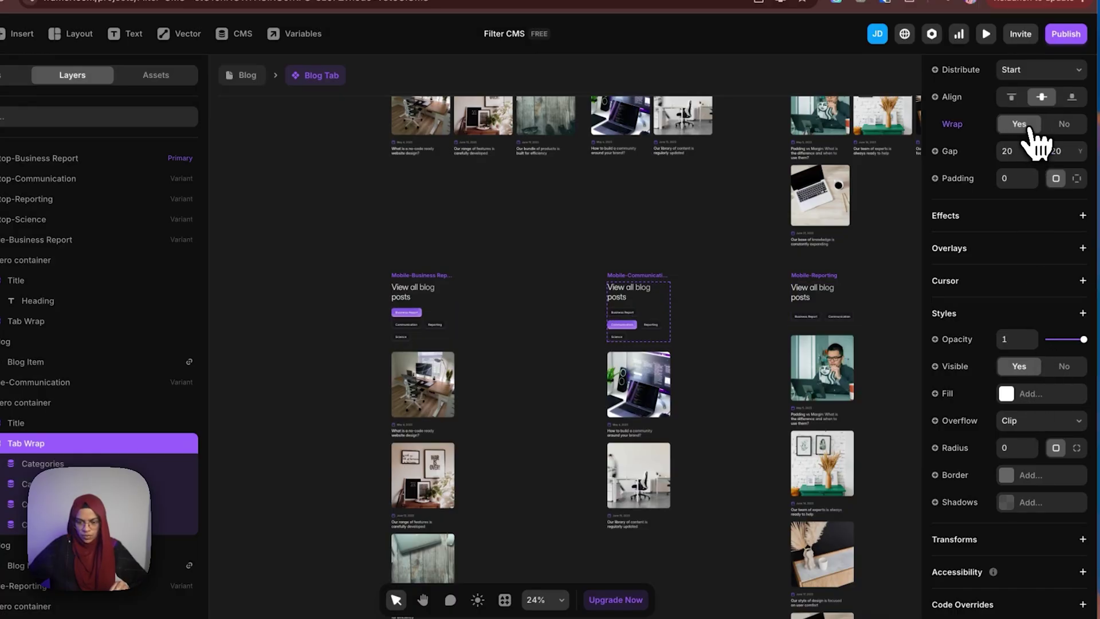
# - Set the Tab Wrap height in the Mobile-Reporting variant to Fit Content and turn on wrapping
pyautogui.click(841, 325)
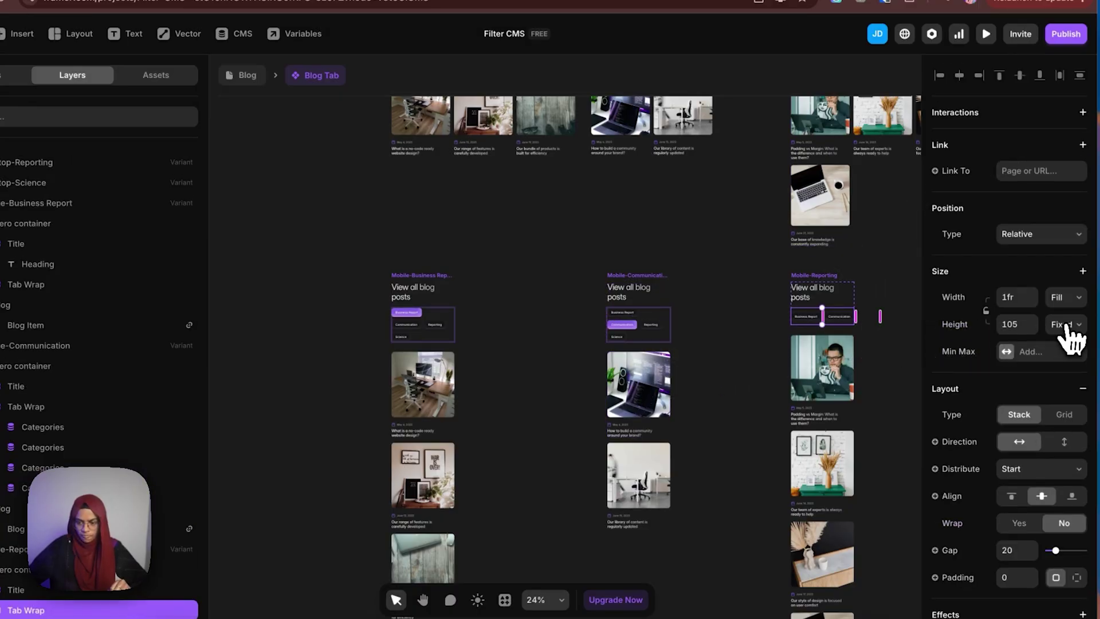
pyautogui.scroll(-5, 1034, 459)
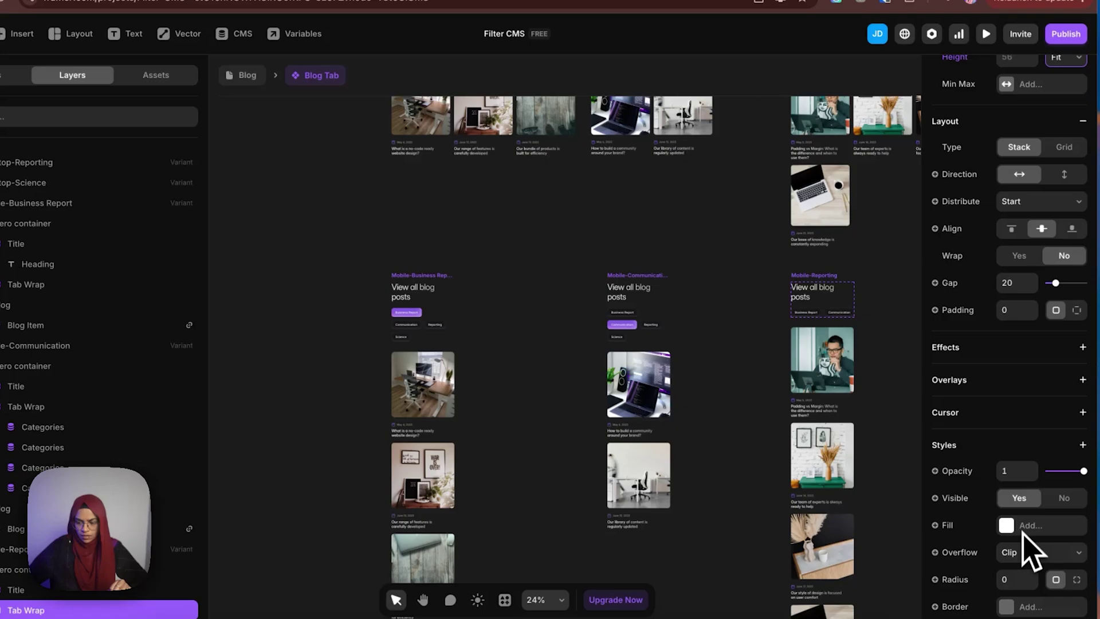
pyautogui.click(1019, 255)
# - Set the Tab Wrap height in the Mobile-Science variant to Fit Content and turn on wrapping
pyautogui.press('Tab')
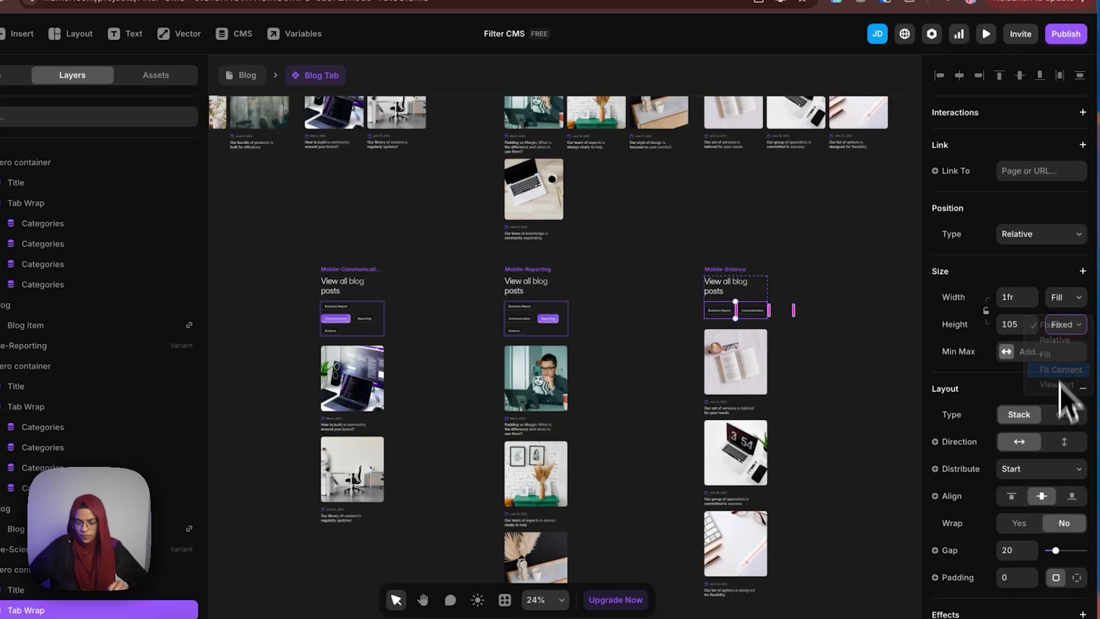
pyautogui.scroll(-4, 1057, 518)
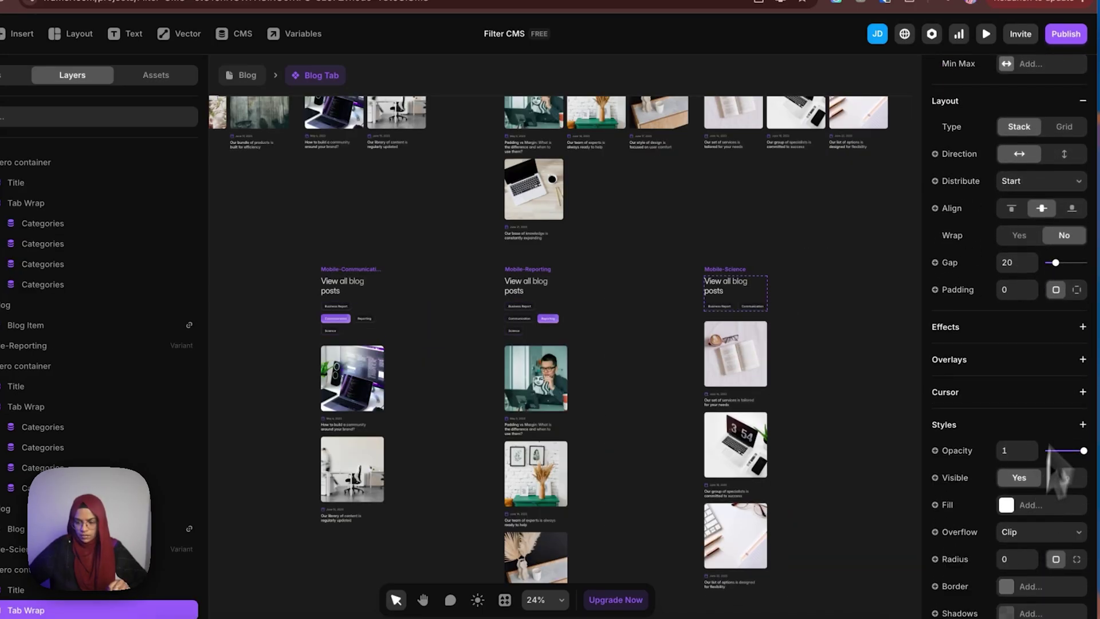
pyautogui.click(1019, 234)
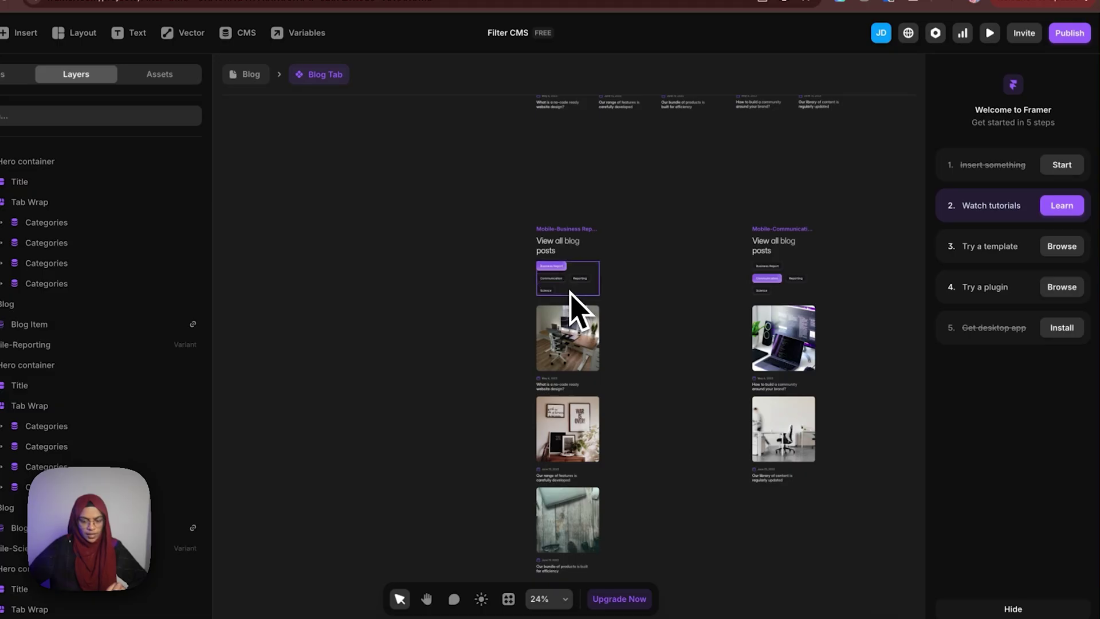
# - Change the layout type of the Tab Wrap in the Mobile-Business Report variant from Stack to Grid
pyautogui.click(570, 291)
pyautogui.scroll(-5, 1048, 458)
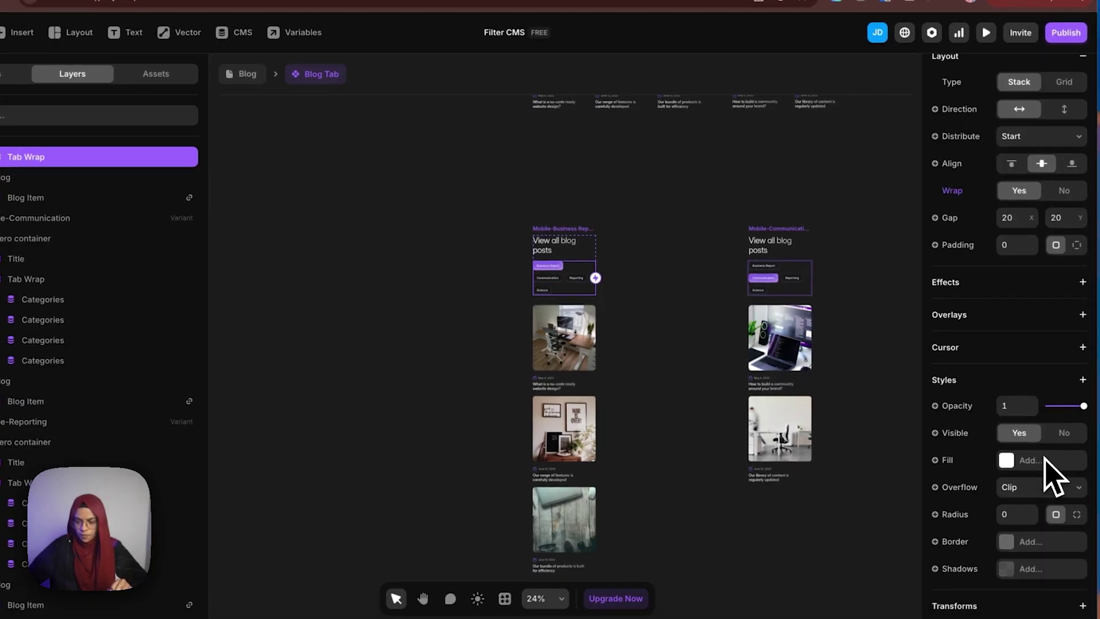
pyautogui.scroll(3, 1064, 412)
pyautogui.click(1064, 211)
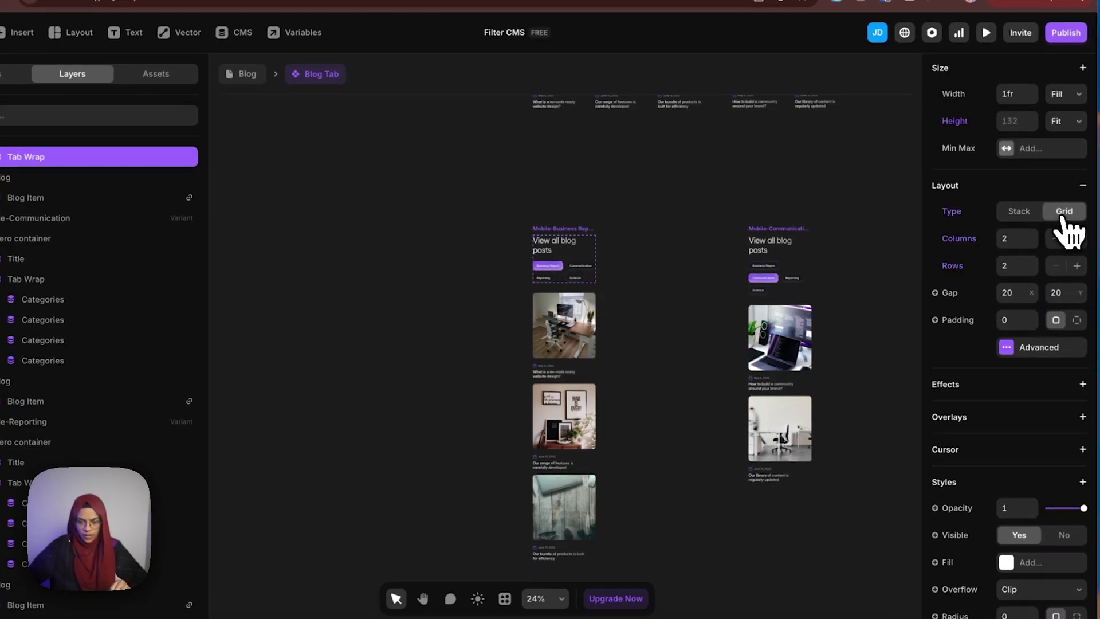
# - Switch the Tab Wrap in the Mobile-Communication variant to a Grid layout and deselect it
pyautogui.click(779, 293)
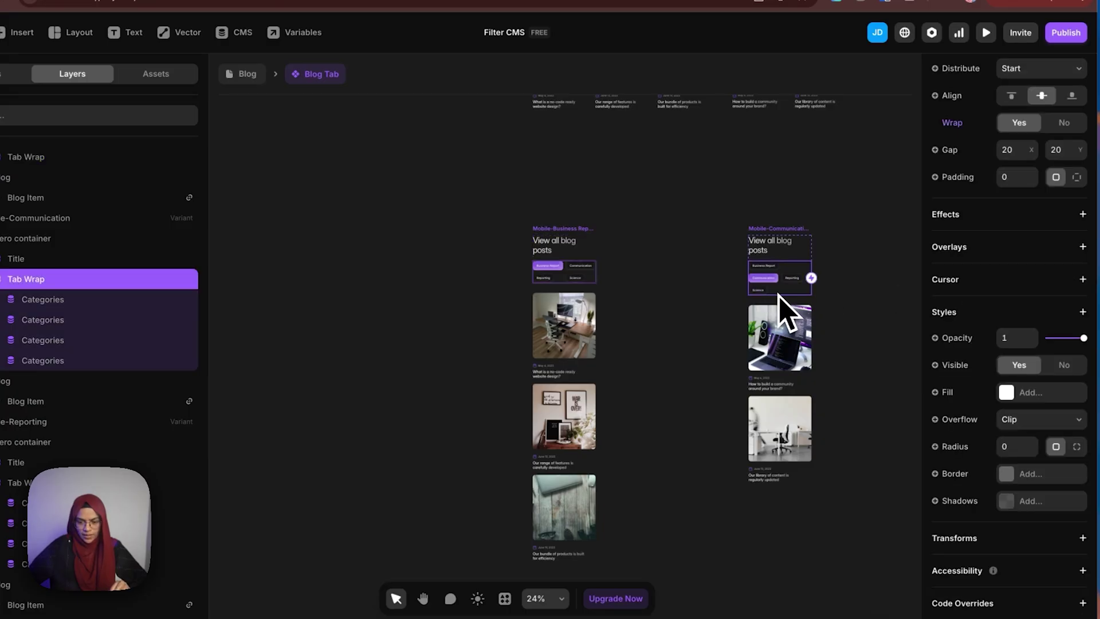
pyautogui.scroll(3, 1072, 320)
pyautogui.click(1063, 221)
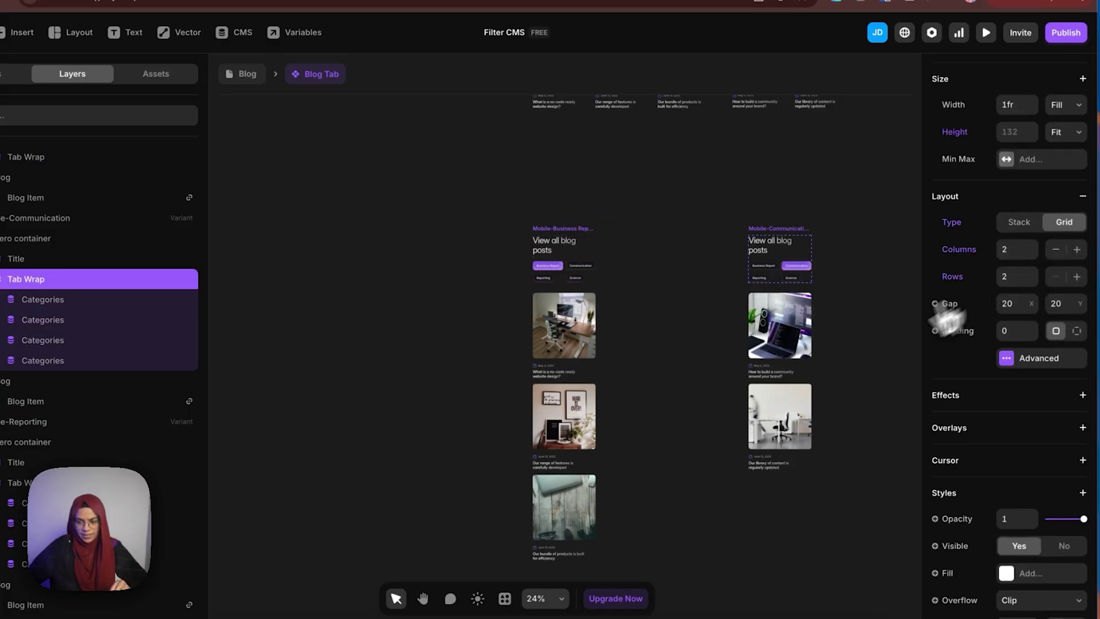
pyautogui.click(871, 355)
# - Switch the Tab Wrap in the Mobile-Reporting variant to a Grid layout
pyautogui.hscroll(5, 872, 354)
pyautogui.click(562, 278)
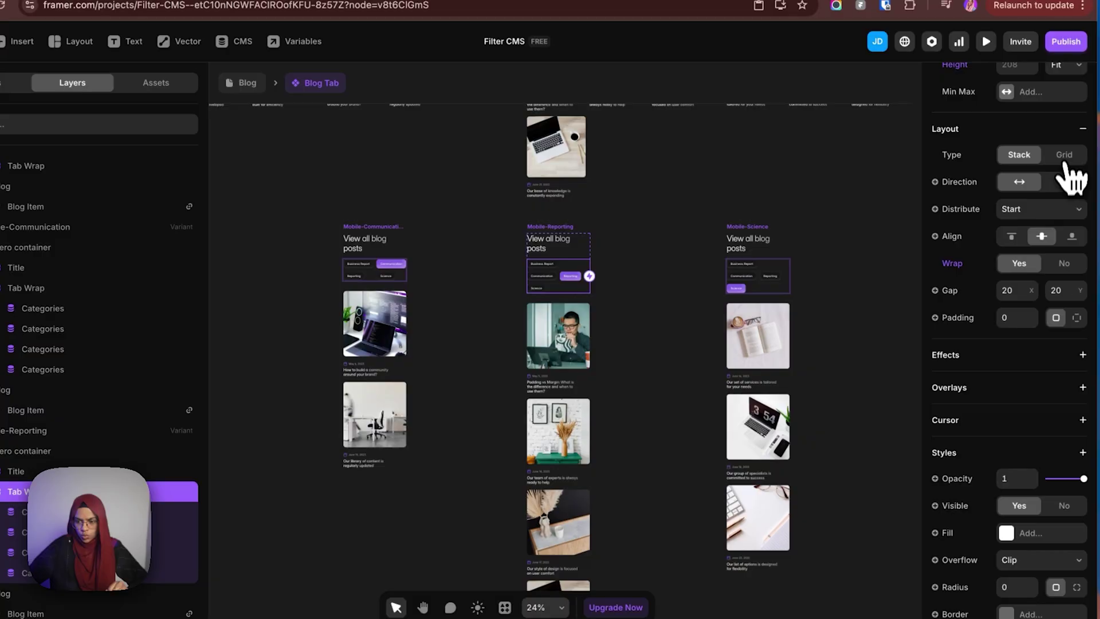
pyautogui.click(1066, 162)
# - Switch the Tab Wrap in the Mobile-Science variant to a Grid layout and deselect it
pyautogui.click(762, 289)
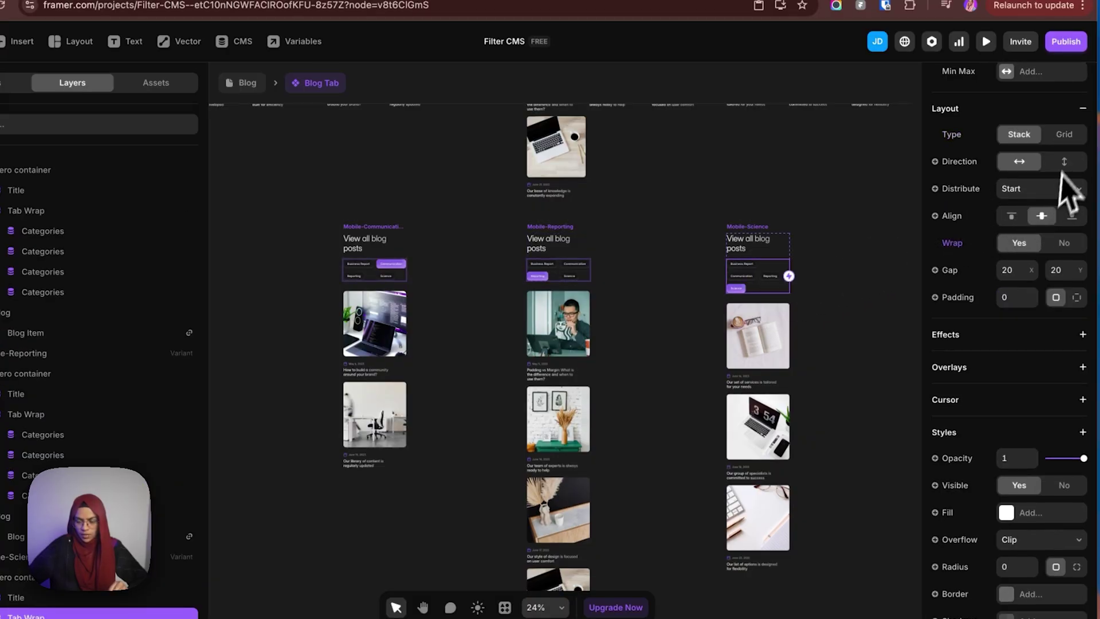
pyautogui.click(1064, 135)
pyautogui.click(802, 378)
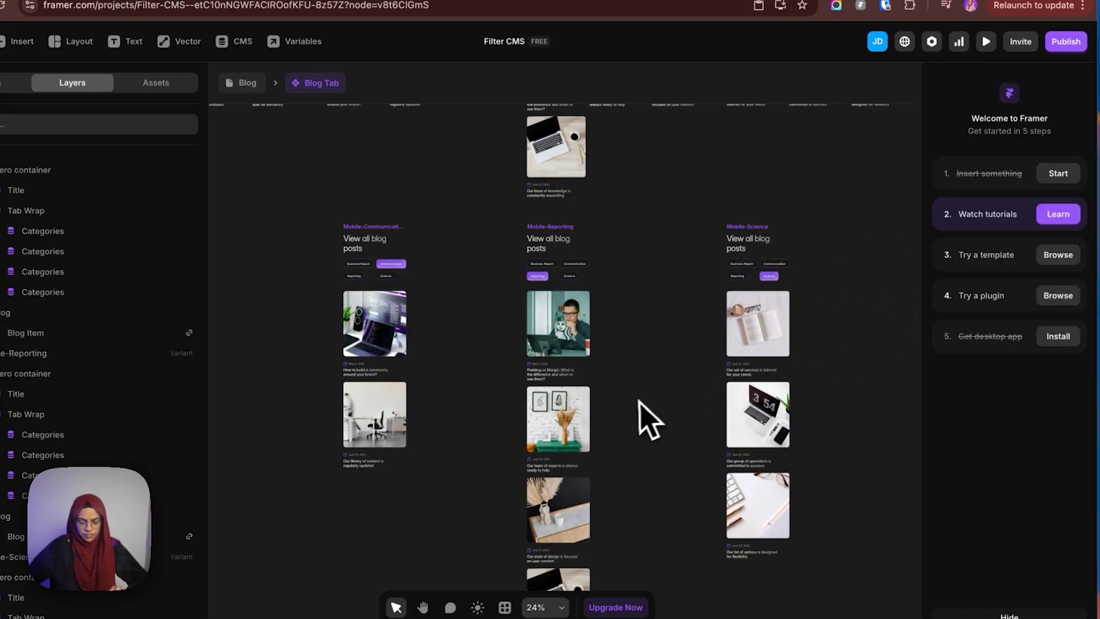
# - Set the Business Report tab's click interaction in the Mobile-Business Report variant to switch to Mobile-Business Report
pyautogui.scroll(-3, 611, 432)
pyautogui.moveTo(516, 423); pyautogui.dragTo(651, 454)
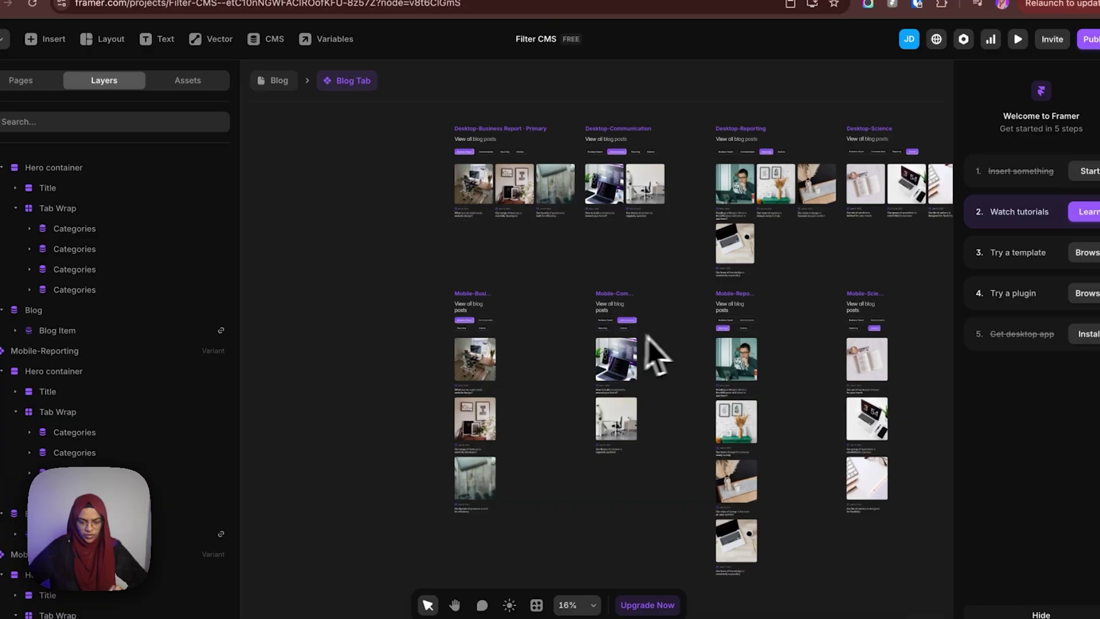
pyautogui.scroll(3, 475, 335)
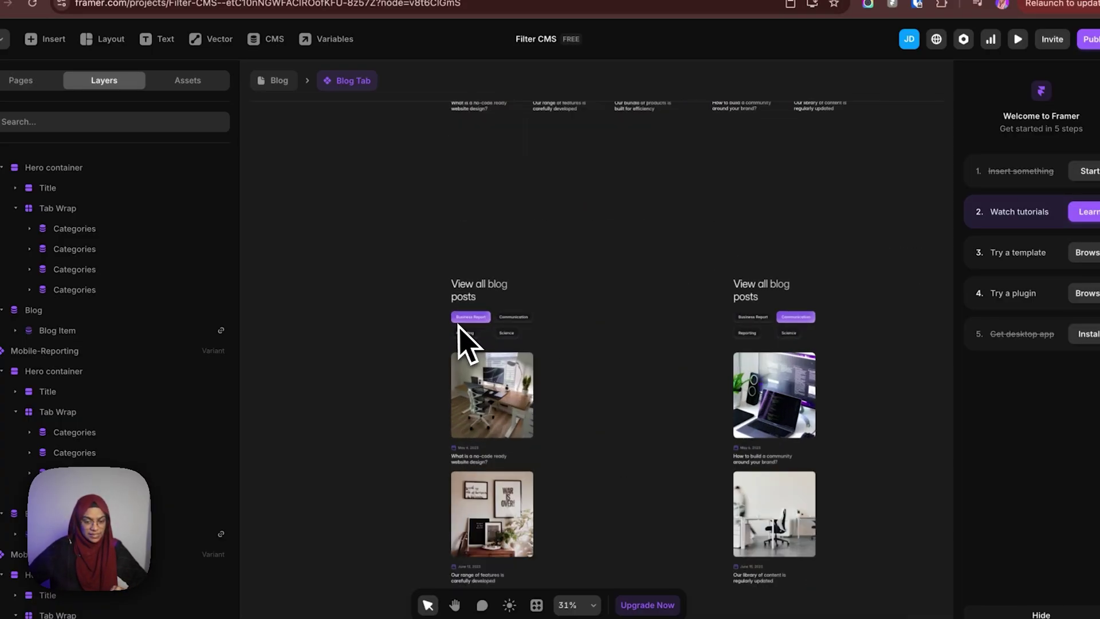
pyautogui.click(467, 318)
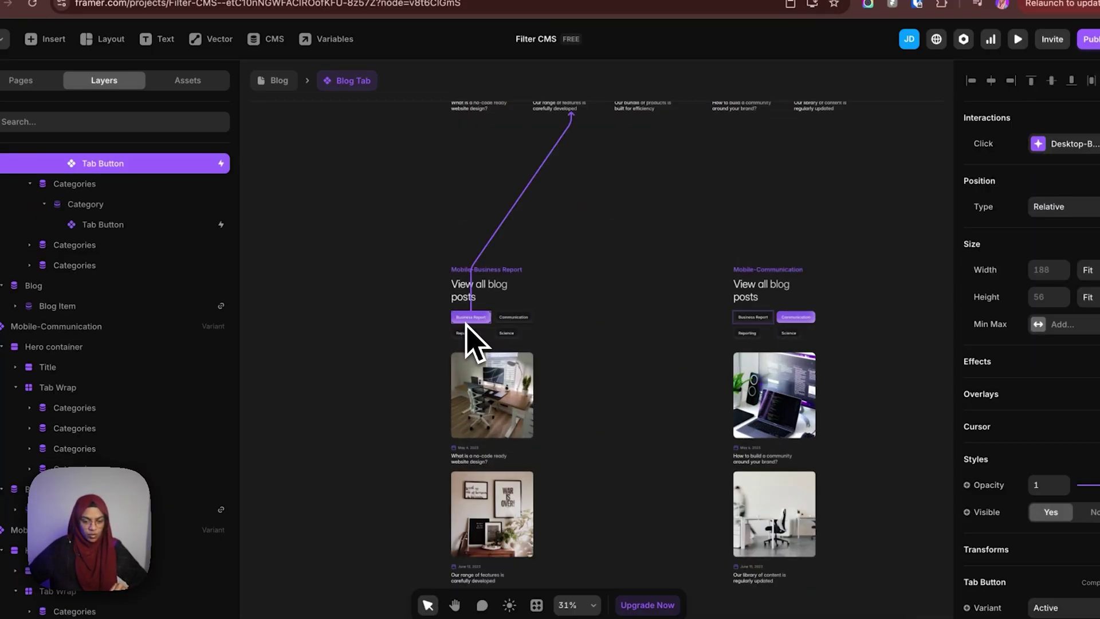
pyautogui.scroll(5, 474, 338)
pyautogui.scroll(-2, 486, 149)
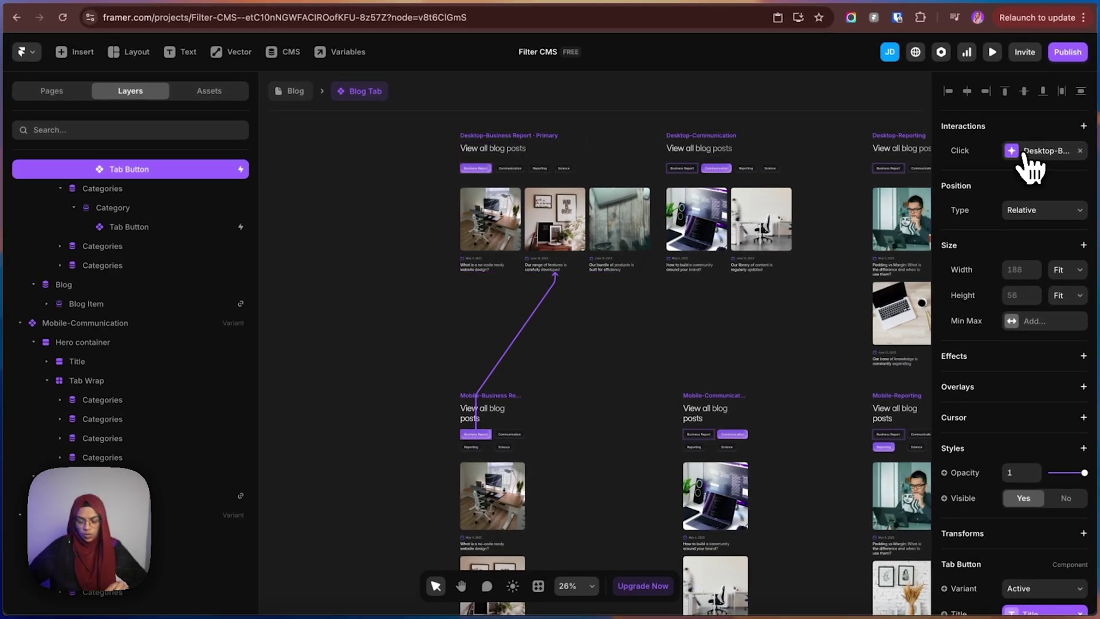
pyautogui.click(1025, 152)
pyautogui.click(885, 262)
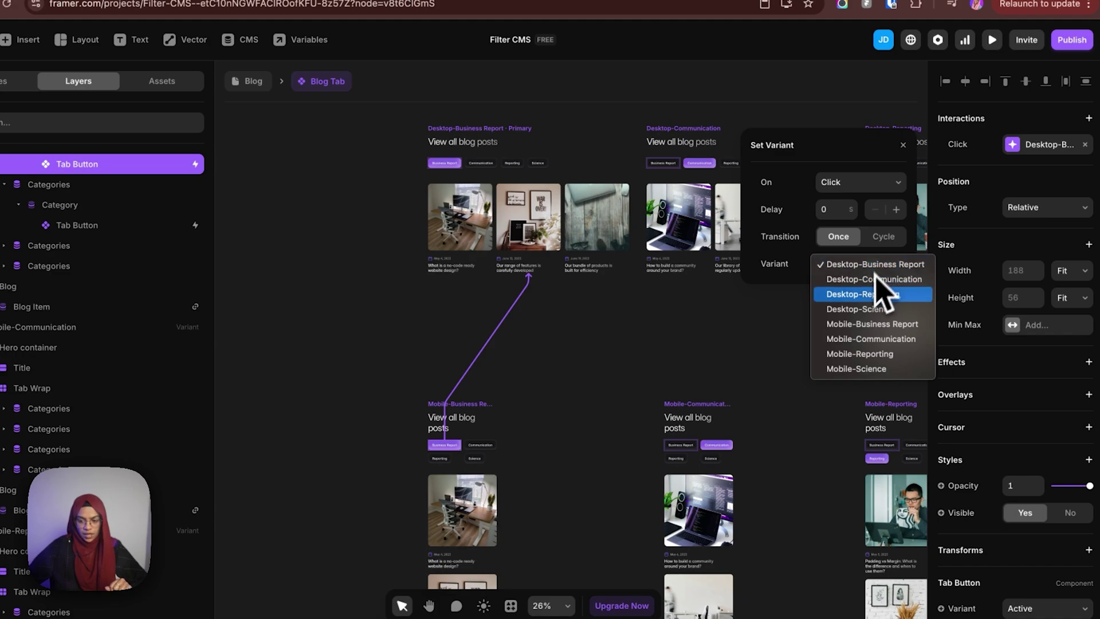
pyautogui.click(856, 326)
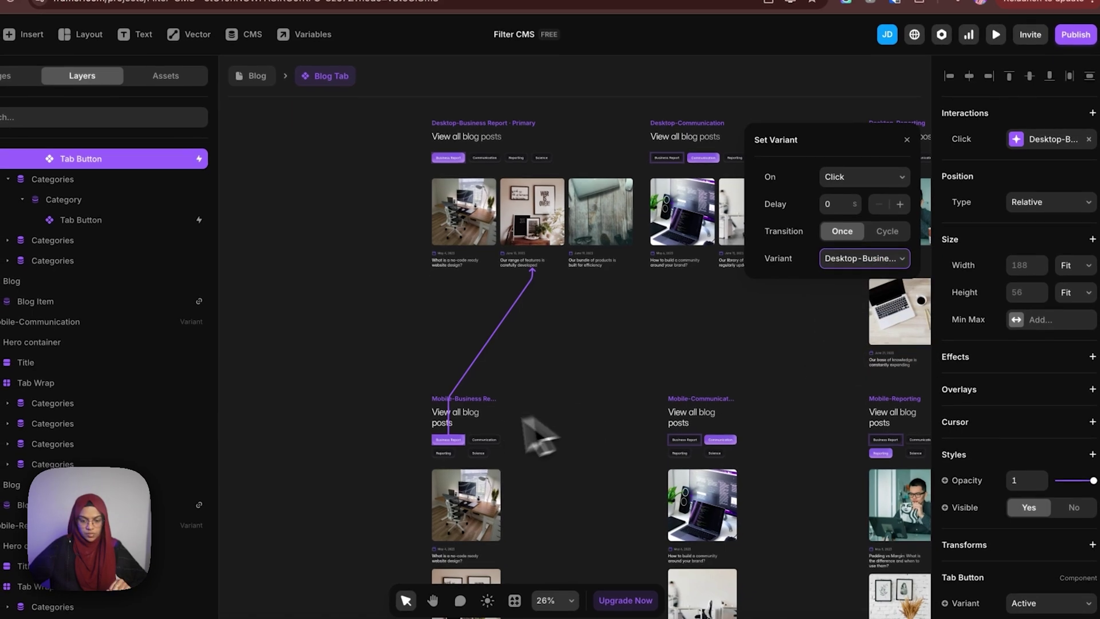
# - Link the Communication tab in the Mobile-Business Report variant to the Mobile-Communication variant on click
pyautogui.click(488, 437)
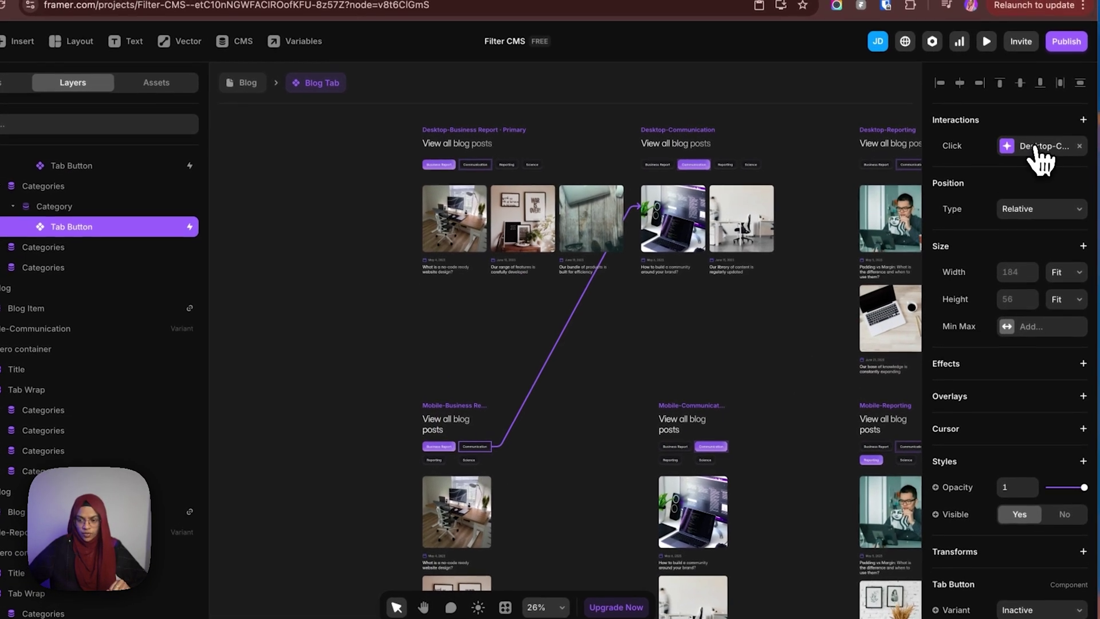
pyautogui.click(1043, 135)
pyautogui.click(871, 255)
pyautogui.click(856, 325)
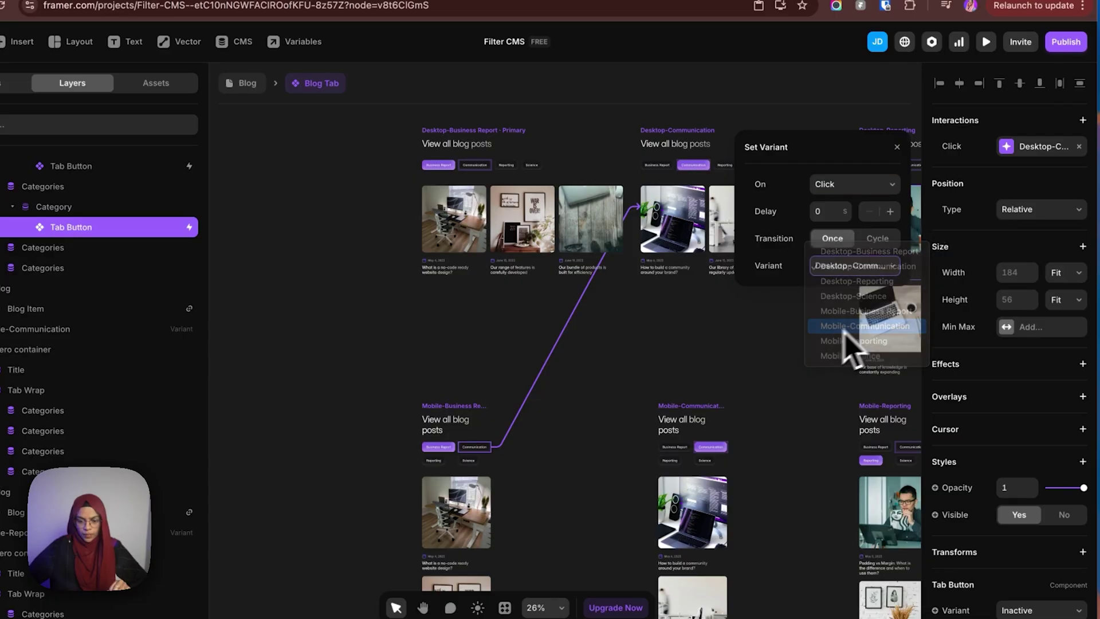
# - Point the Reporting tab's click interaction in the Mobile-Business Report variant to Mobile-Reporting
pyautogui.click(434, 460)
pyautogui.click(1043, 136)
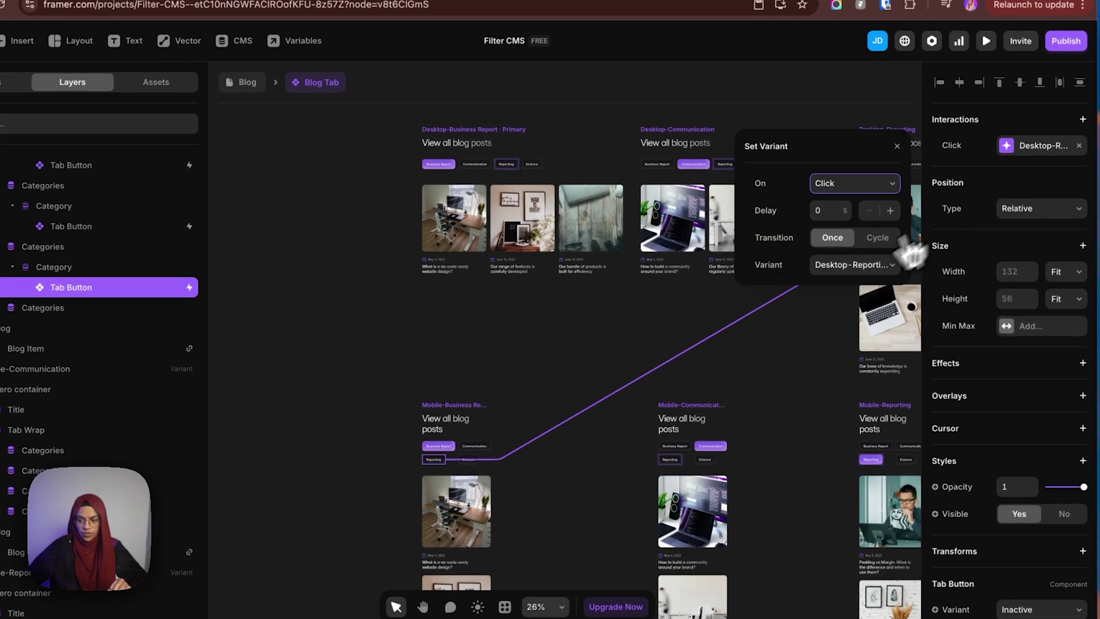
pyautogui.click(871, 255)
pyautogui.click(853, 325)
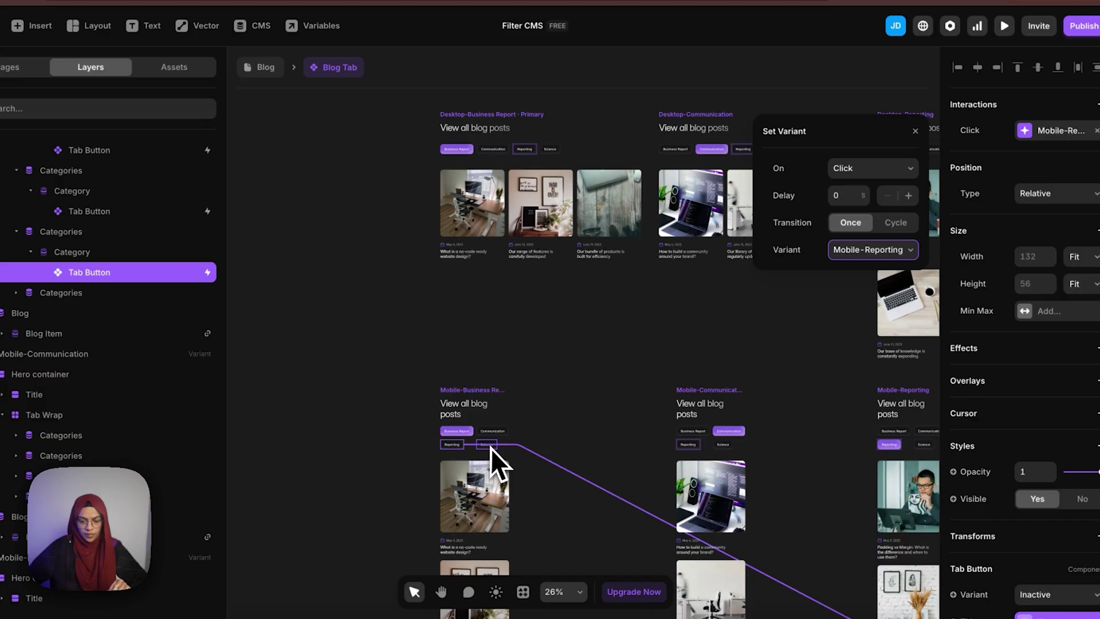
# - Point the Science tab's click interaction in the Mobile-Business Report variant to Mobile-Science and deselect it
pyautogui.click(468, 459)
pyautogui.click(1030, 150)
pyautogui.click(860, 269)
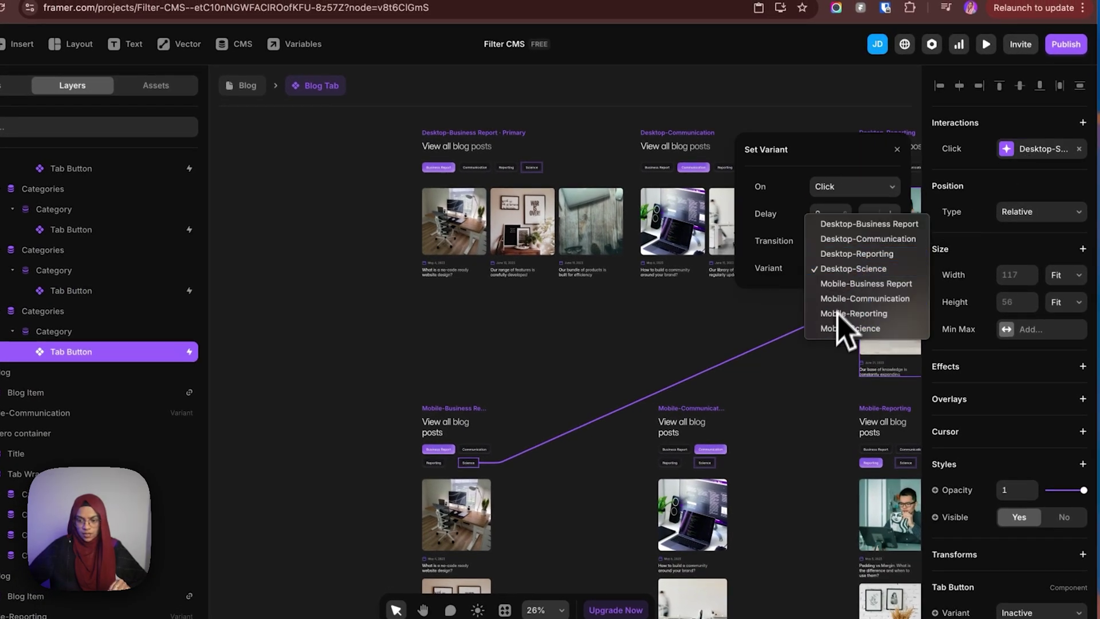
pyautogui.click(833, 328)
pyautogui.click(550, 350)
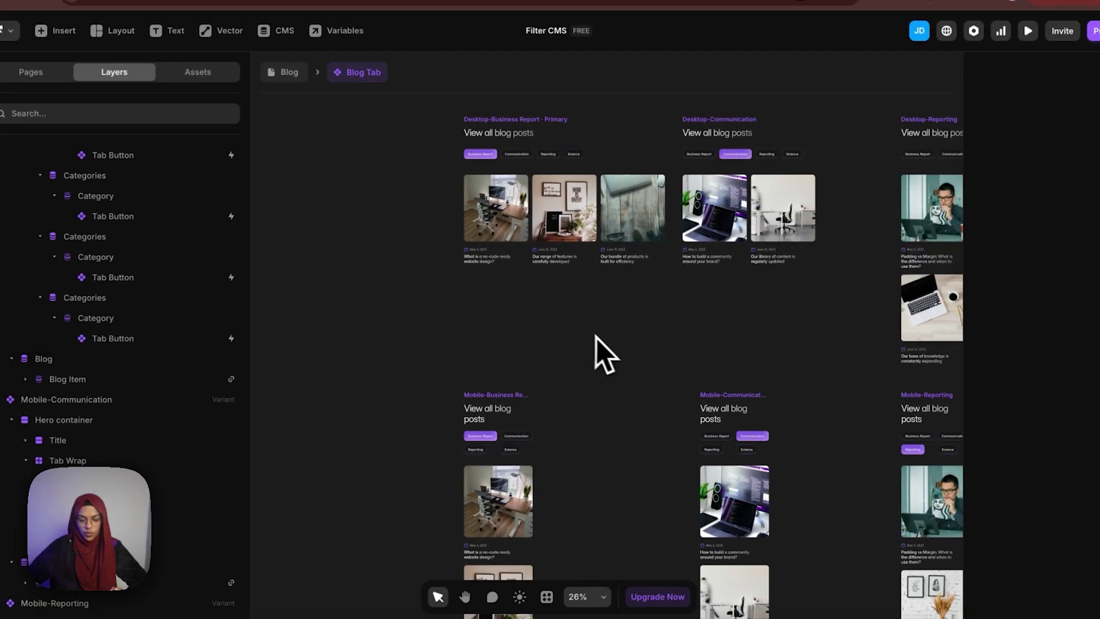
# - Set the Business Report tab's click interaction in the Mobile-Communication variant to switch to Mobile-Business Report
pyautogui.moveTo(550, 350); pyautogui.dragTo(456, 328)
pyautogui.click(375, 377)
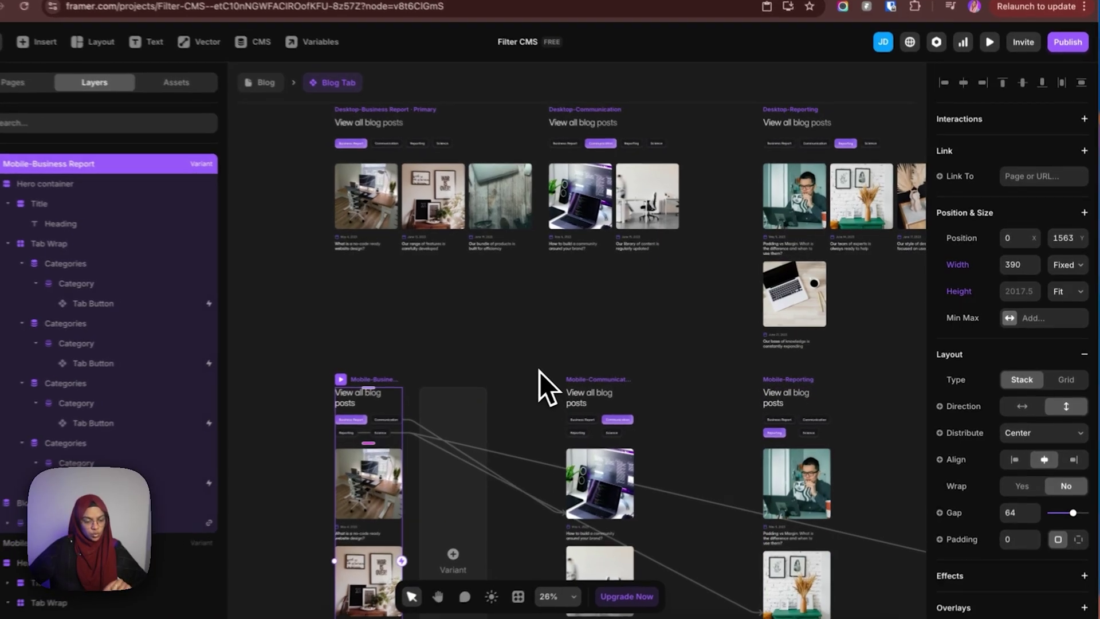
pyautogui.click(541, 384)
pyautogui.click(573, 423)
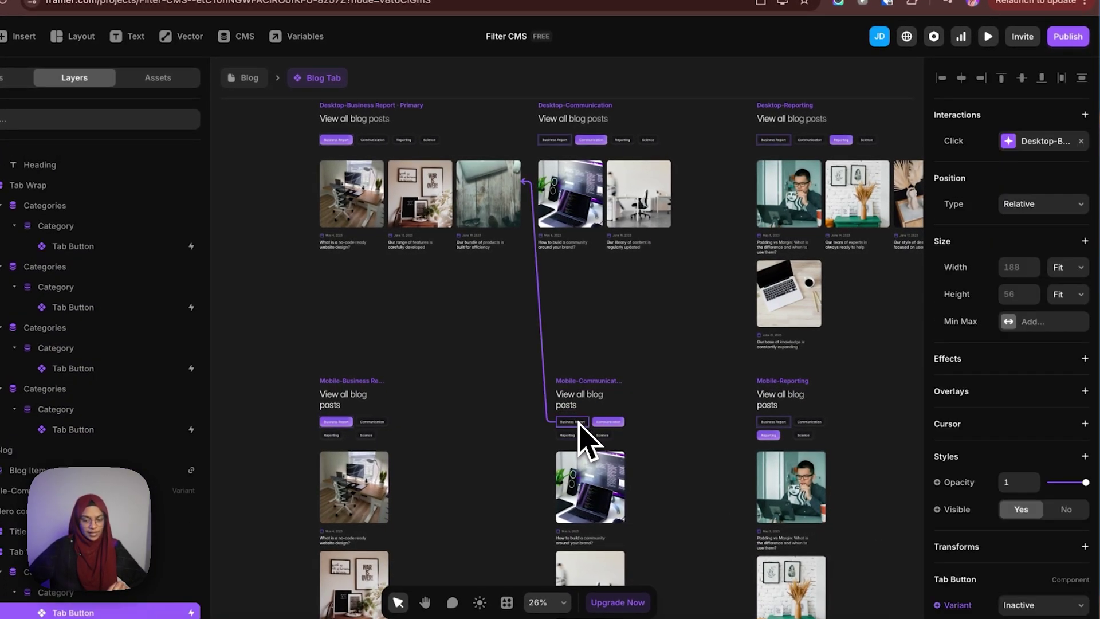
pyautogui.click(1034, 141)
pyautogui.click(863, 264)
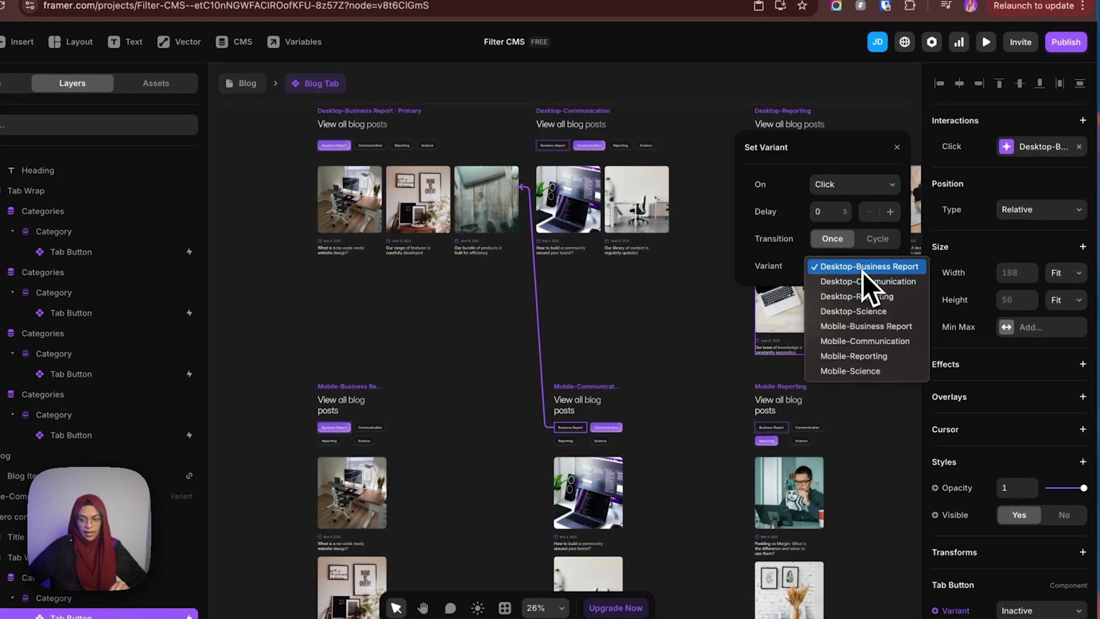
pyautogui.click(852, 328)
# - Set the Communication tab's click interaction in the Mobile-Communication variant to the Mobile-Communication variant
pyautogui.click(608, 428)
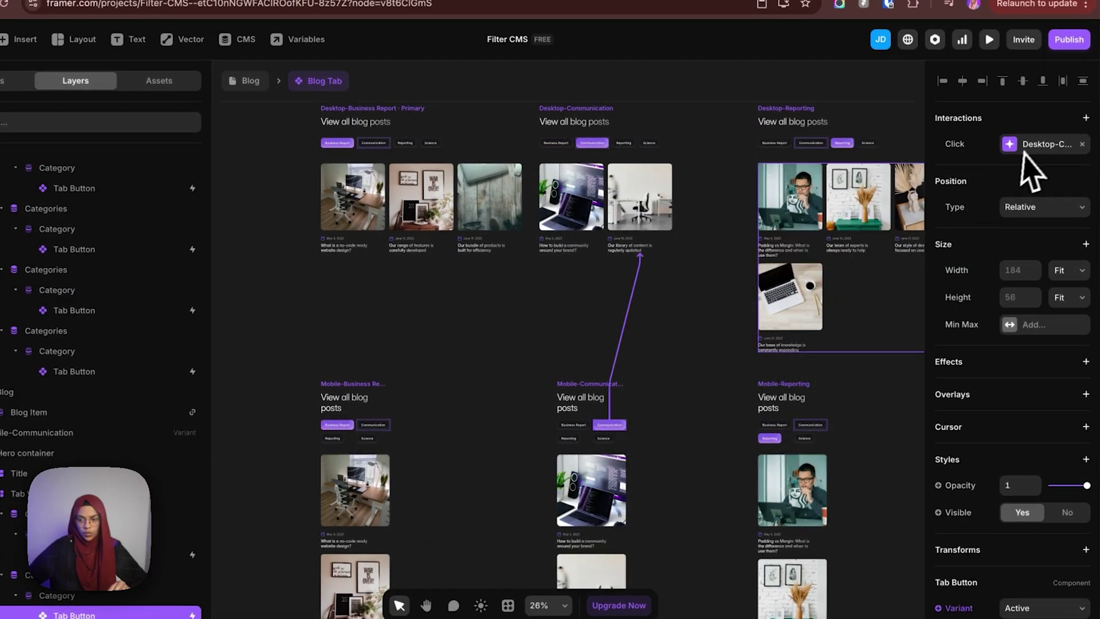
pyautogui.click(1034, 144)
pyautogui.click(863, 265)
pyautogui.click(859, 323)
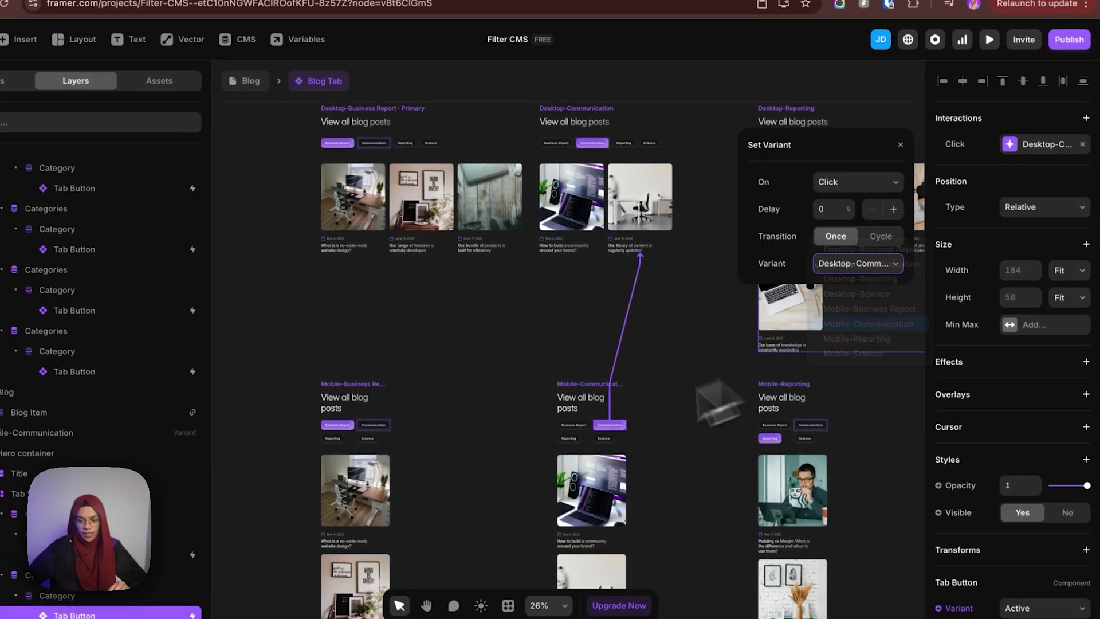
# - Link the Reporting tab in the Mobile-Communication variant to the Mobile-Reporting variant on click
pyautogui.click(571, 445)
pyautogui.click(1034, 145)
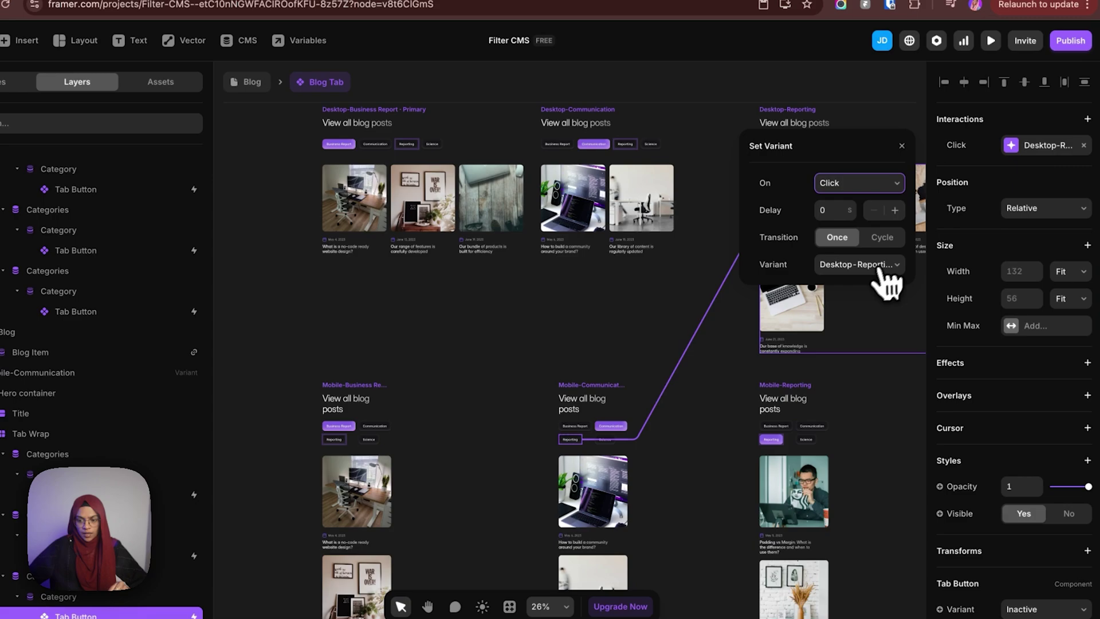
pyautogui.click(871, 265)
pyautogui.click(836, 325)
# - Link the Science tab in the Mobile-Communication variant to Mobile-Science on click and deselect it
pyautogui.click(605, 439)
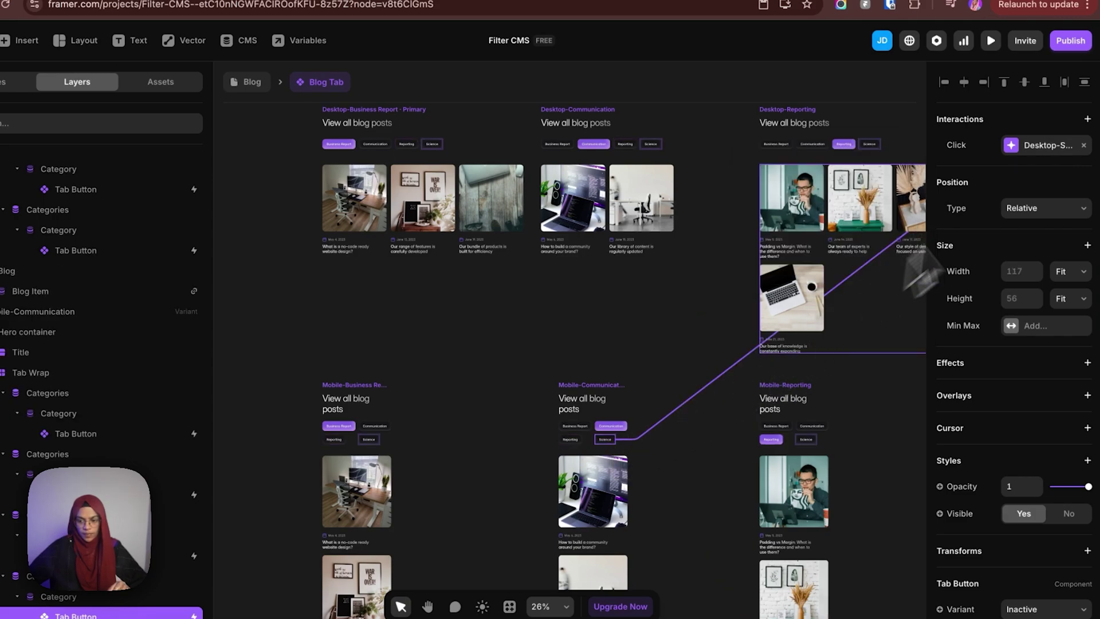
pyautogui.click(1034, 145)
pyautogui.click(885, 264)
pyautogui.click(853, 326)
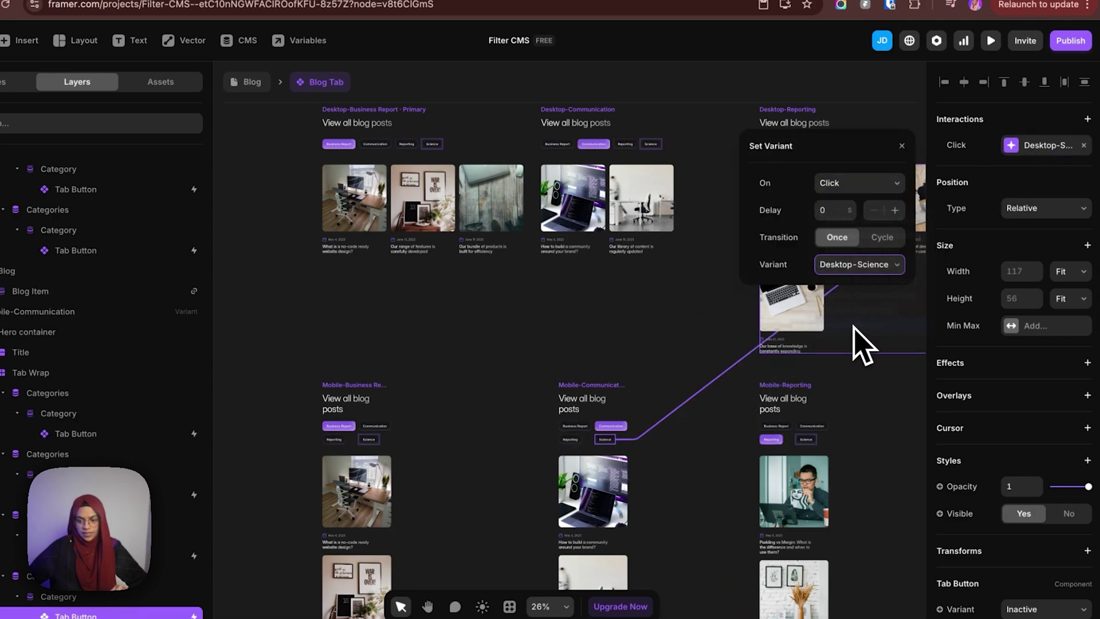
pyautogui.press('Escape')
# - Check the click connections of the Communication tab in Mobile-Business Report and the Reporting tab in Mobile-Communication
pyautogui.hscroll(3, 636, 401)
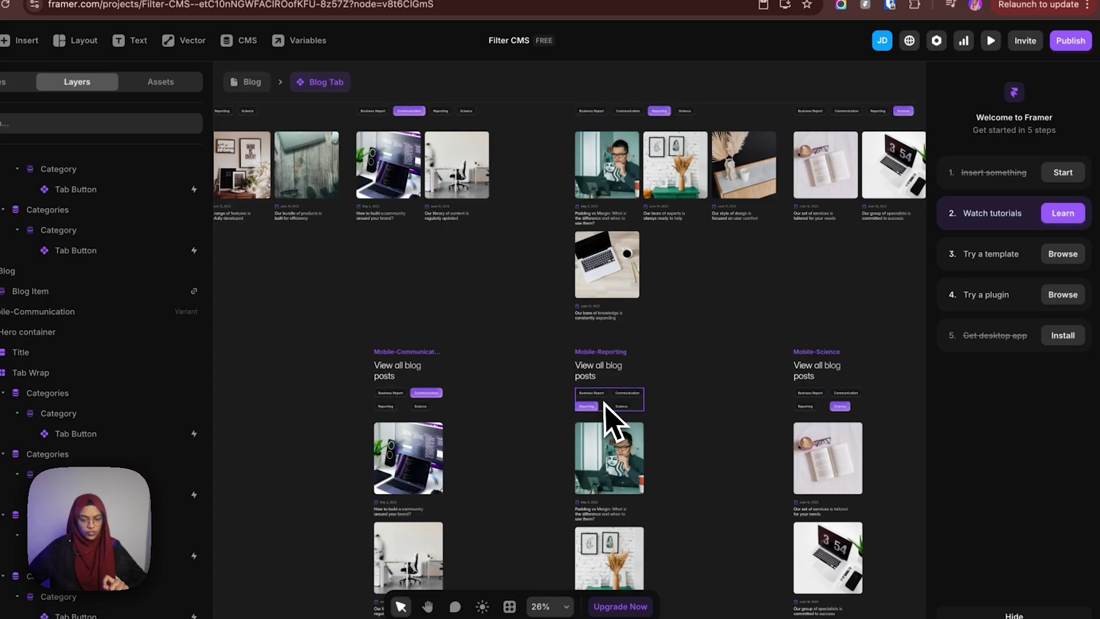
pyautogui.scroll(-3, 706, 430)
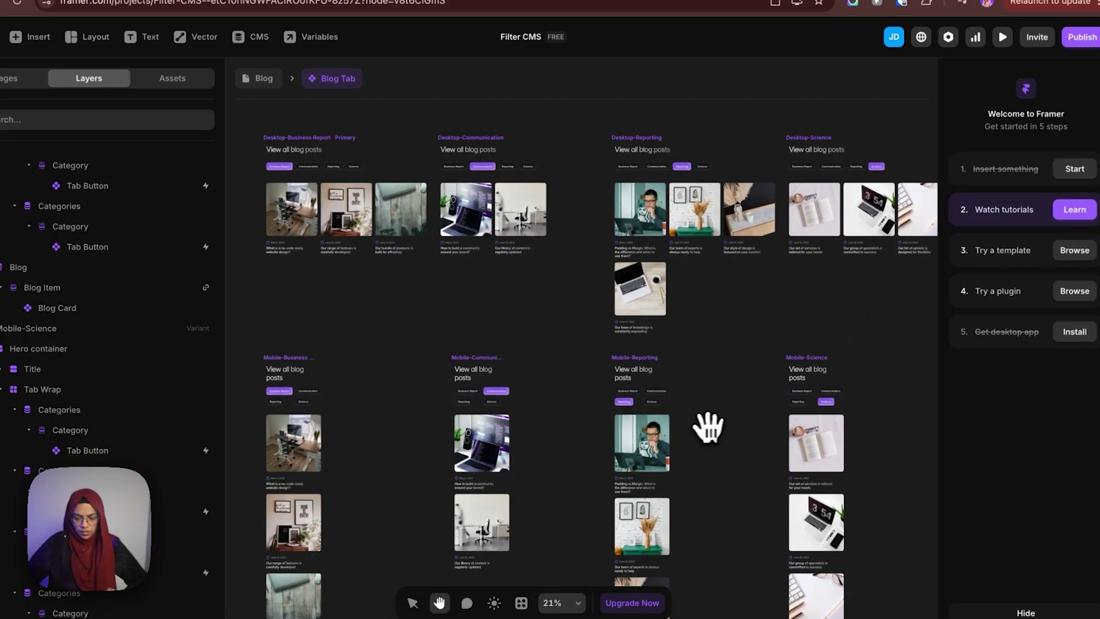
pyautogui.hscroll(-3, 572, 372)
pyautogui.click(469, 320)
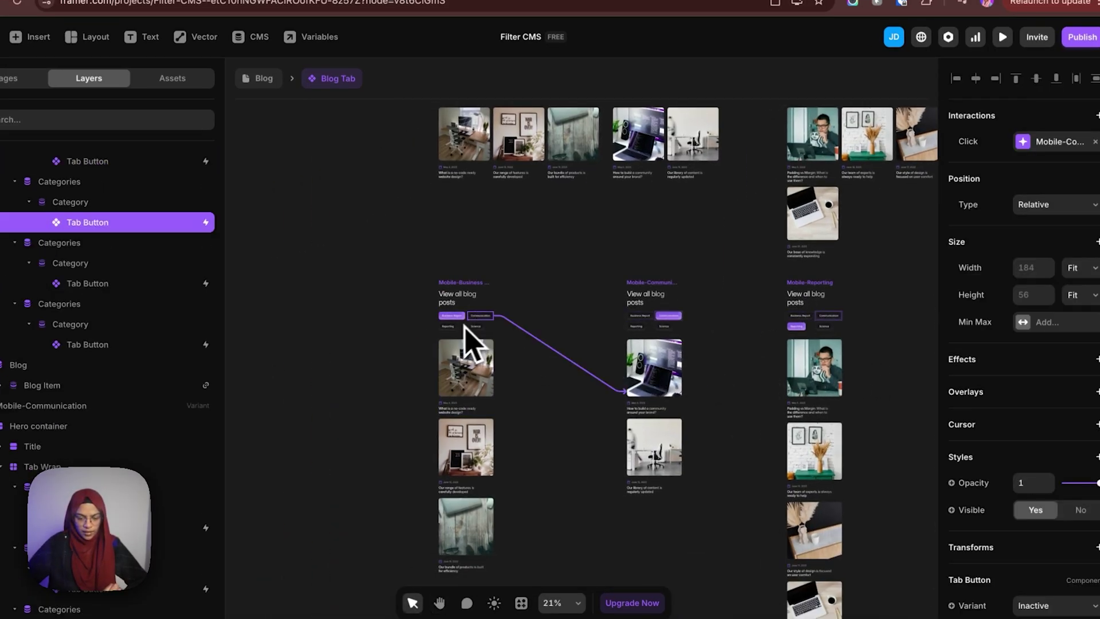
pyautogui.click(635, 326)
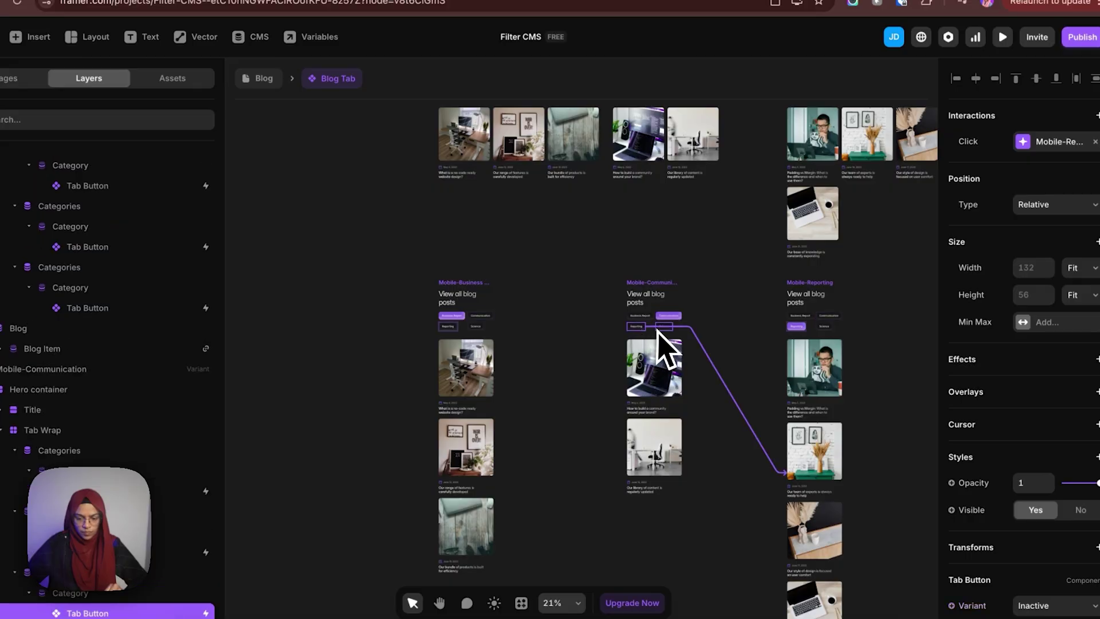
pyautogui.click(272, 122)
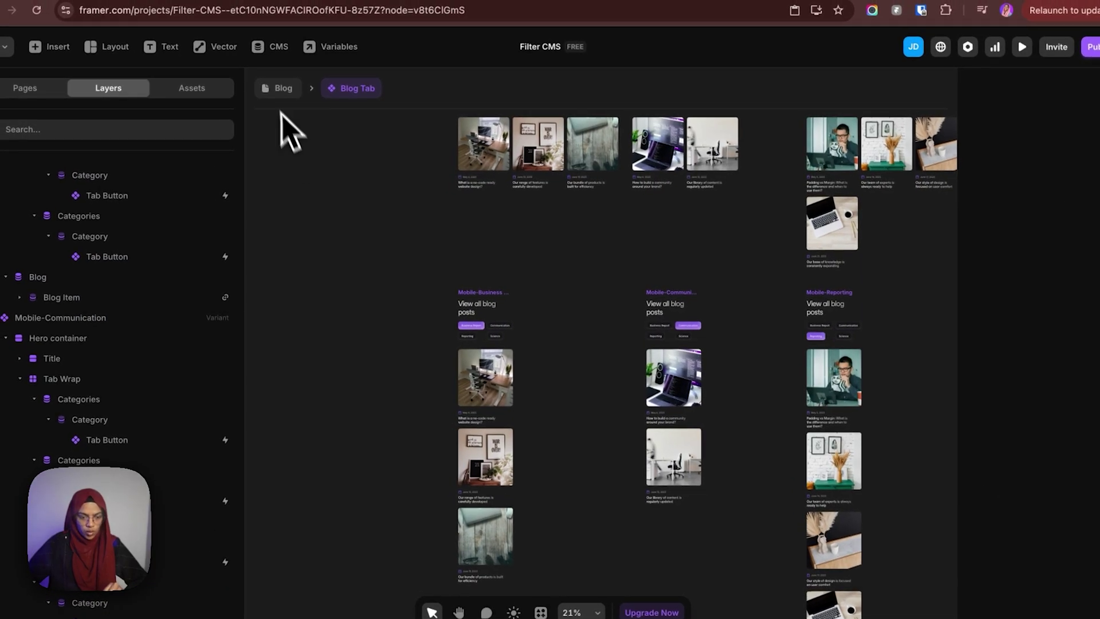
# - Return to the Blog page and set the Phone breakpoint's Blog Tab to the Mobile-Business Report variant
pyautogui.click(277, 89)
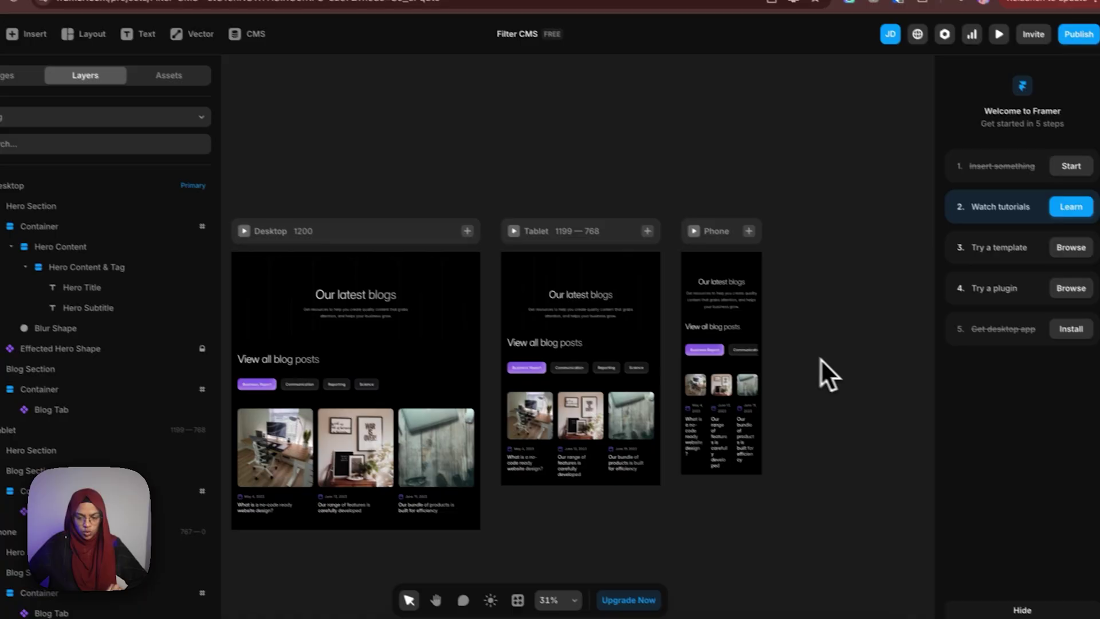
pyautogui.hscroll(-3, 821, 373)
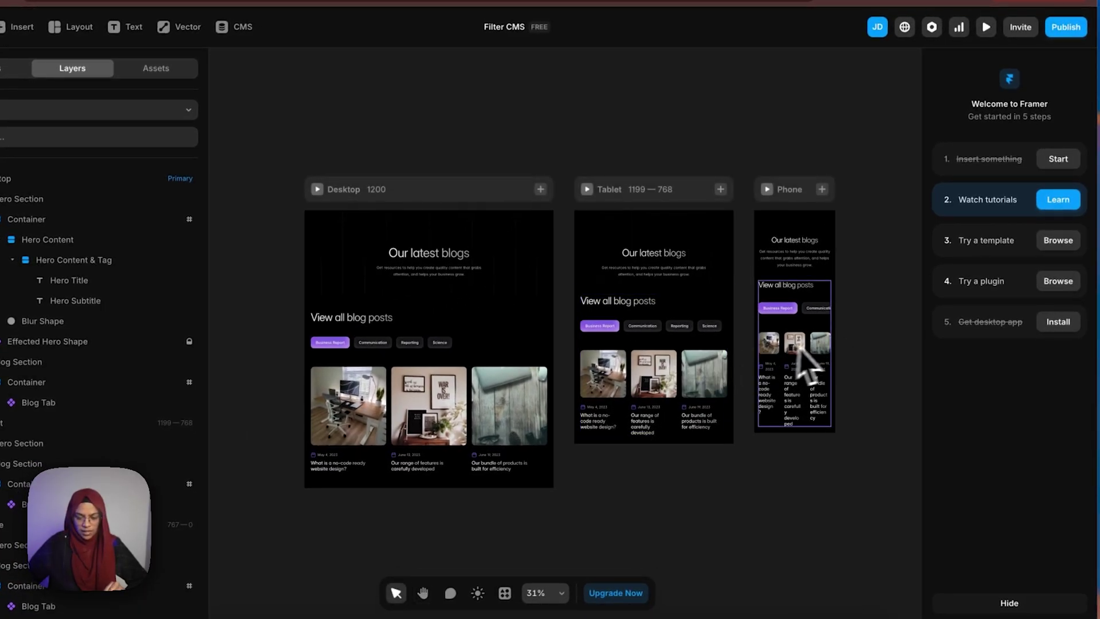
pyautogui.click(823, 342)
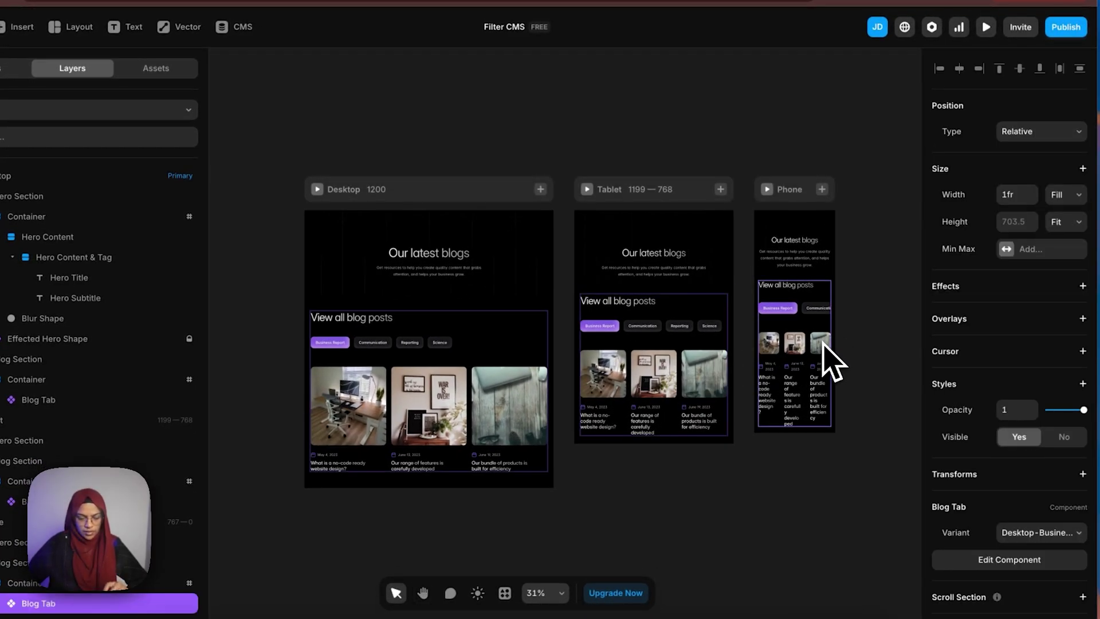
pyautogui.click(1038, 536)
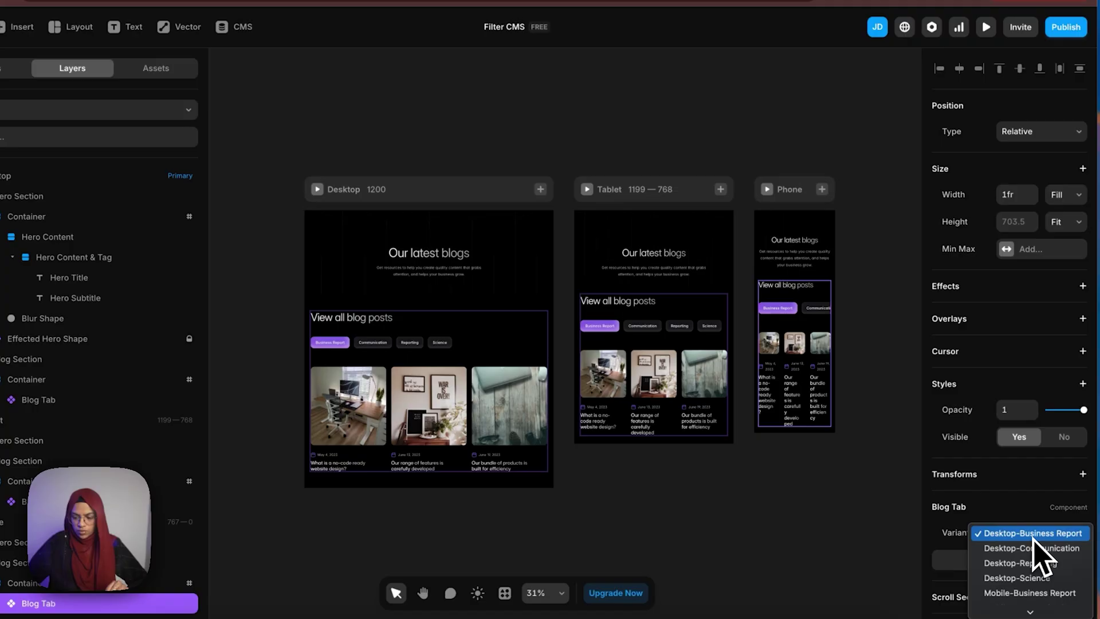
pyautogui.scroll(-2, 1031, 590)
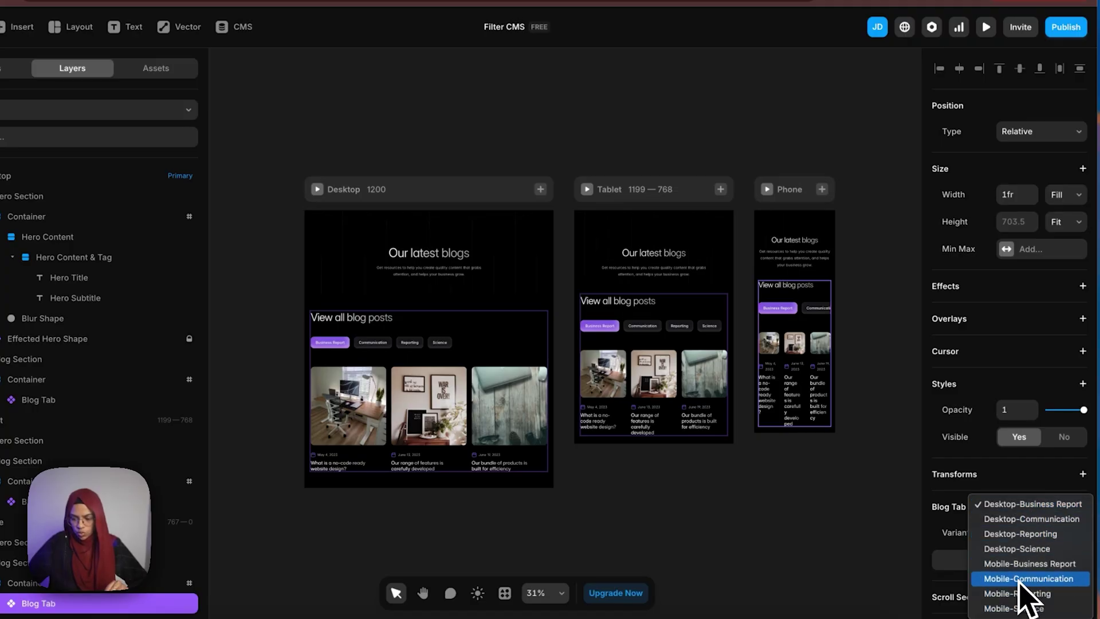
pyautogui.click(1018, 572)
pyautogui.click(894, 532)
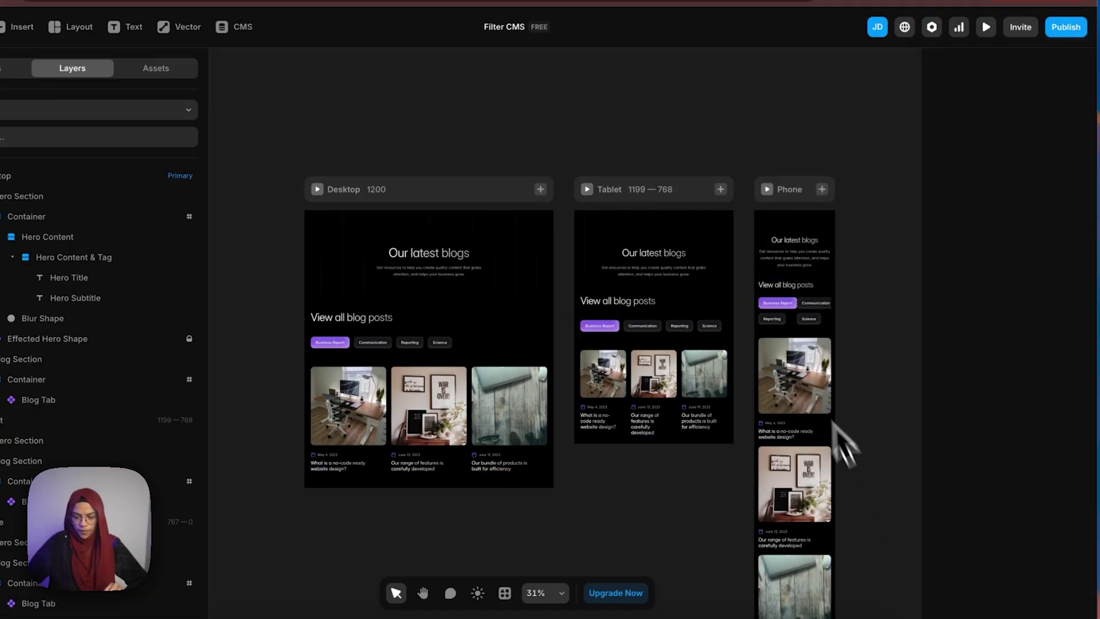
# - Preview the Phone layout, test the Communication, Reporting and Science tabs, and exit the preview
pyautogui.press('super+p')
pyautogui.scroll(-5, 596, 246)
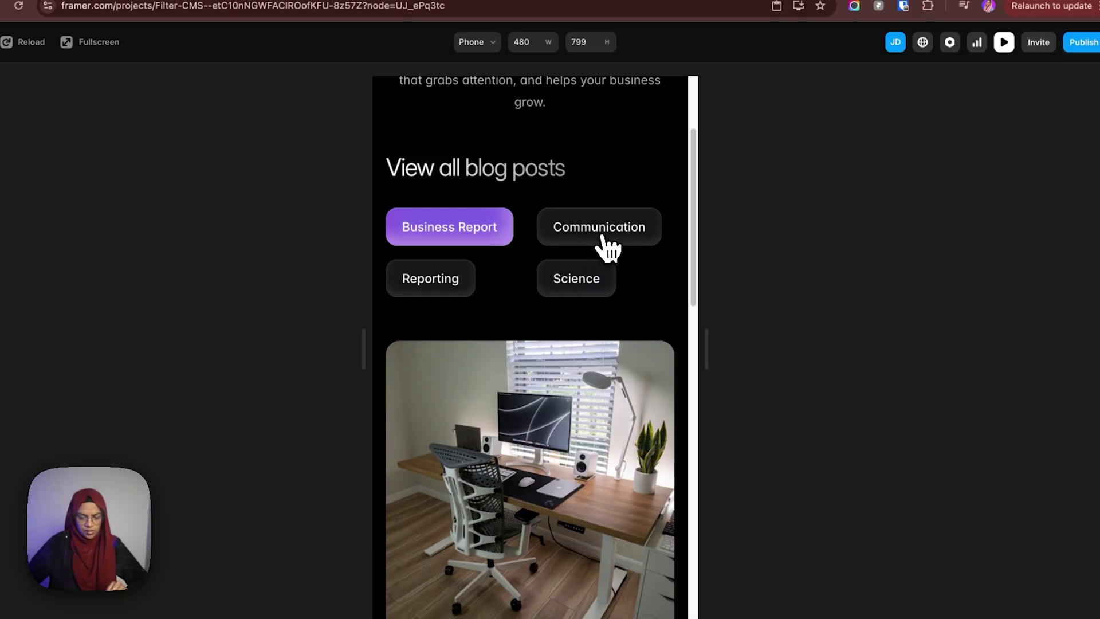
pyautogui.click(603, 239)
pyautogui.click(462, 286)
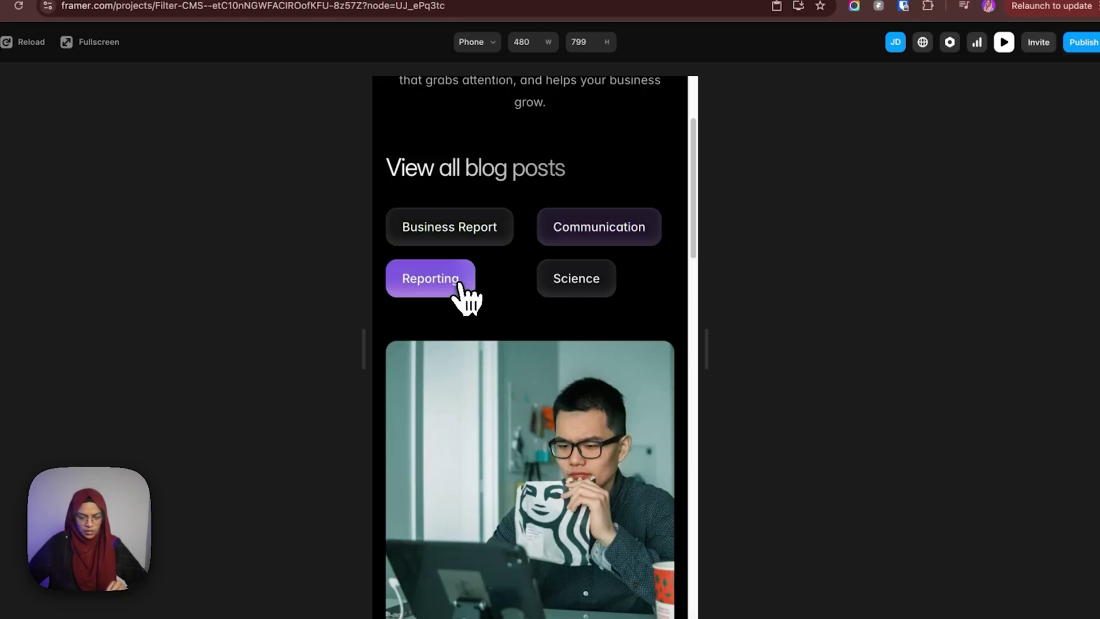
pyautogui.click(567, 286)
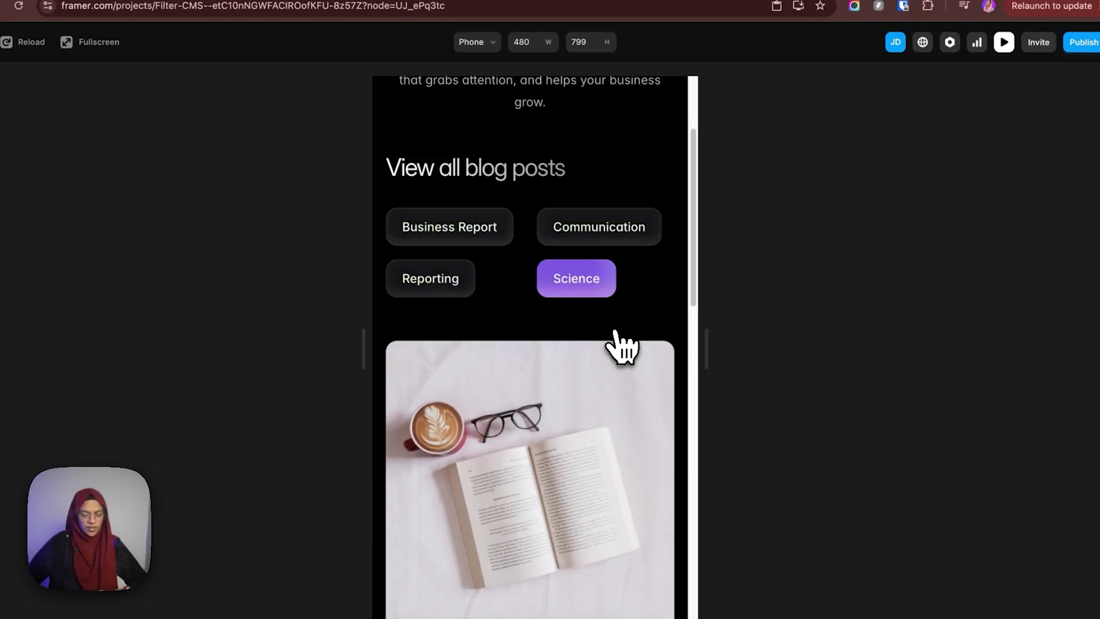
pyautogui.click(0, 42)
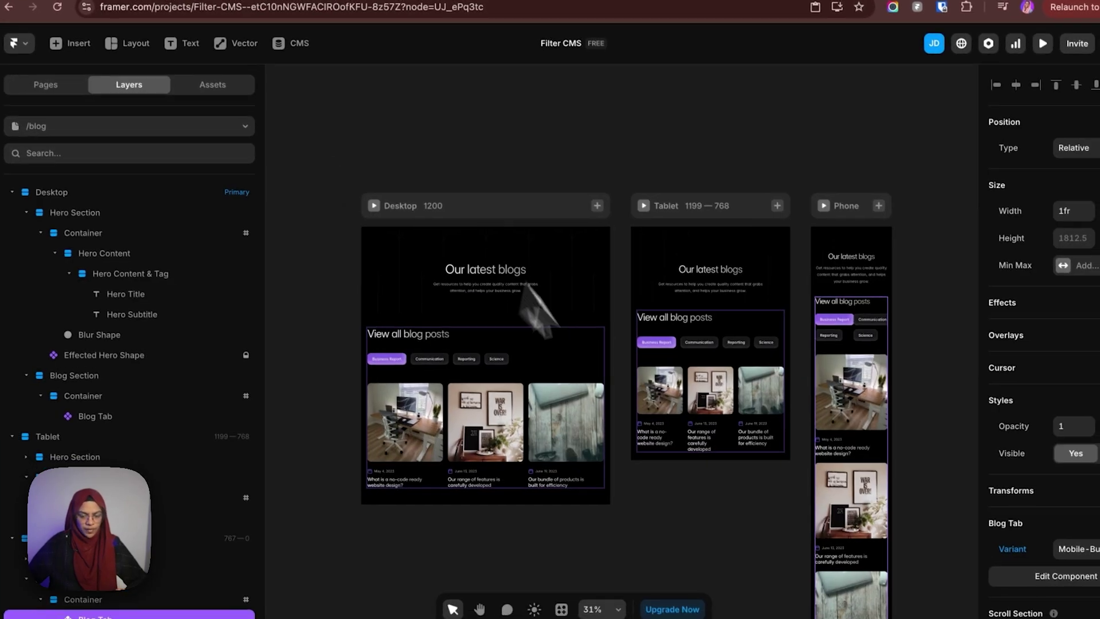
# - Preview the Desktop blog page, open the first Business Report post to check its detail page, and exit the preview
pyautogui.click(1042, 43)
pyautogui.scroll(-5, 320, 401)
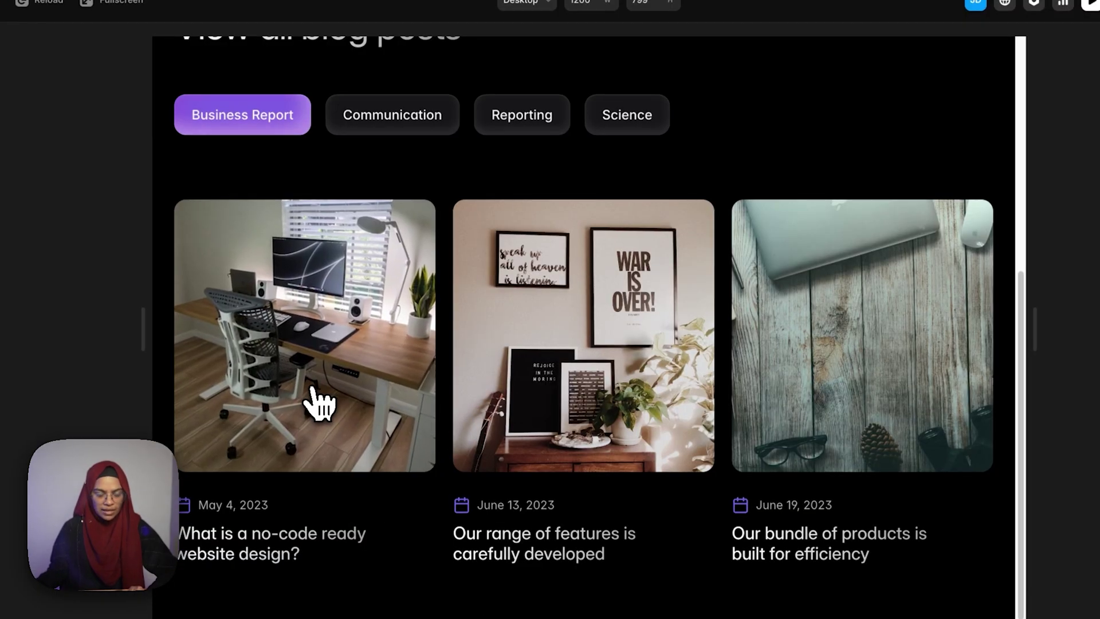
pyautogui.click(318, 404)
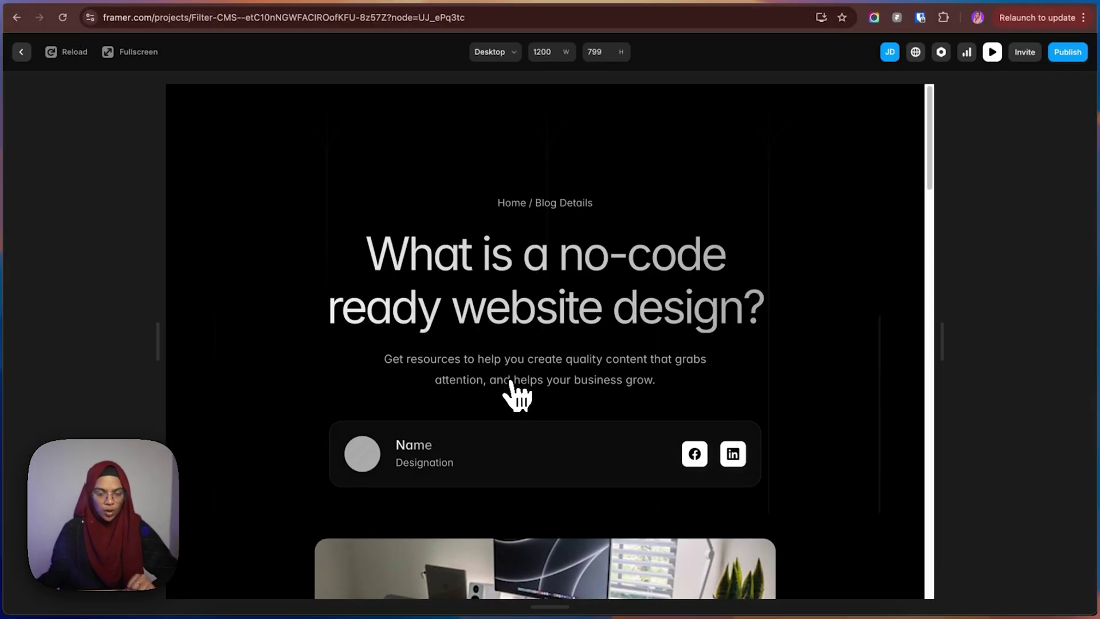
pyautogui.scroll(-2, 518, 395)
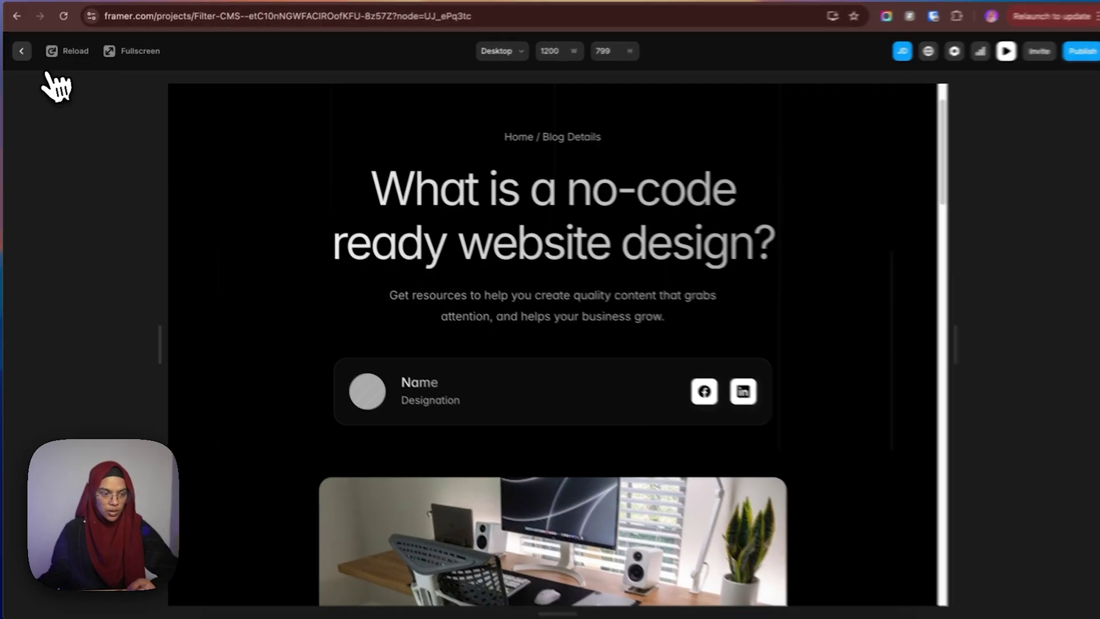
pyautogui.click(21, 52)
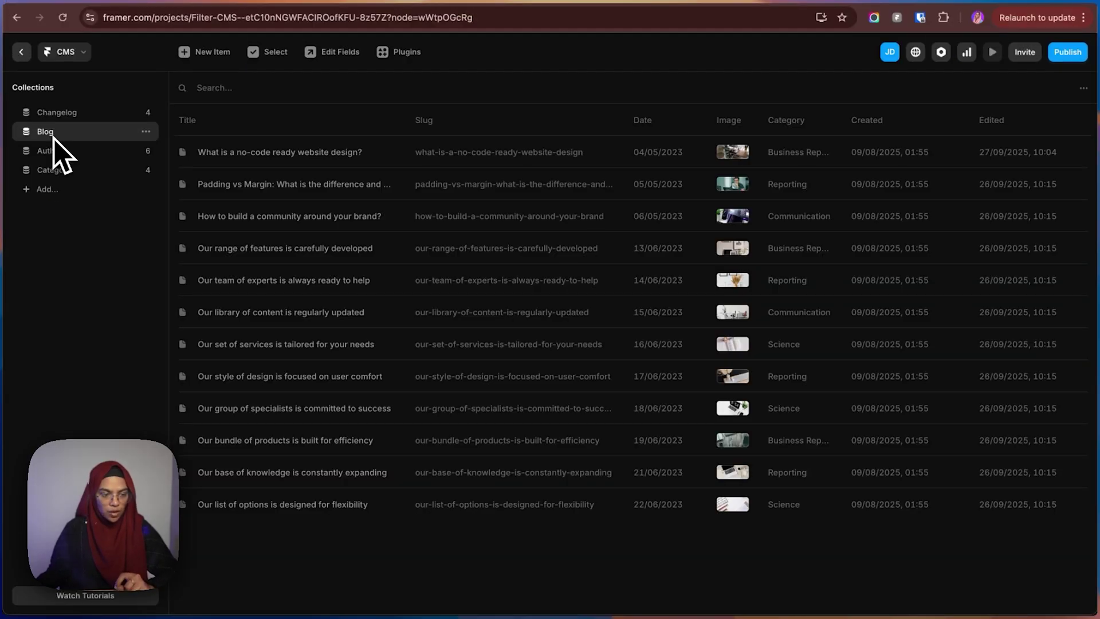
# - Add a reference field to the Blog collection that points to the Author collection and close the field settings
pyautogui.click(342, 53)
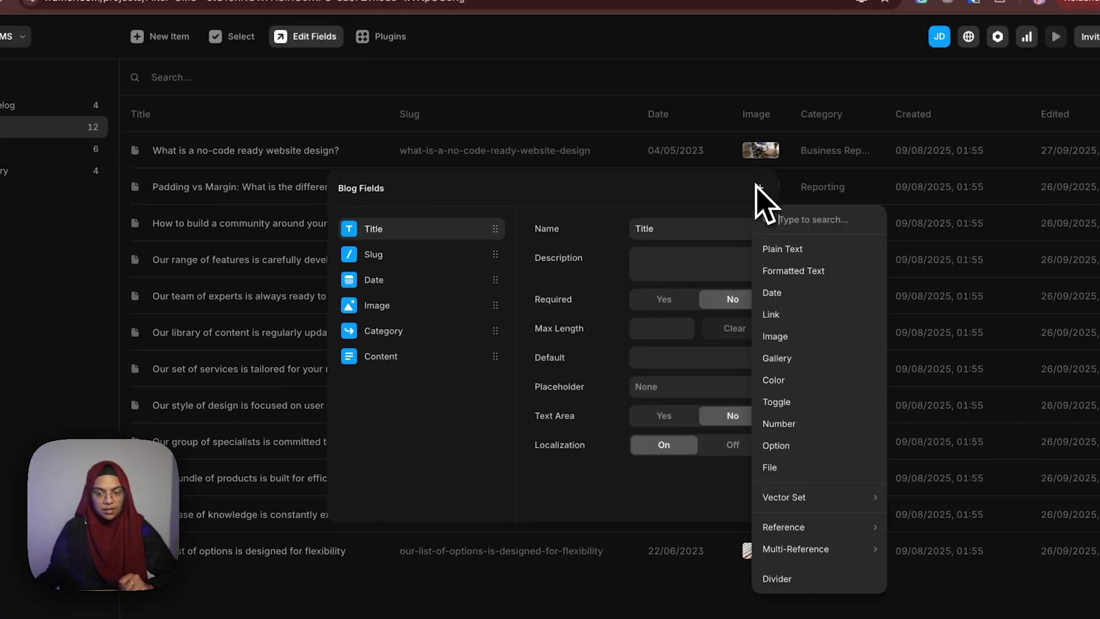
pyautogui.moveTo(777, 527)
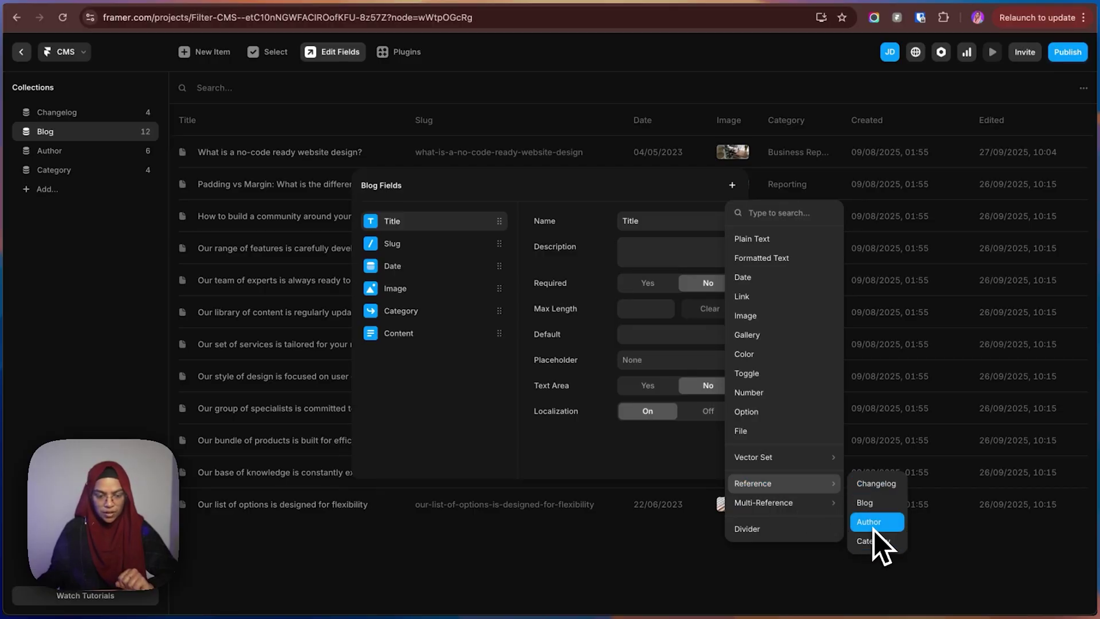
pyautogui.click(874, 526)
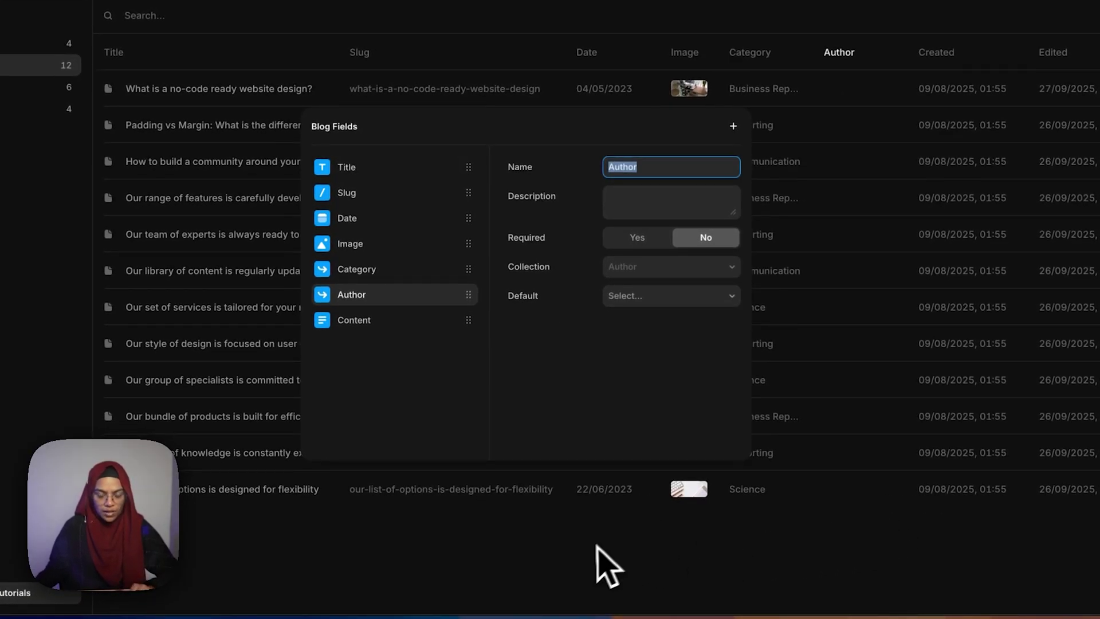
pyautogui.click(597, 546)
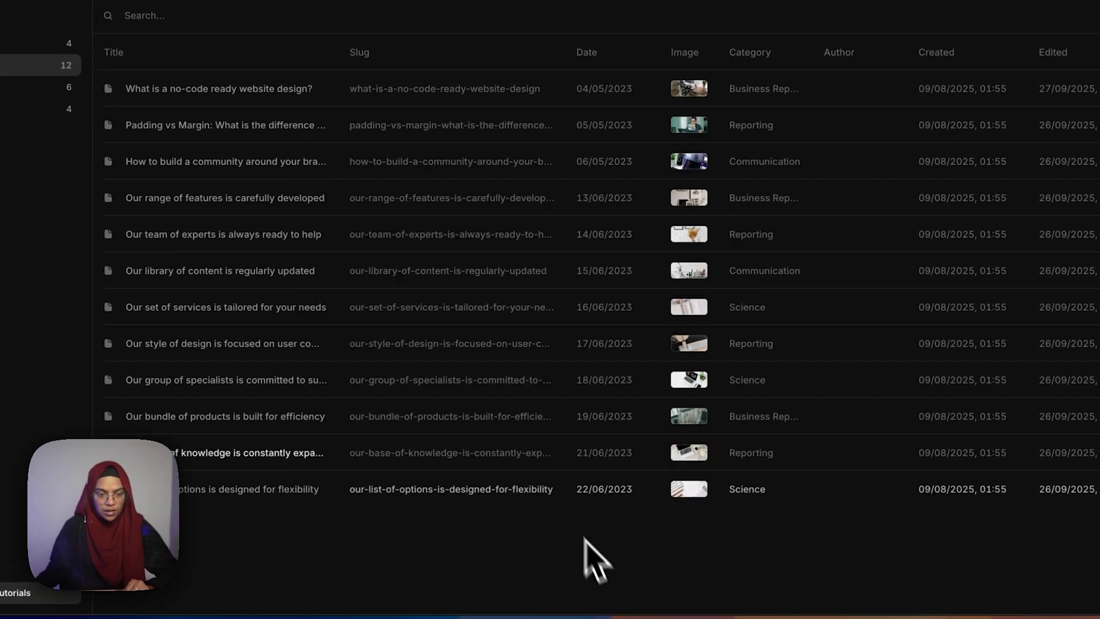
# - Examine the name, designation, image and social link fields of the first two entries in the Author collection
pyautogui.click(52, 151)
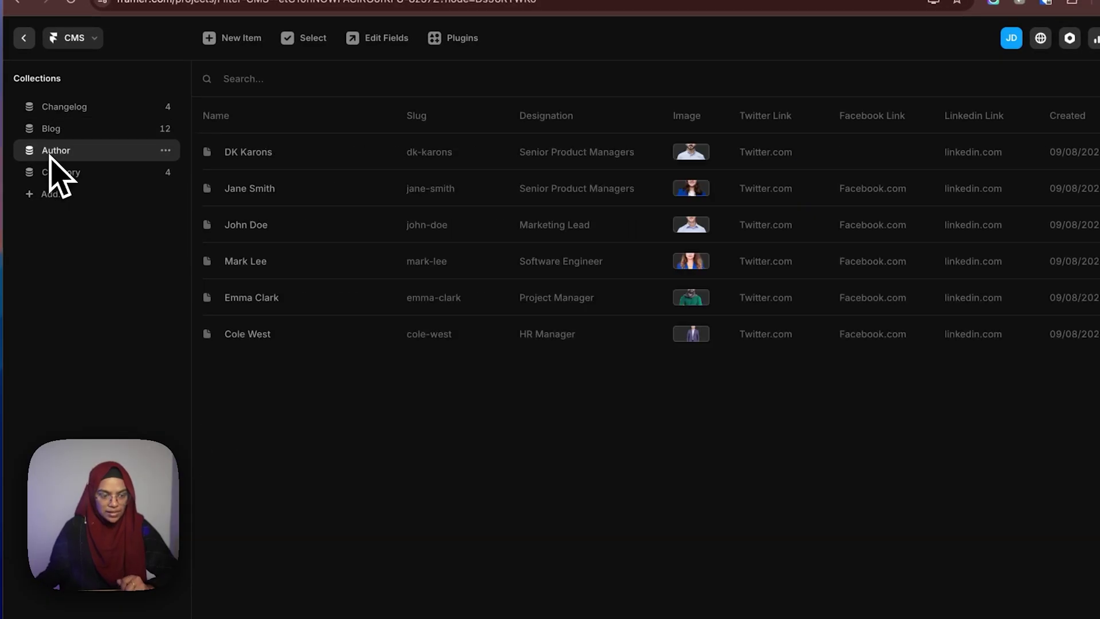
pyautogui.click(246, 155)
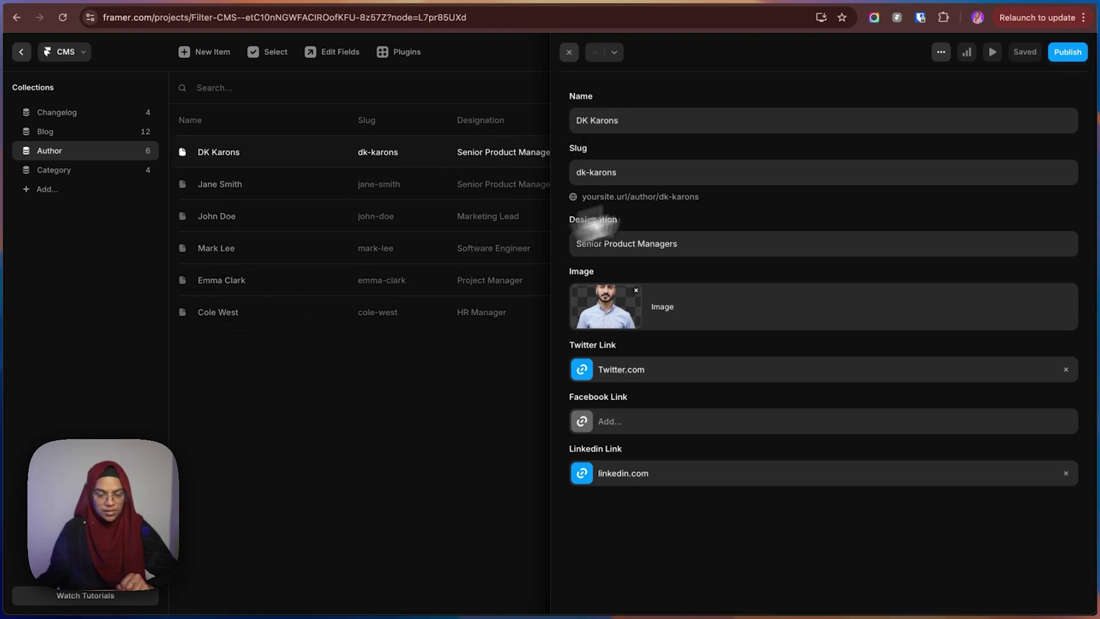
pyautogui.click(614, 52)
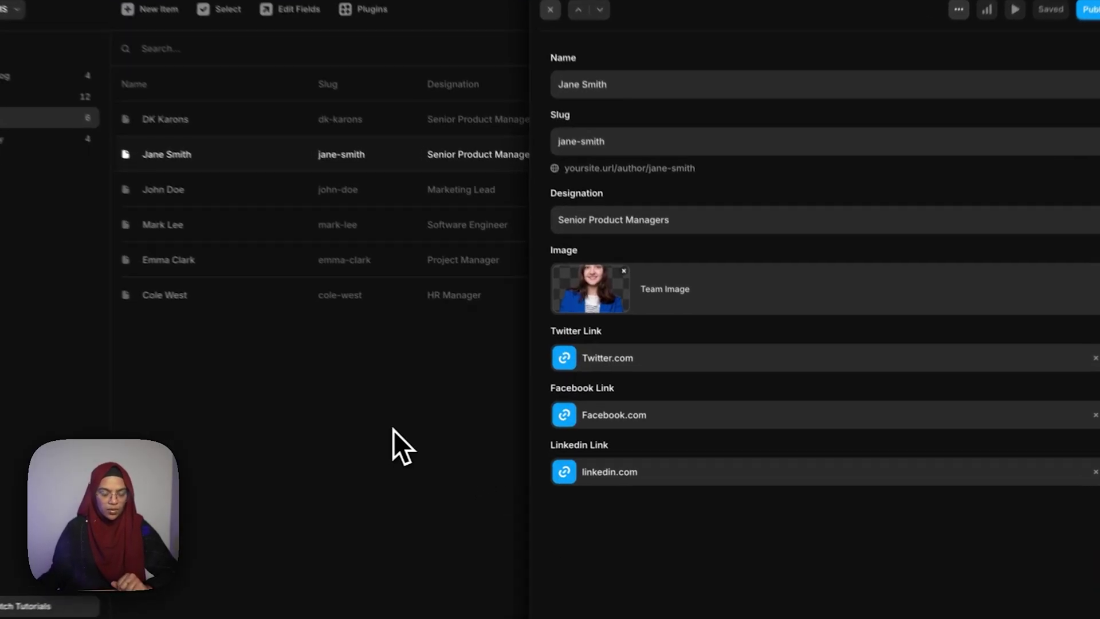
pyautogui.click(51, 152)
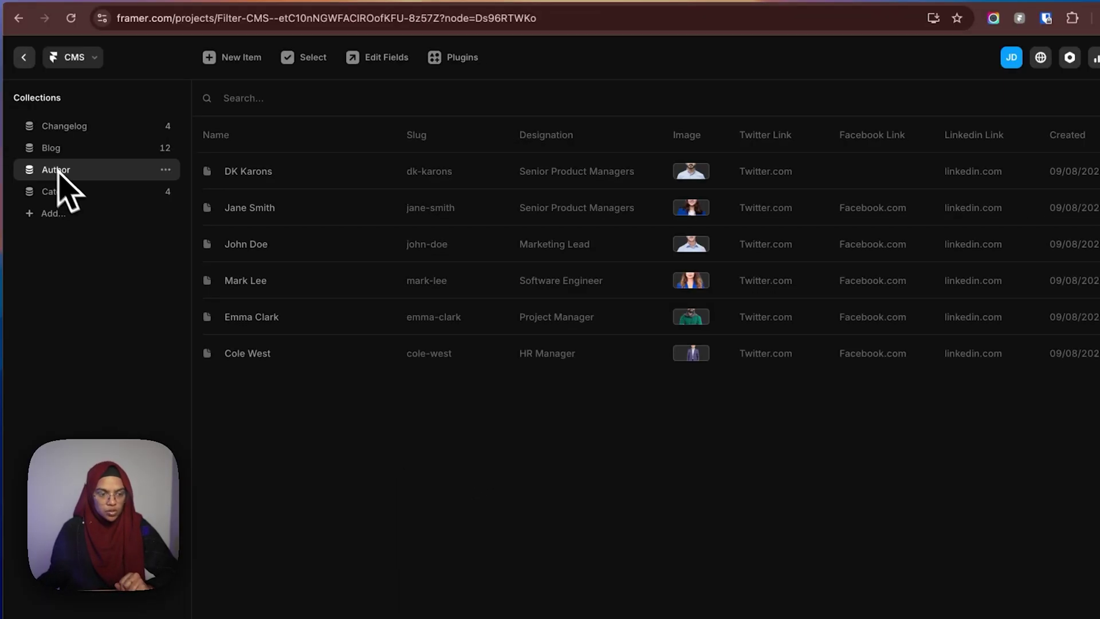
# - Assign the first listed author to the Blog item "What is a no-code ready website design?"
pyautogui.click(52, 148)
pyautogui.click(613, 174)
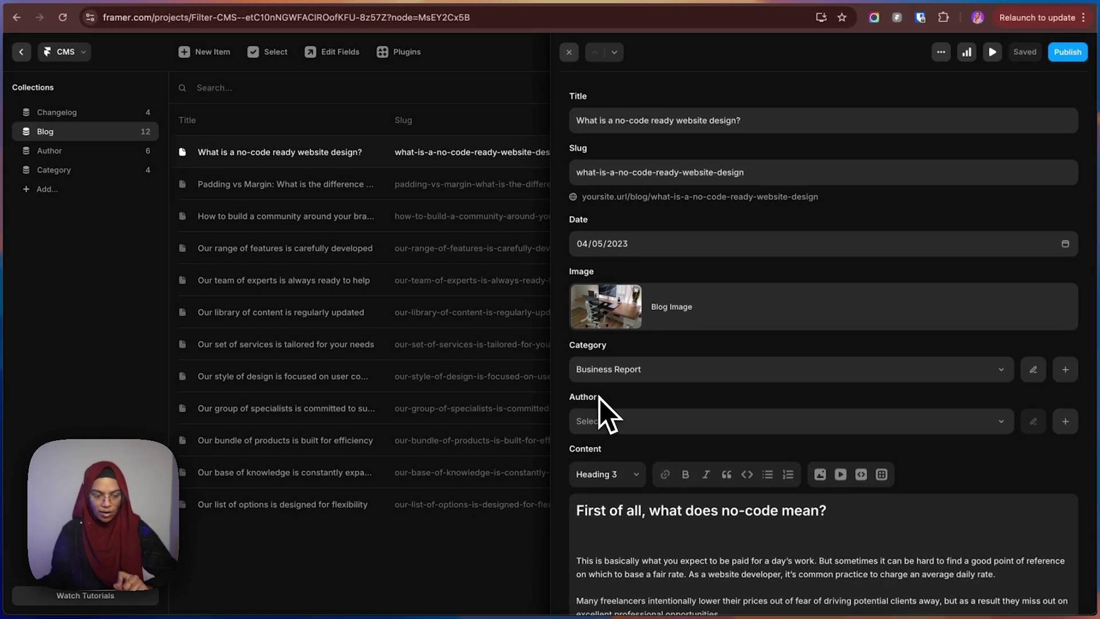
pyautogui.click(594, 425)
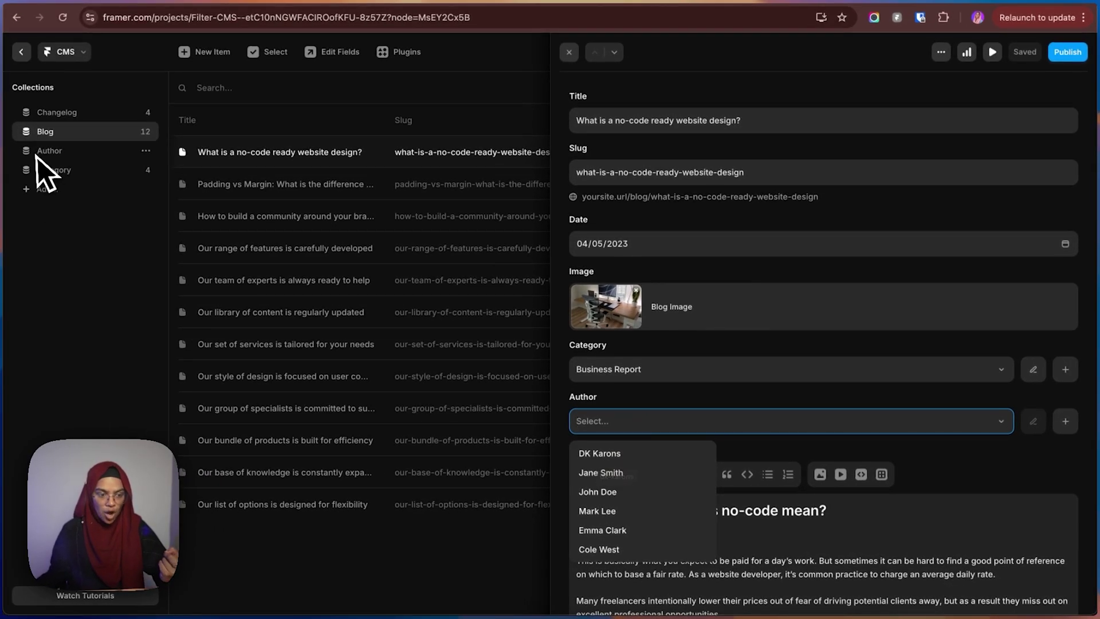
pyautogui.press('Down')
pyautogui.press('Down')
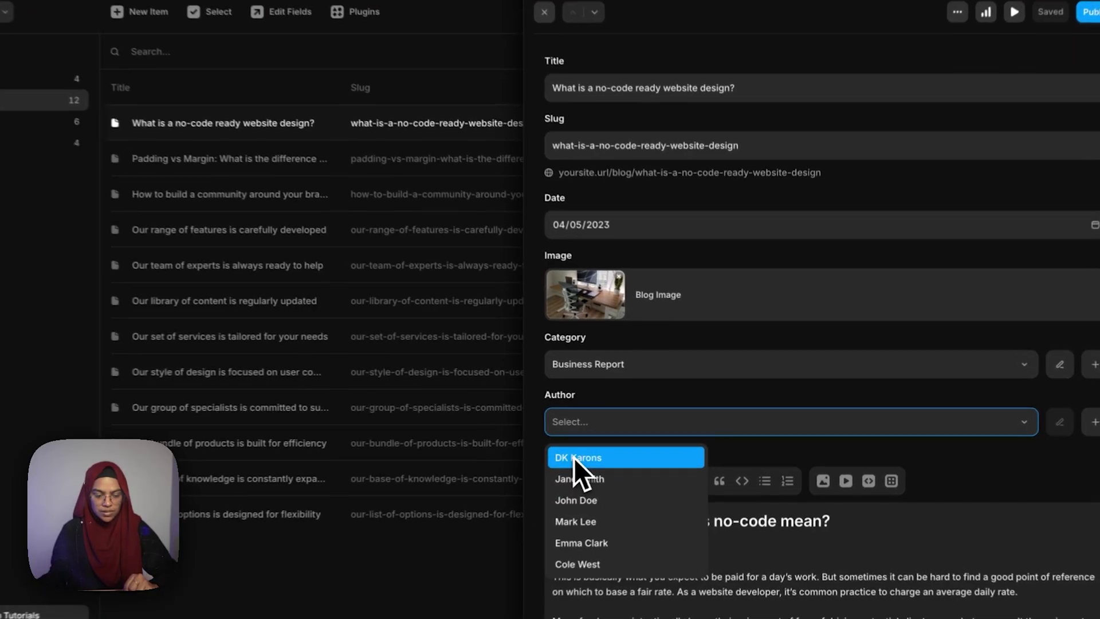
pyautogui.click(596, 453)
# - Assign the Marketing Lead author to the "Padding vs Margin" post and the Software Engineer author to "How to build a community around your brand?"
pyautogui.click(516, 183)
pyautogui.click(596, 422)
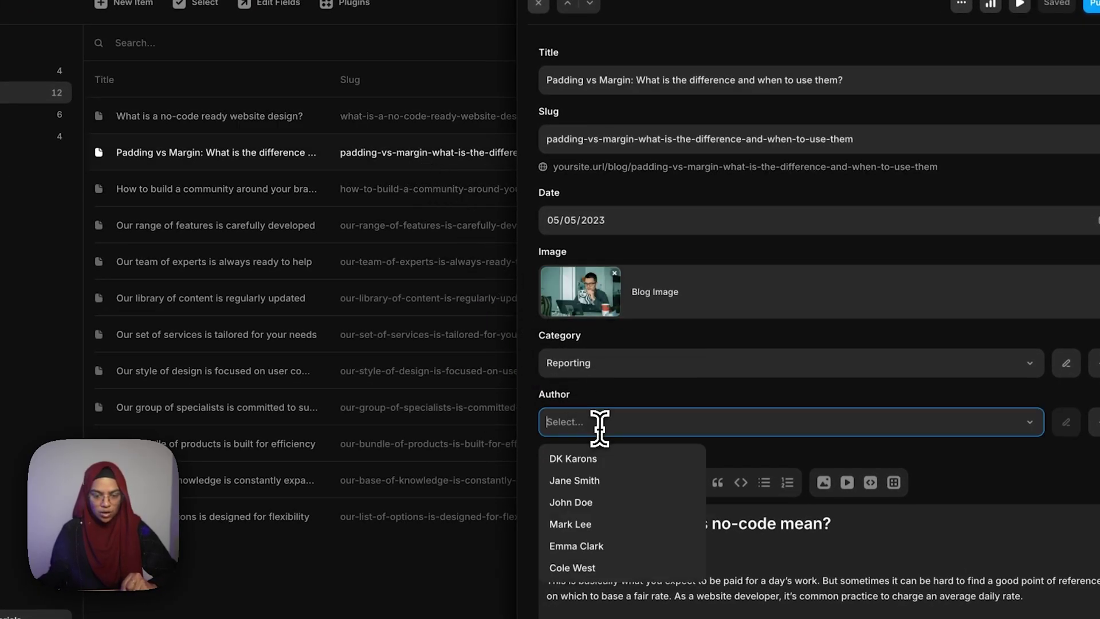
pyautogui.click(589, 500)
pyautogui.click(421, 194)
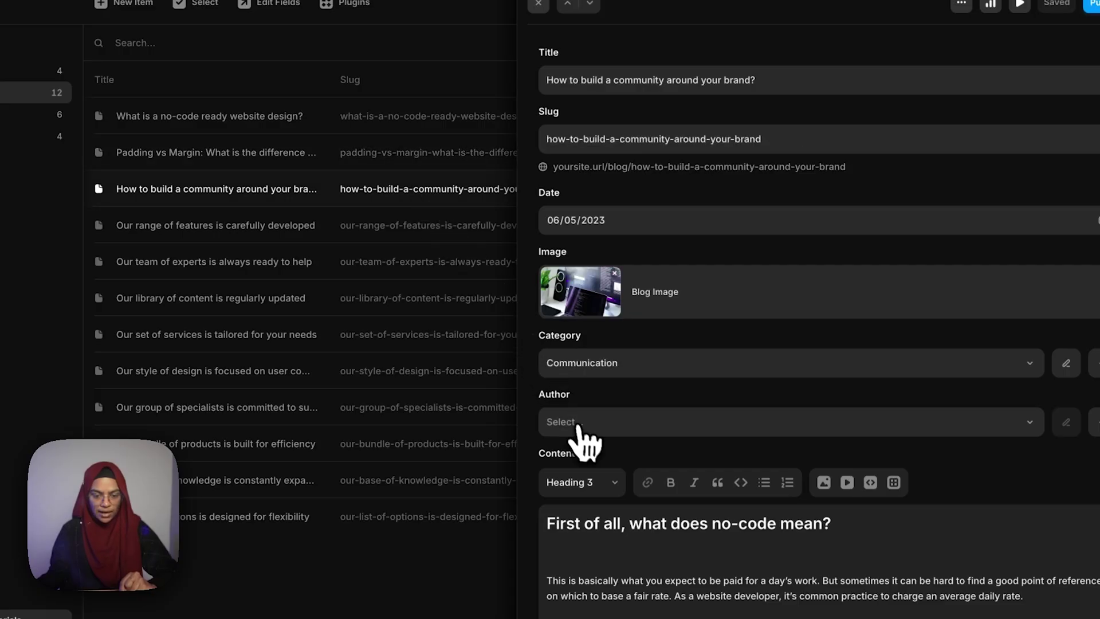
pyautogui.click(592, 422)
pyautogui.click(590, 523)
# - Assign the Project Manager author to the post "Our range of features is carefully developed" and close the item
pyautogui.click(415, 229)
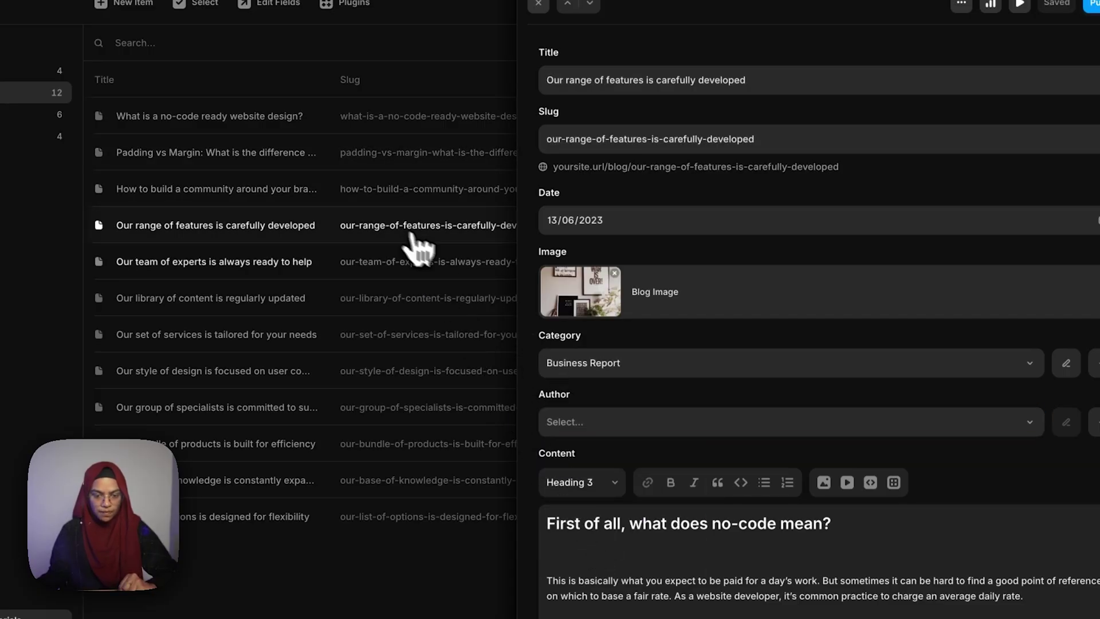
pyautogui.click(572, 422)
pyautogui.click(590, 542)
pyautogui.press('Escape')
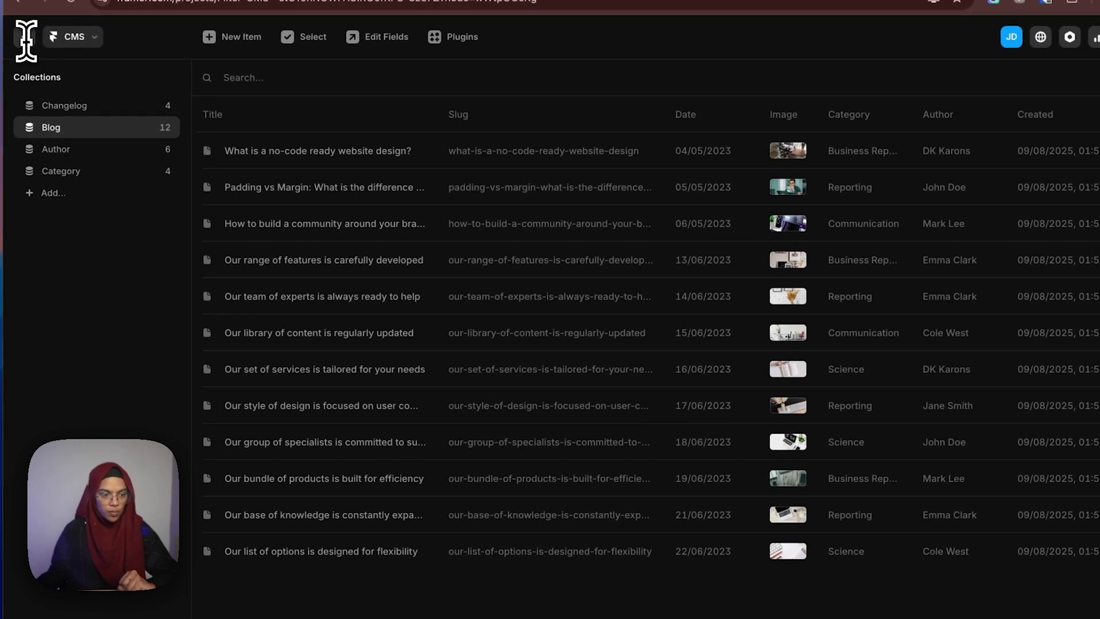
# - Open the blog detail page and bind the author card's profile image fill to the Author reference's Image field
pyautogui.click(26, 37)
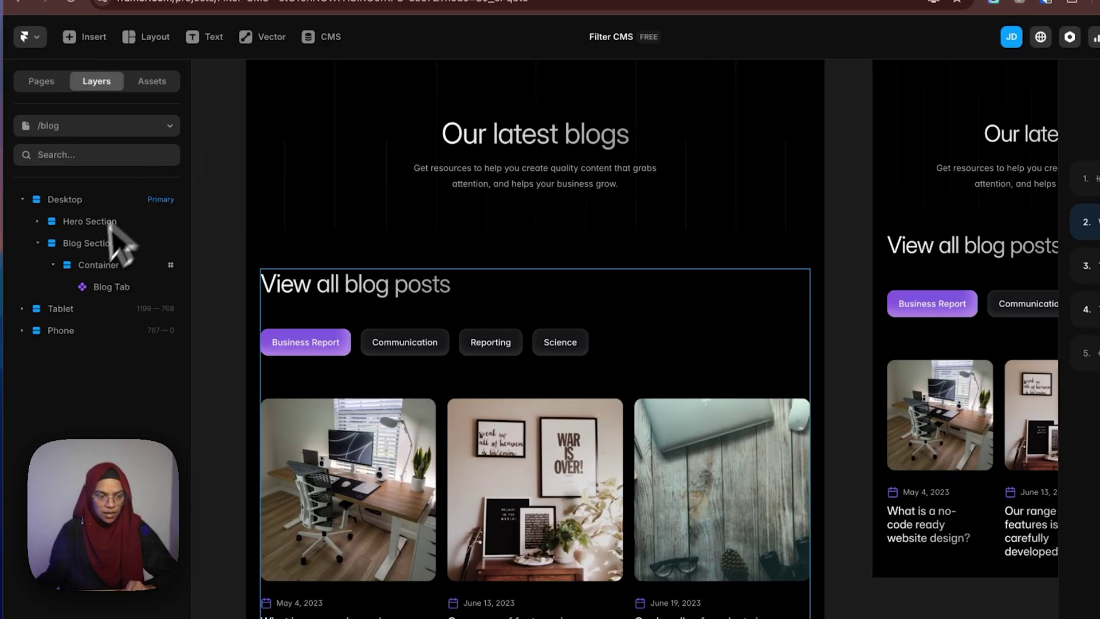
pyautogui.click(44, 125)
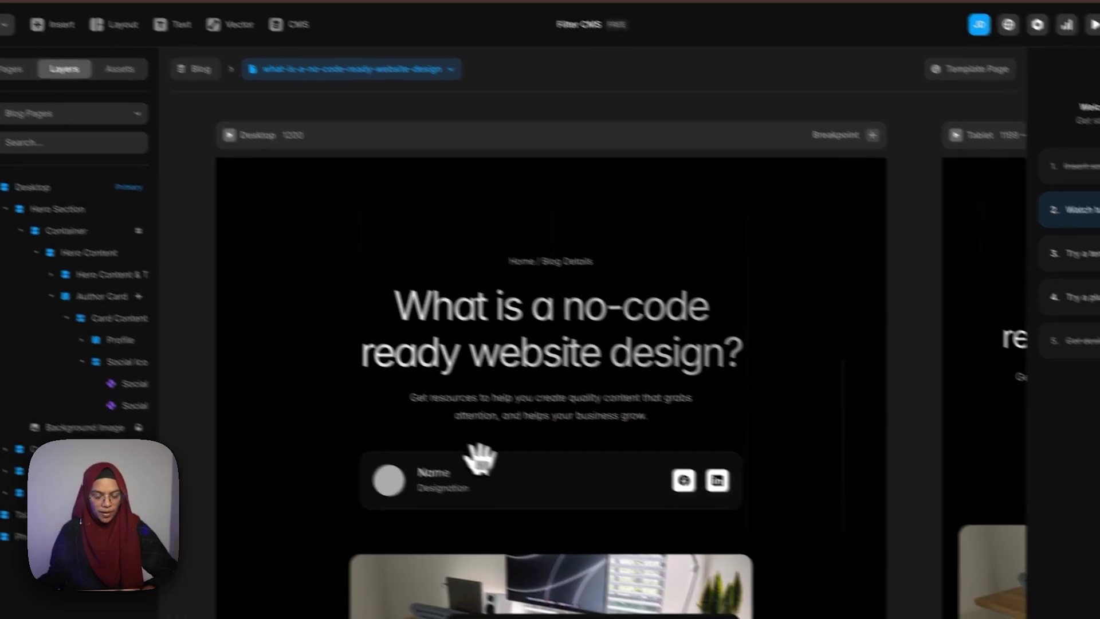
pyautogui.click(389, 480)
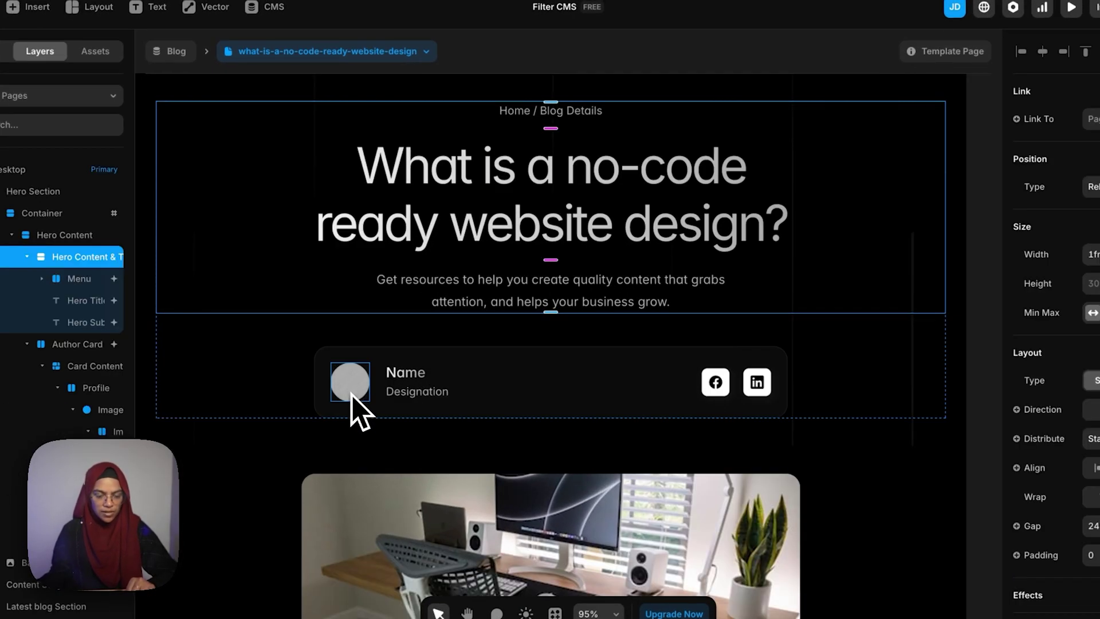
pyautogui.click(351, 395)
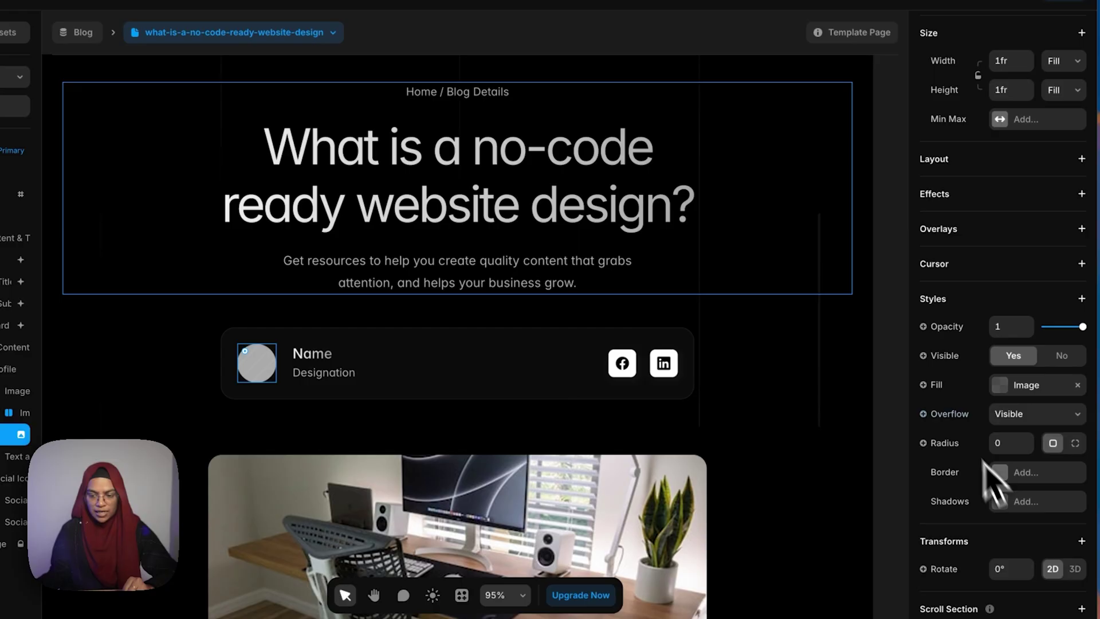
pyautogui.click(936, 385)
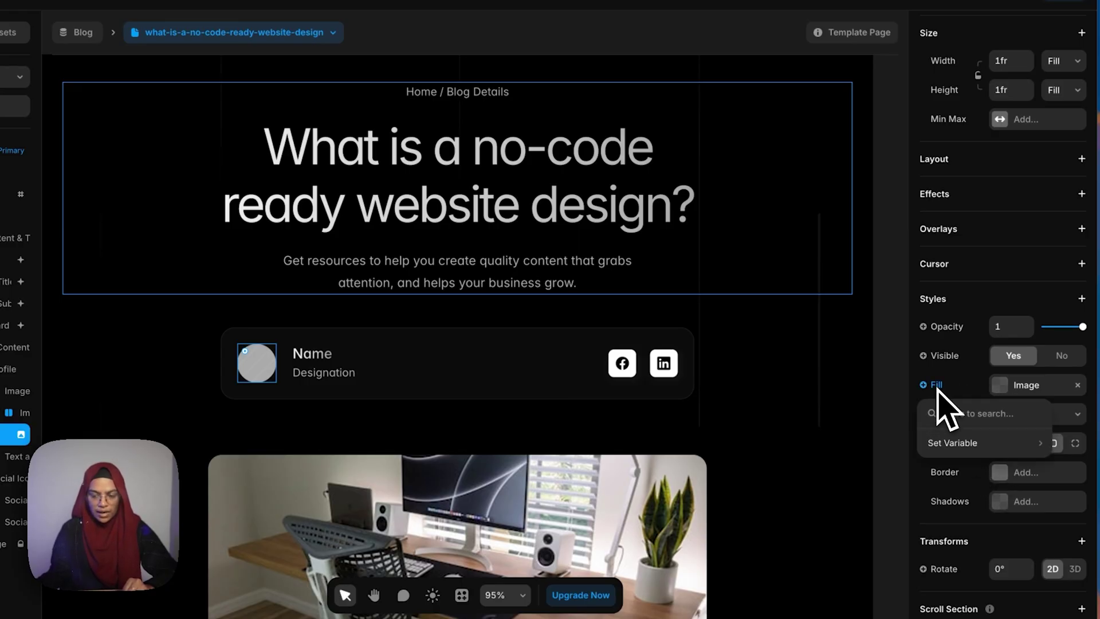
pyautogui.moveTo(951, 430)
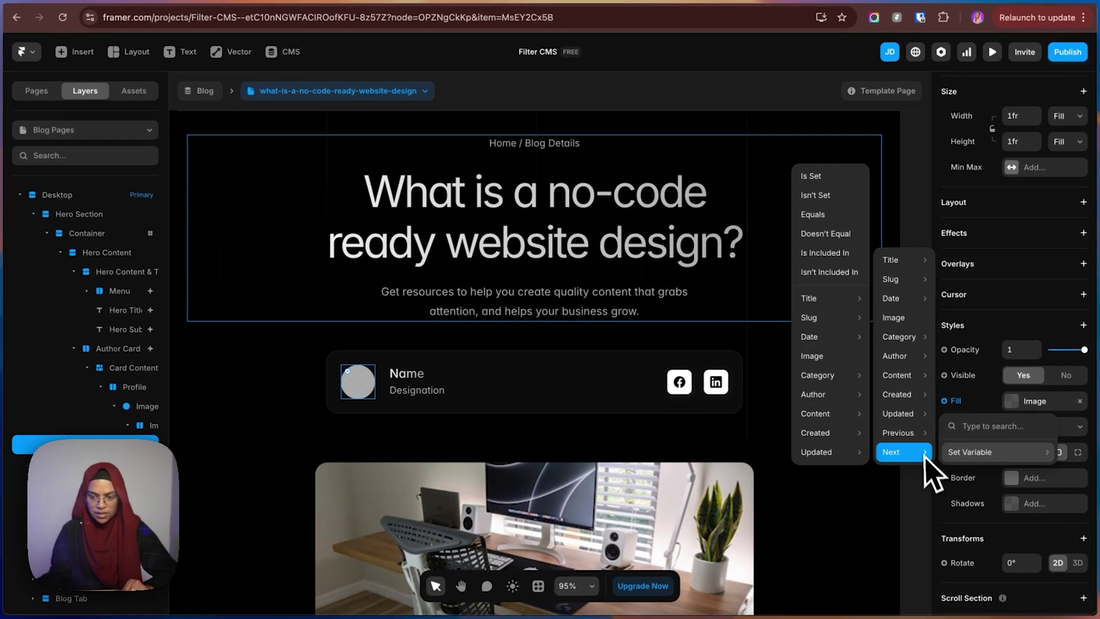
pyautogui.moveTo(897, 381)
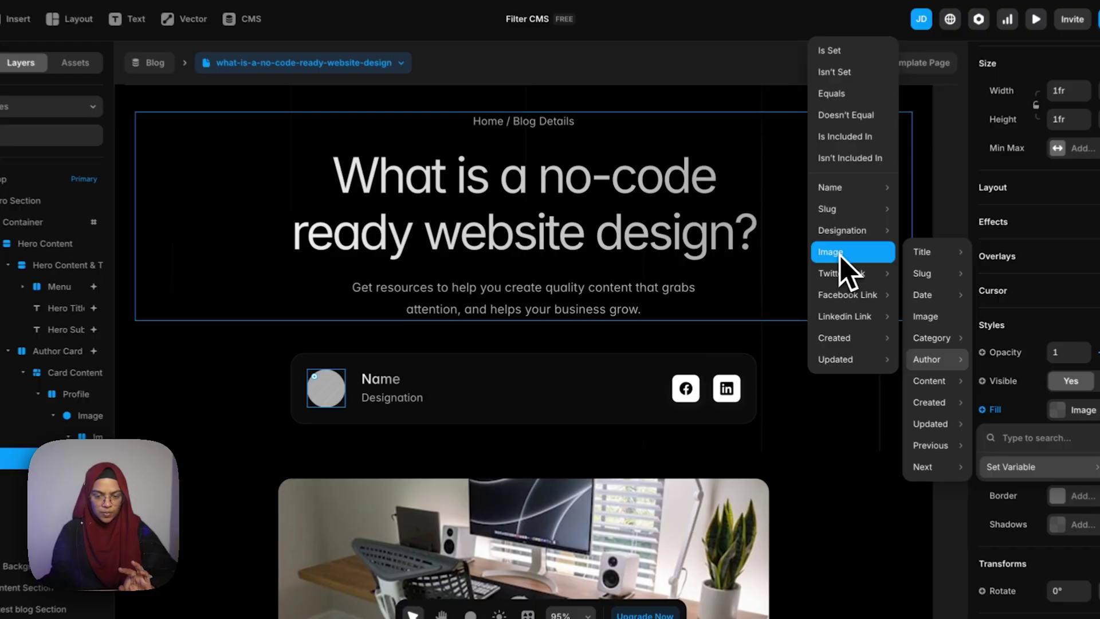
pyautogui.click(818, 263)
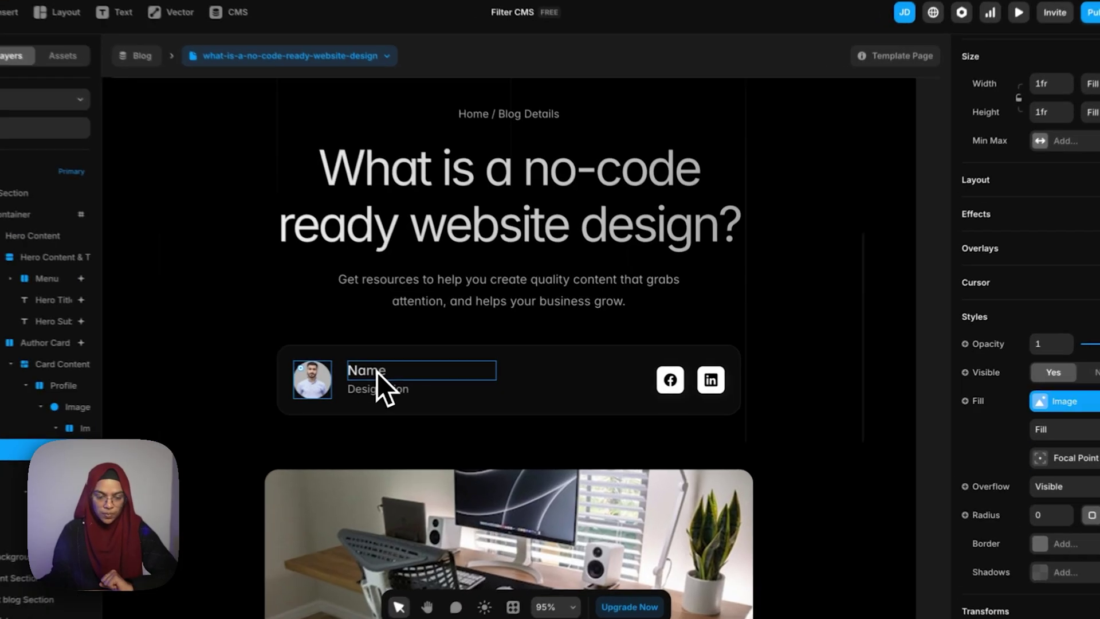
# - Bind the Name text's content in the author card to the Author reference's Name field
pyautogui.click(412, 379)
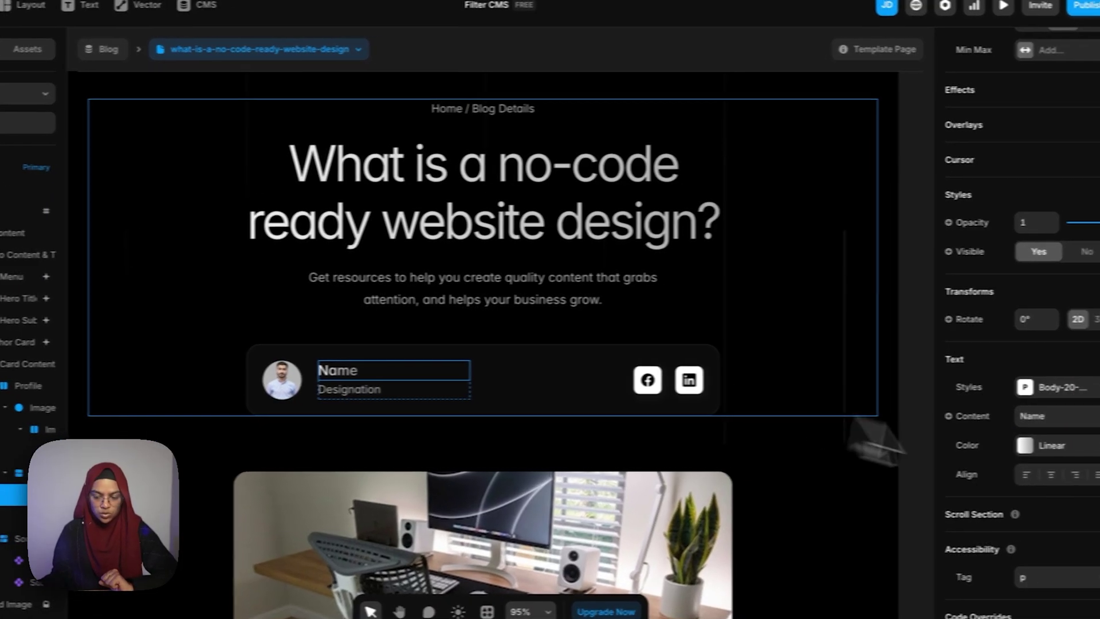
pyautogui.click(986, 422)
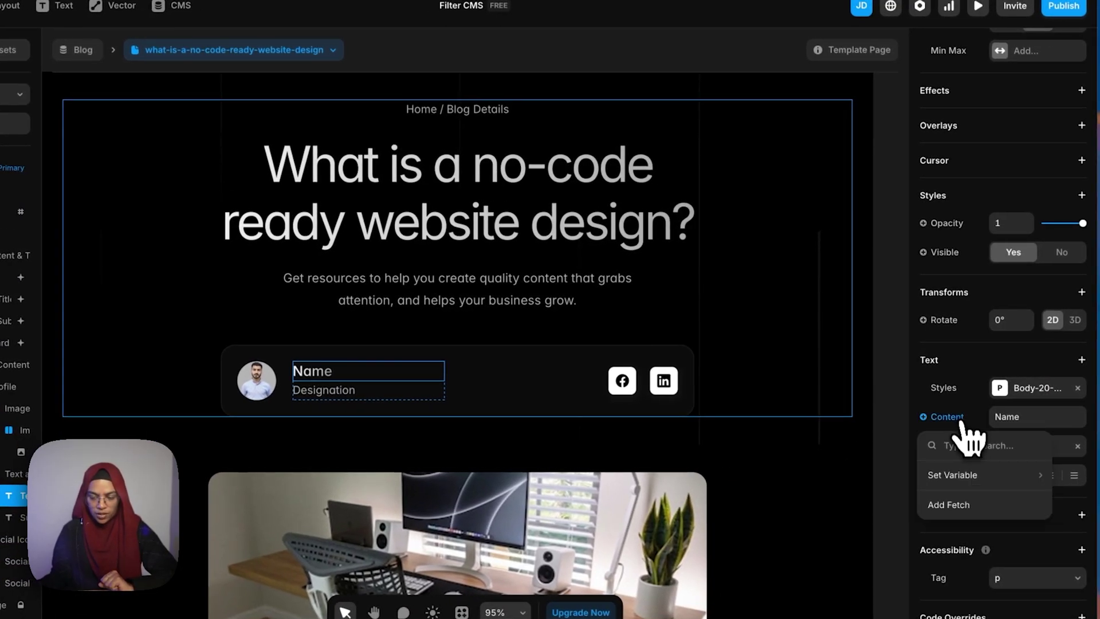
pyautogui.moveTo(968, 476)
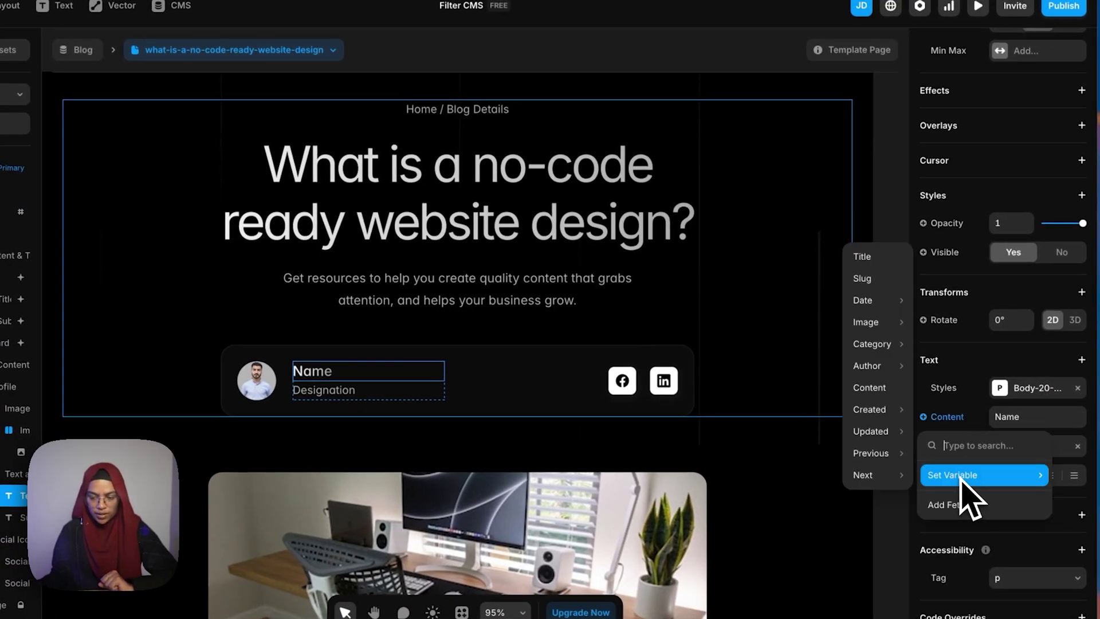
pyautogui.moveTo(876, 372)
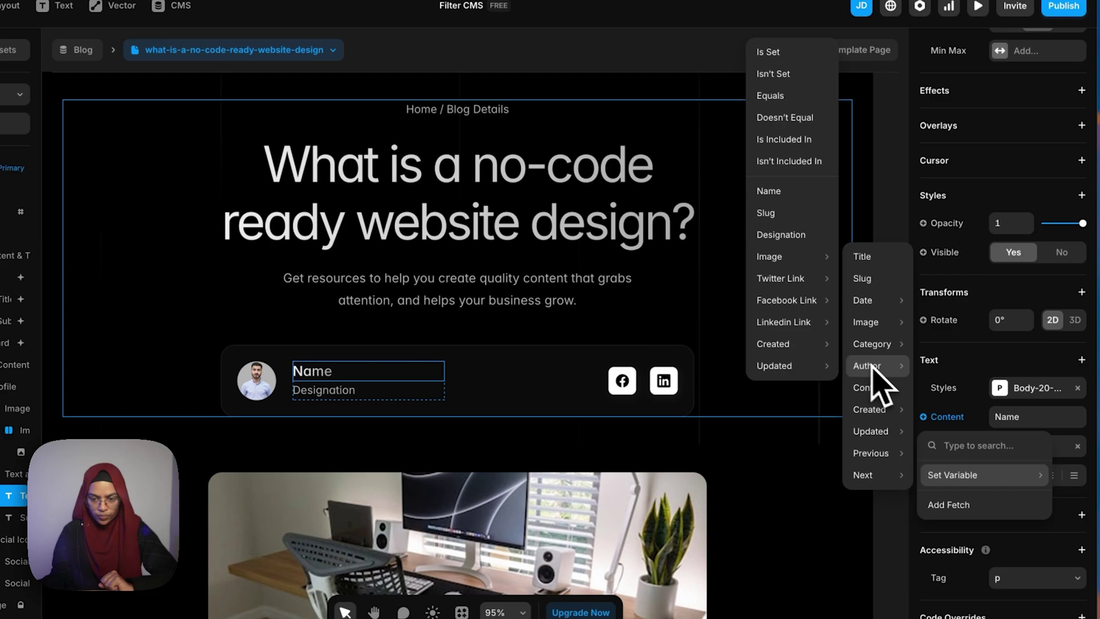
pyautogui.click(782, 195)
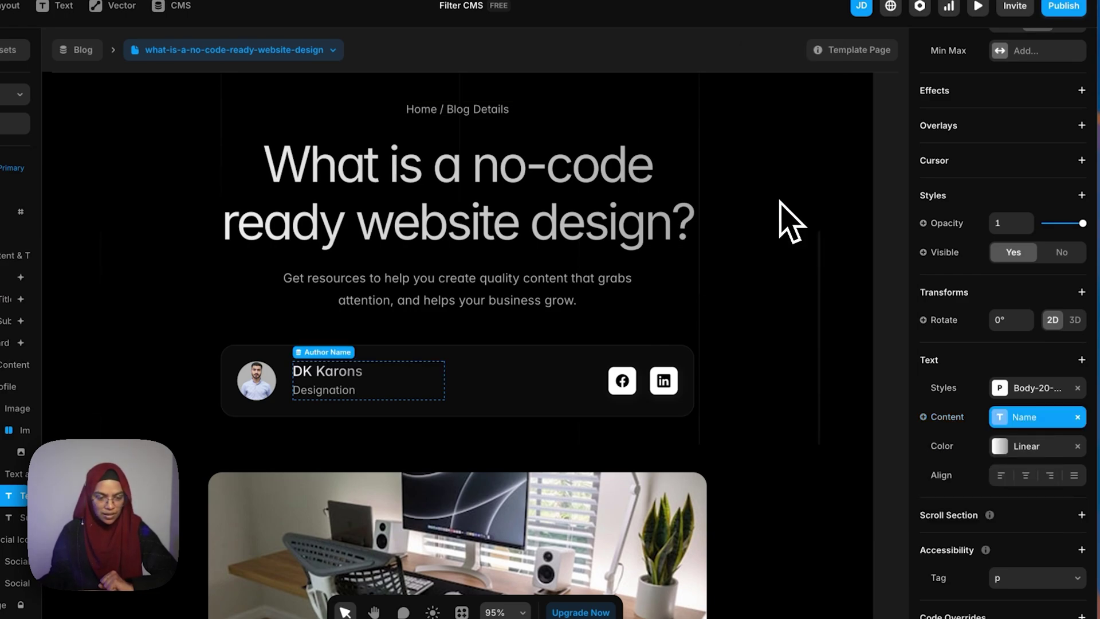
# - Bind the Designation text's content in the author card to the Author reference's Designation field
pyautogui.click(335, 392)
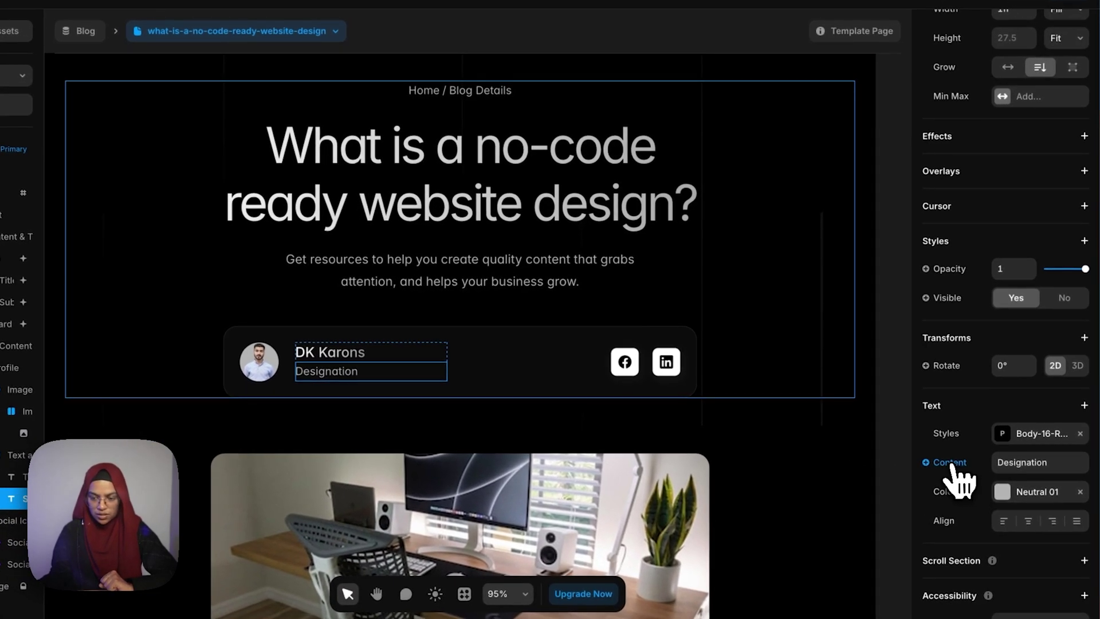
pyautogui.click(954, 465)
pyautogui.moveTo(960, 521)
pyautogui.moveTo(888, 525)
pyautogui.moveTo(871, 413)
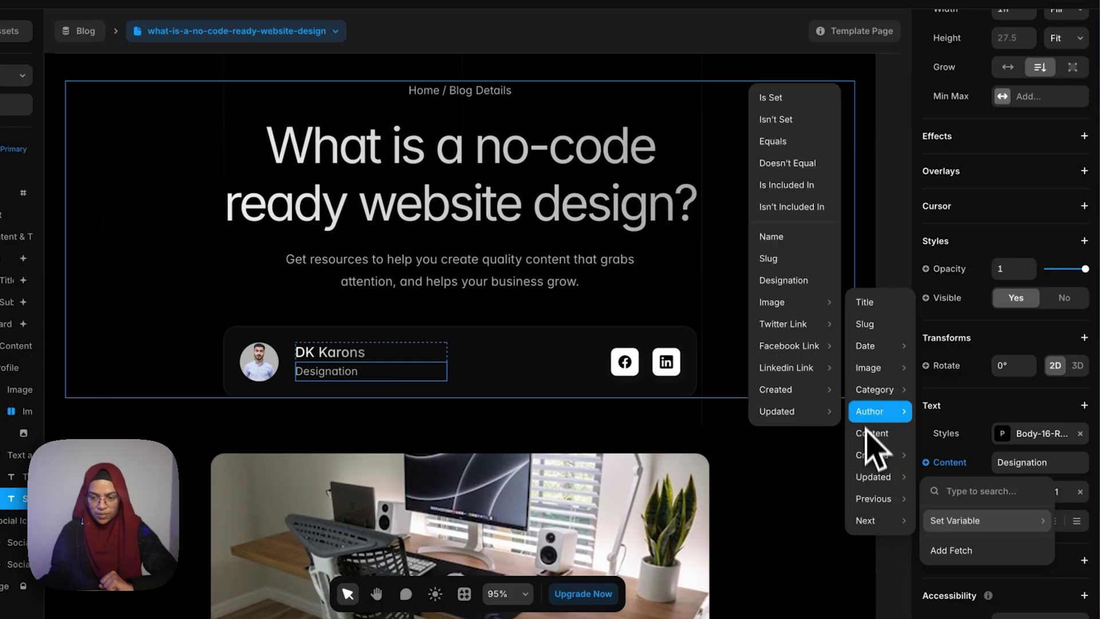
pyautogui.click(783, 280)
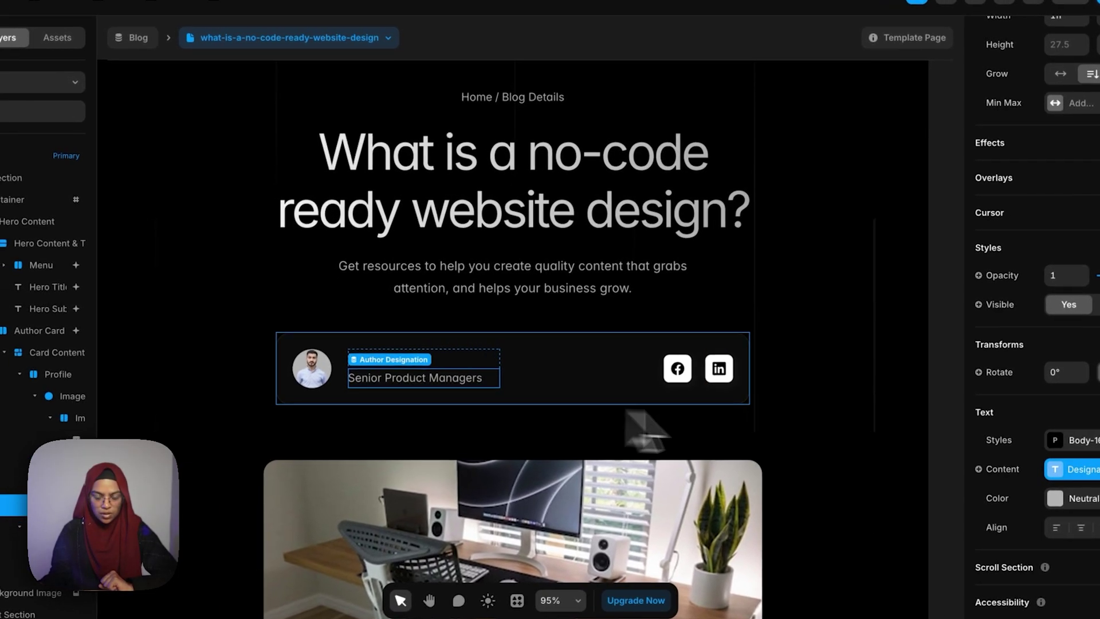
# - Bind the author card's Facebook icon link to the Author reference's Facebook Link field
pyautogui.click(645, 429)
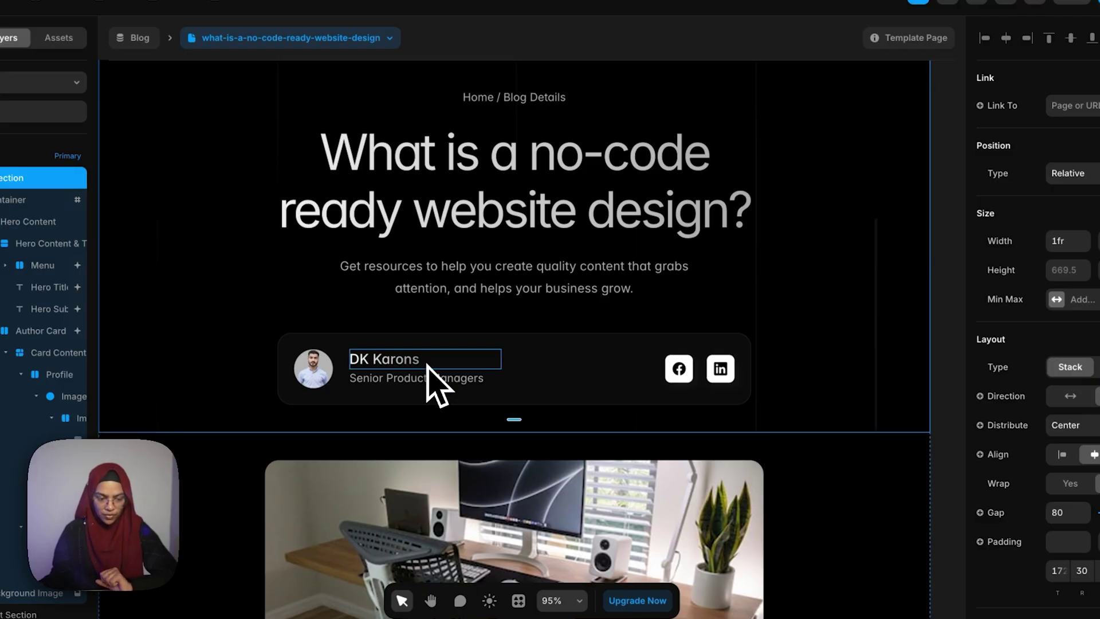
pyautogui.click(679, 368)
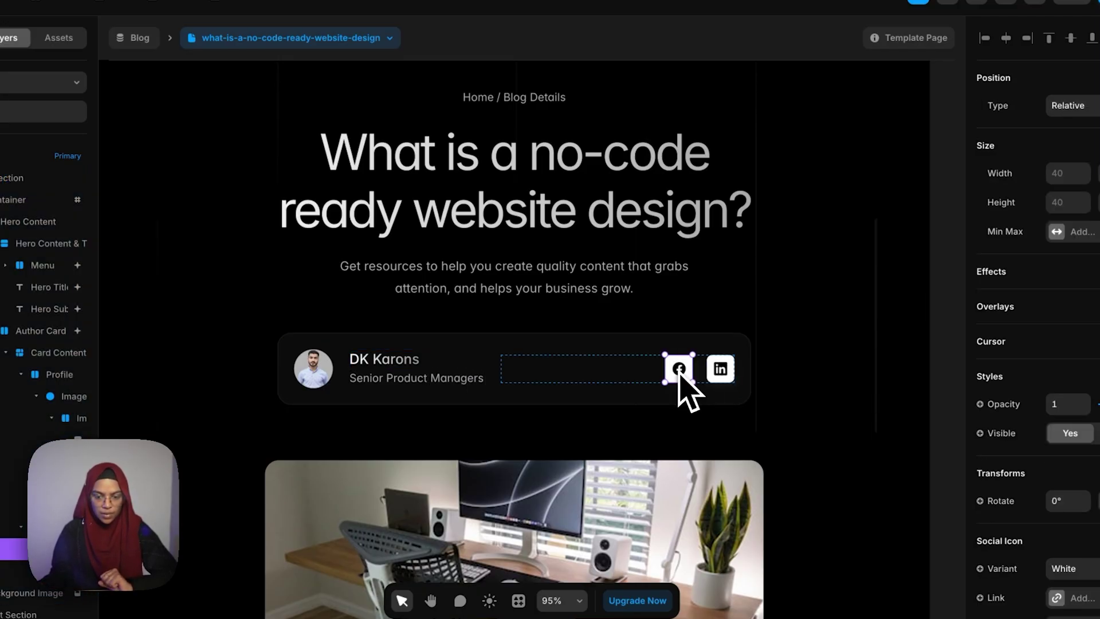
pyautogui.scroll(-2, 1036, 564)
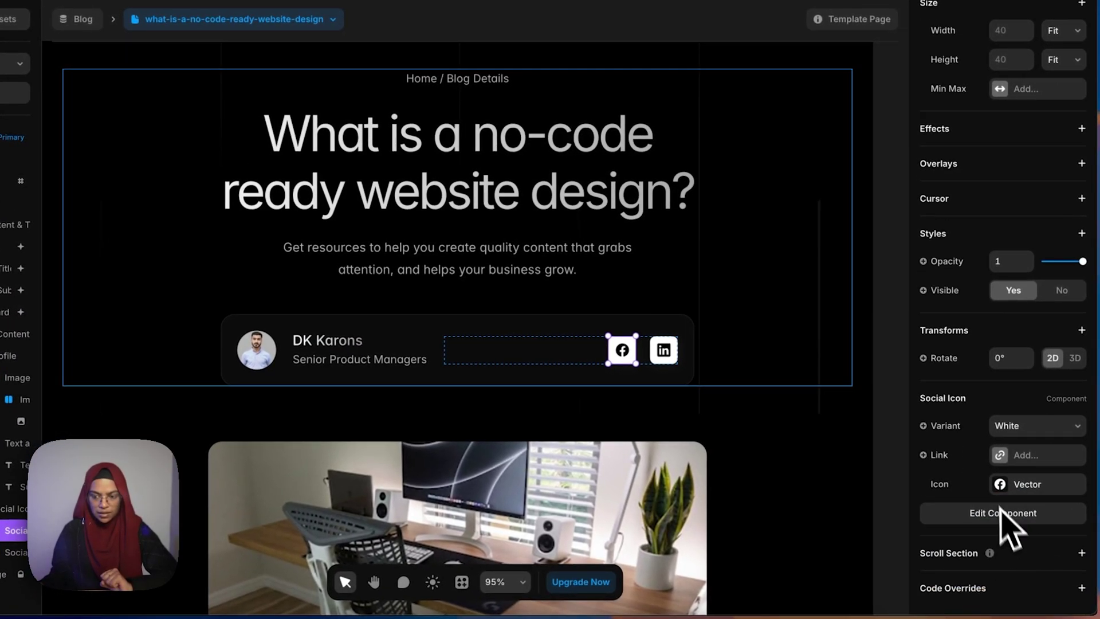
pyautogui.click(942, 455)
pyautogui.moveTo(945, 513)
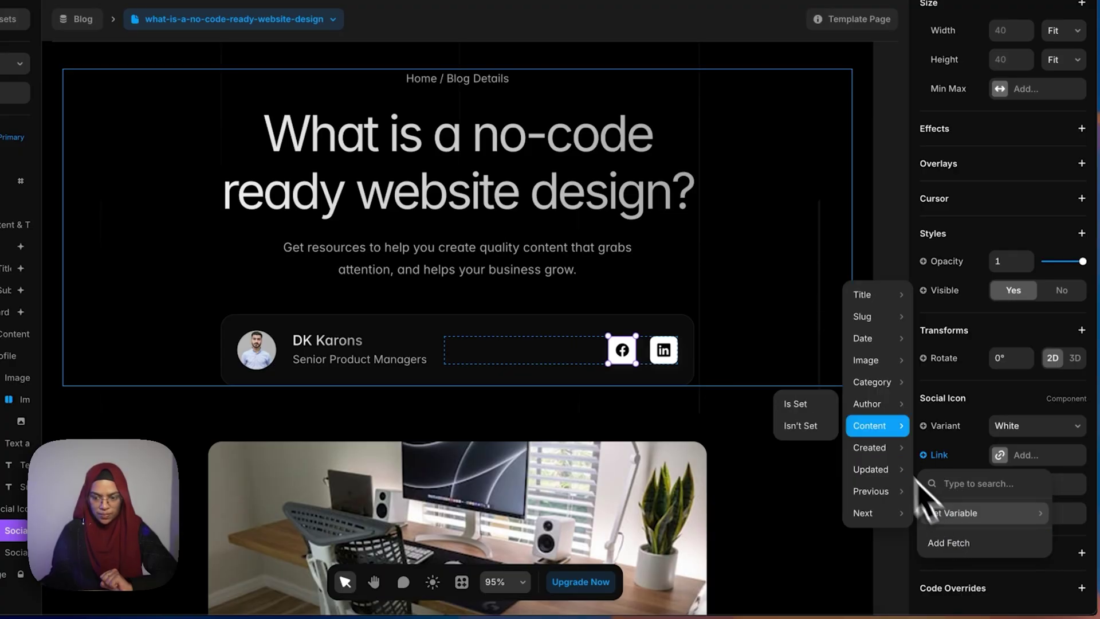
pyautogui.moveTo(881, 408)
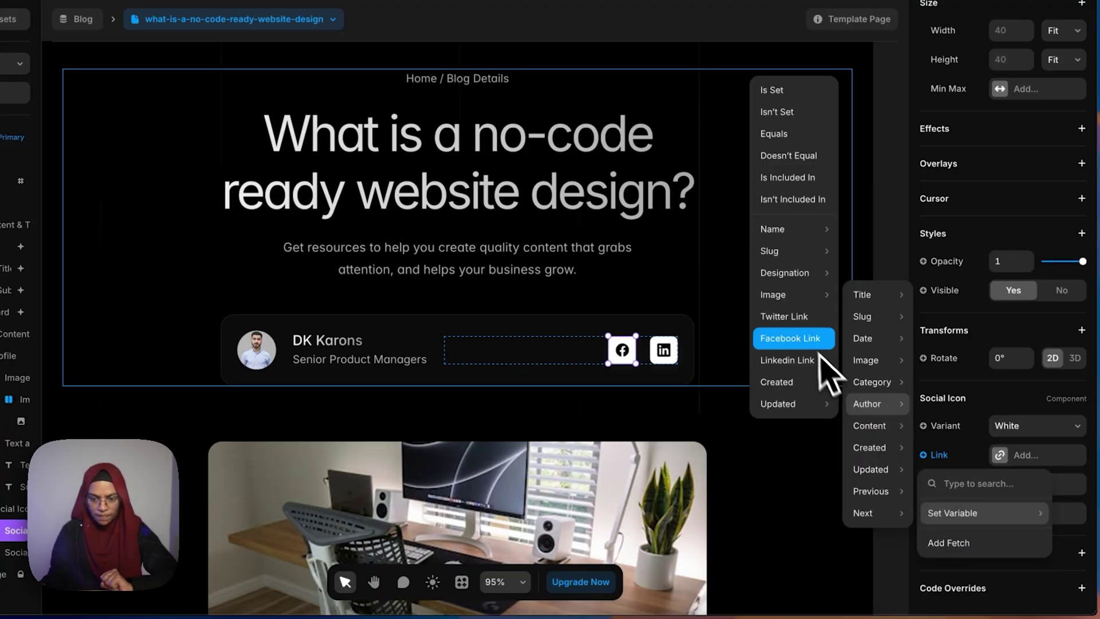
pyautogui.click(803, 342)
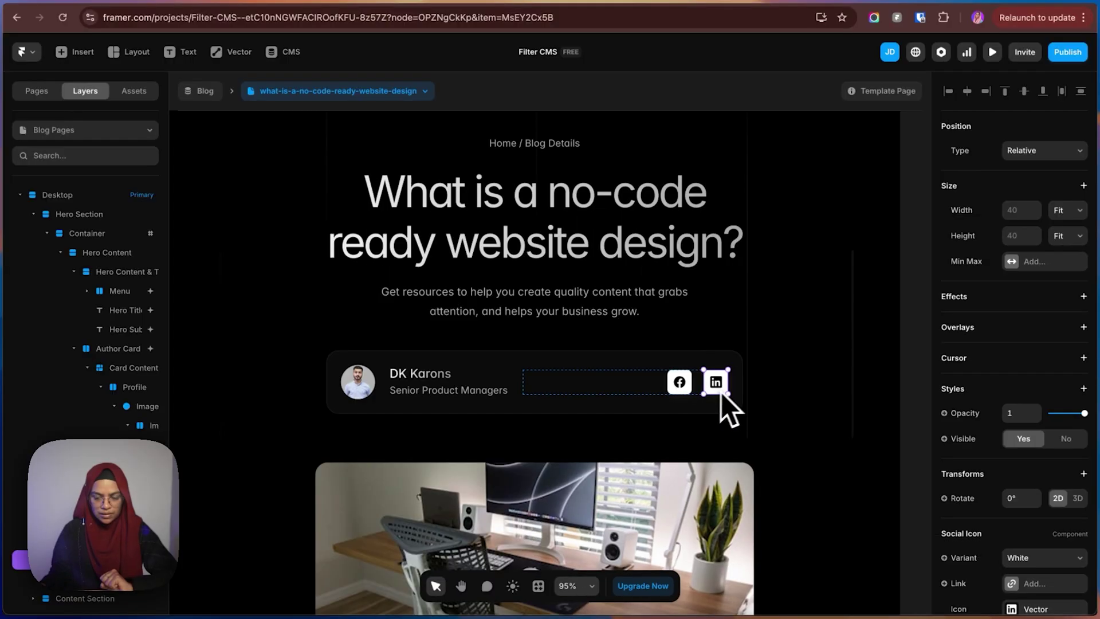
# - Bind the author card's LinkedIn icon link to the Author reference's Linkedin Link field
pyautogui.click(664, 350)
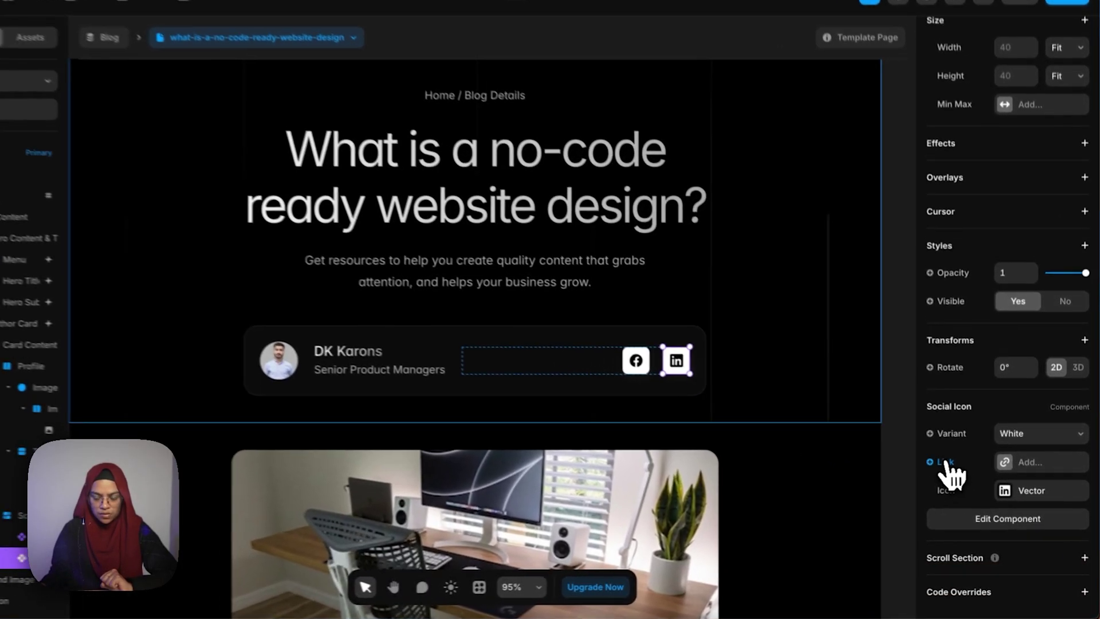
pyautogui.click(944, 473)
pyautogui.moveTo(969, 526)
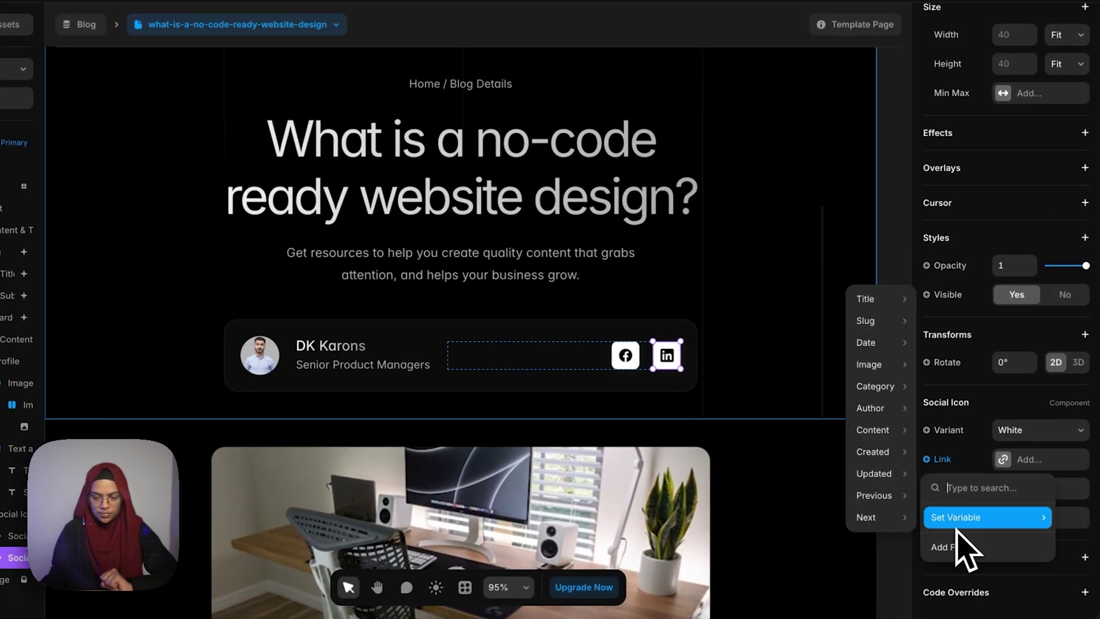
pyautogui.moveTo(876, 408)
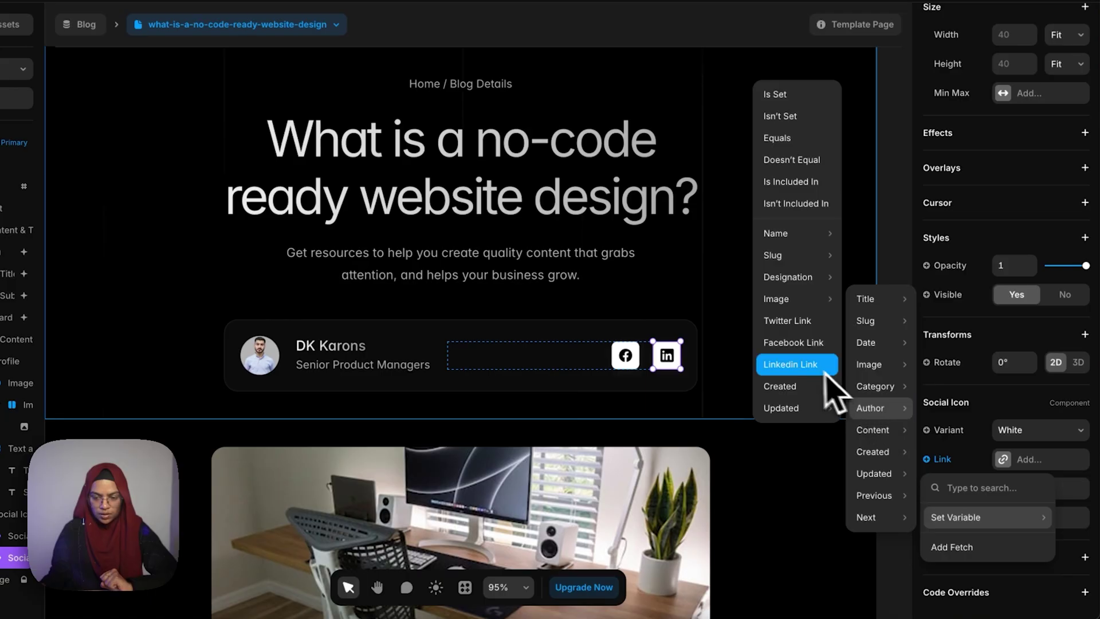
pyautogui.click(803, 369)
pyautogui.click(889, 503)
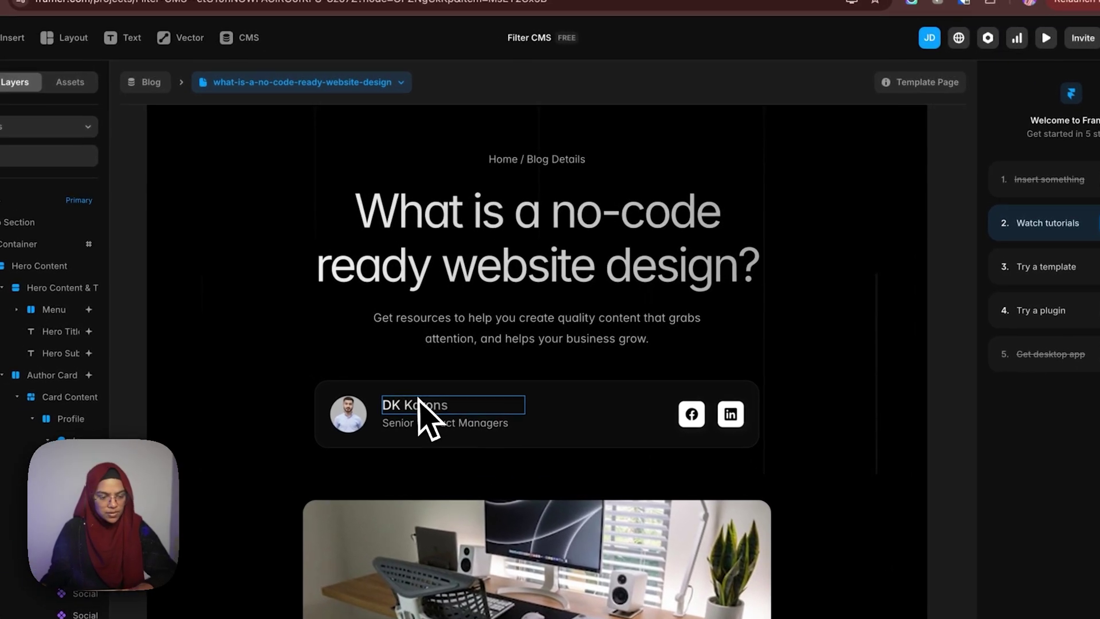
# - Preview the blog detail page with other posts, including how-to-build-a-community-around-your-brand and our-group-of-specialists-is-committed-to-success, to check their author cards
pyautogui.click(335, 84)
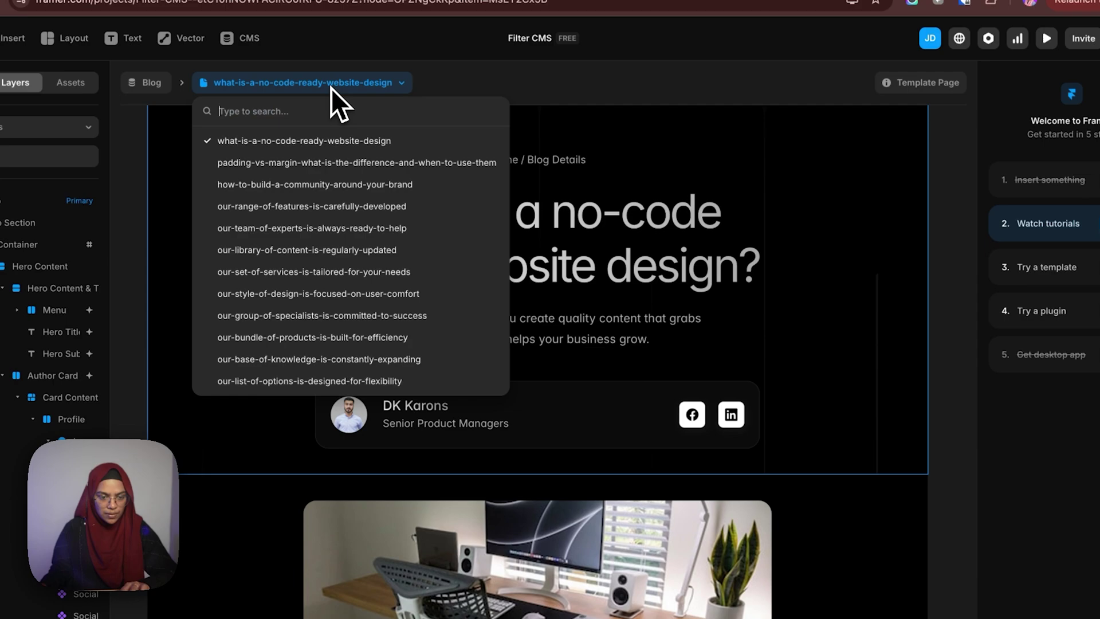
pyautogui.click(330, 185)
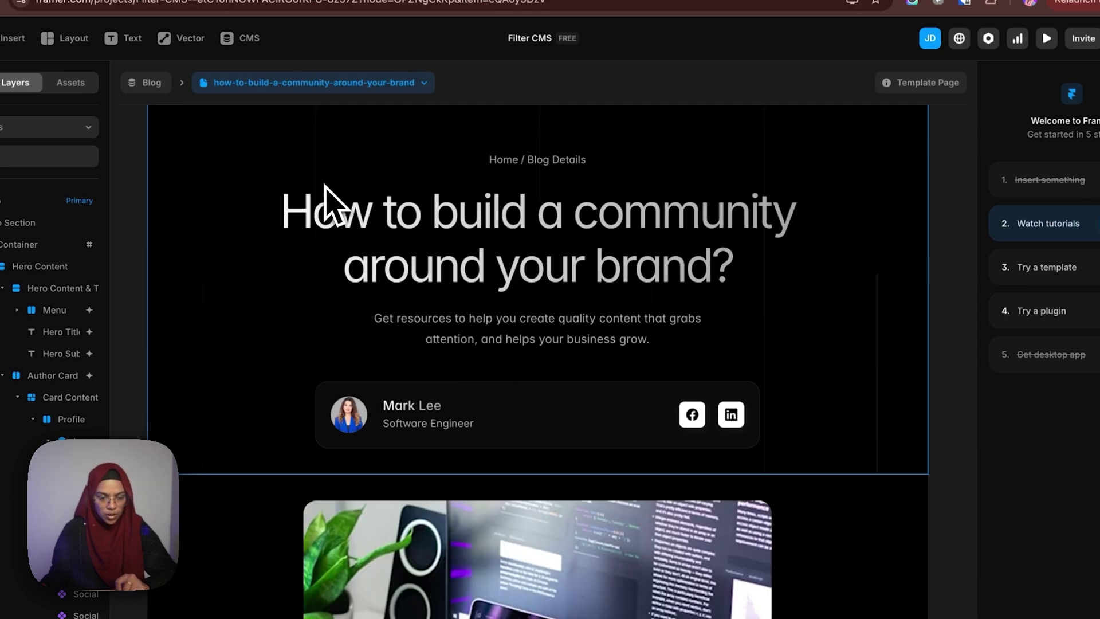
pyautogui.click(321, 84)
pyautogui.click(336, 315)
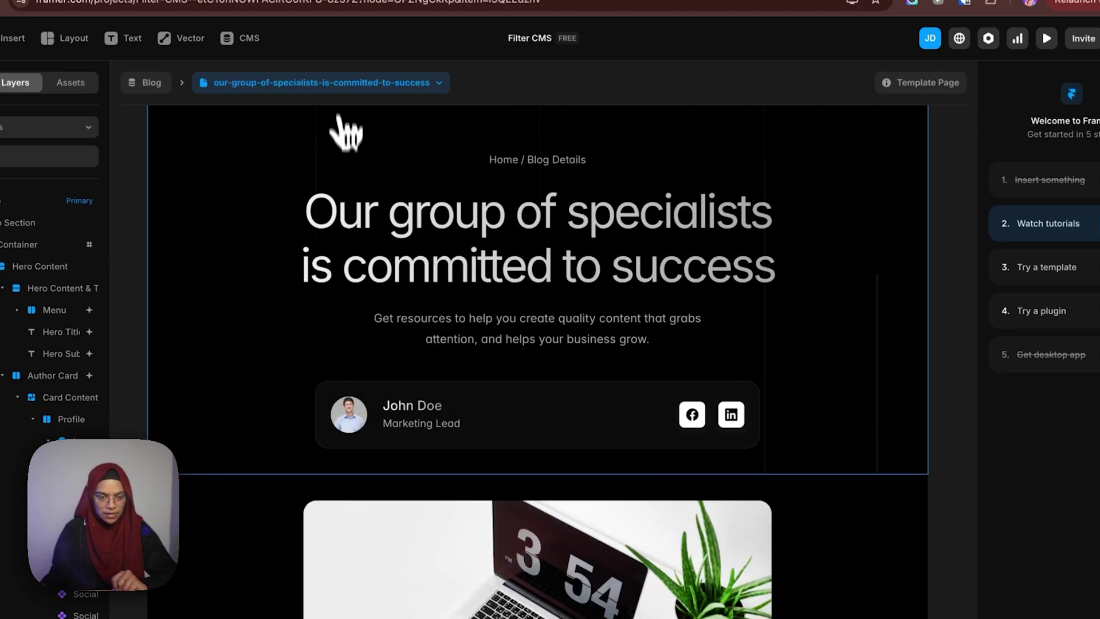
pyautogui.click(337, 84)
pyautogui.click(341, 359)
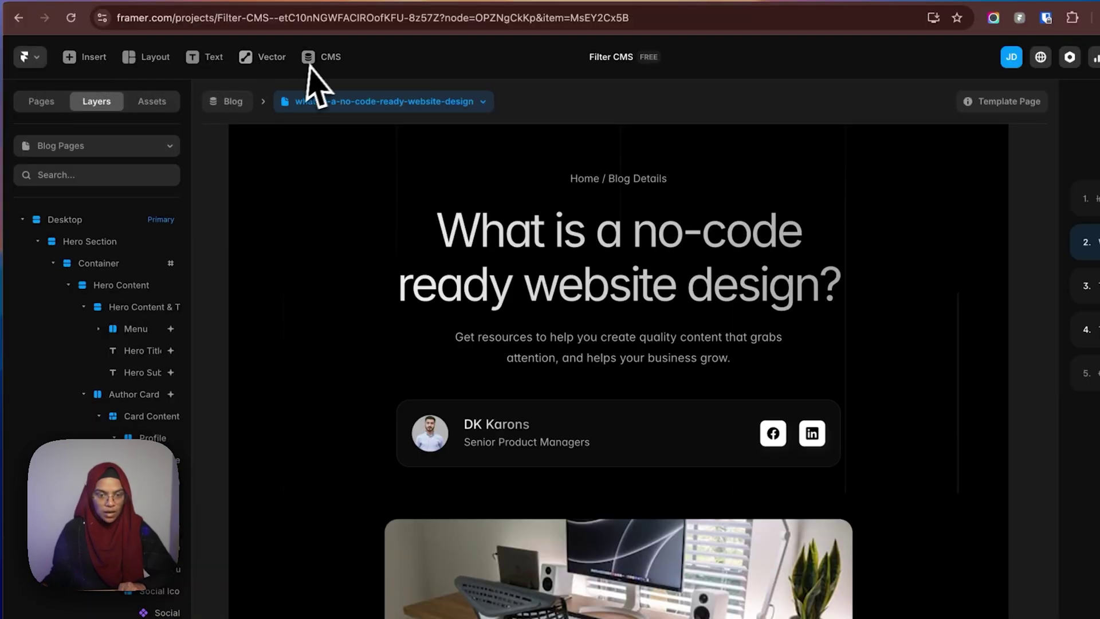
# - Inspect the social link fields of the first item in the Author collection, and return to the blog detail page
pyautogui.click(311, 60)
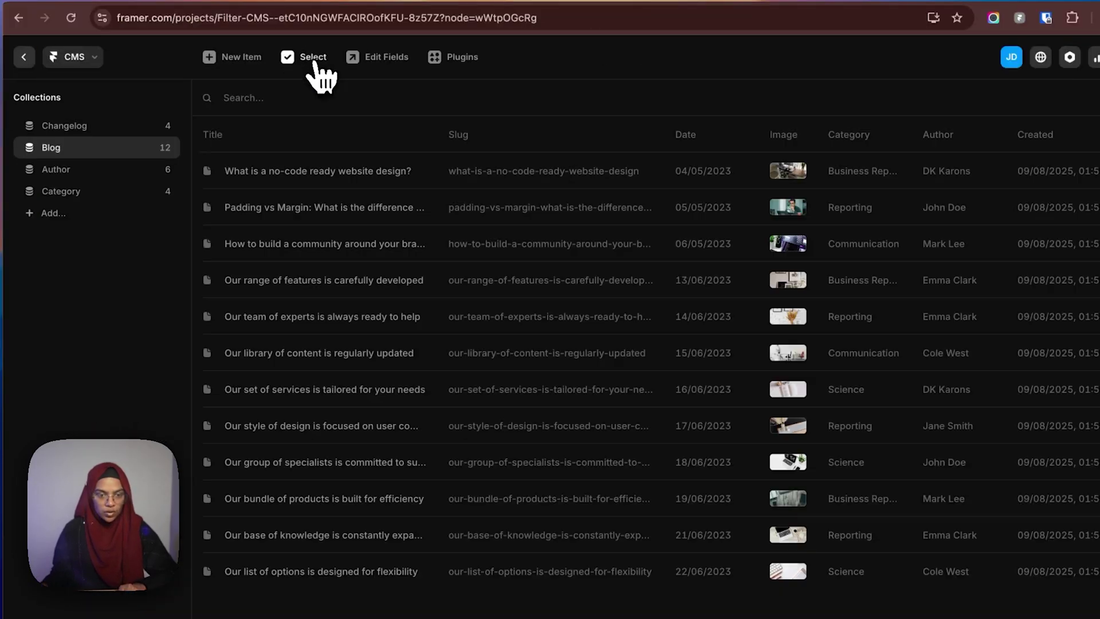
pyautogui.click(82, 166)
pyautogui.click(429, 175)
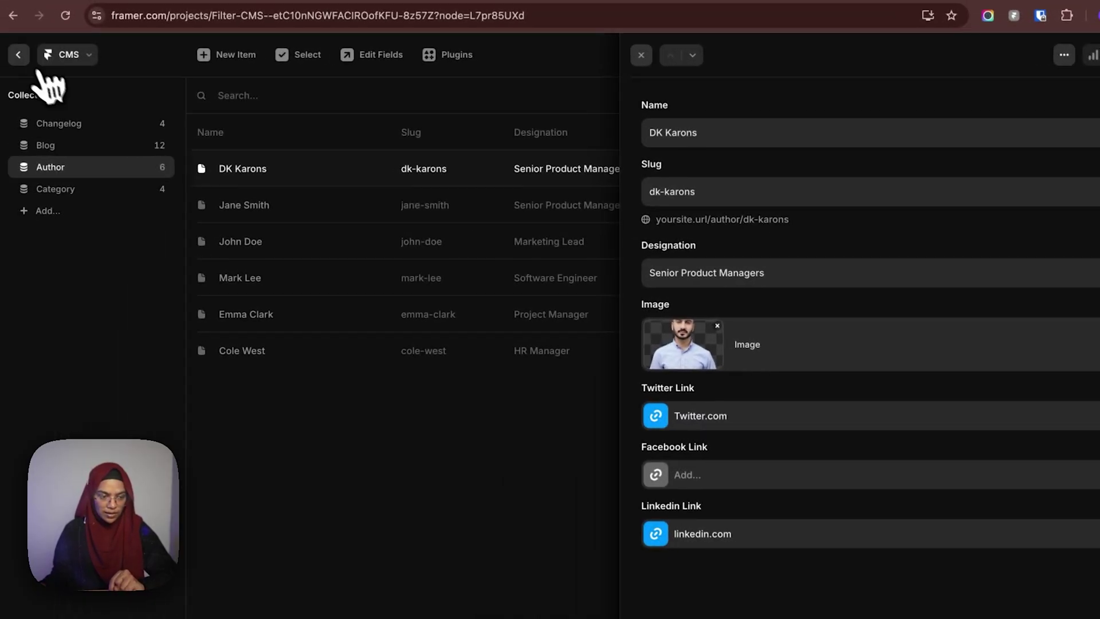
pyautogui.click(26, 57)
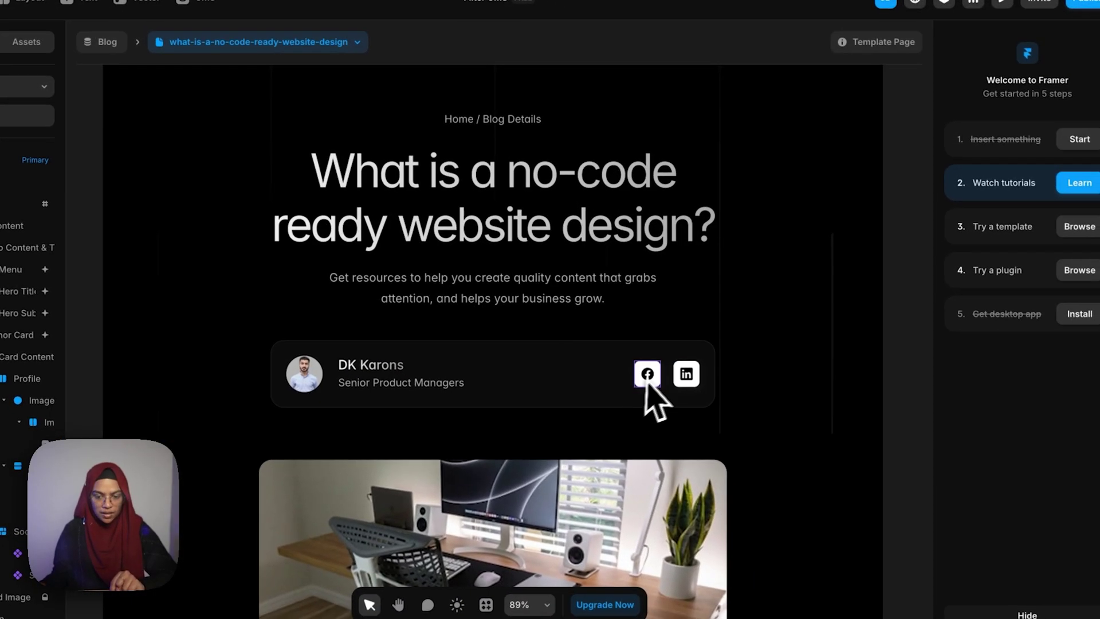
# - Make the author card's Facebook icon visible only when the Author reference's Facebook Link is set
pyautogui.click(679, 389)
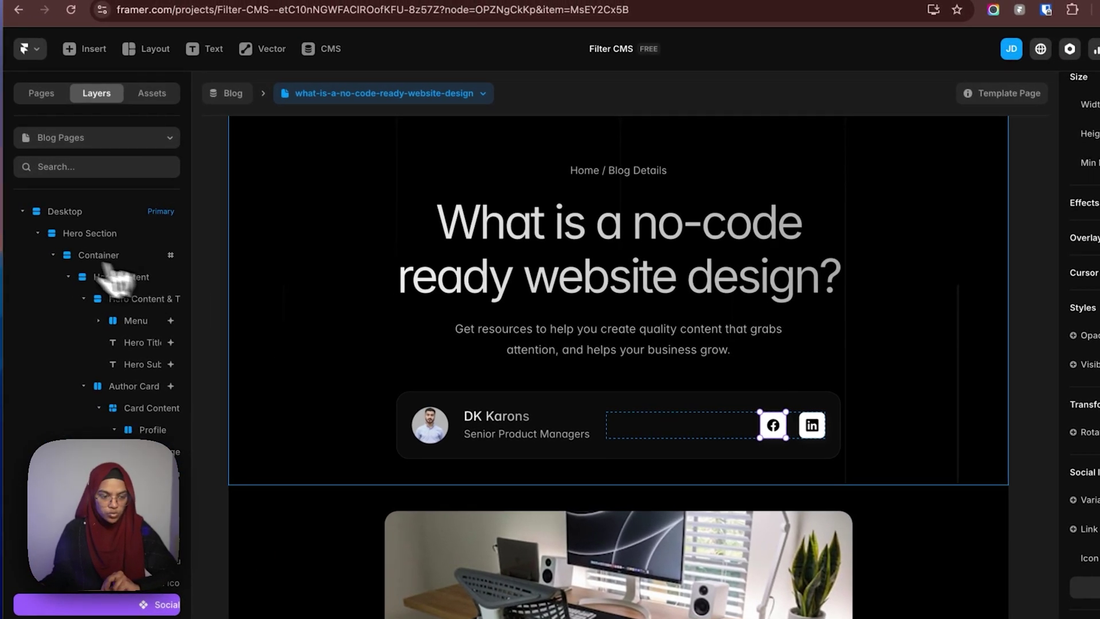
pyautogui.click(54, 255)
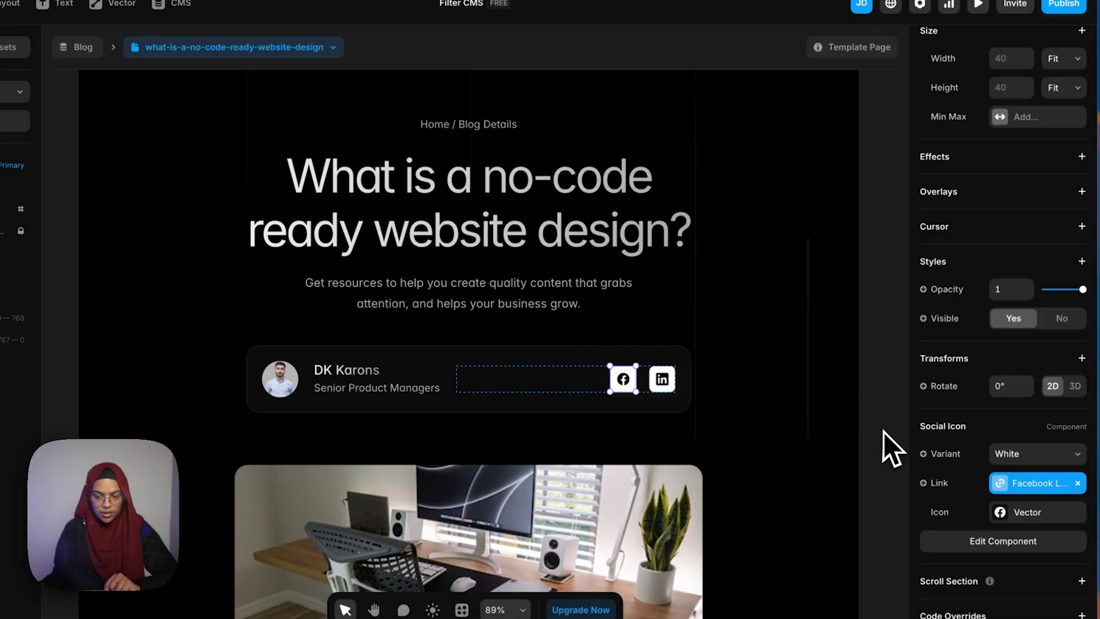
pyautogui.click(1034, 478)
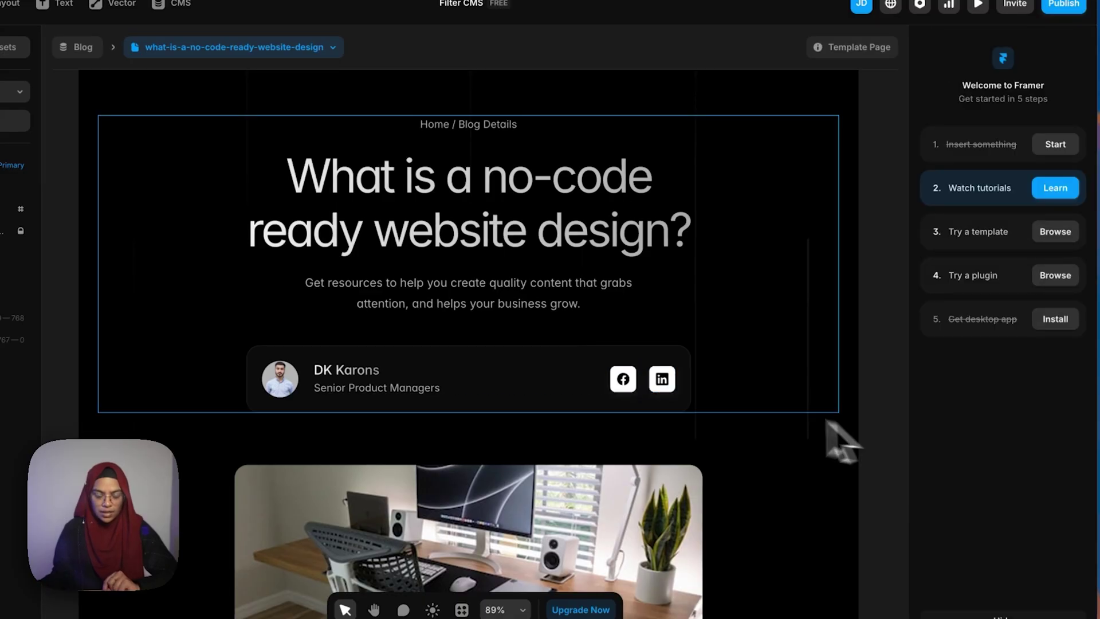
pyautogui.click(624, 379)
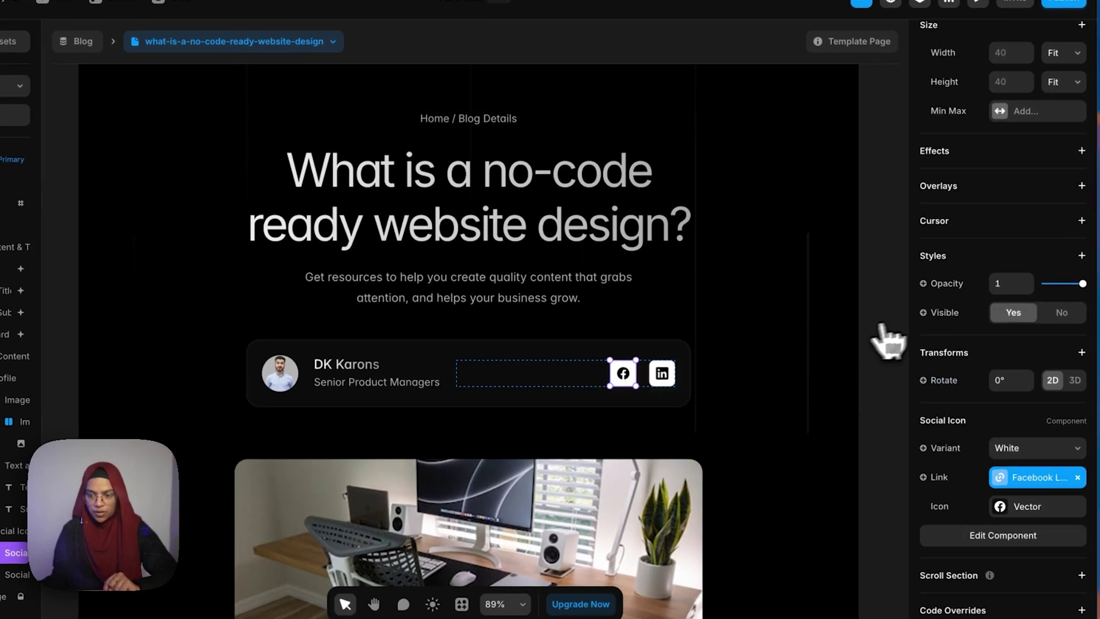
pyautogui.click(956, 313)
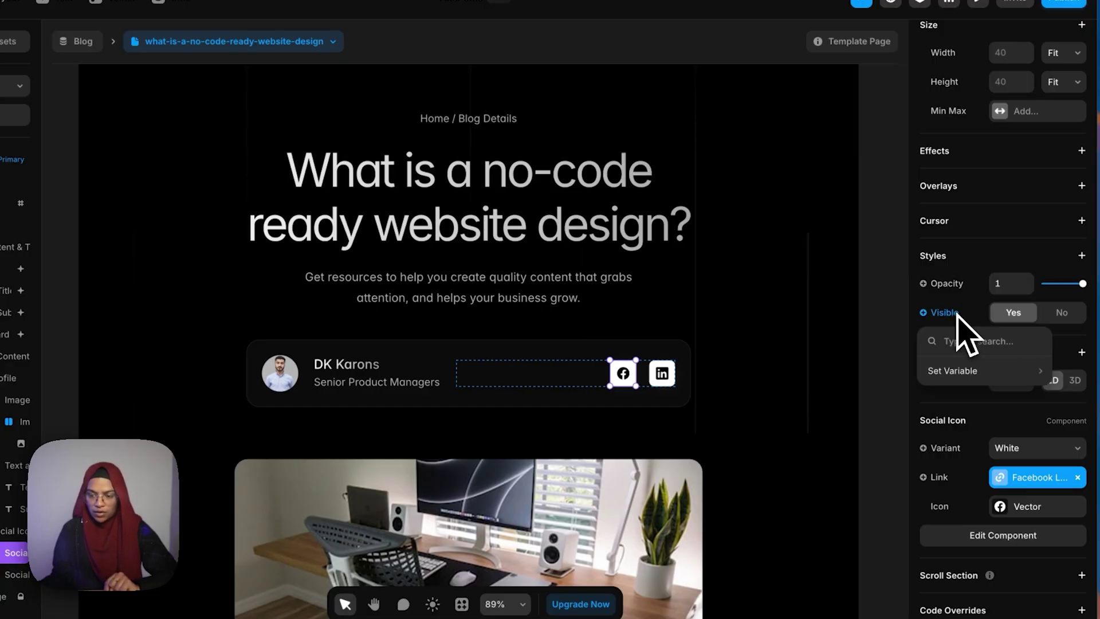
pyautogui.moveTo(954, 373)
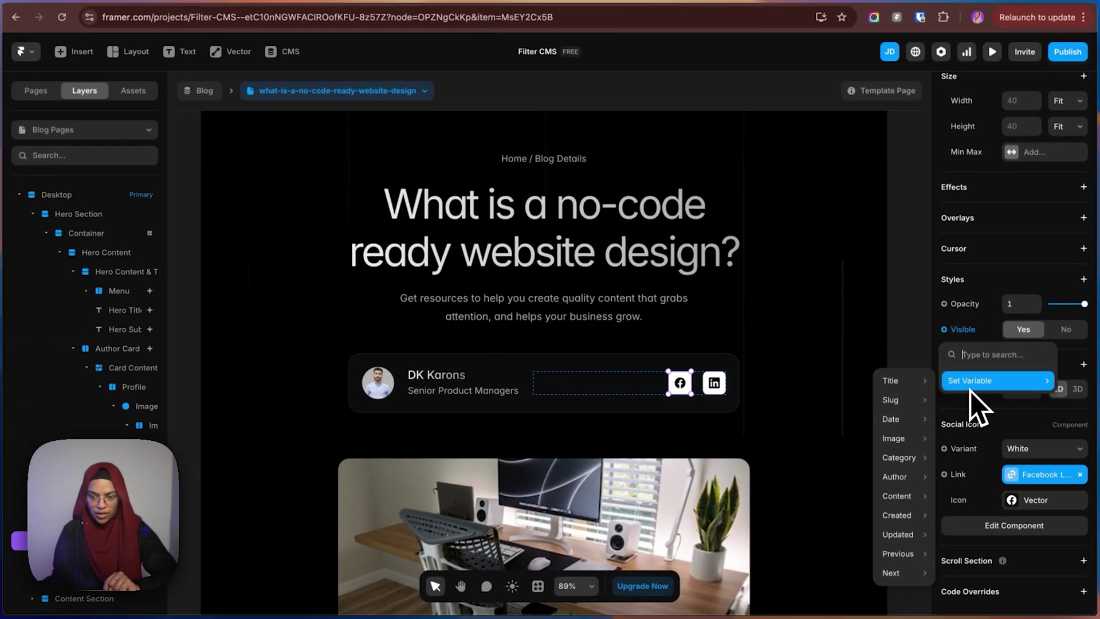
pyautogui.moveTo(902, 402)
pyautogui.moveTo(904, 478)
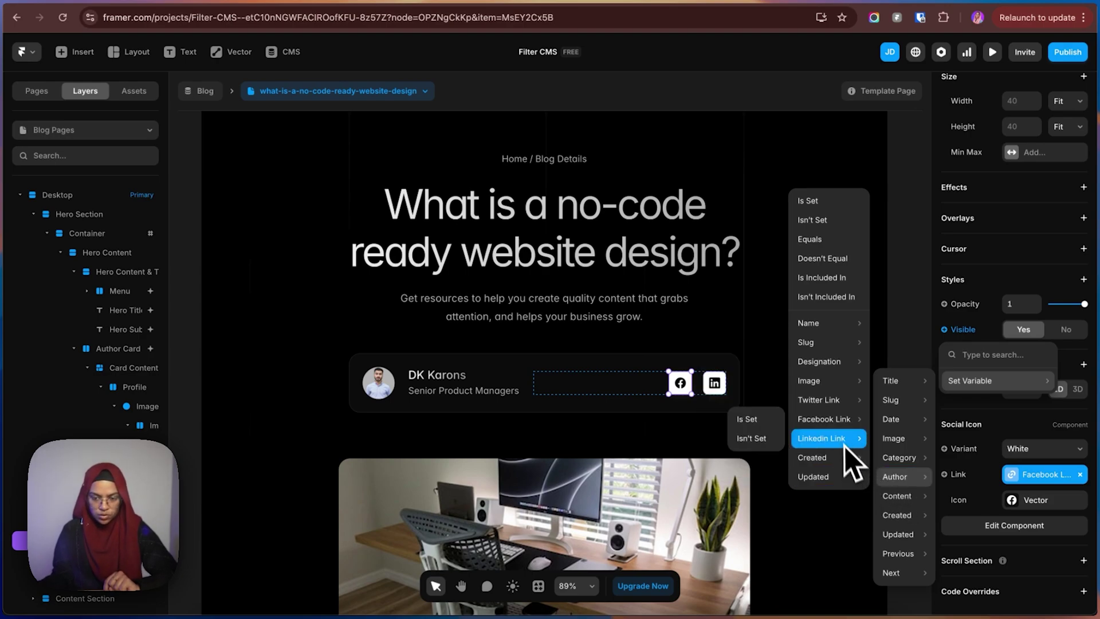
pyautogui.moveTo(839, 424)
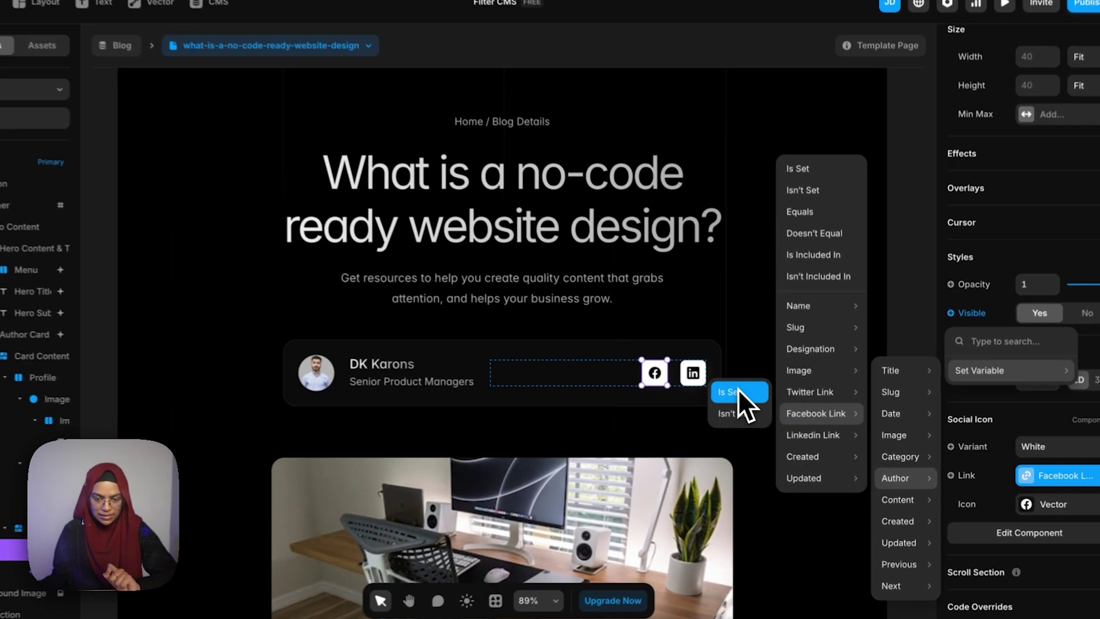
pyautogui.click(754, 400)
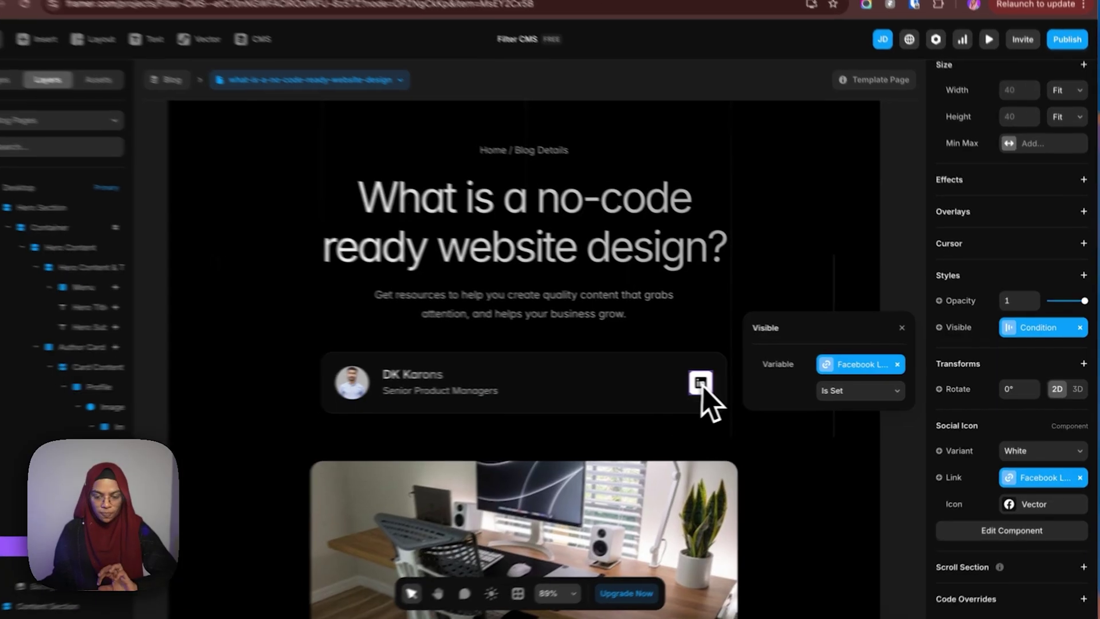
# - Make the author card's LinkedIn icon visible only when the Author reference's Linkedin Link is set, and deselect it
pyautogui.click(710, 385)
pyautogui.click(948, 486)
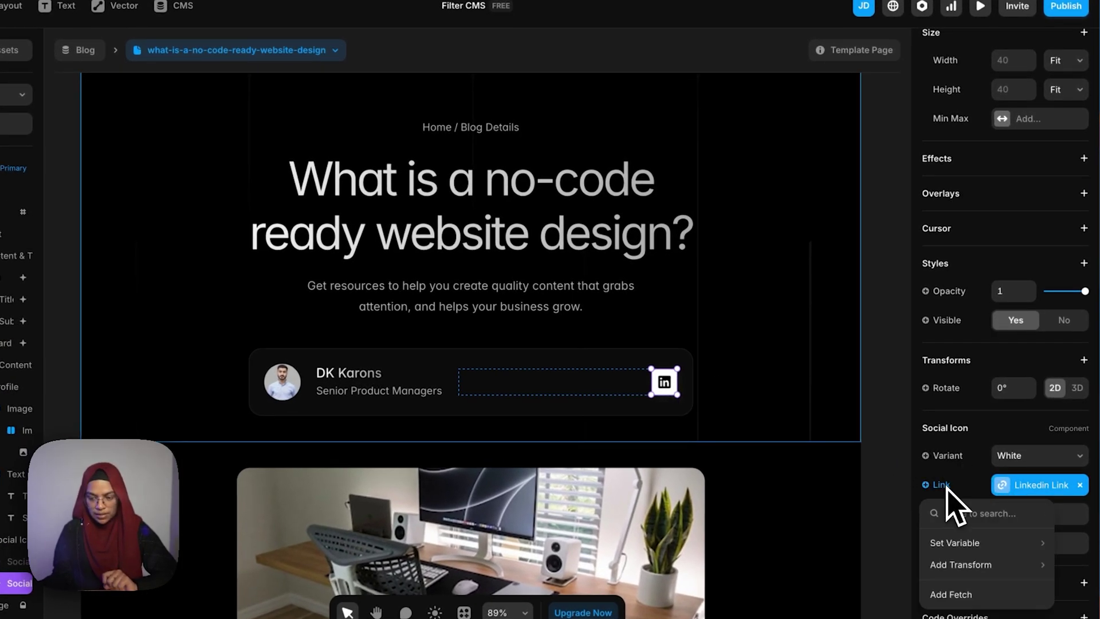
pyautogui.click(944, 321)
pyautogui.click(946, 322)
pyautogui.moveTo(951, 372)
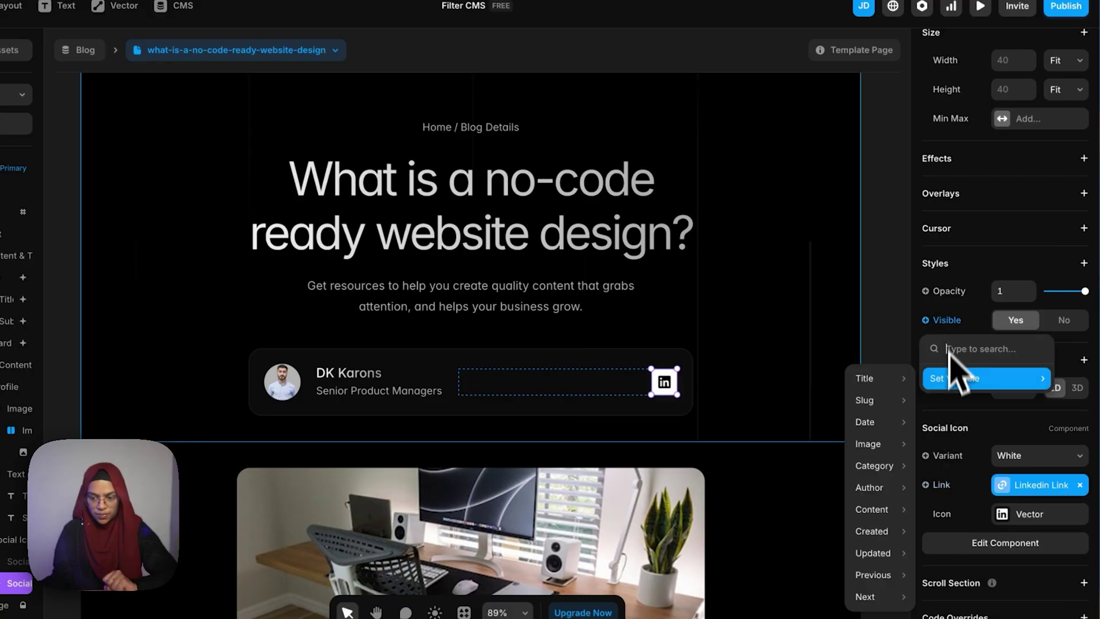
pyautogui.moveTo(879, 488)
pyautogui.moveTo(820, 450)
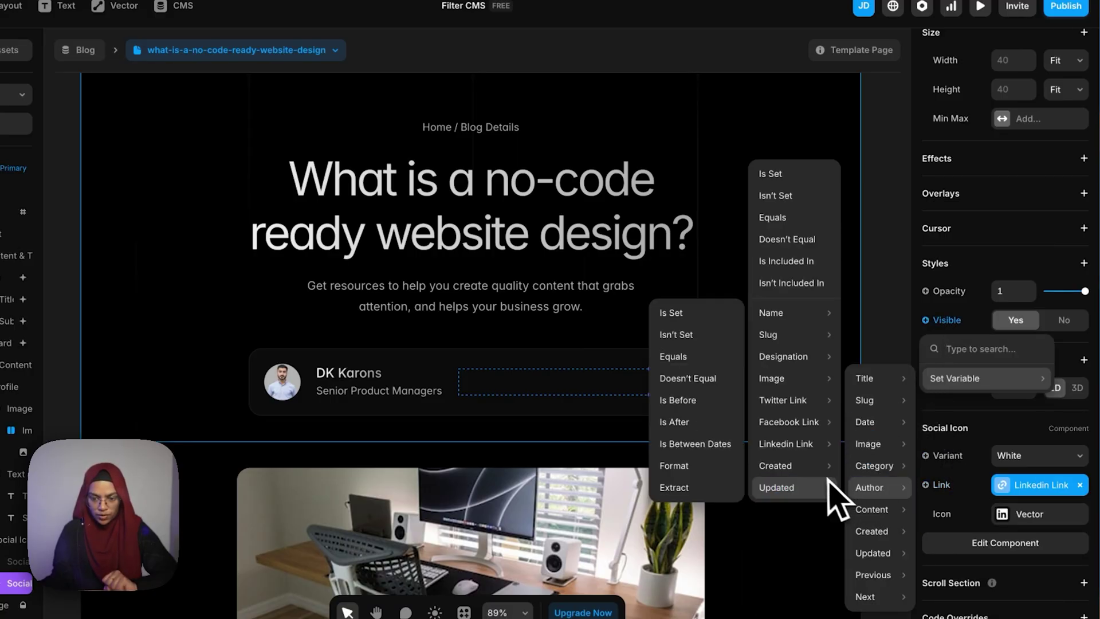
pyautogui.click(727, 426)
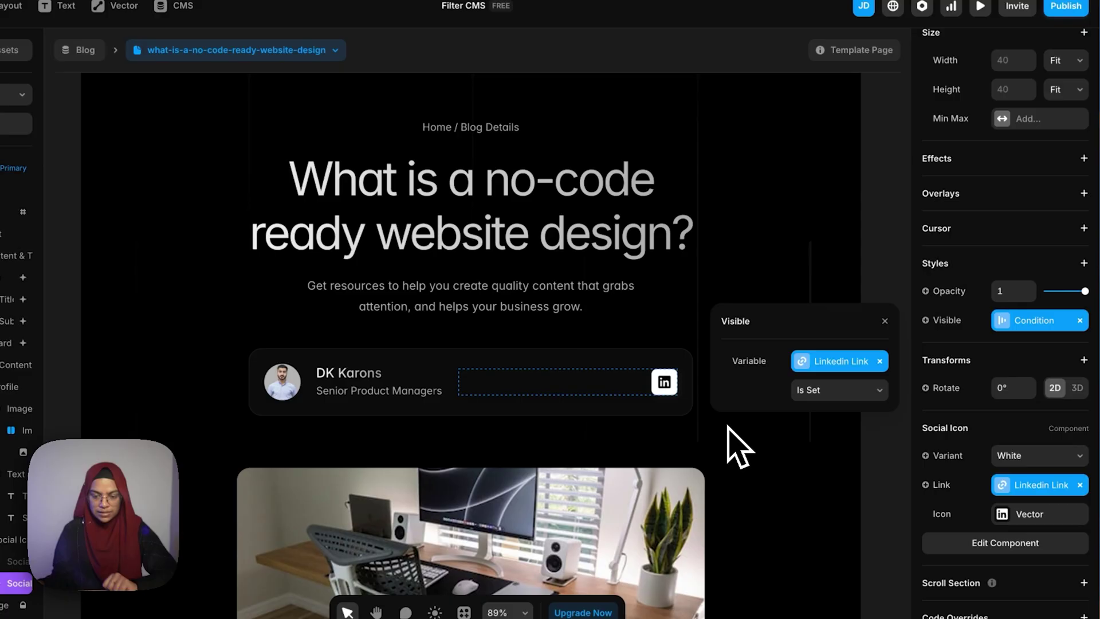
pyautogui.click(869, 278)
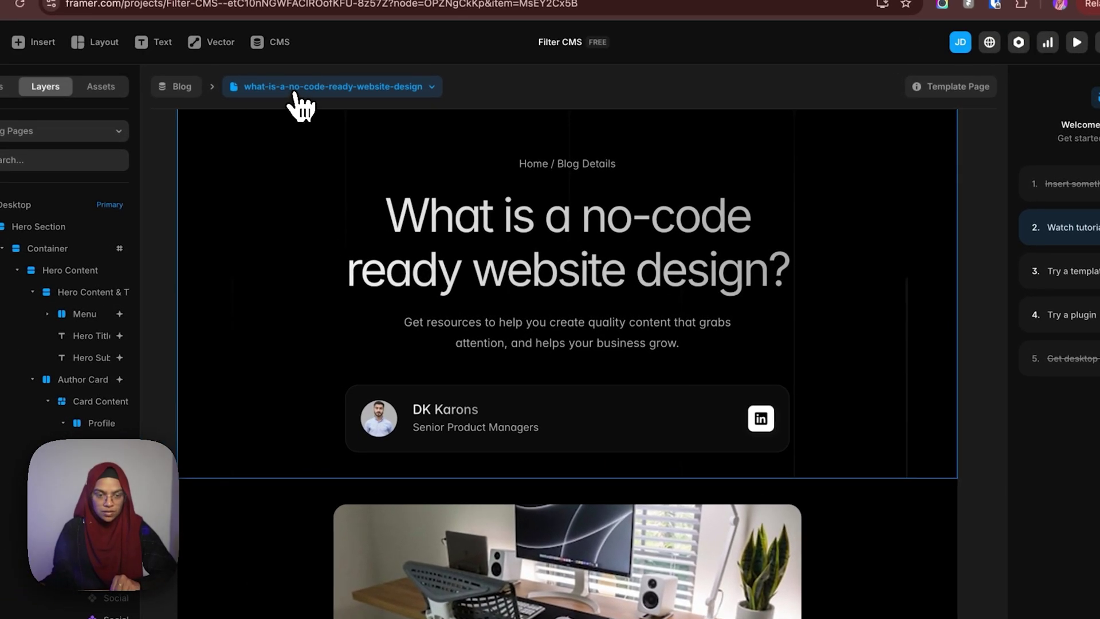
# - Check the author card's social icons on several posts, including our-style-of-design-is-focused-on-user-comfort and our-base-of-knowledge-is-constantly-expanding
pyautogui.click(235, 50)
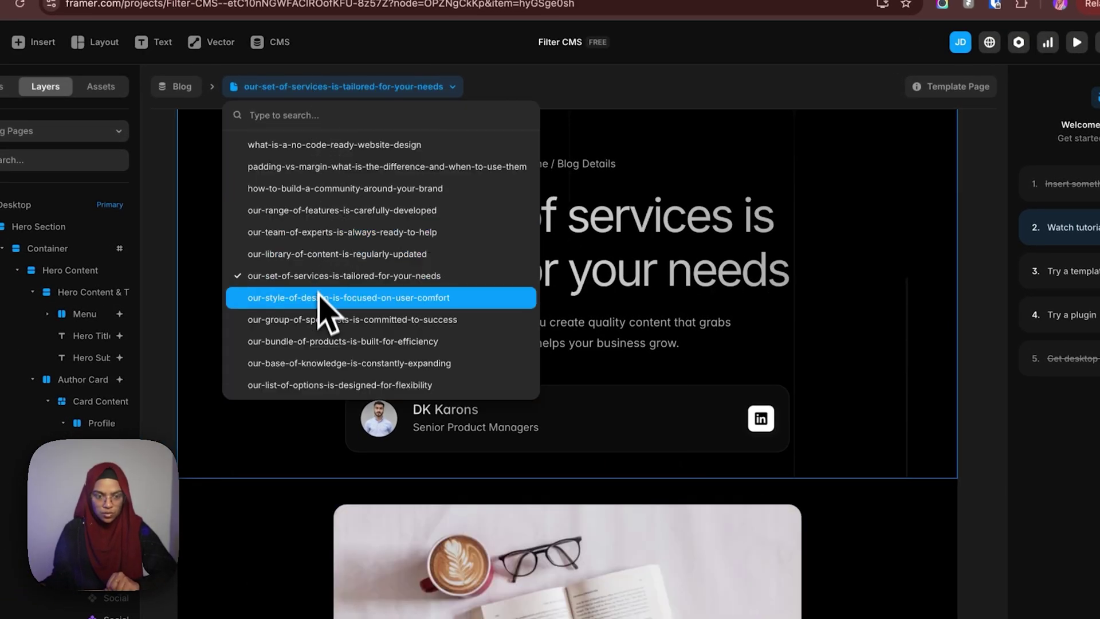
pyautogui.click(324, 304)
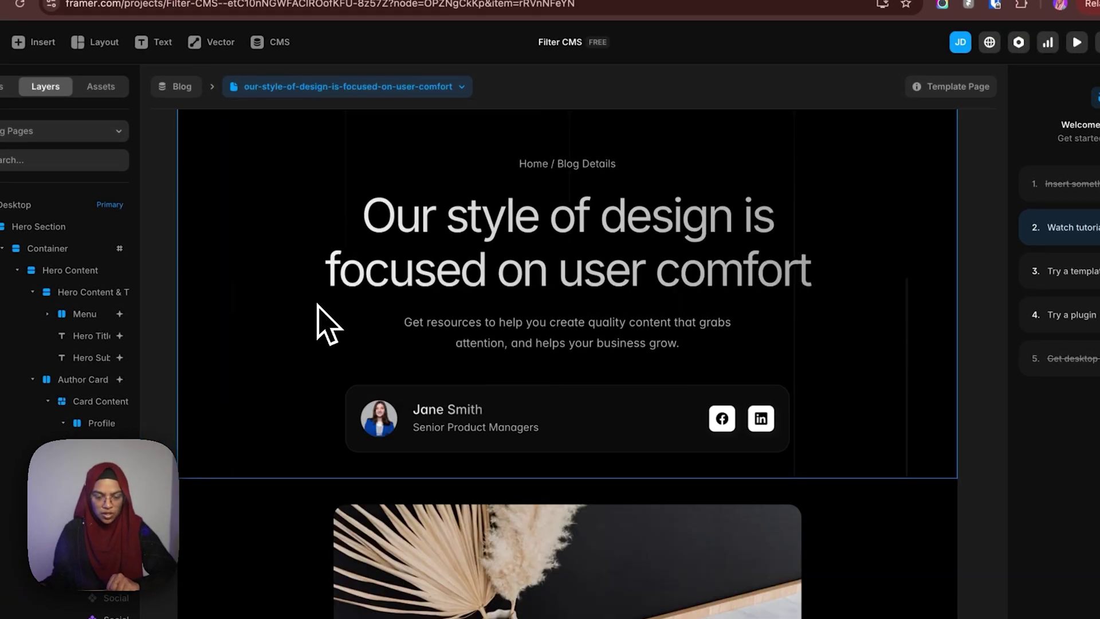
pyautogui.click(313, 94)
pyautogui.click(332, 369)
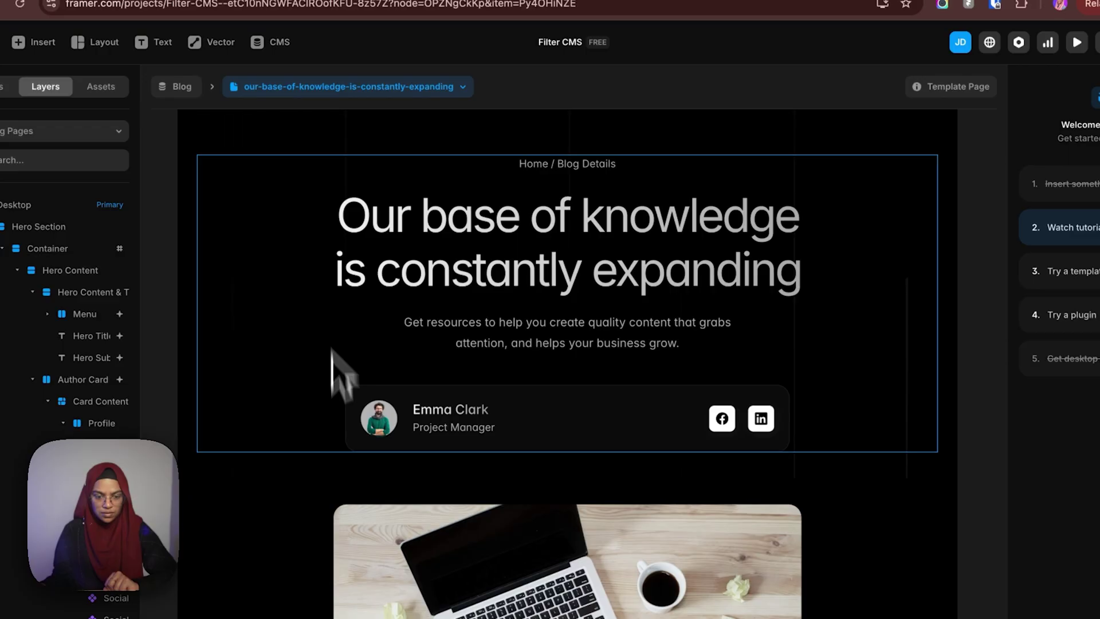
pyautogui.click(324, 89)
pyautogui.click(369, 212)
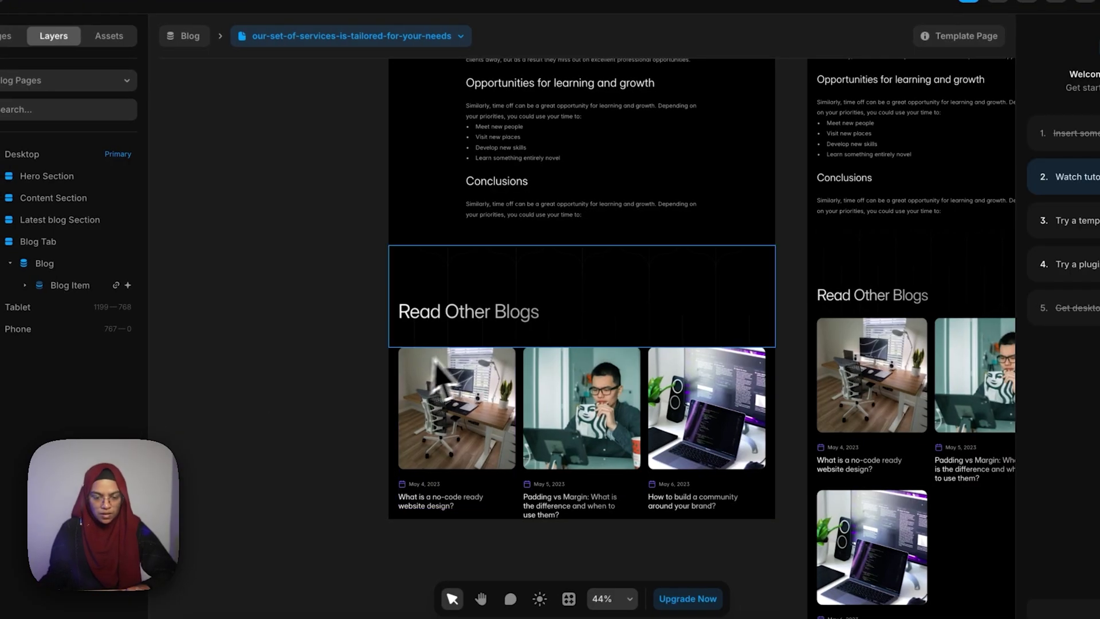
# - Compare the author card with the posts in the Read Other Blogs section on the our-set-of-services-is-tailored-for-your-needs page
pyautogui.scroll(5, 479, 363)
pyautogui.scroll(-6, 491, 388)
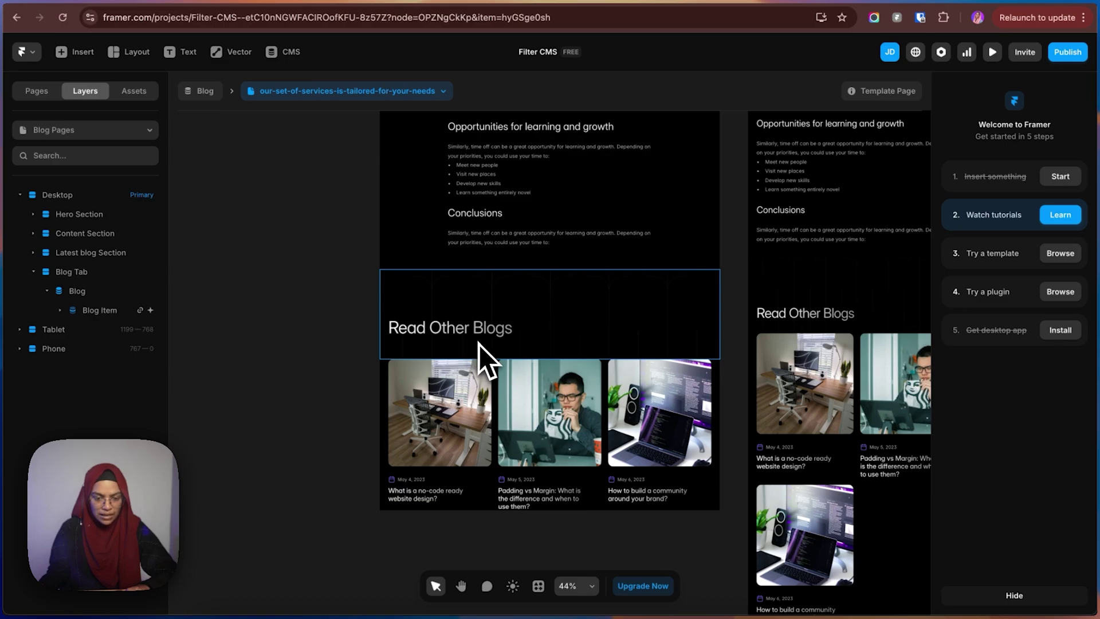
pyautogui.scroll(10, 479, 345)
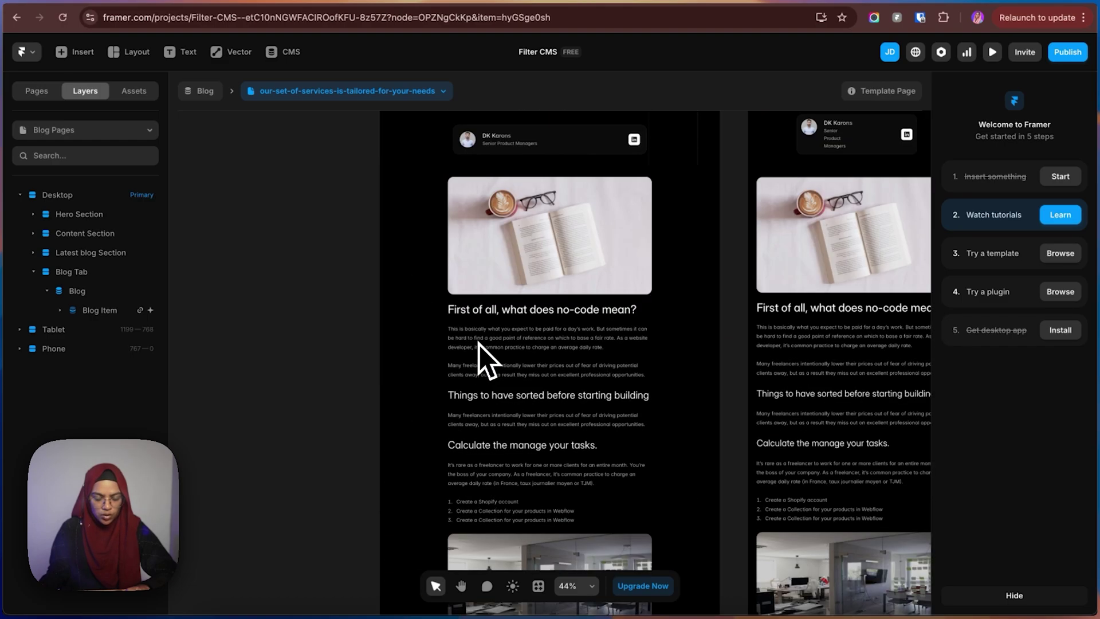
pyautogui.scroll(-10, 481, 349)
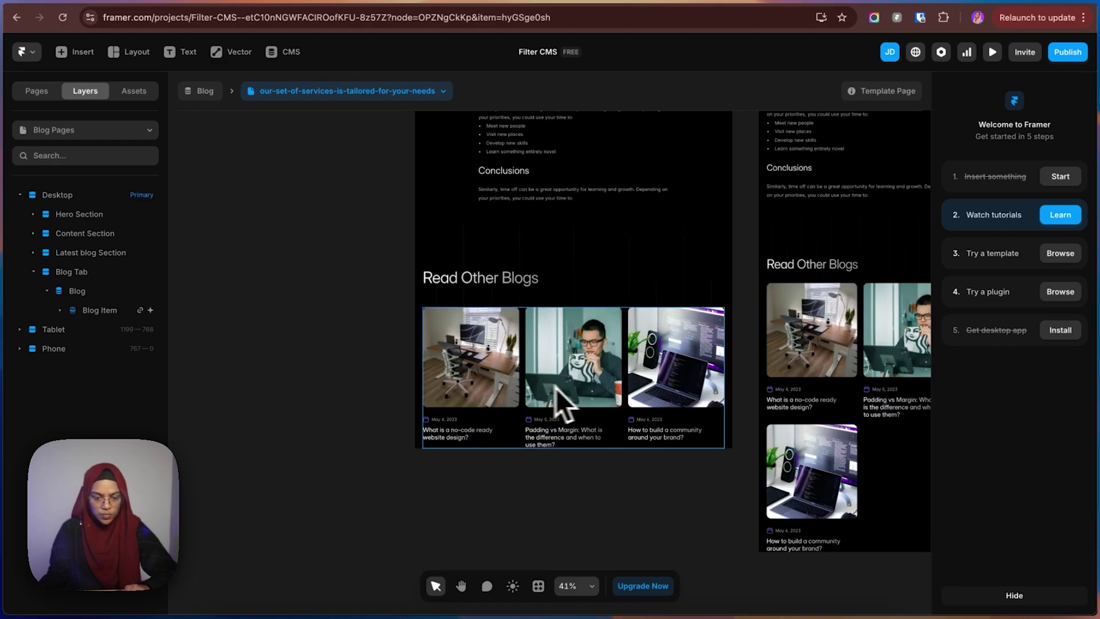
pyautogui.scroll(10, 556, 389)
pyautogui.scroll(5, 513, 238)
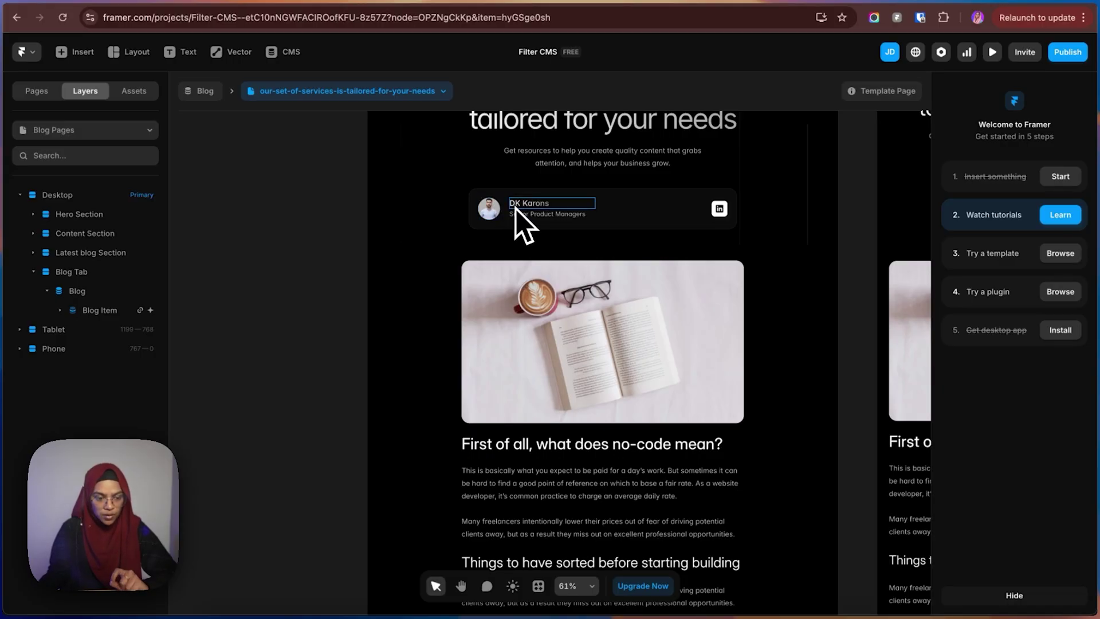
pyautogui.scroll(3, 516, 208)
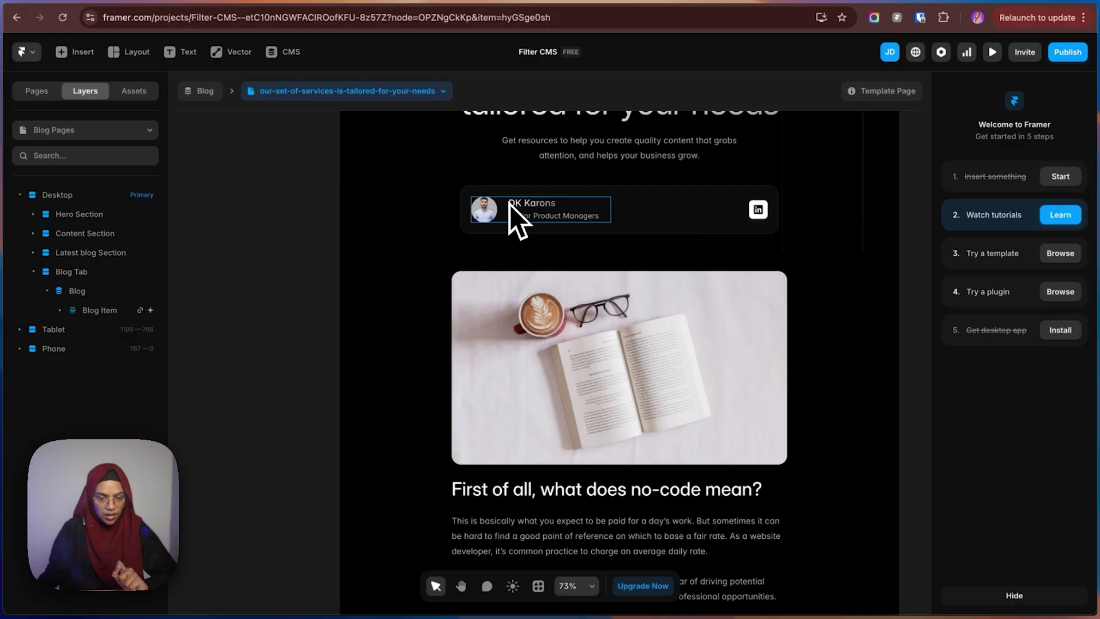
pyautogui.scroll(-4, 523, 258)
pyautogui.scroll(-10, 555, 400)
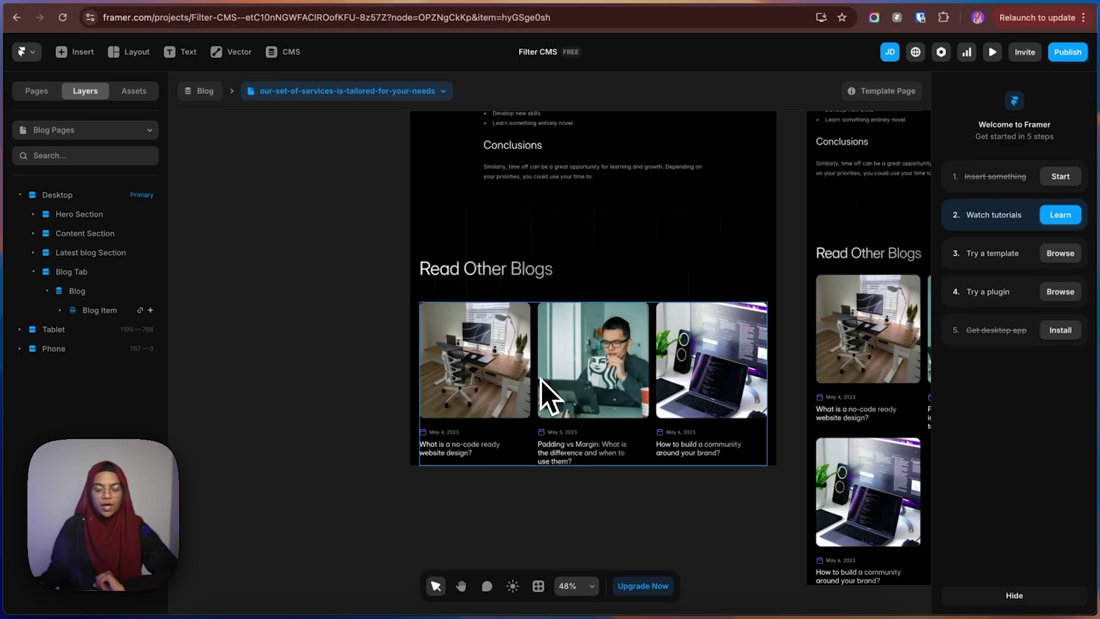
# - Filter the Read Other Blogs list to posts whose Author equals the current page's Author variable, and deselect the list
pyautogui.click(541, 379)
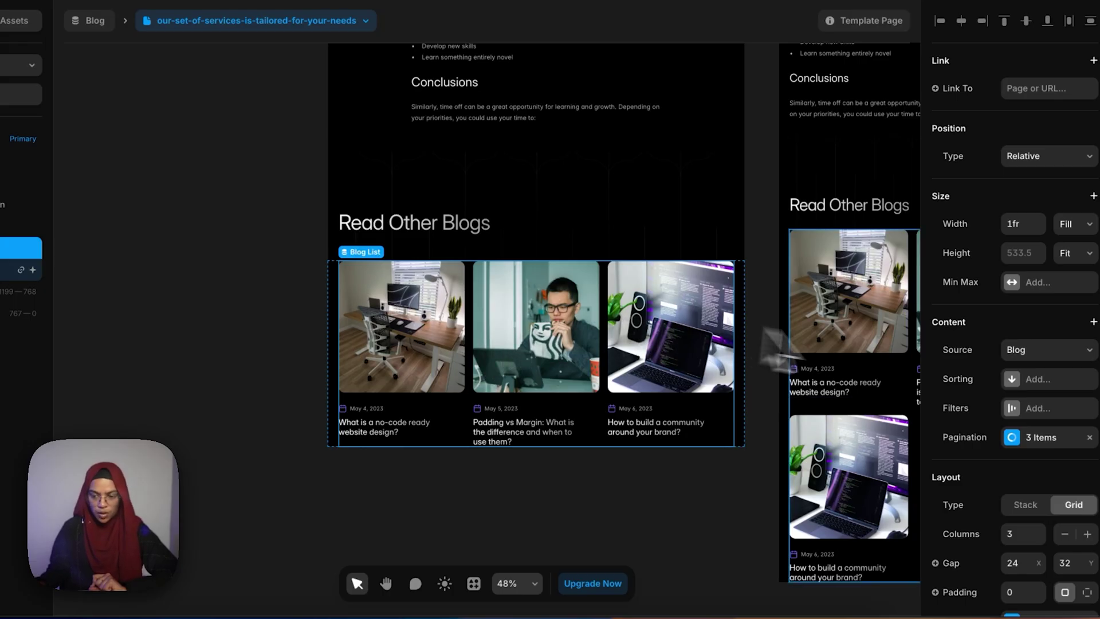
pyautogui.click(1025, 414)
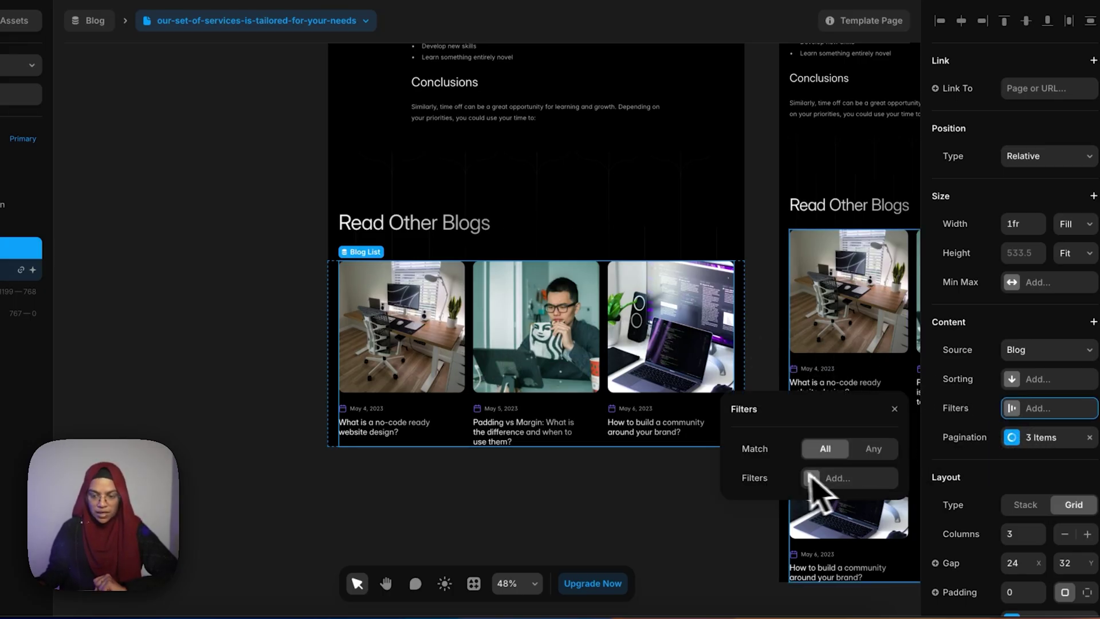
pyautogui.click(828, 484)
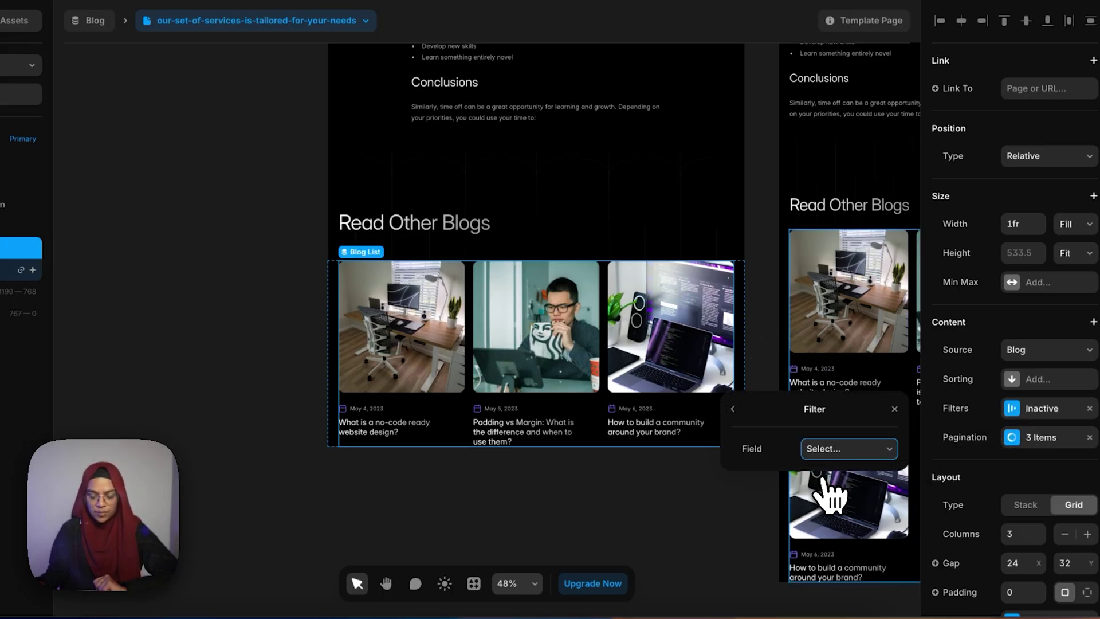
pyautogui.click(844, 451)
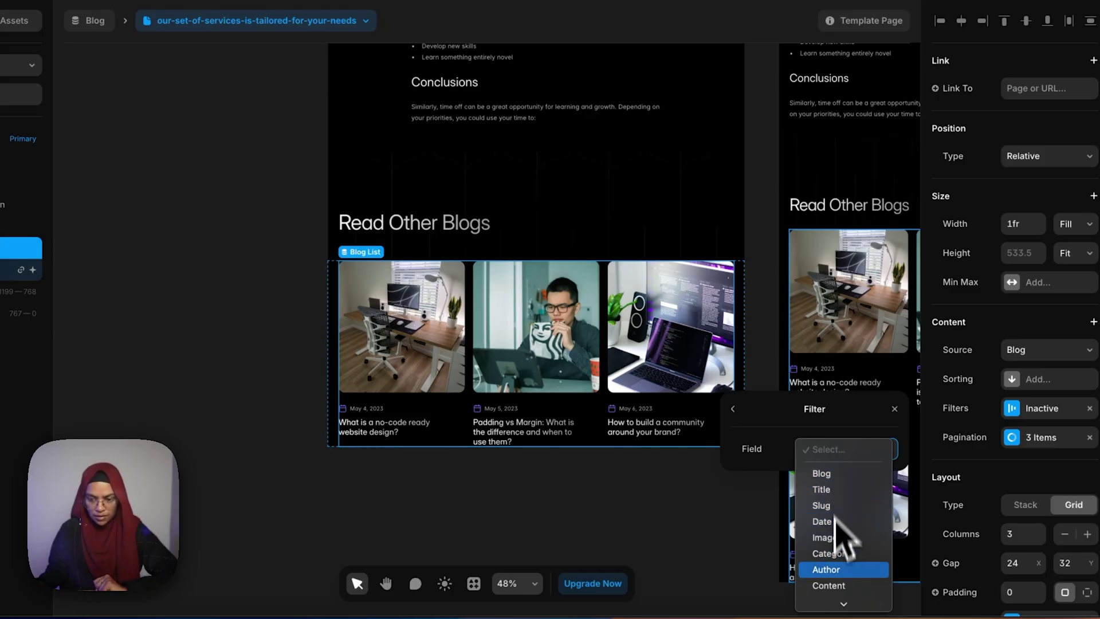
pyautogui.click(836, 573)
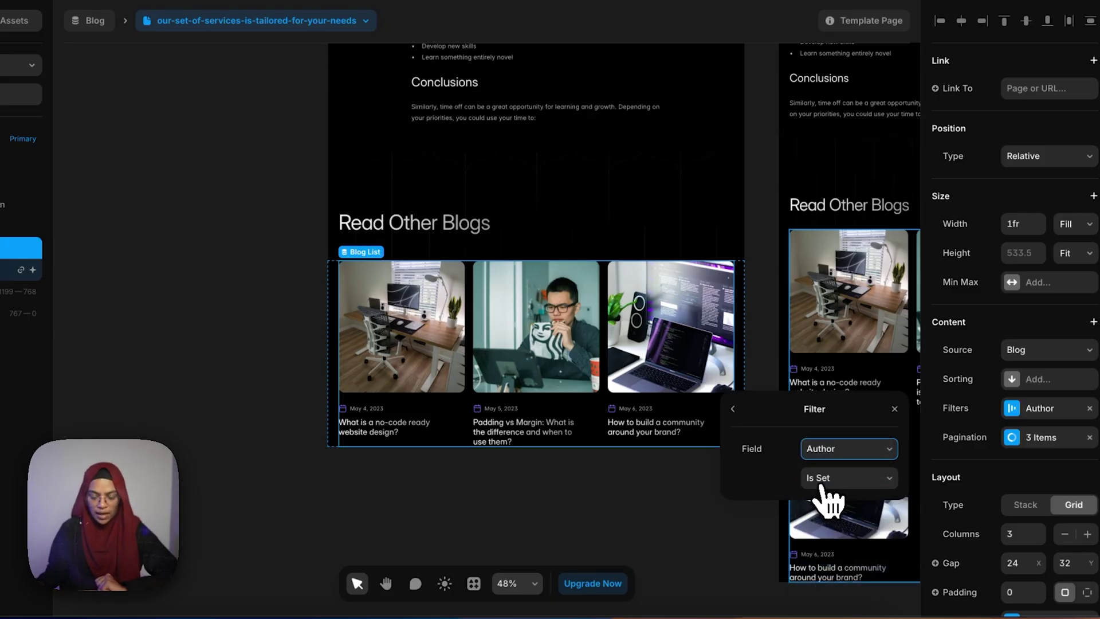
pyautogui.click(823, 487)
pyautogui.click(838, 512)
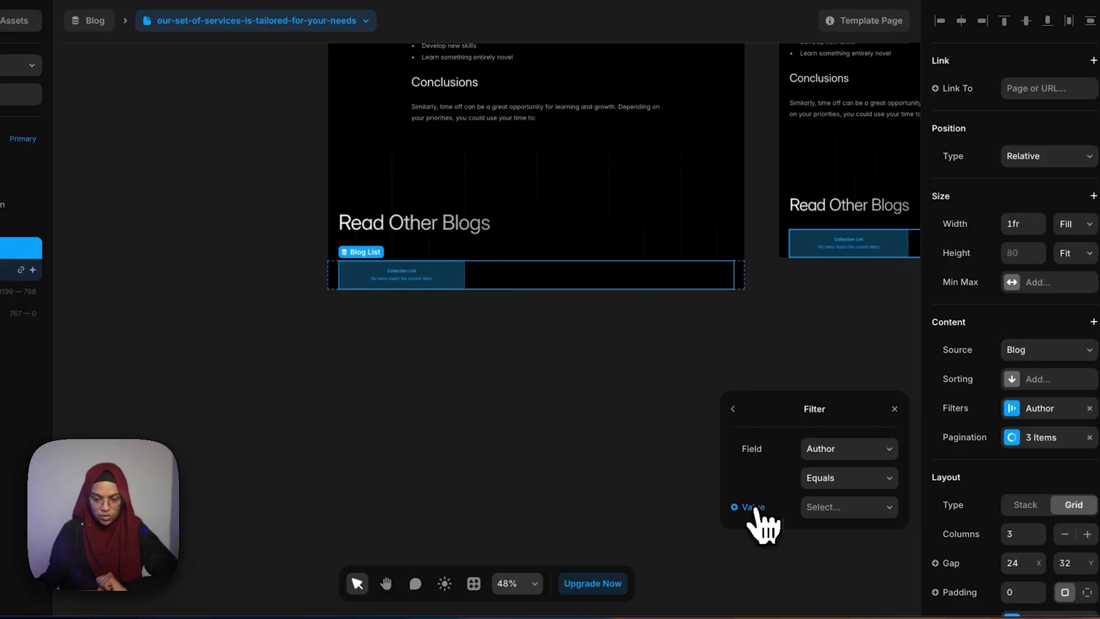
pyautogui.moveTo(765, 544)
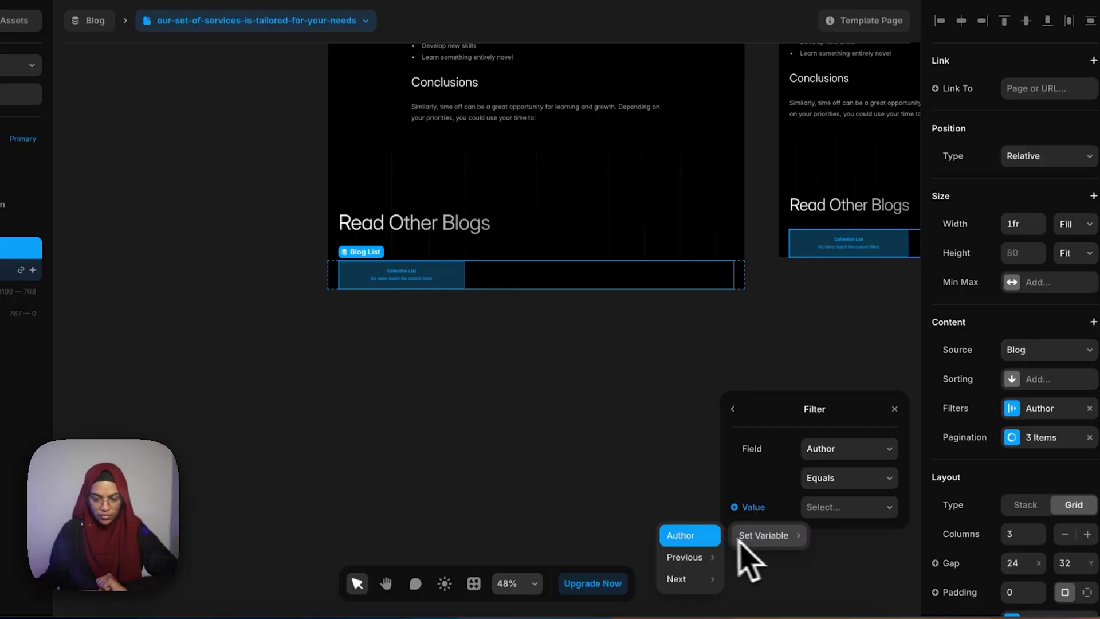
pyautogui.click(691, 534)
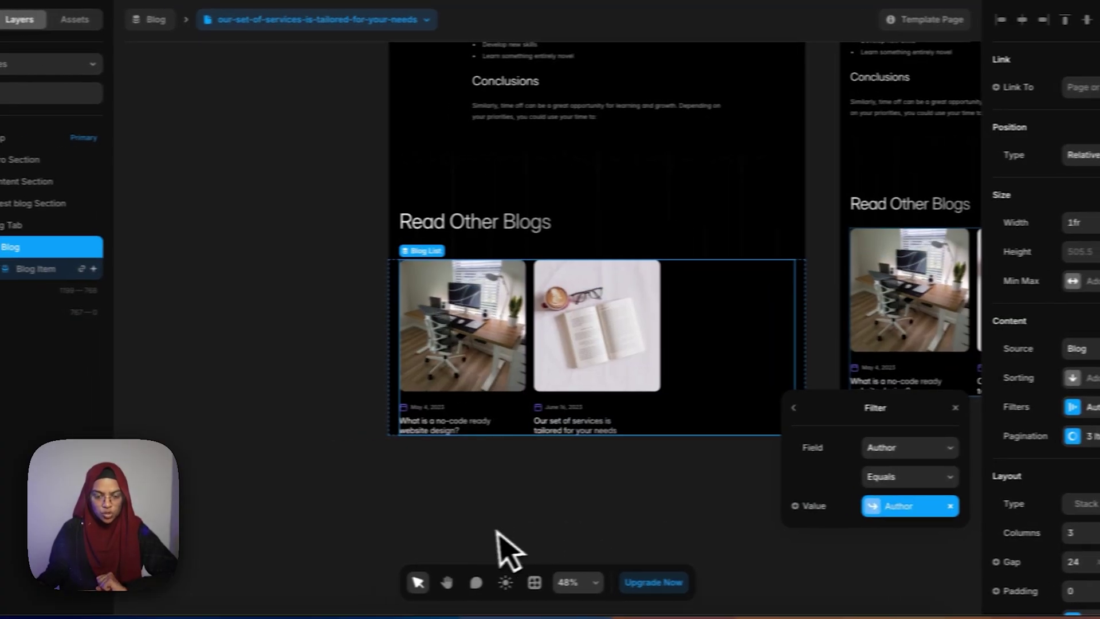
pyautogui.click(507, 550)
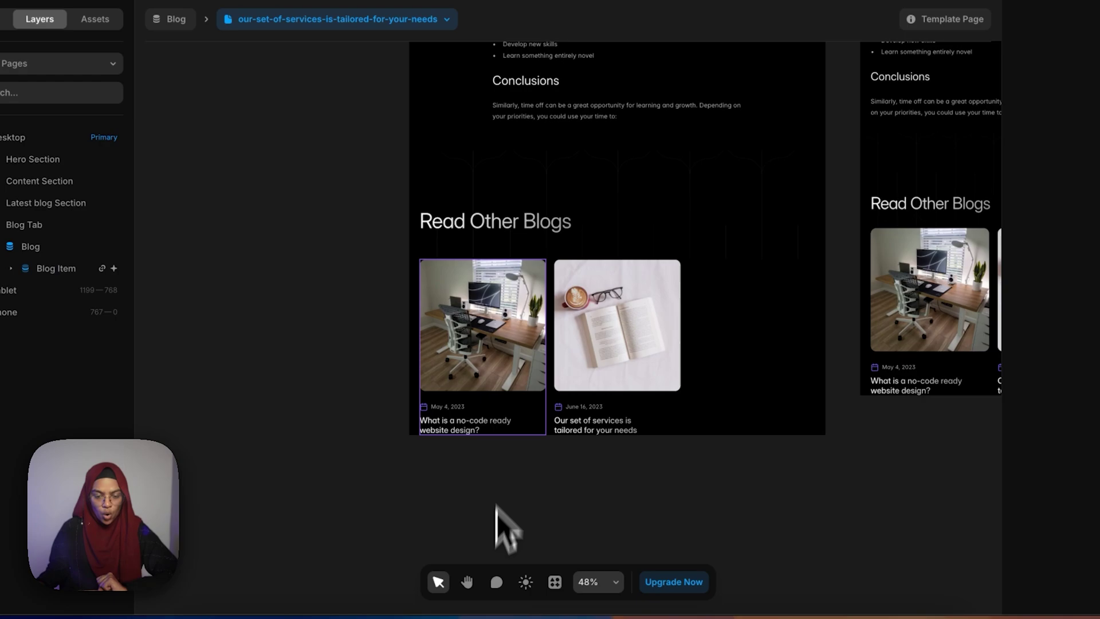
# - Compare the filtered Read Other Blogs list with the current post's title and author
pyautogui.scroll(15, 512, 415)
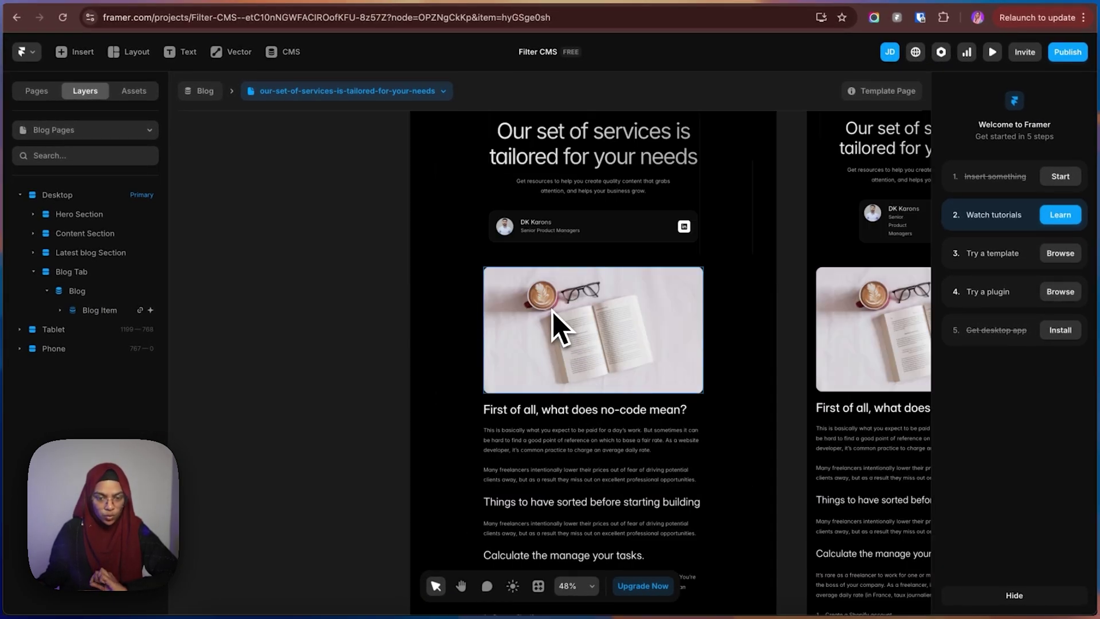
pyautogui.scroll(2, 552, 311)
pyautogui.scroll(-15, 569, 418)
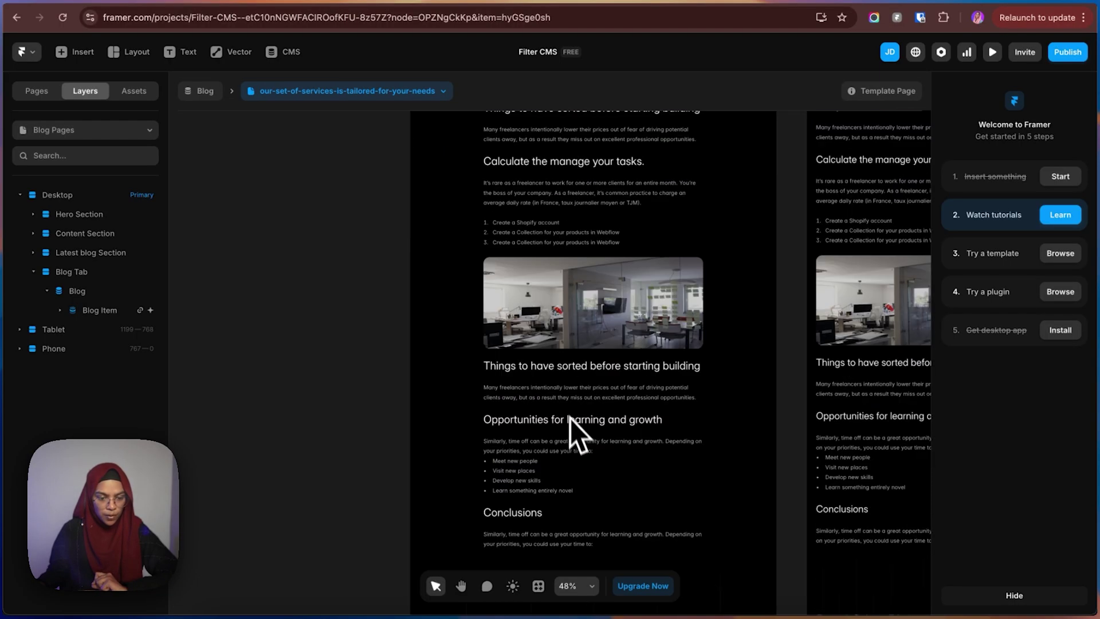
pyautogui.scroll(15, 590, 470)
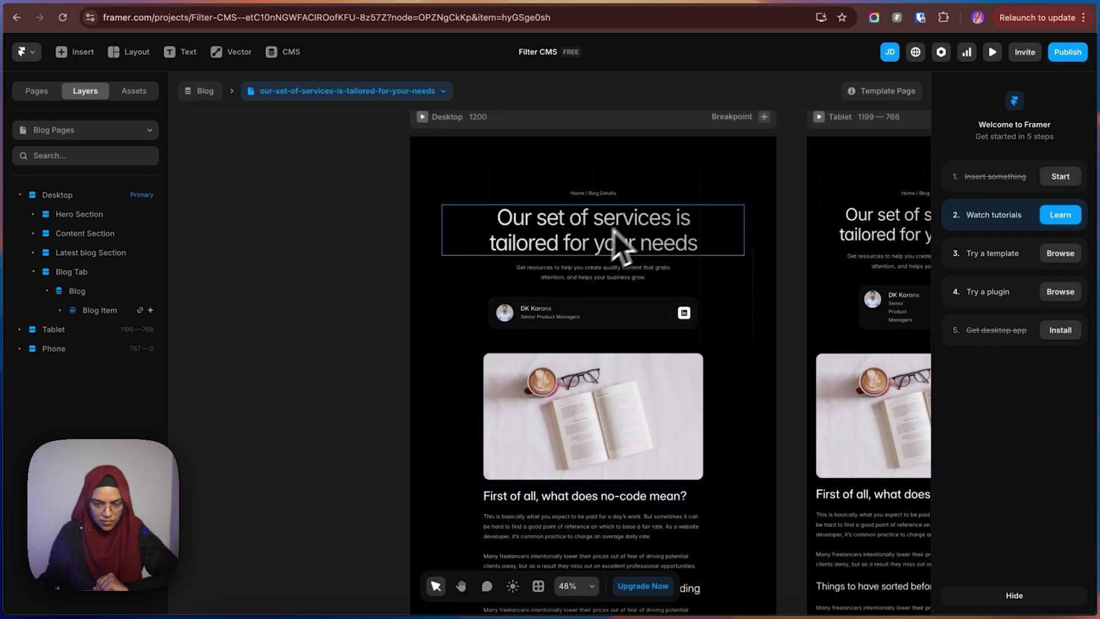
pyautogui.scroll(-15, 552, 259)
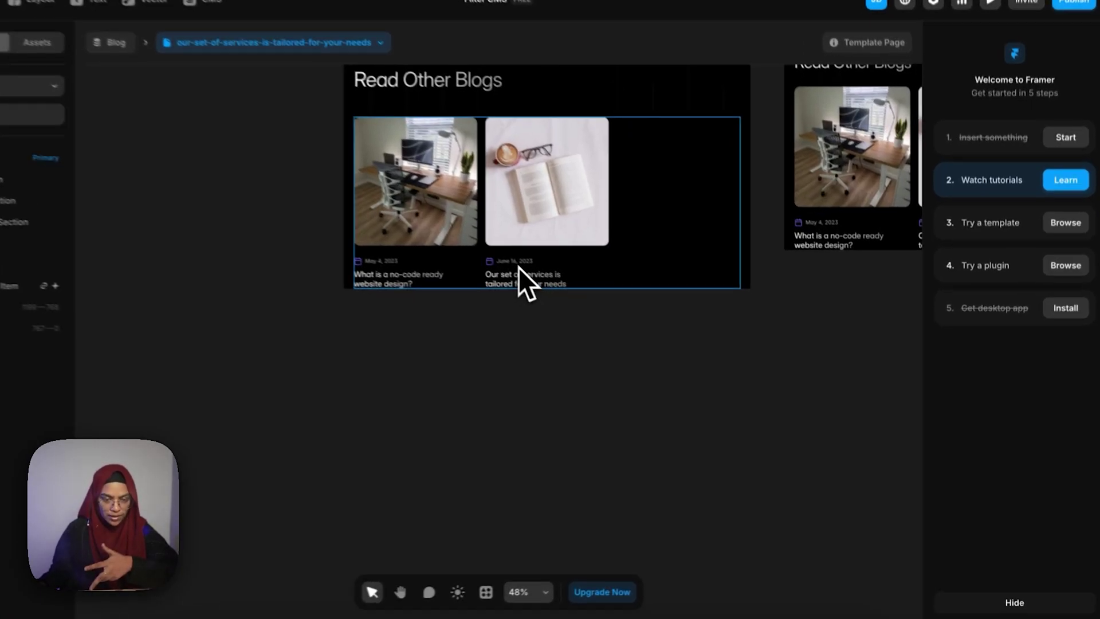
# - Add a second filter to the Read Other Blogs list so Title doesn't equal the current page's Title variable, and deselect it
pyautogui.click(567, 293)
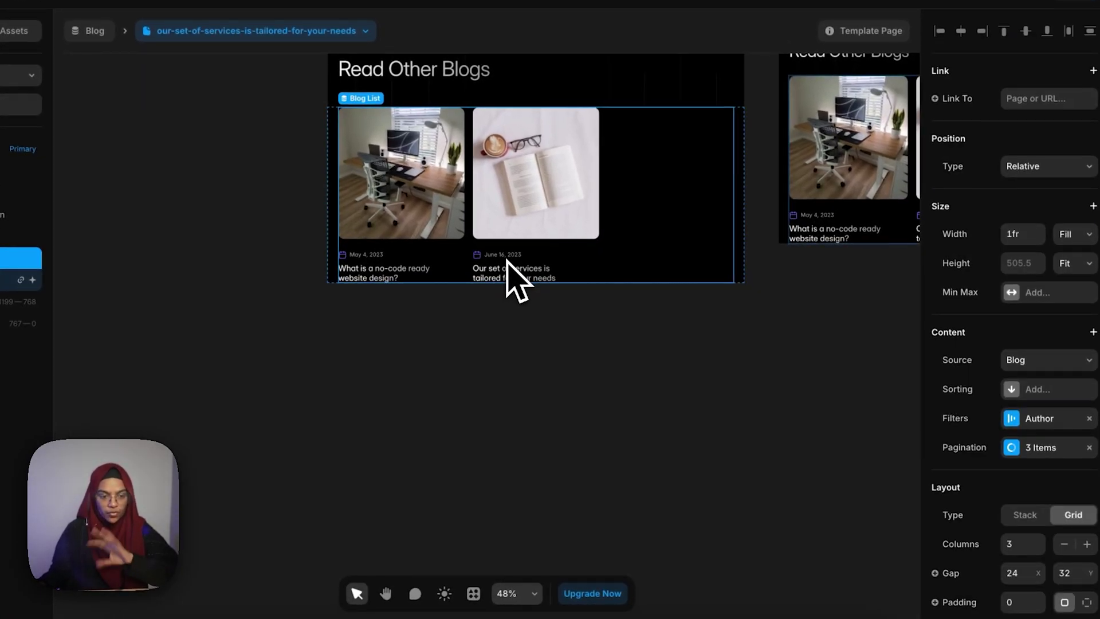
pyautogui.click(1031, 419)
pyautogui.click(830, 523)
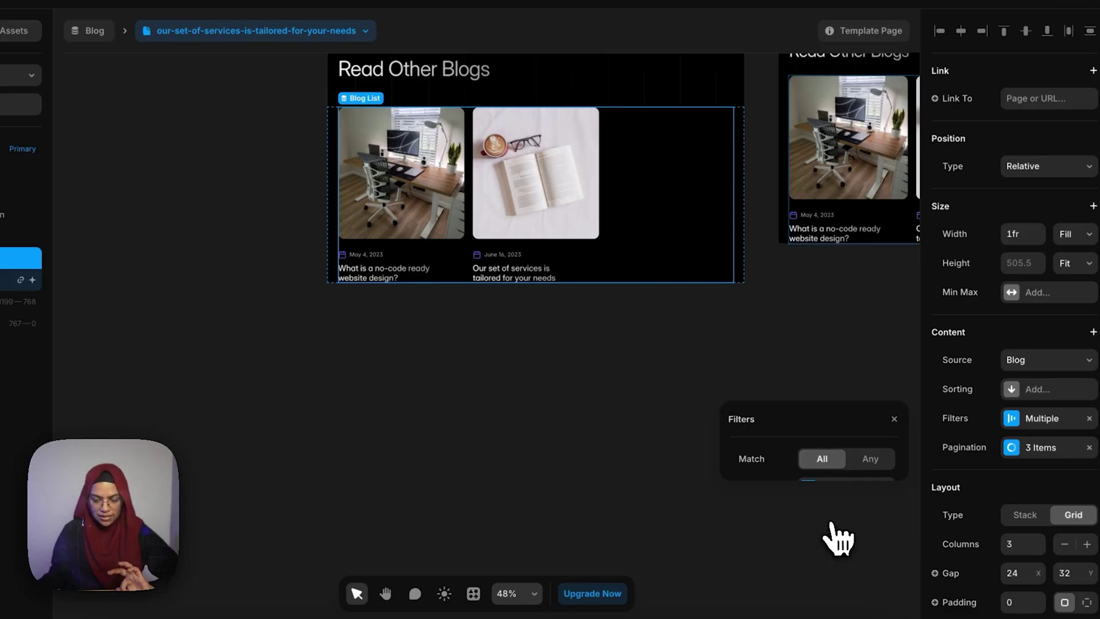
pyautogui.click(838, 459)
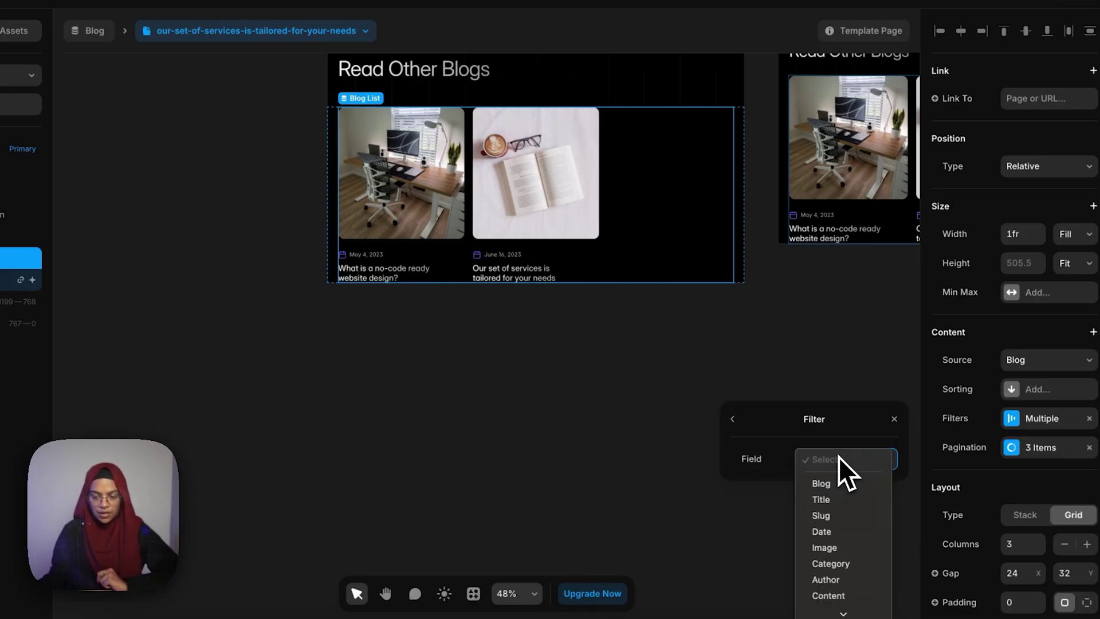
pyautogui.click(837, 500)
pyautogui.click(834, 496)
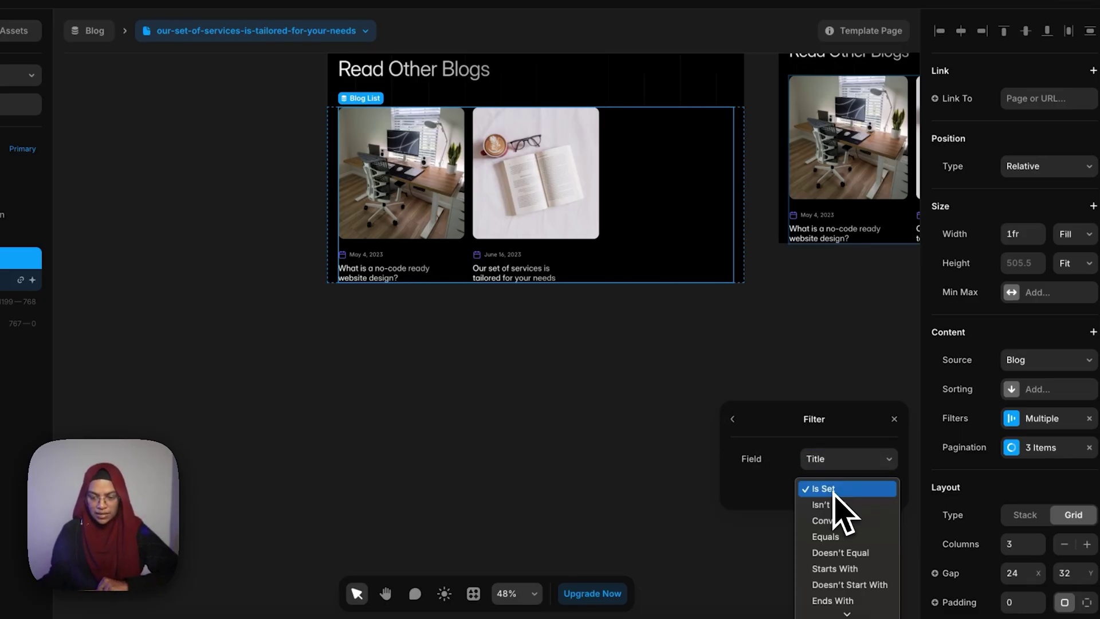
pyautogui.click(839, 553)
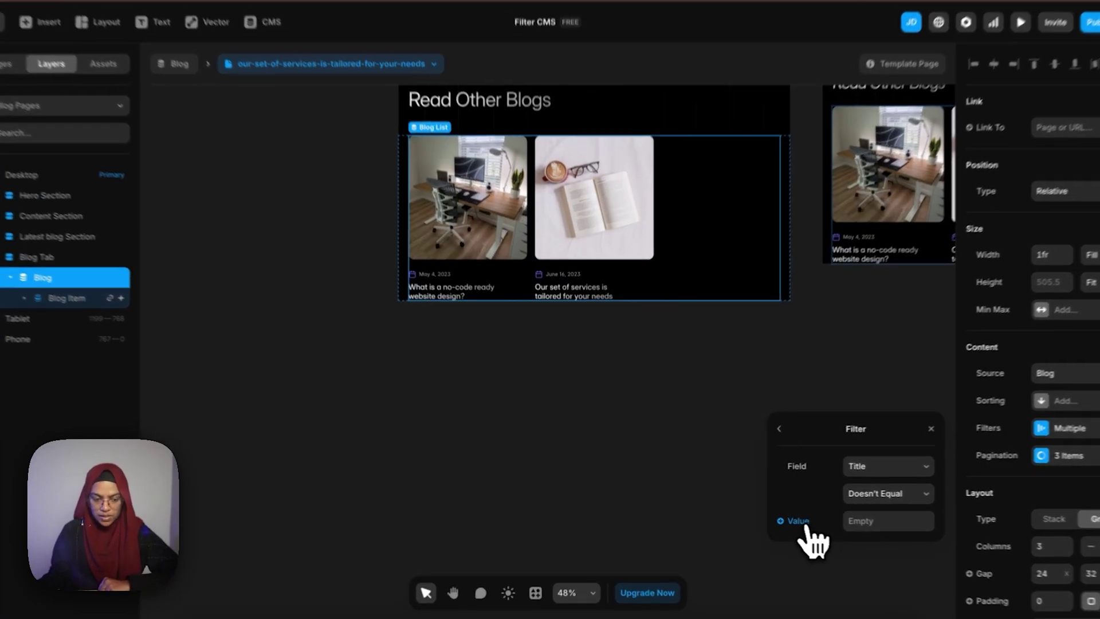
pyautogui.click(786, 520)
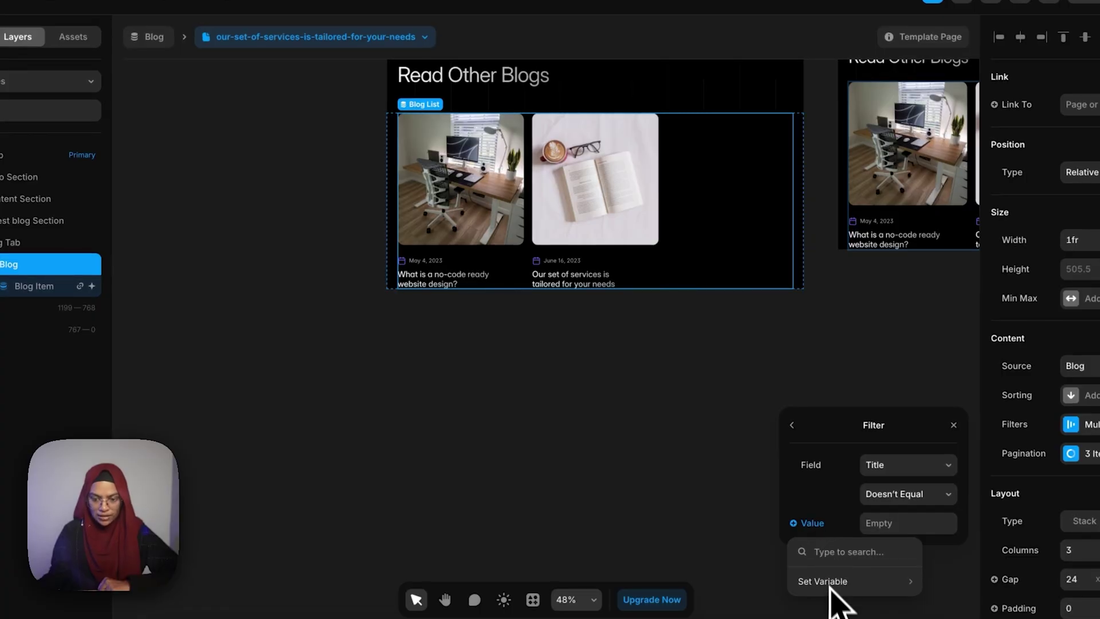
pyautogui.moveTo(797, 579)
pyautogui.click(736, 471)
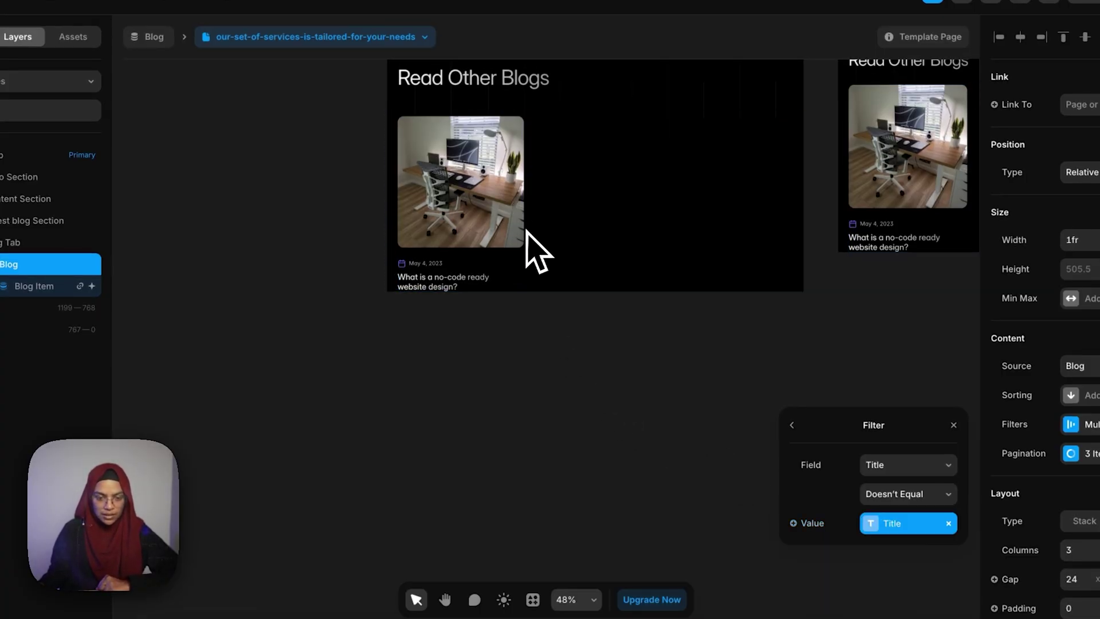
pyautogui.scroll(10, 541, 309)
pyautogui.click(281, 284)
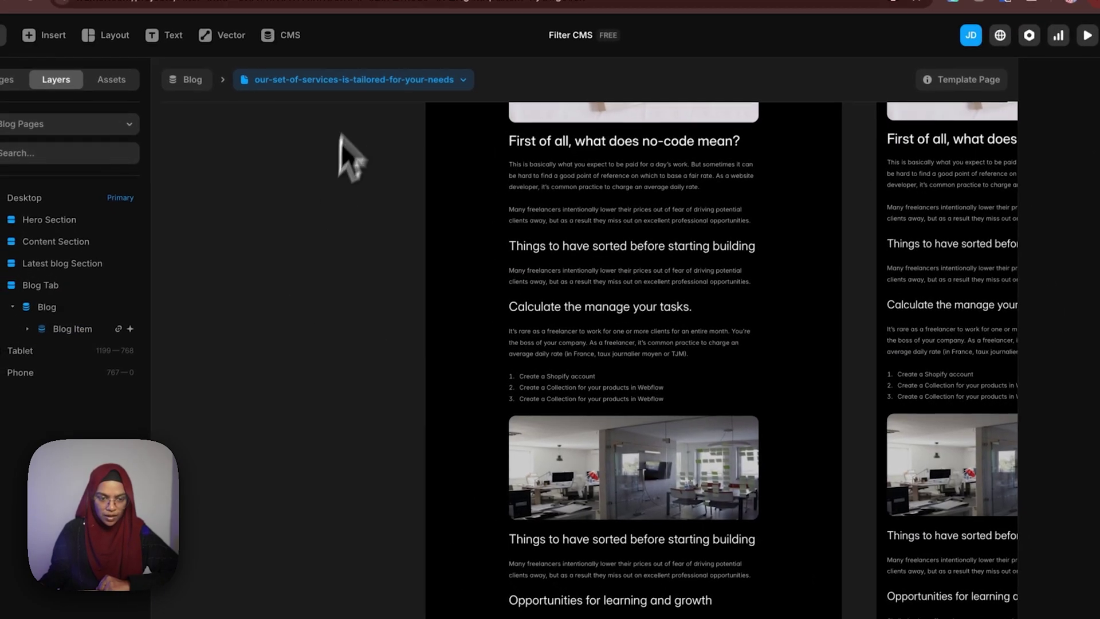
# - Preview the our-team-of-experts-is-always-ready-to-help post and compare its title and author with its Read Other Blogs list
pyautogui.click(318, 40)
pyautogui.click(396, 225)
pyautogui.scroll(-10, 573, 401)
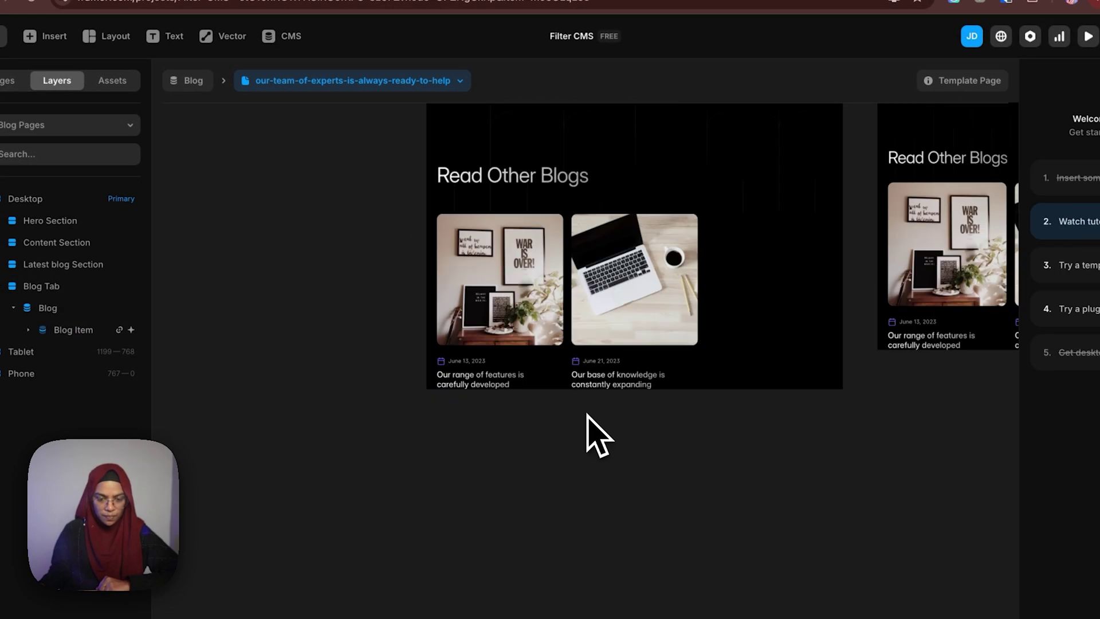
pyautogui.scroll(15, 504, 372)
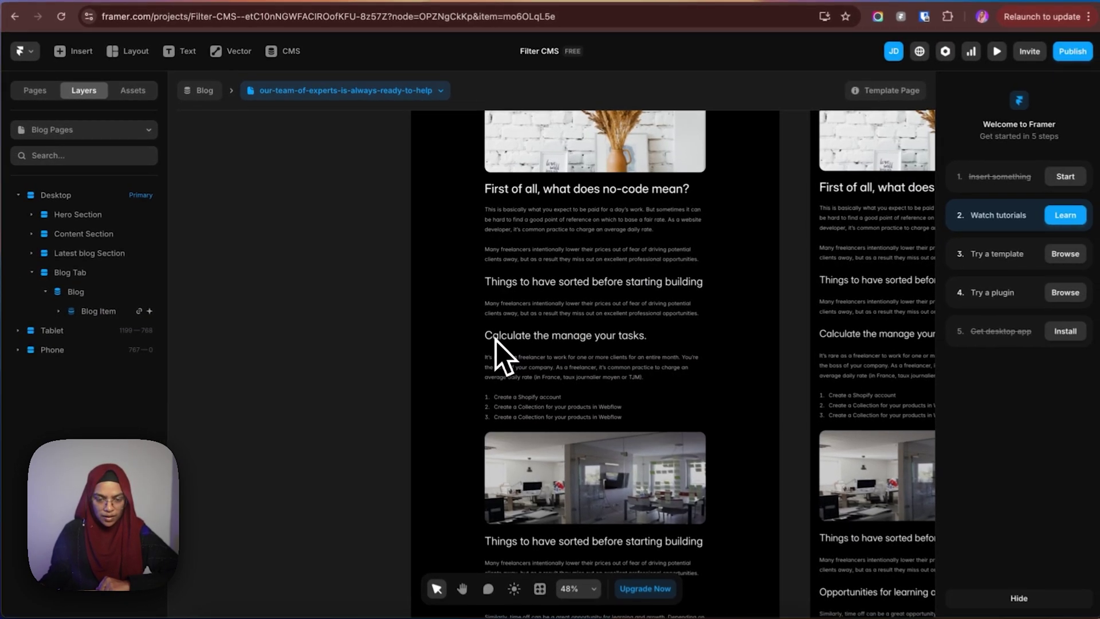
pyautogui.scroll(-5, 551, 390)
pyautogui.scroll(3, 597, 325)
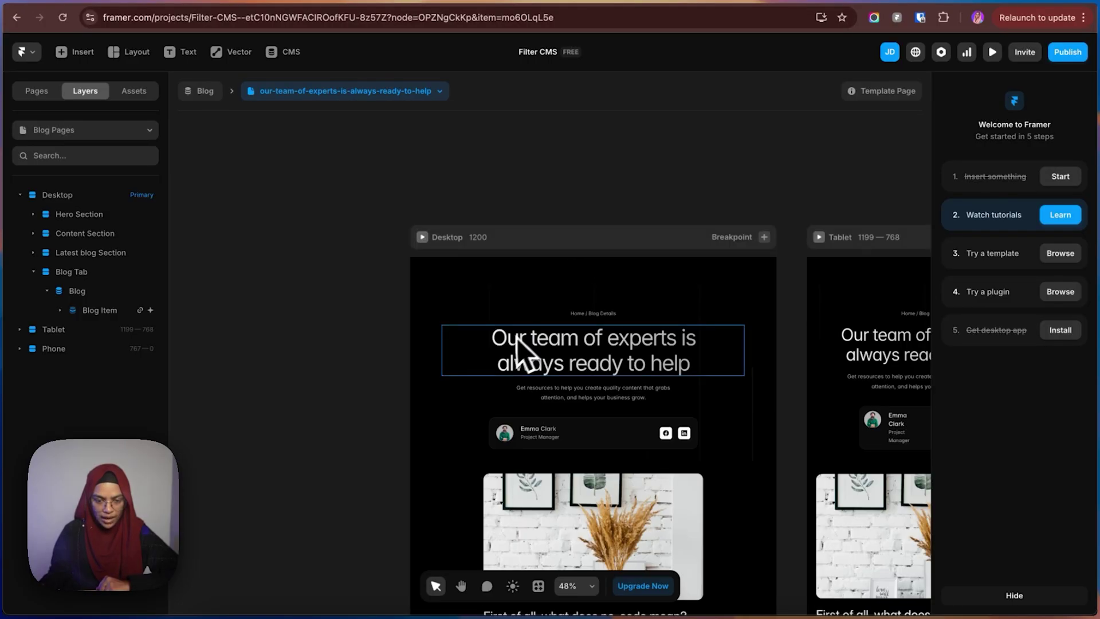
pyautogui.scroll(-15, 599, 401)
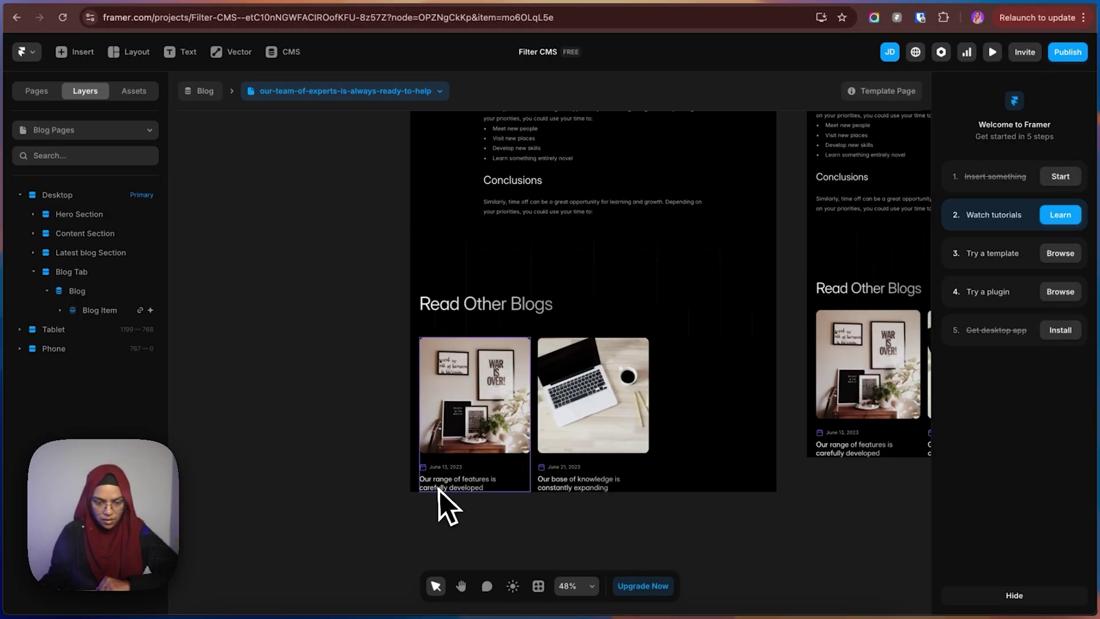
# - Check the Read Other Blogs list on the our-style-of-design-is-focused-on-user-comfort and our-bundle-of-products-is-built-for-efficiency posts
pyautogui.click(314, 91)
pyautogui.click(329, 276)
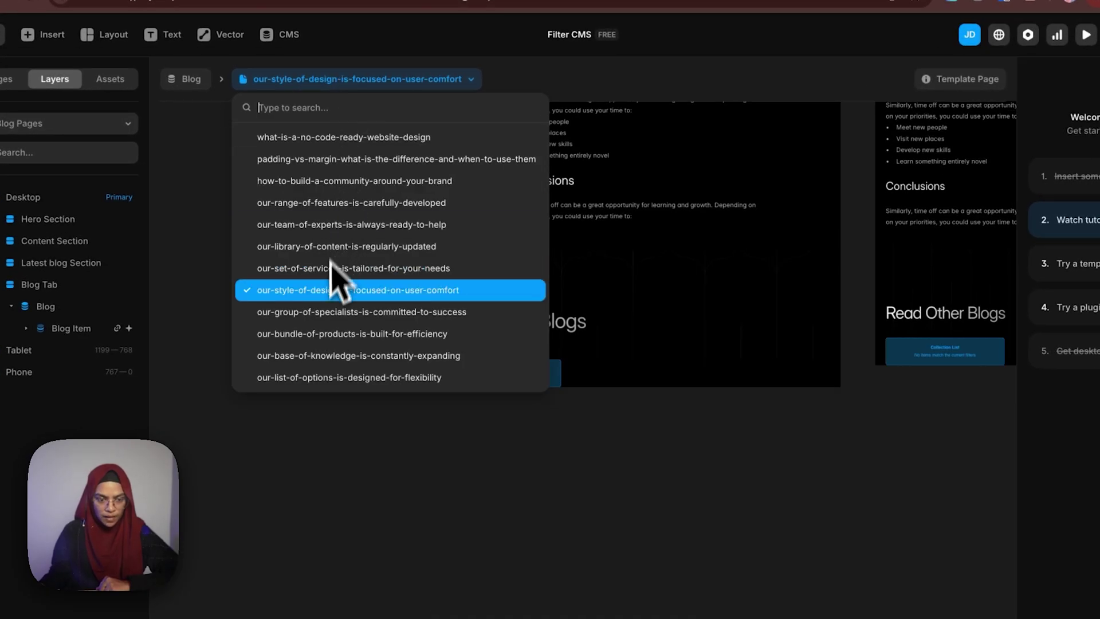
pyautogui.click(332, 333)
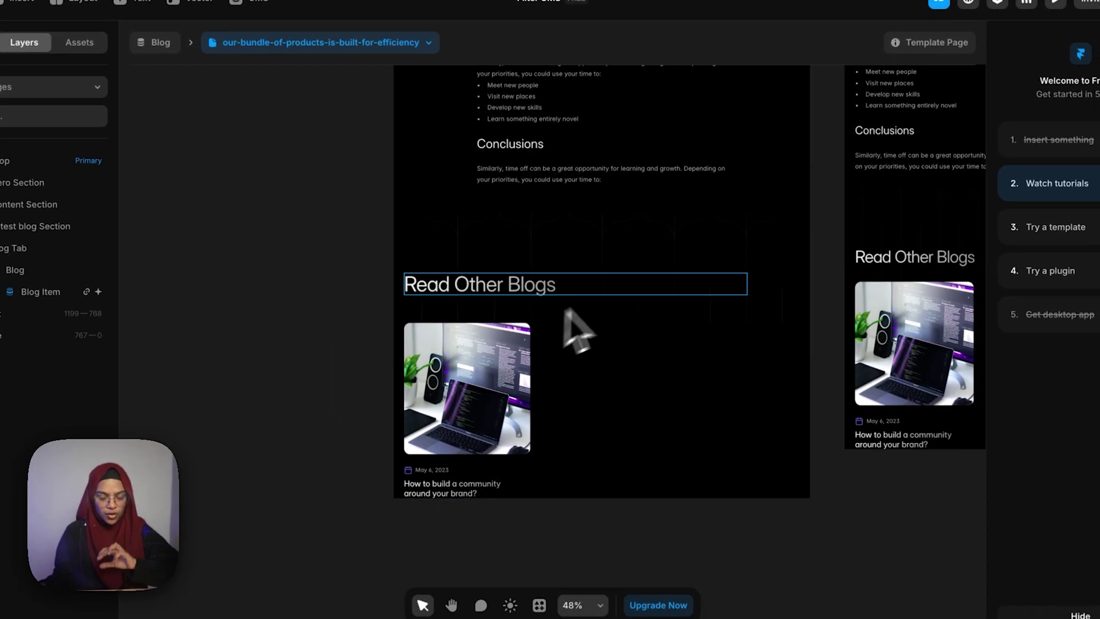
pyautogui.scroll(20, 599, 321)
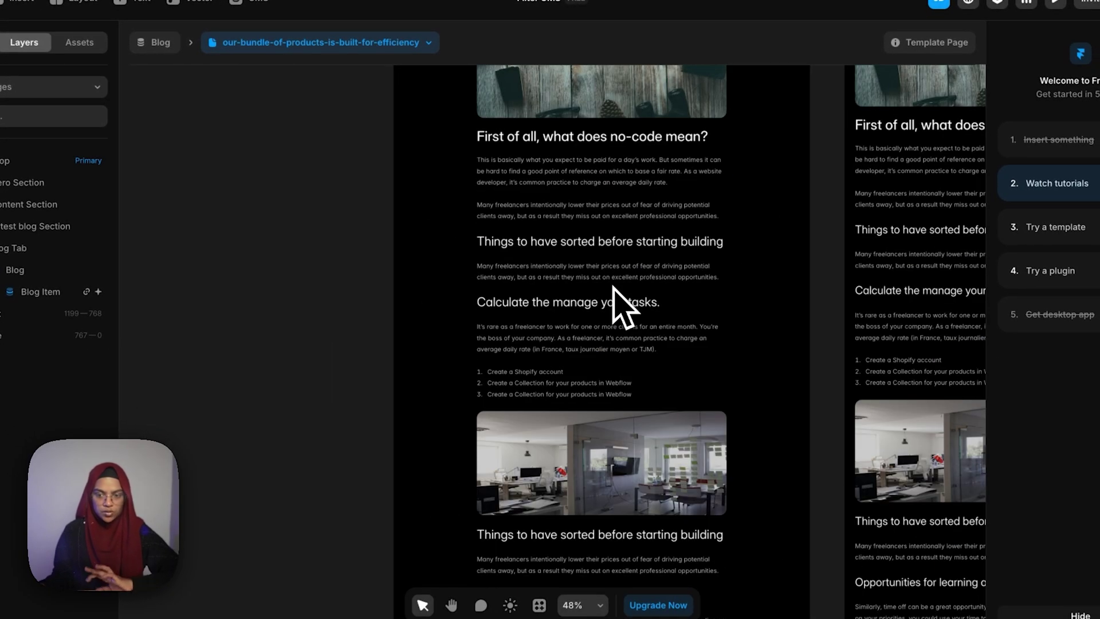